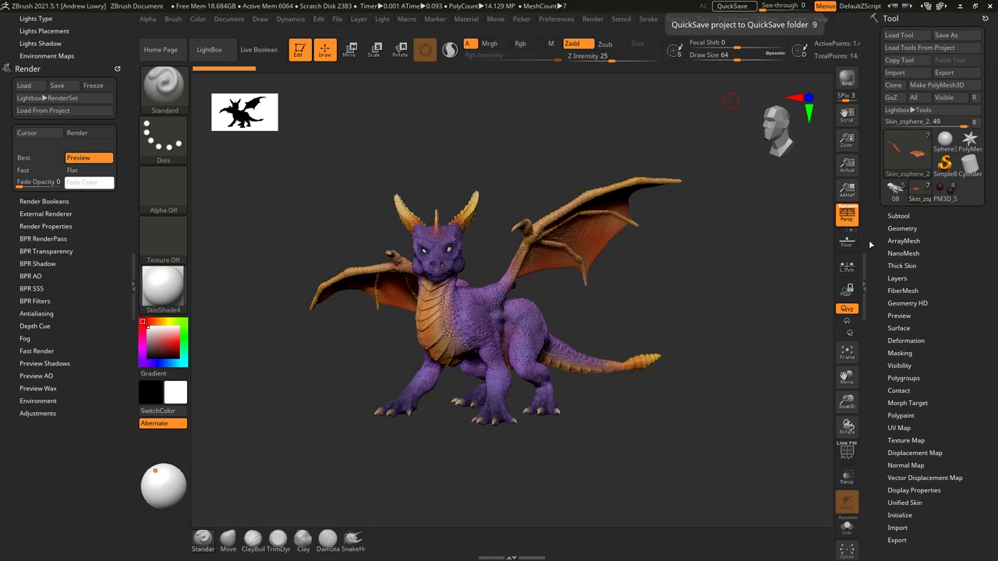
# Show the dragon's subtool list and scroll the tray up to the Light palette (intensity 0.85, ambient 3).
pyautogui.click(898, 217)
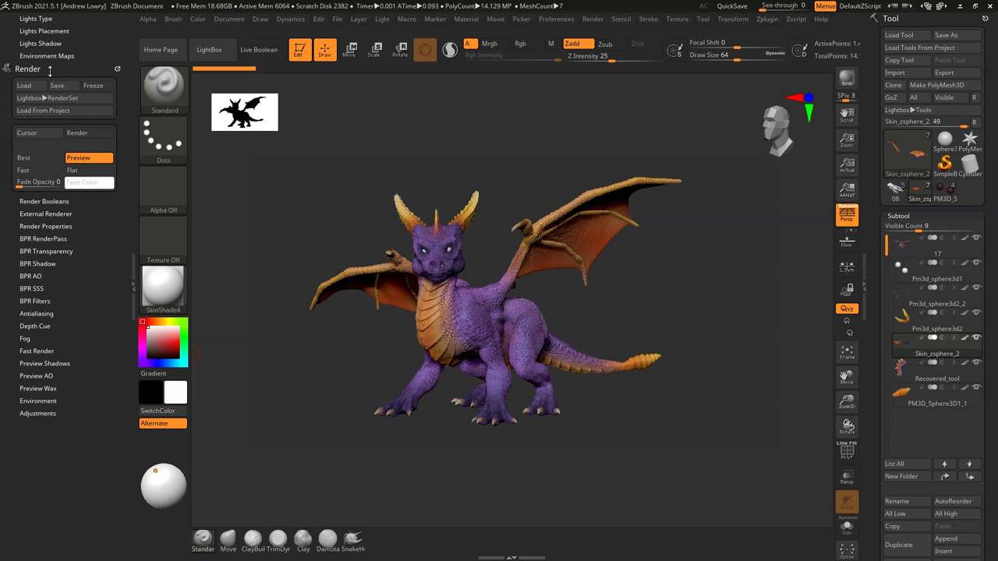
pyautogui.moveTo(128, 117); pyautogui.dragTo(118, 197)
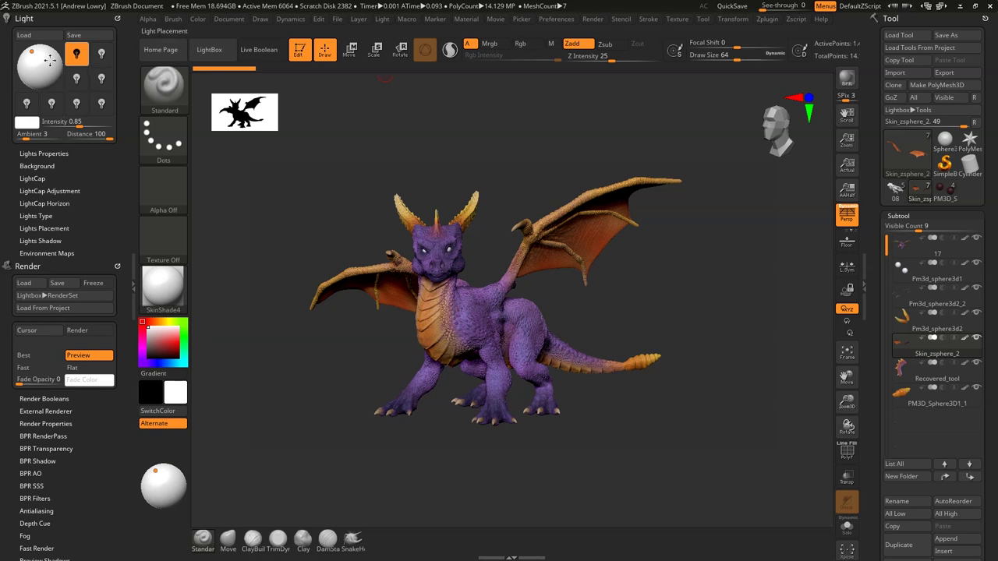
# Recall the frontal, wings-spread dragon view and store it as Cust1 in the Document palette.
pyautogui.click(229, 19)
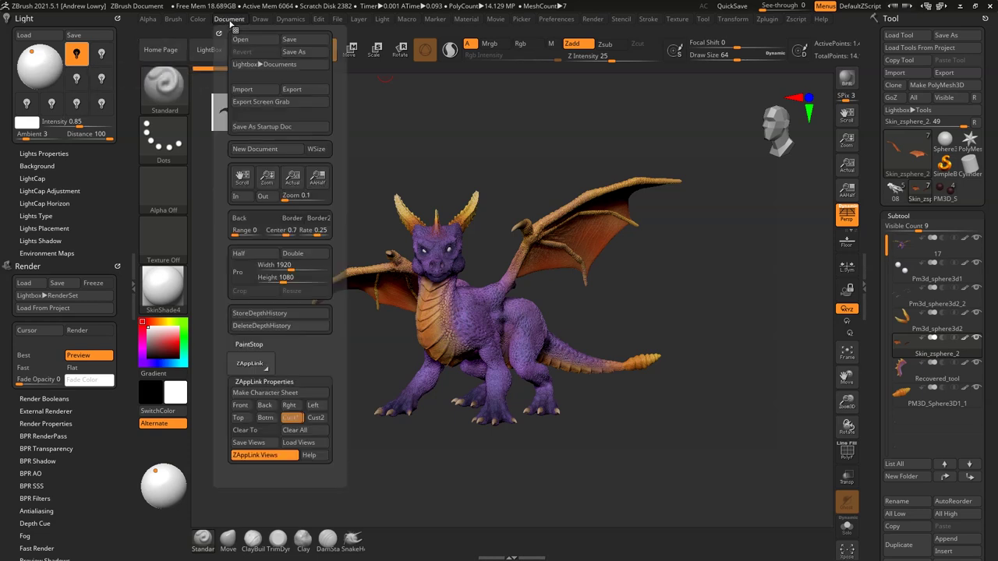
pyautogui.click(293, 420)
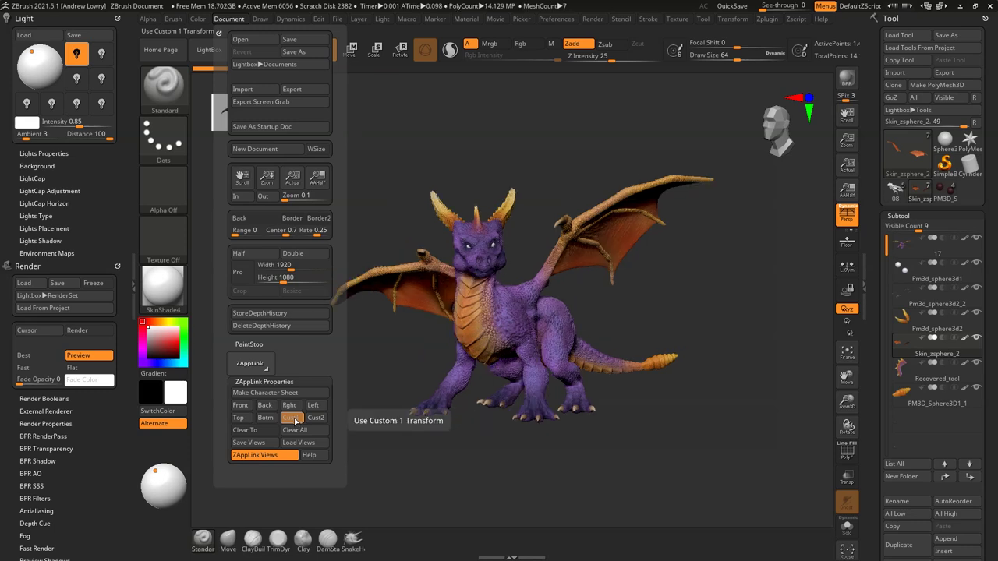
pyautogui.keyDown('ctrl'); pyautogui.click(295, 419); pyautogui.keyUp('ctrl')
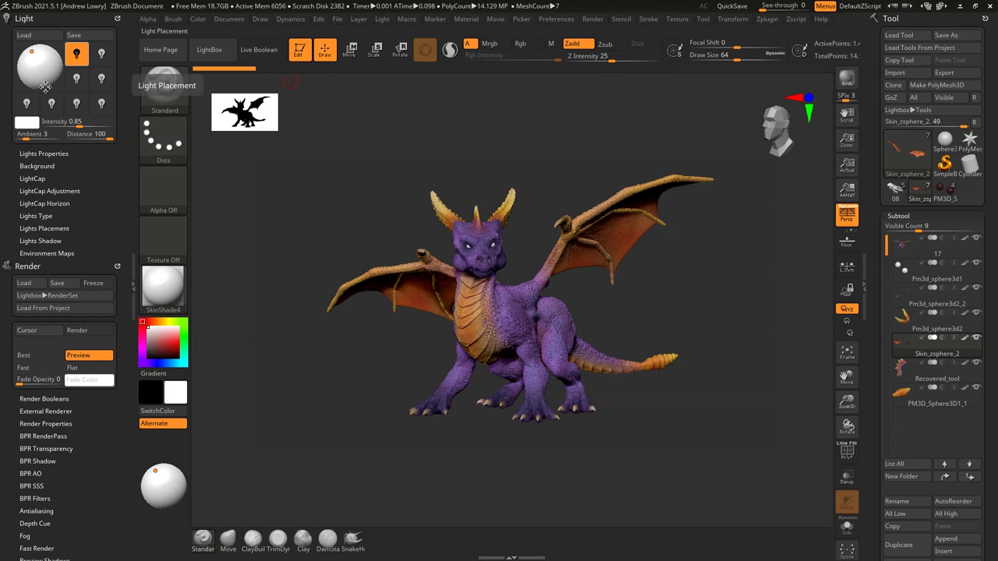
# Raise the BPR Shadow angle to about 31.3.
pyautogui.scroll(-3, 70, 309)
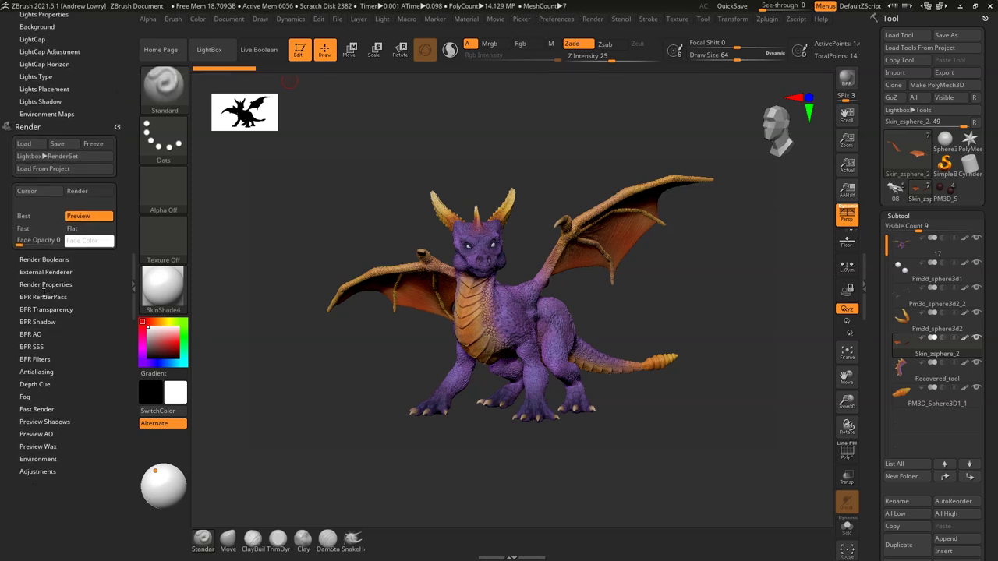
pyautogui.click(52, 321)
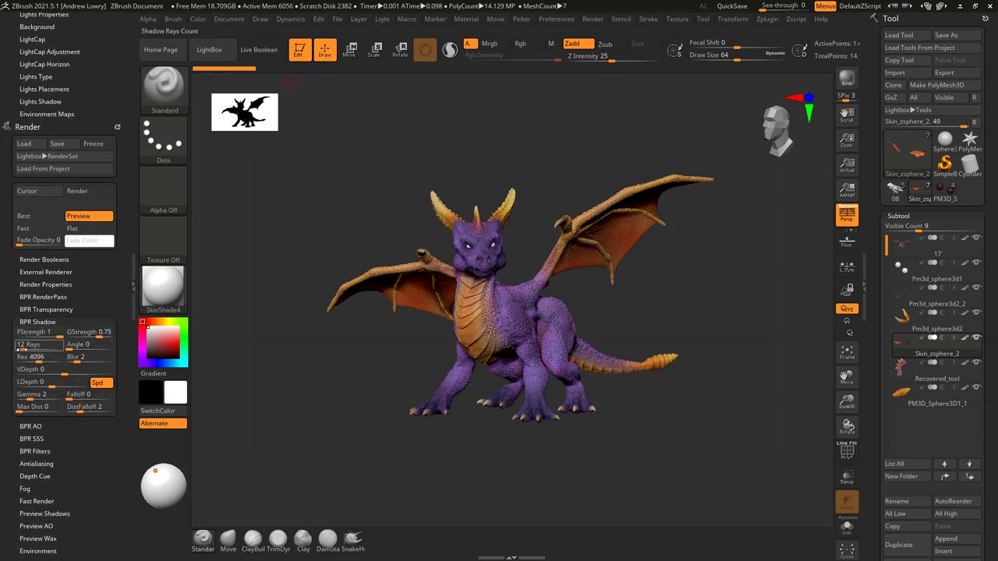
pyautogui.moveTo(63, 347); pyautogui.dragTo(80, 348)
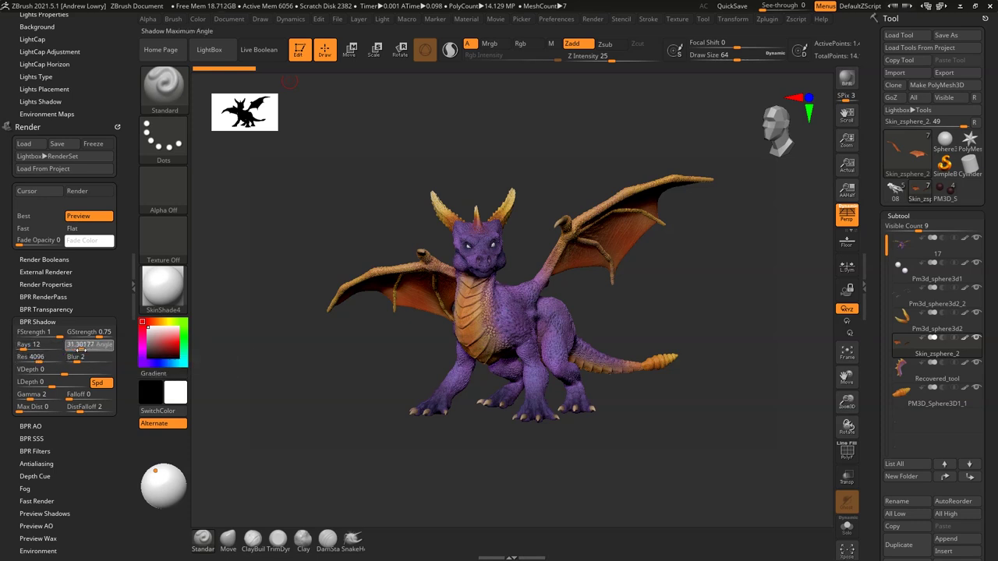
# Check the BPR RenderPass and Render Properties sections, leaving Render Properties collapsed.
pyautogui.scroll(-2, 107, 257)
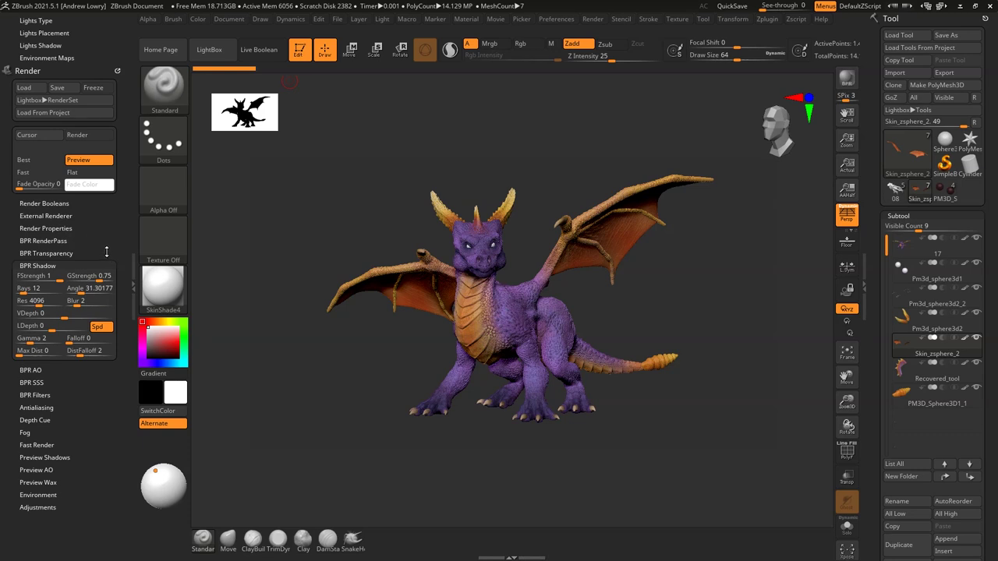
pyautogui.click(50, 241)
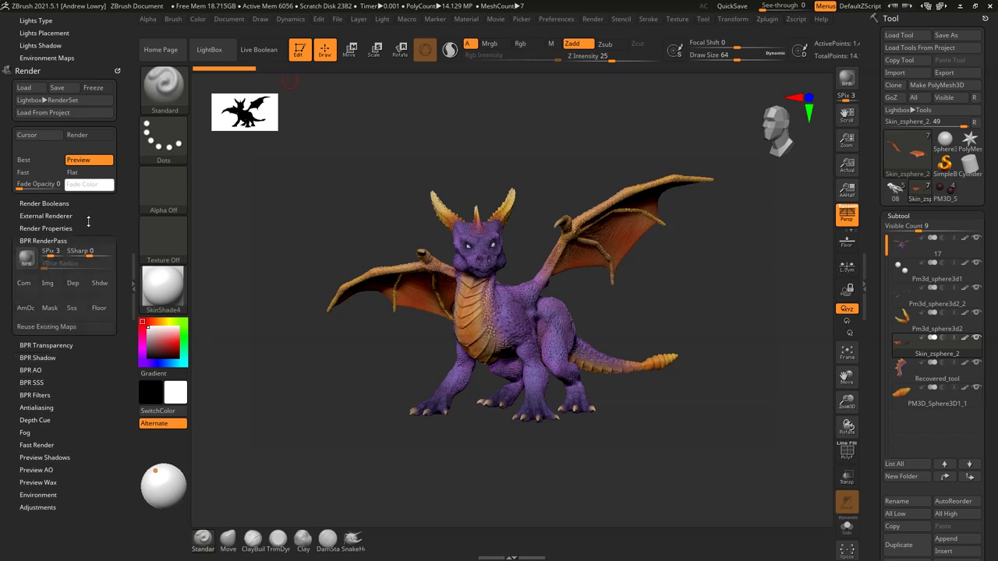
pyautogui.click(50, 227)
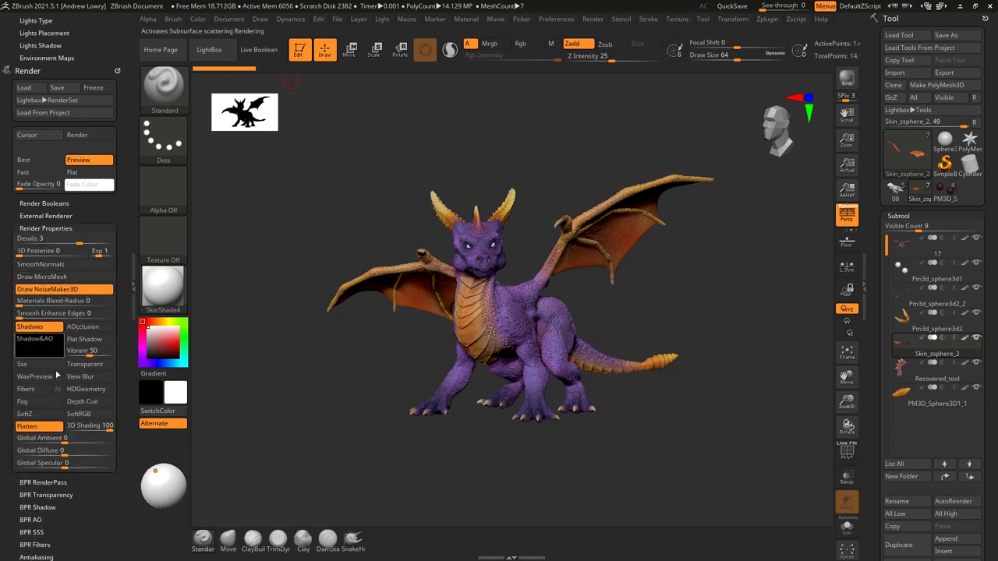
pyautogui.click(58, 228)
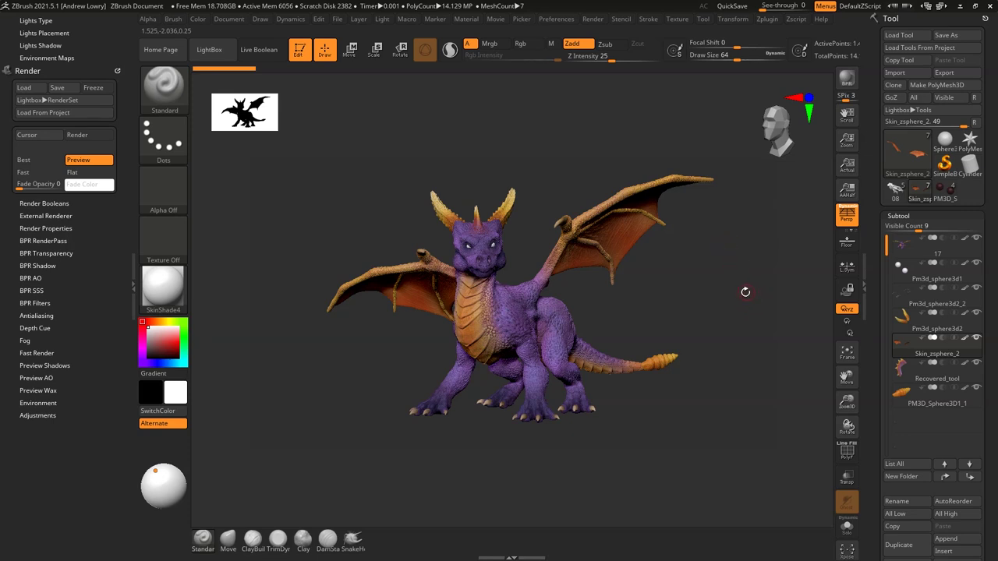
pyautogui.click(163, 290)
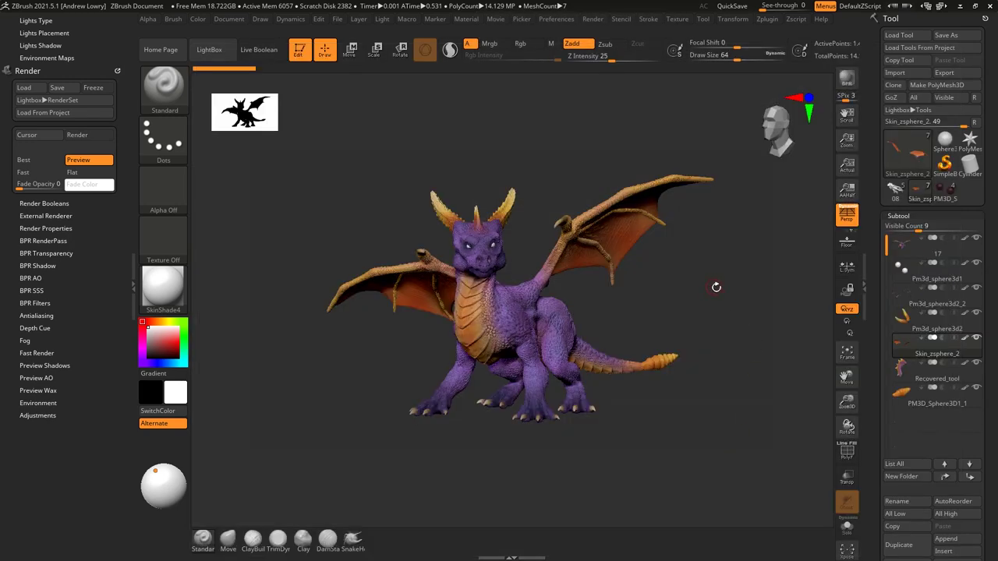
pyautogui.moveTo(753, 285); pyautogui.dragTo(717, 283)
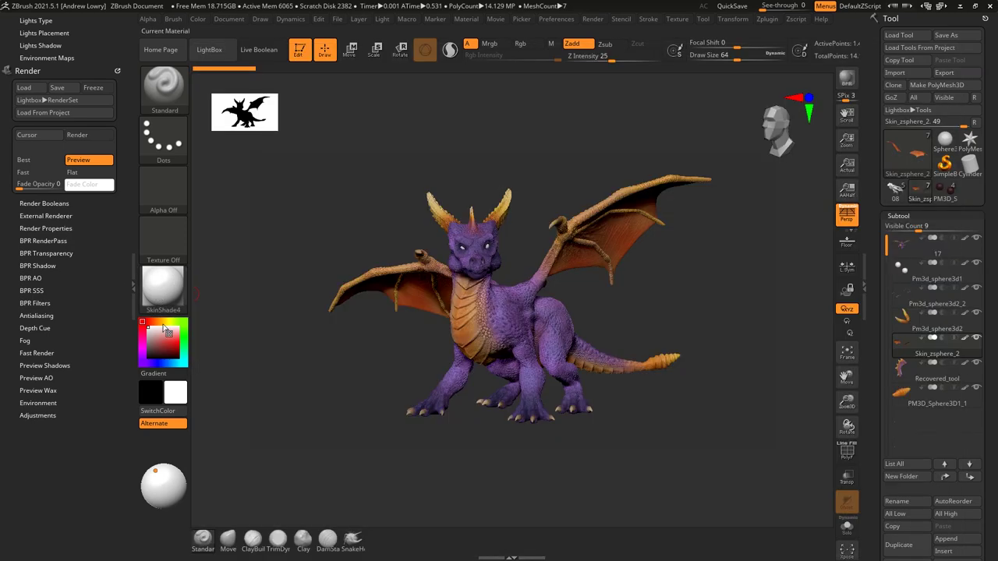
pyautogui.click(162, 290)
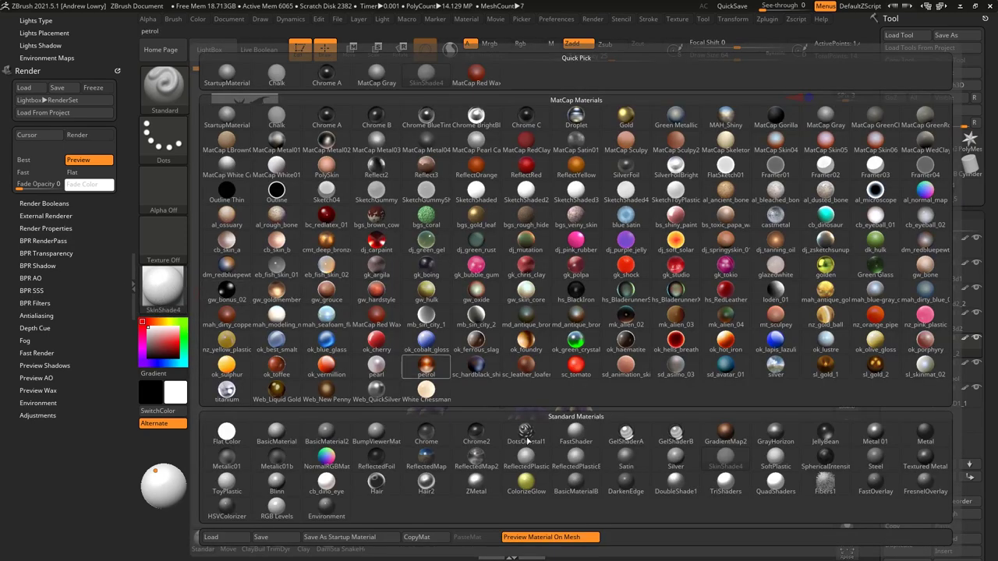
pyautogui.click(725, 460)
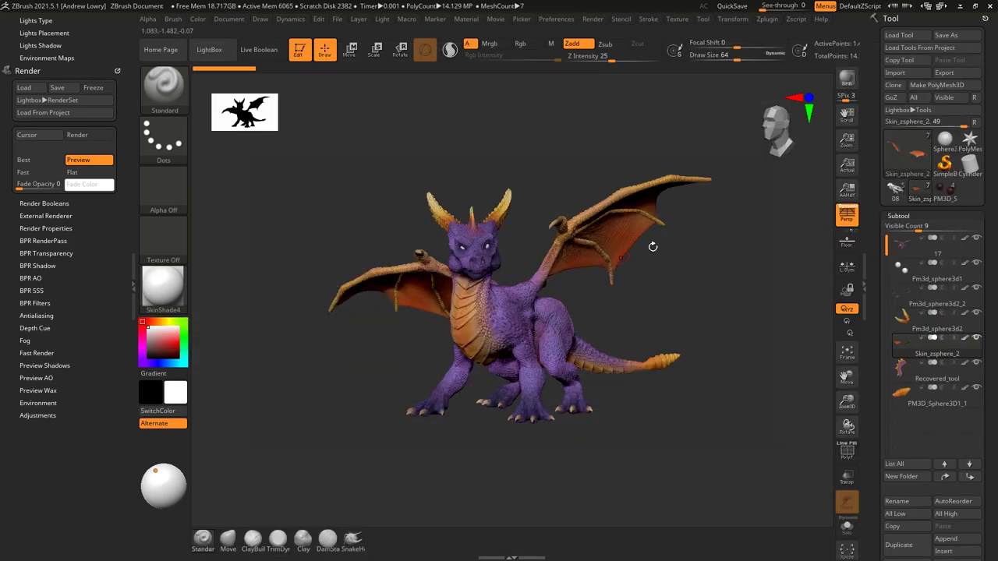
pyautogui.keyDown('shift'); pyautogui.click(966, 240); pyautogui.keyUp('shift')
pyautogui.click(163, 289)
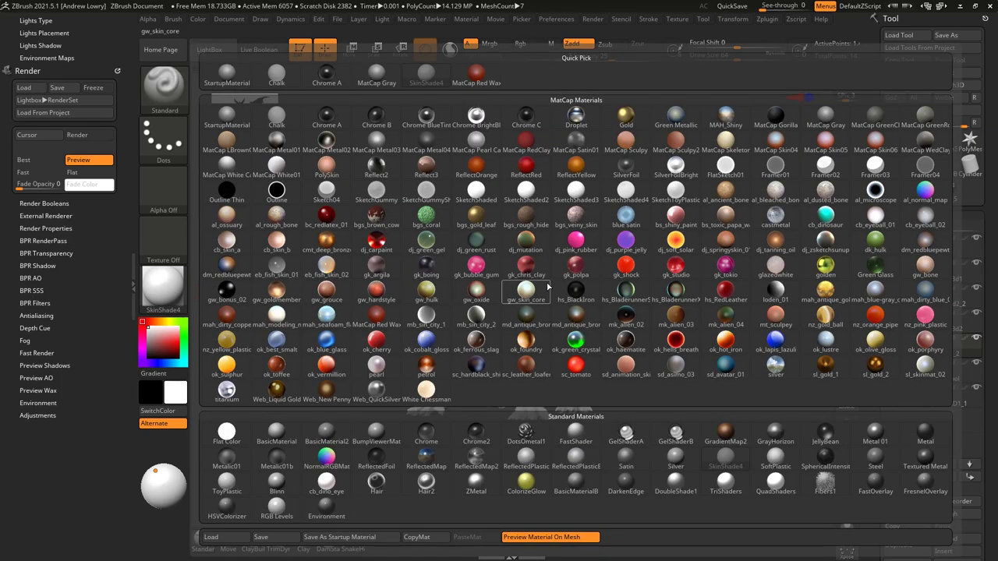
pyautogui.click(225, 234)
pyautogui.click(163, 288)
pyautogui.click(468, 196)
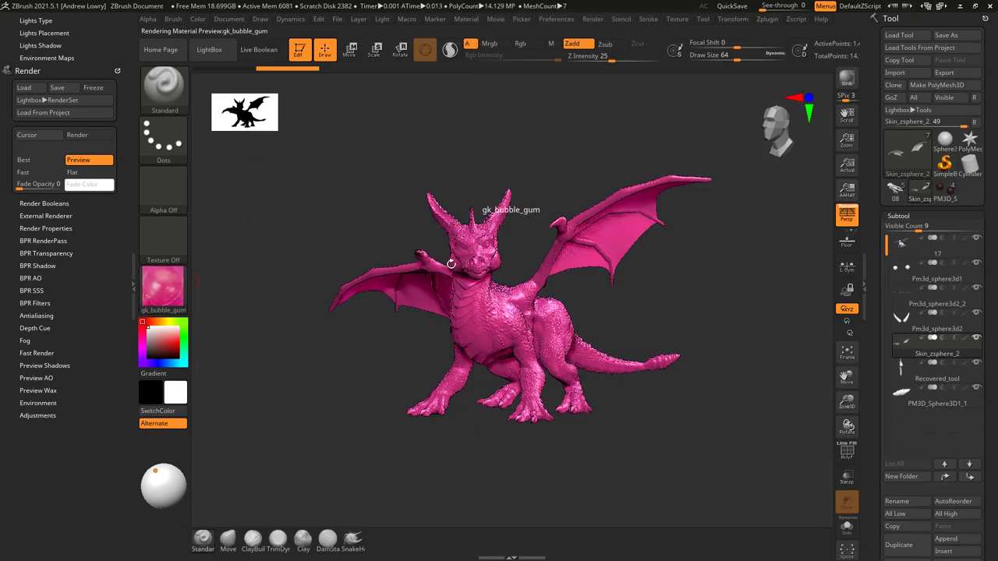
pyautogui.click(164, 288)
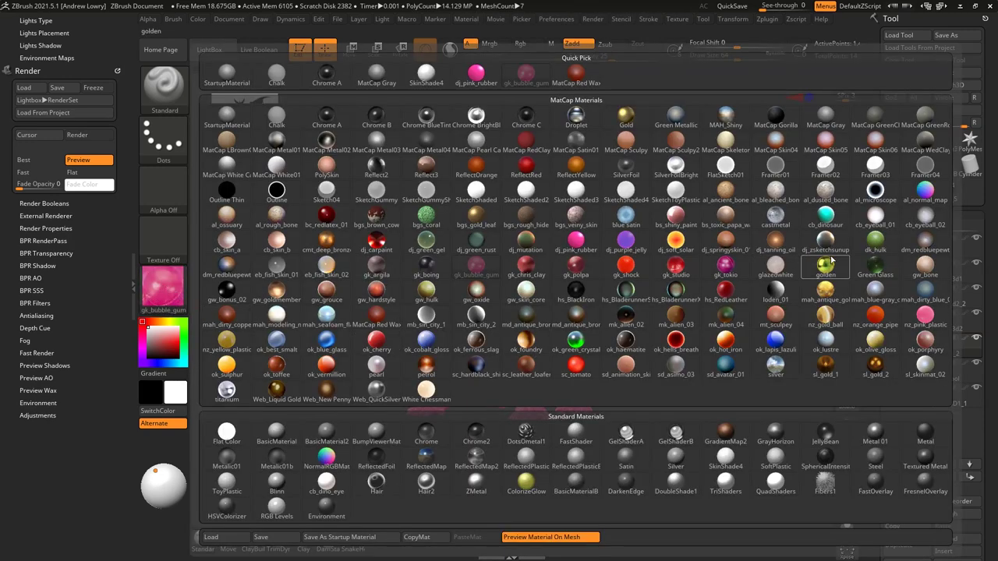
pyautogui.click(826, 265)
pyautogui.click(164, 288)
pyautogui.click(163, 292)
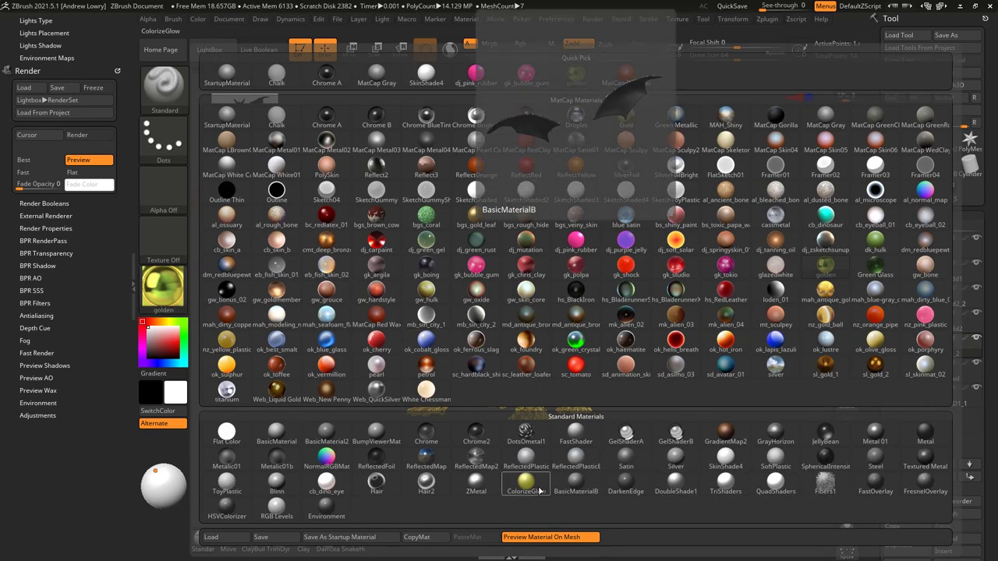
pyautogui.click(726, 461)
pyautogui.press('shift')
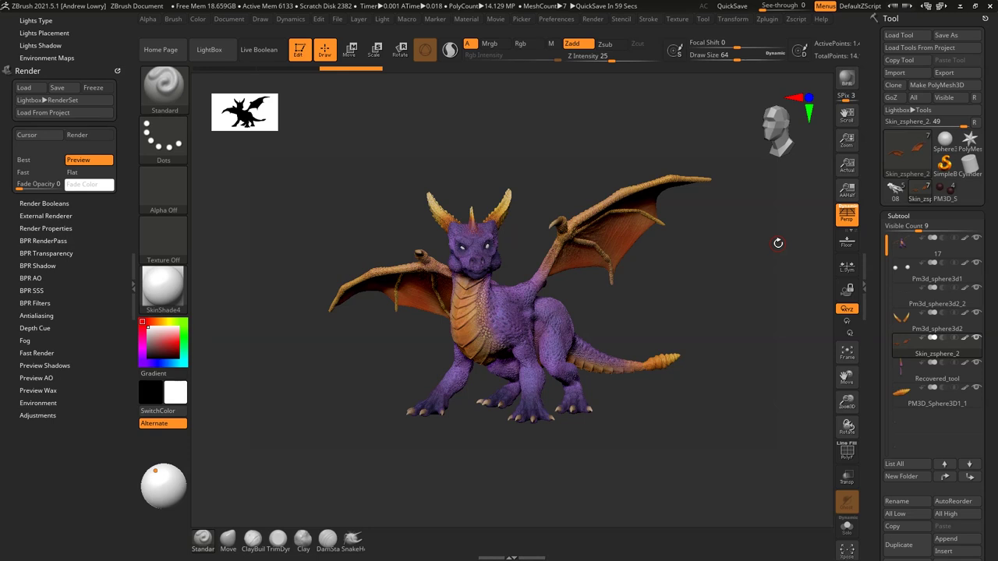
pyautogui.moveTo(742, 289); pyautogui.dragTo(705, 279)
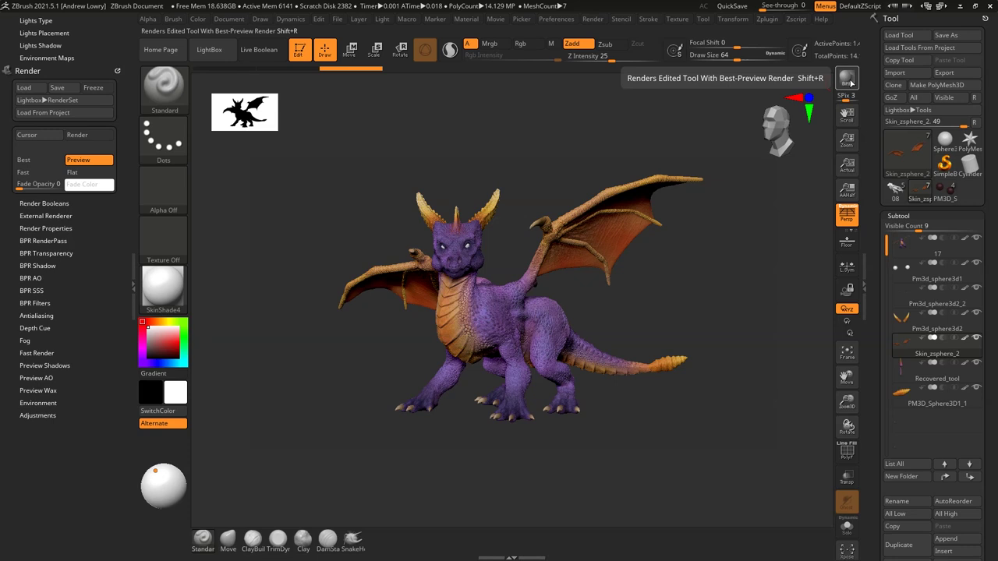
pyautogui.click(849, 81)
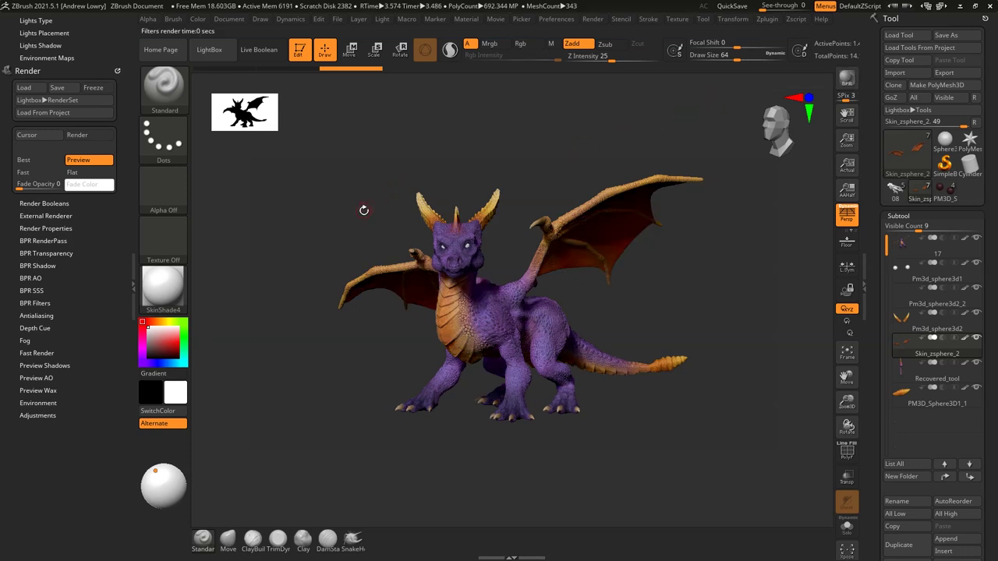
pyautogui.moveTo(361, 208); pyautogui.dragTo(365, 208)
pyautogui.click(224, 20)
pyautogui.click(229, 19)
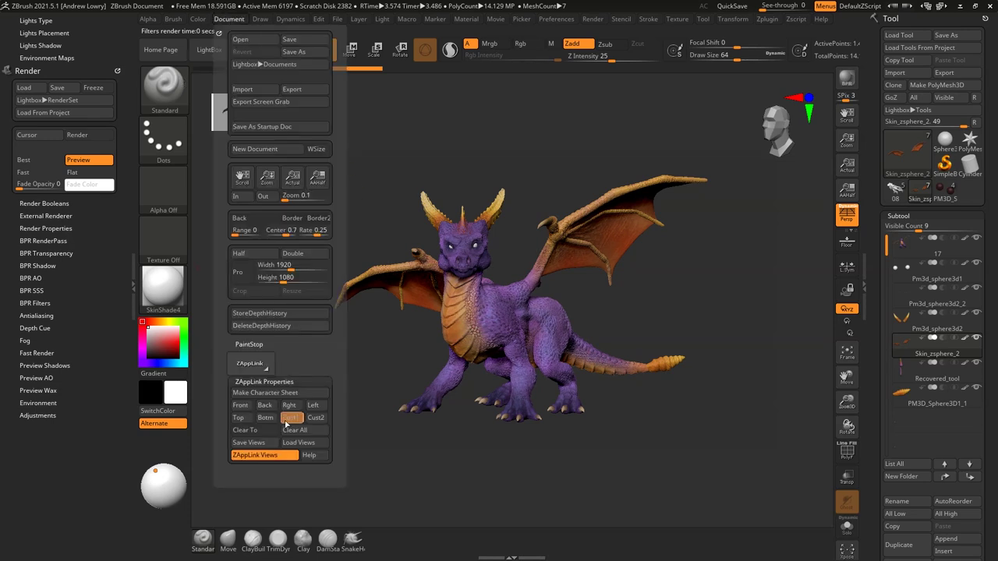
pyautogui.moveTo(301, 144); pyautogui.dragTo(308, 145)
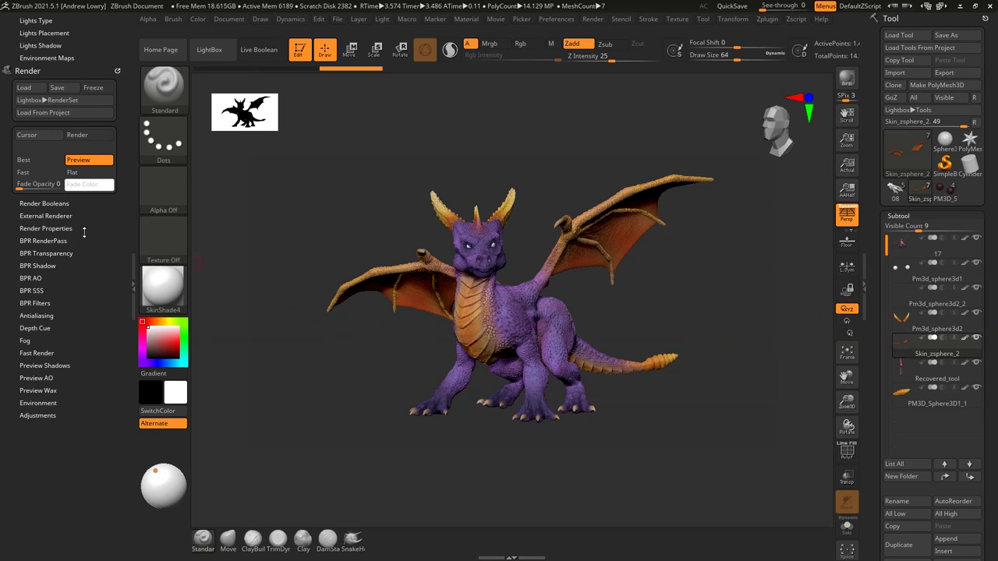
# Expand BPR Filters and scroll the Render palette to show filter slots F1 through F12.
pyautogui.click(46, 303)
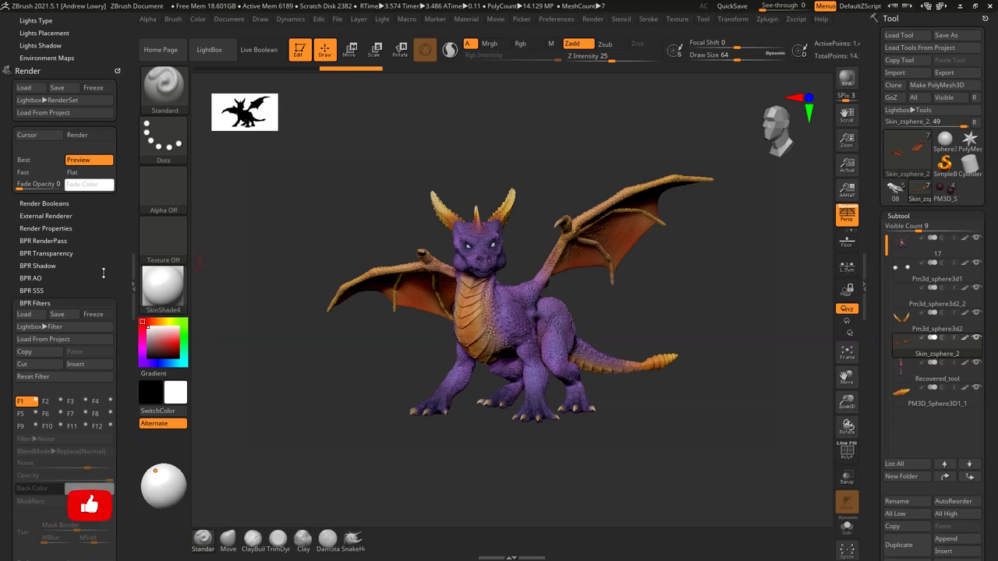
pyautogui.moveTo(105, 272); pyautogui.dragTo(96, 169)
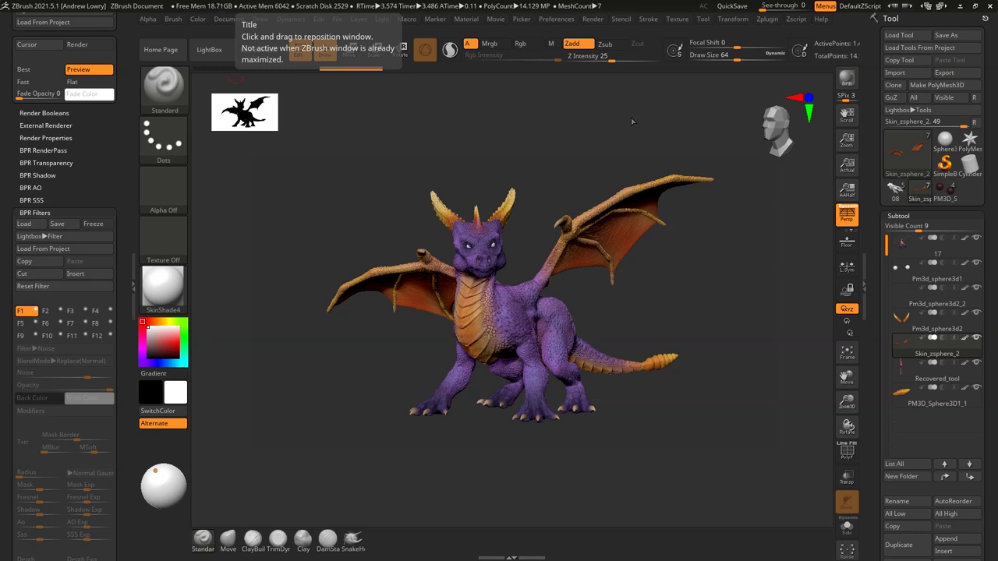
# Turn the dragon slightly, enable filter slot F1 and bring up its Filter Type list.
pyautogui.moveTo(600, 138); pyautogui.dragTo(668, 110)
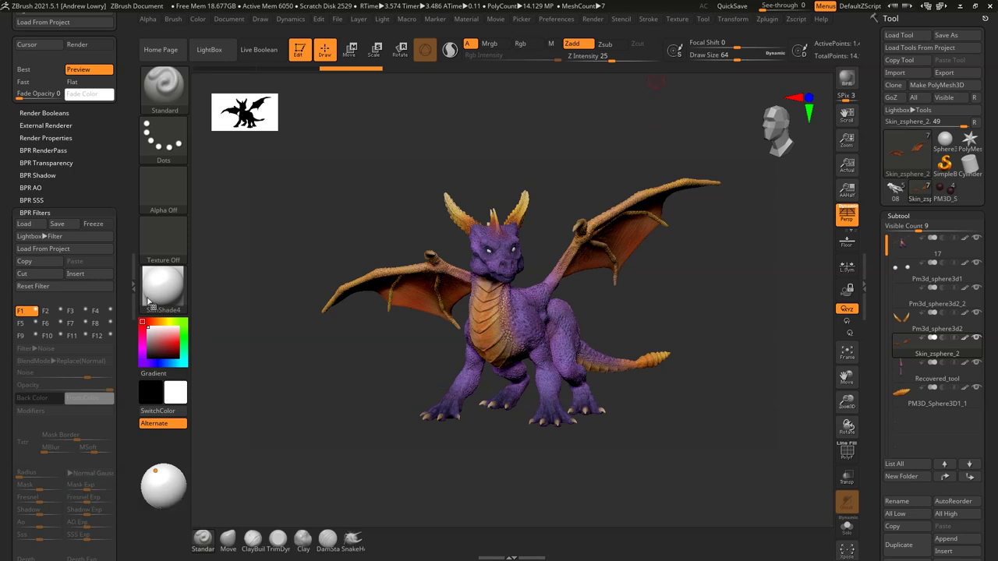
pyautogui.click(35, 310)
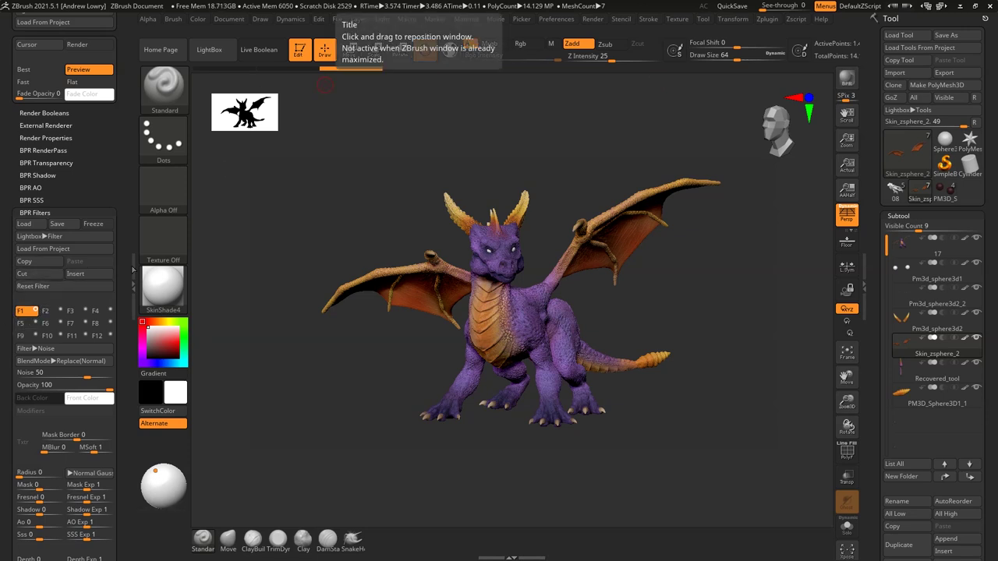
pyautogui.click(31, 349)
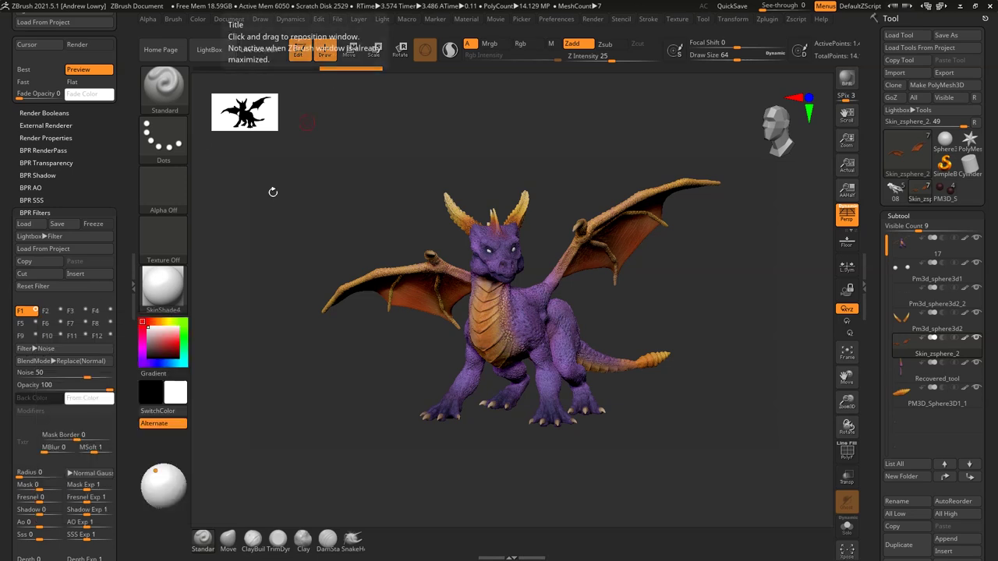
pyautogui.click(33, 349)
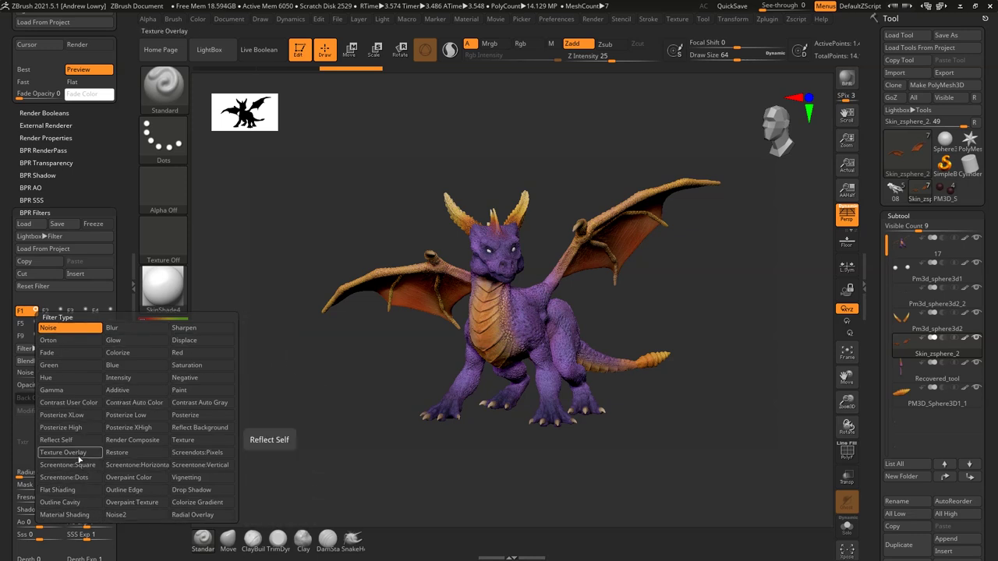
# Switch F1 to Material Shading with Overwrite Shadow&AO Color and Overwrite Mesh Color enabled.
pyautogui.click(49, 516)
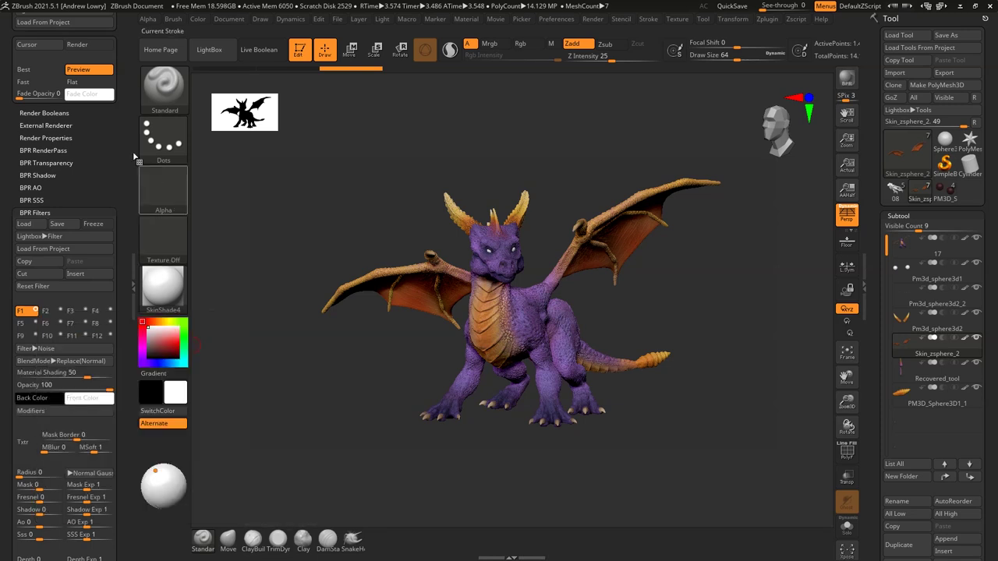
pyautogui.click(47, 411)
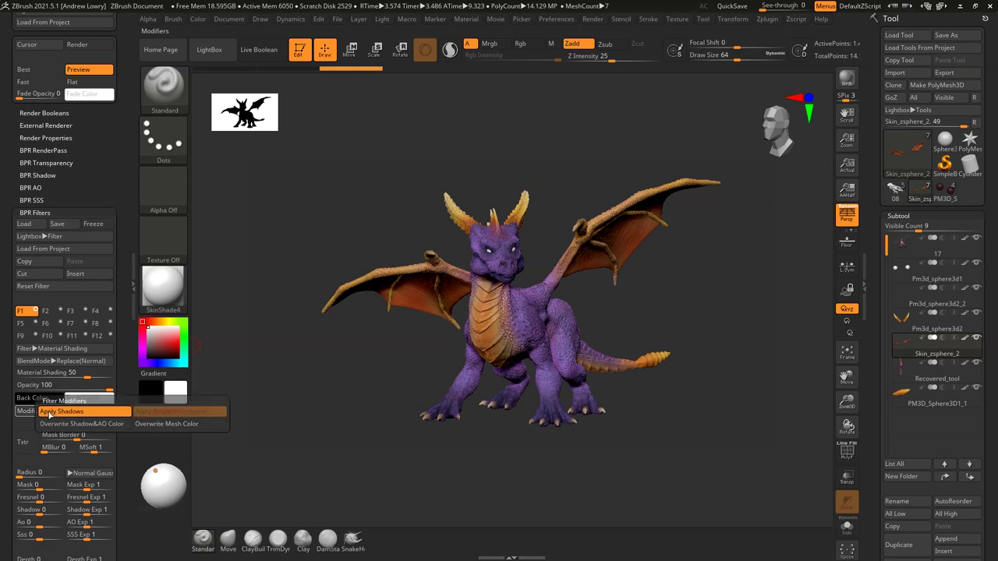
pyautogui.click(78, 424)
pyautogui.click(154, 427)
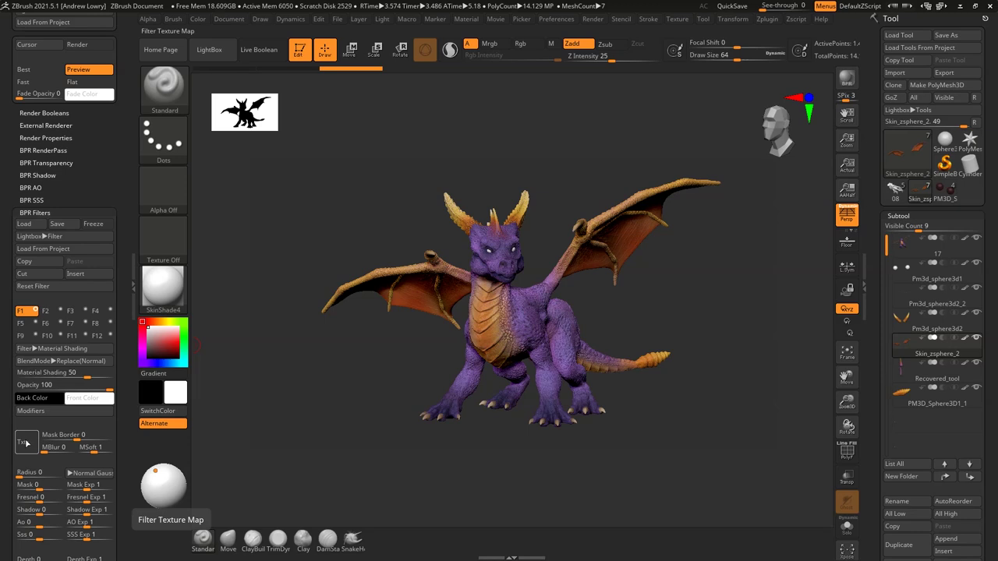
# Give the F1 filter the MatCap Skin04 material, copy the filter, and BPR-render the dragon.
pyautogui.click(28, 444)
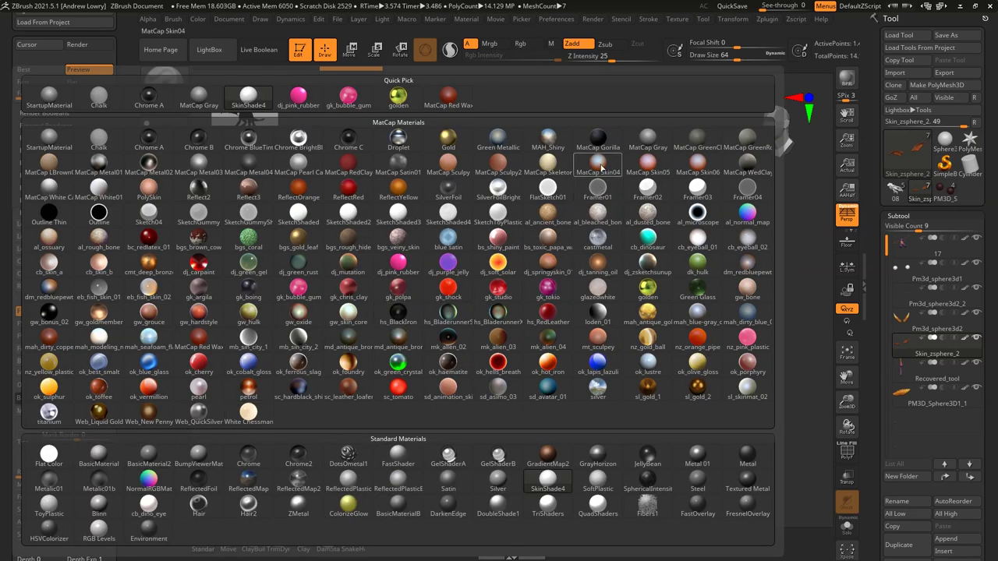
pyautogui.moveTo(600, 167)
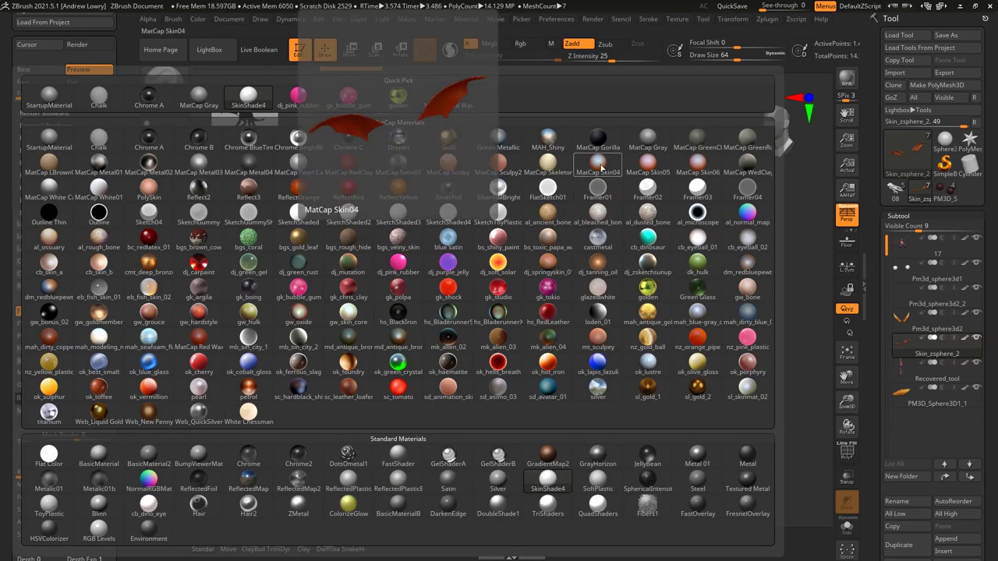
pyautogui.click(600, 168)
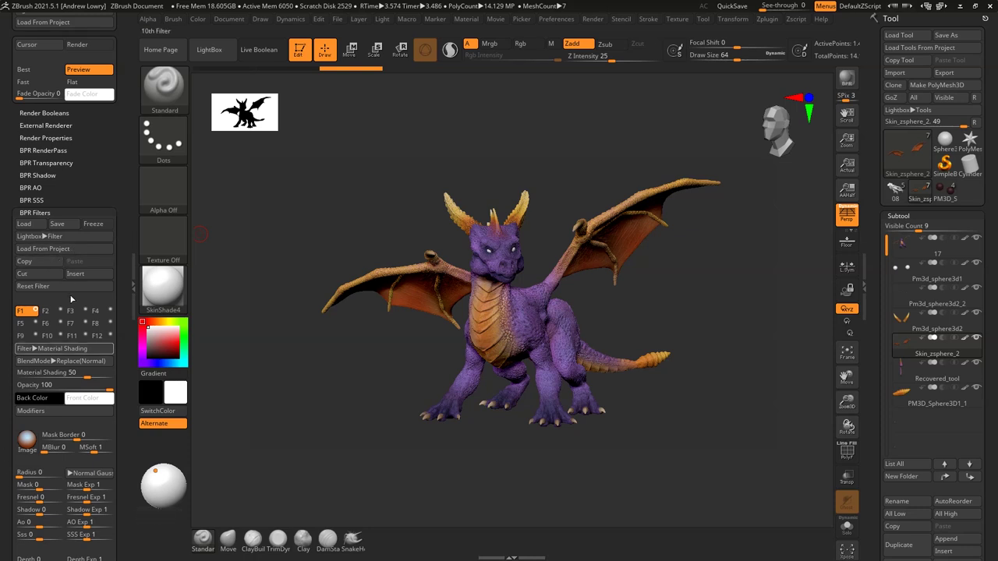
pyautogui.click(32, 262)
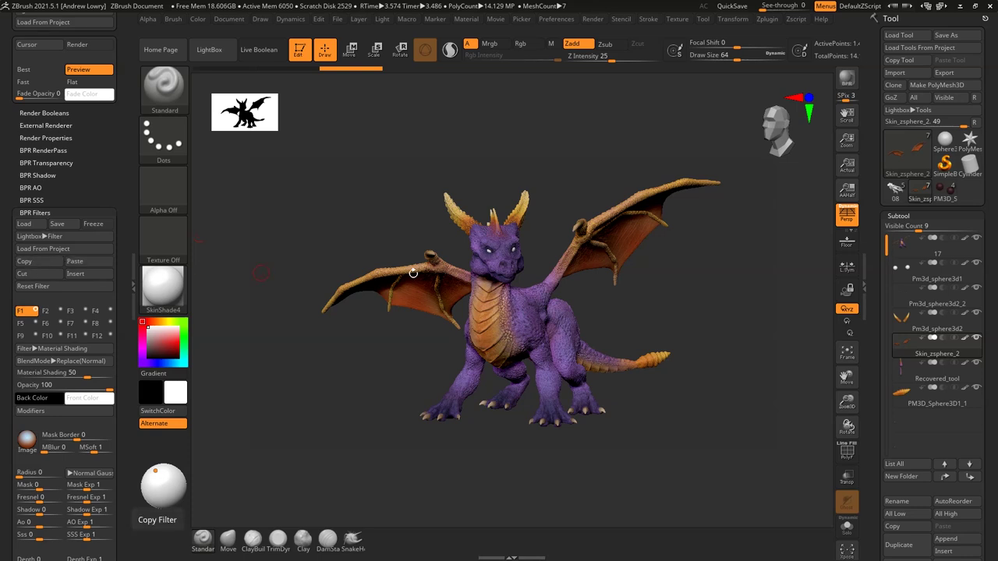
pyautogui.hotkey('shift', 'r')
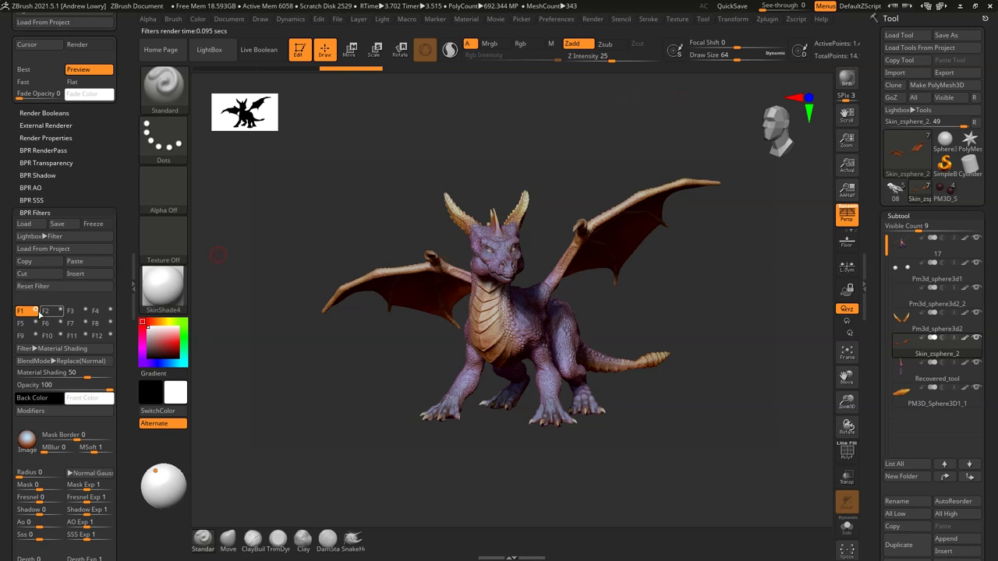
# Toggle filter F1 on and off repeatedly to compare the render with and without it.
pyautogui.click(35, 310)
pyautogui.click(35, 310)
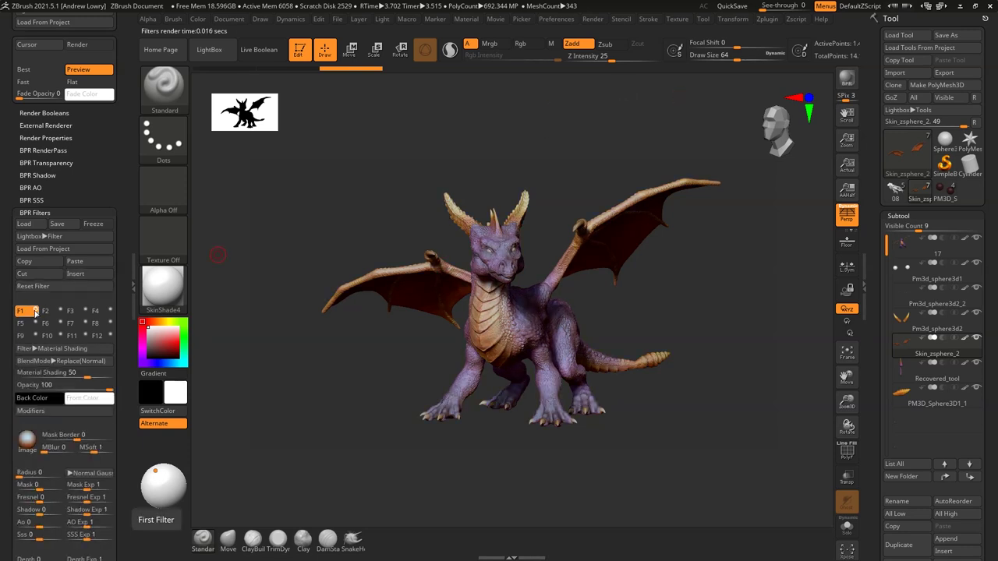
pyautogui.click(35, 311)
pyautogui.click(35, 311)
pyautogui.click(36, 310)
pyautogui.click(35, 310)
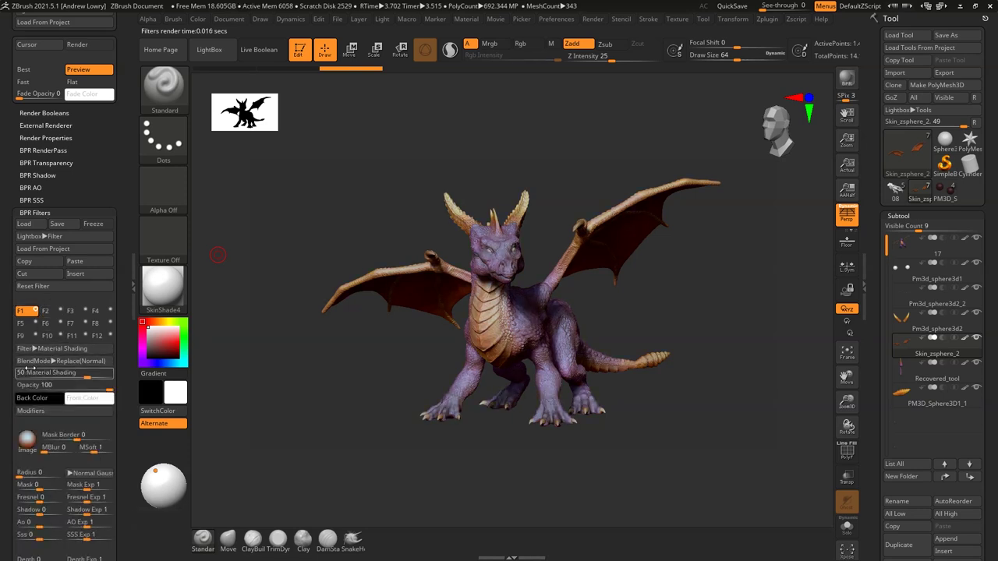
# Settle on Overlay blending for the filter after trying SoftLight, and set its opacity to 83.
pyautogui.click(39, 364)
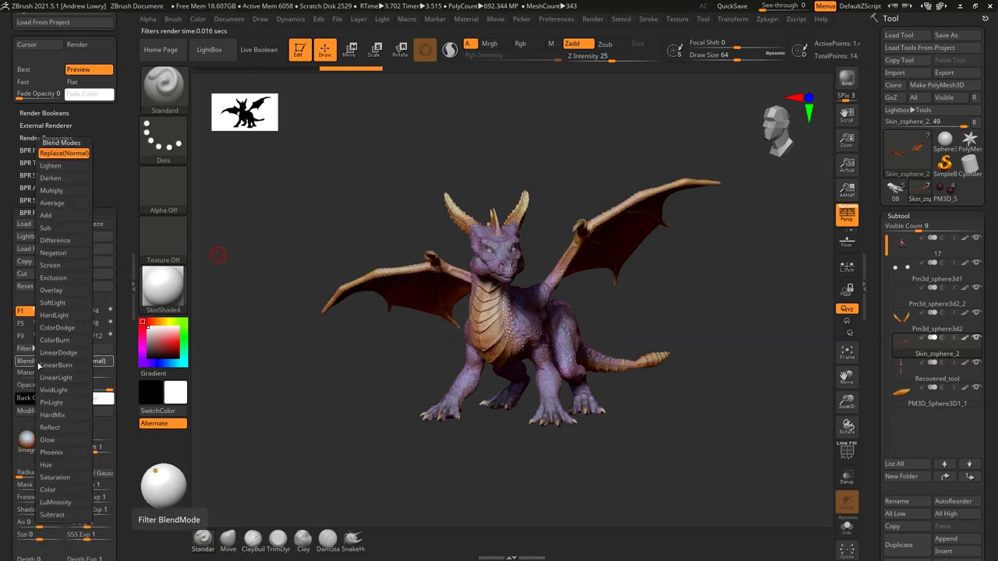
pyautogui.click(63, 294)
pyautogui.click(39, 360)
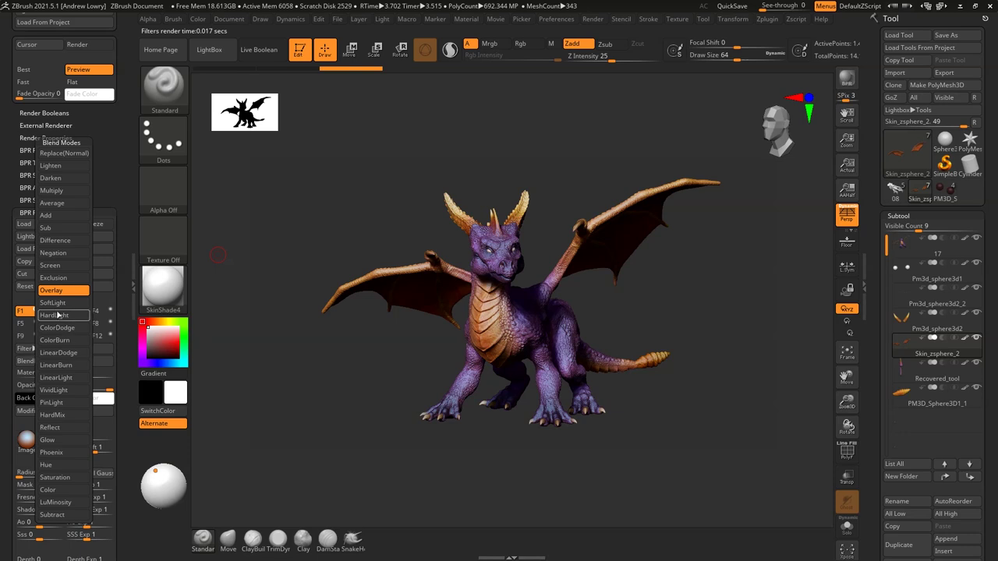
pyautogui.click(54, 302)
pyautogui.click(55, 361)
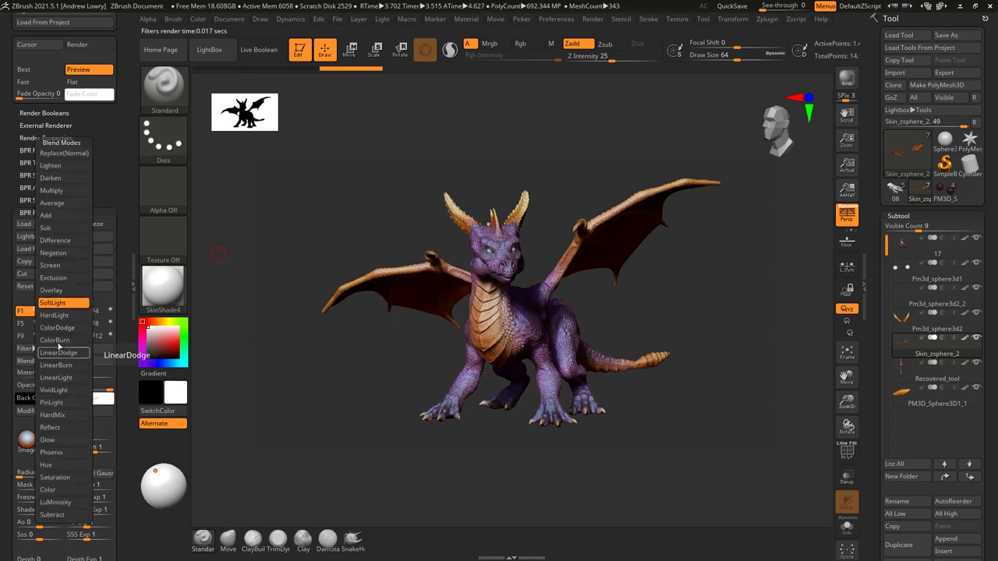
pyautogui.click(53, 290)
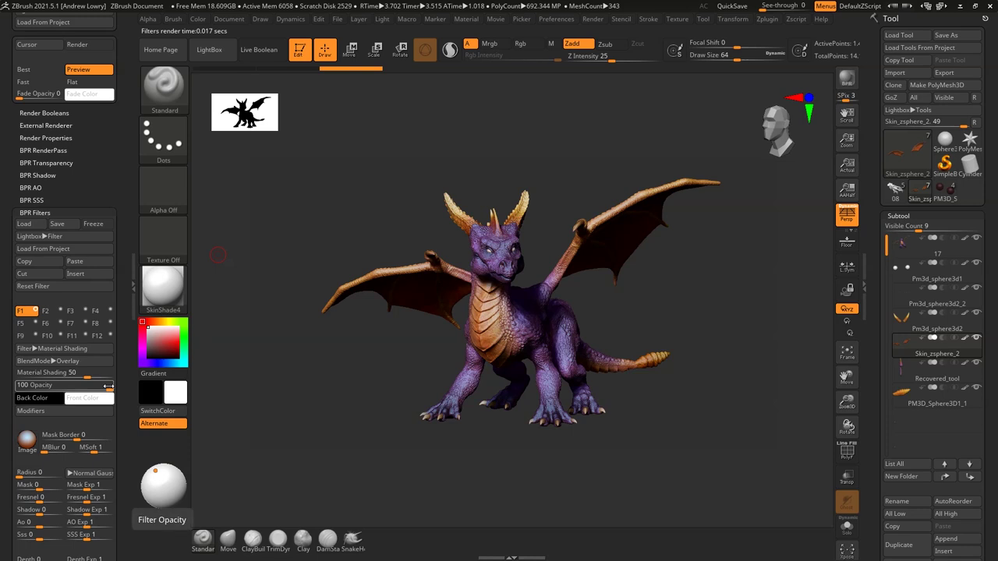
pyautogui.moveTo(108, 387); pyautogui.dragTo(103, 386)
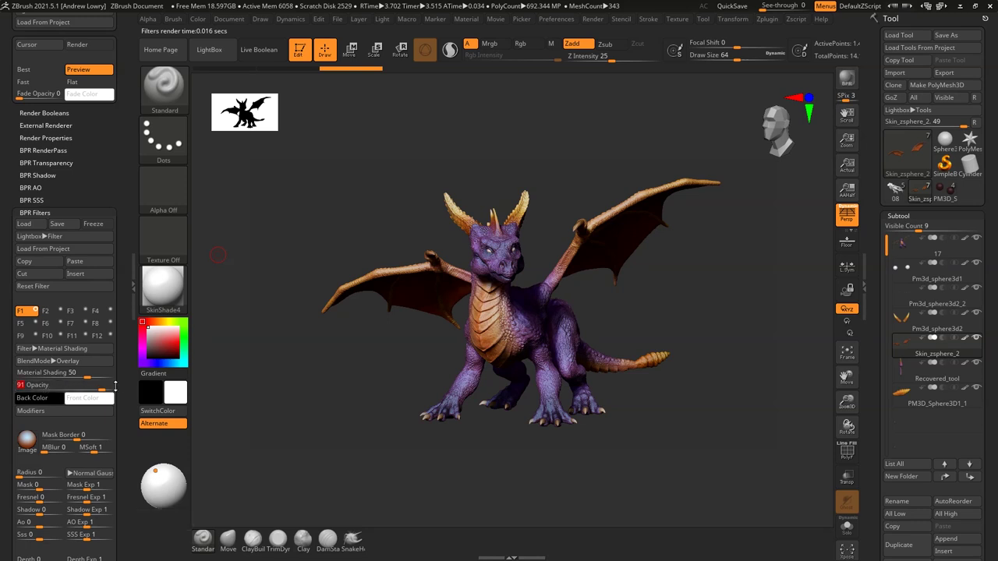
pyautogui.moveTo(92, 389)
pyautogui.mouseDown()
pyautogui.moveTo(80, 374)
pyautogui.moveTo(93, 388)
pyautogui.mouseUp()
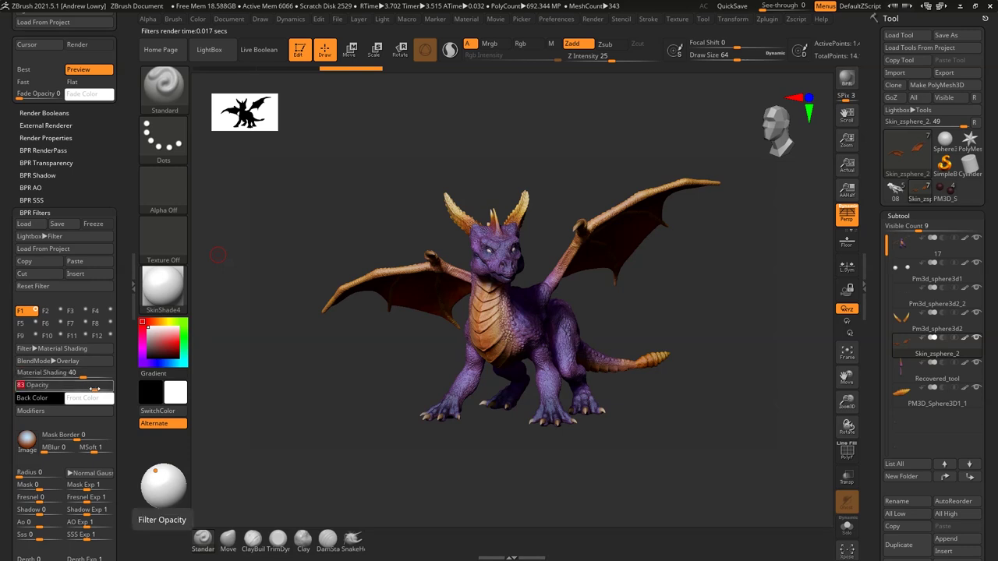
pyautogui.click(33, 411)
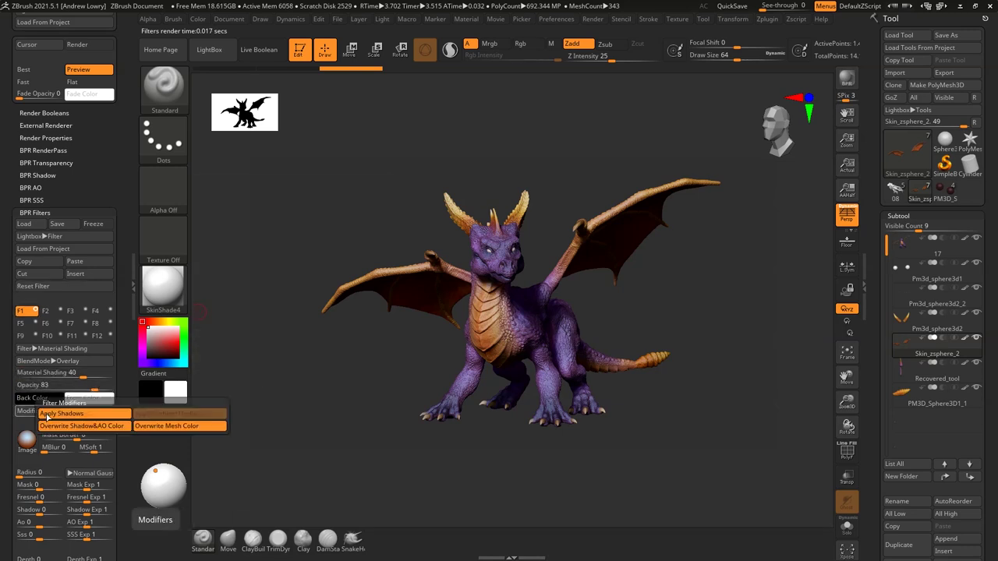
pyautogui.click(59, 426)
pyautogui.click(60, 425)
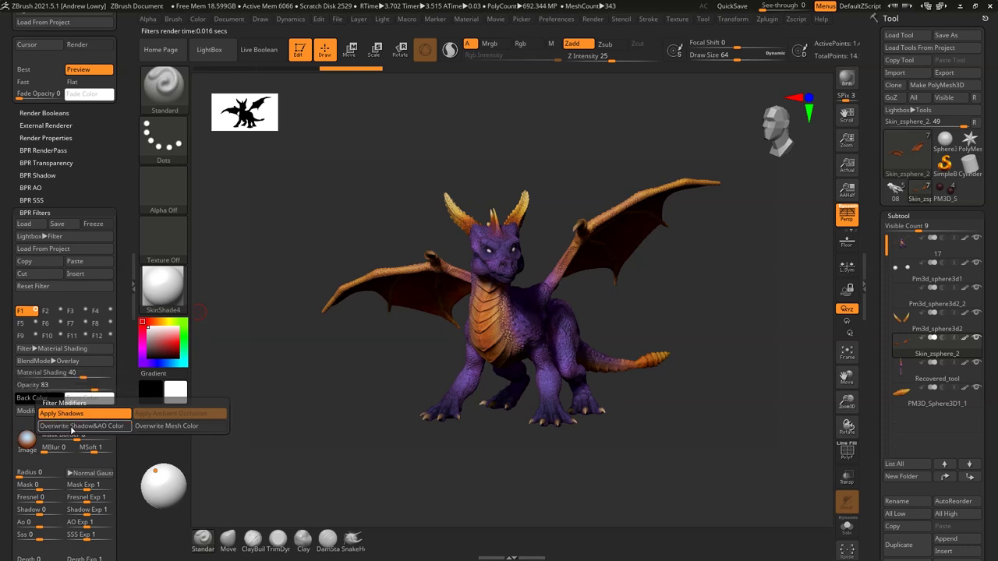
pyautogui.click(71, 415)
pyautogui.click(72, 415)
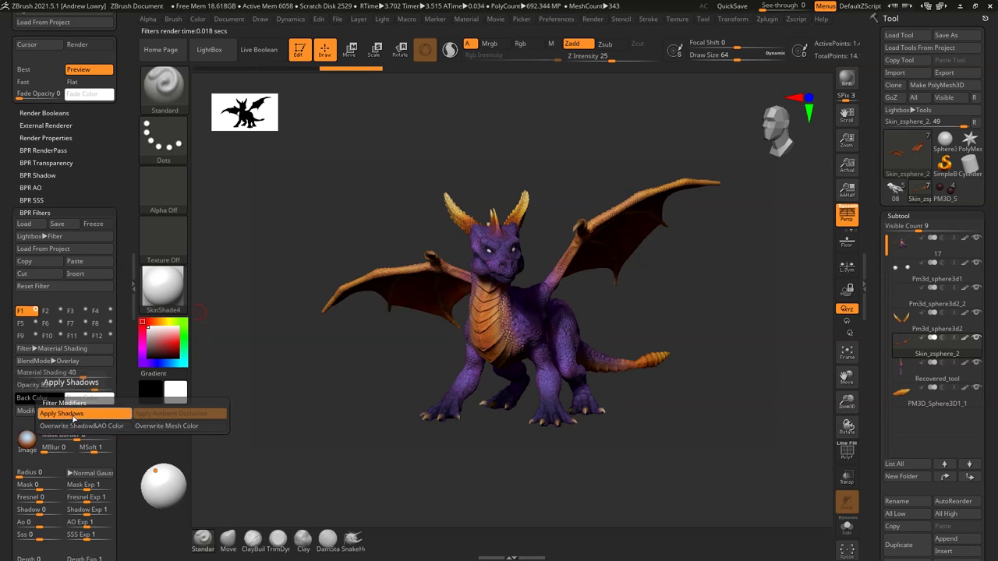
pyautogui.click(78, 426)
pyautogui.click(166, 426)
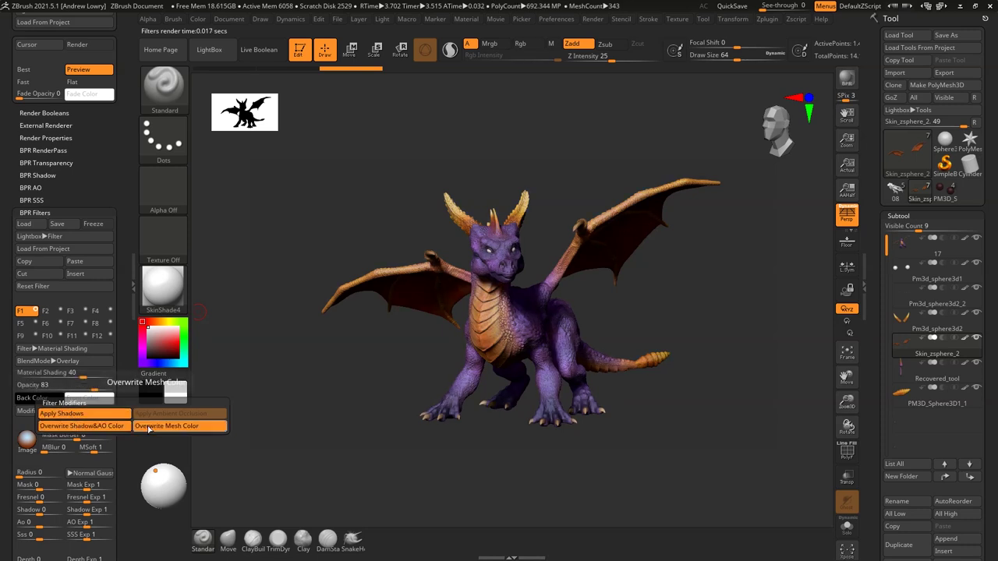
pyautogui.click(114, 425)
pyautogui.click(114, 425)
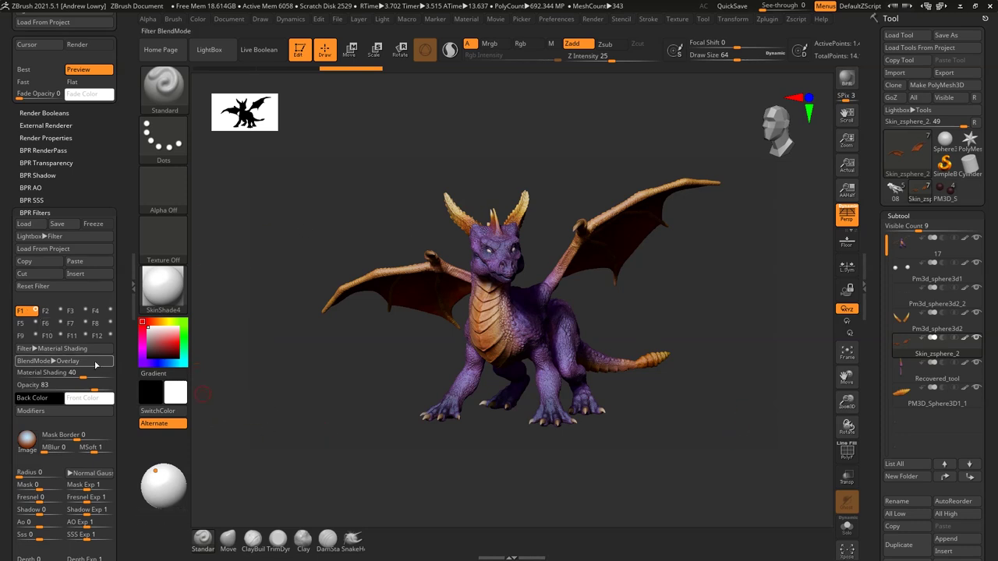
# Paste the copied Material Shading filter into slot F2 and switch its material to MatCap Skeleton.
pyautogui.click(47, 312)
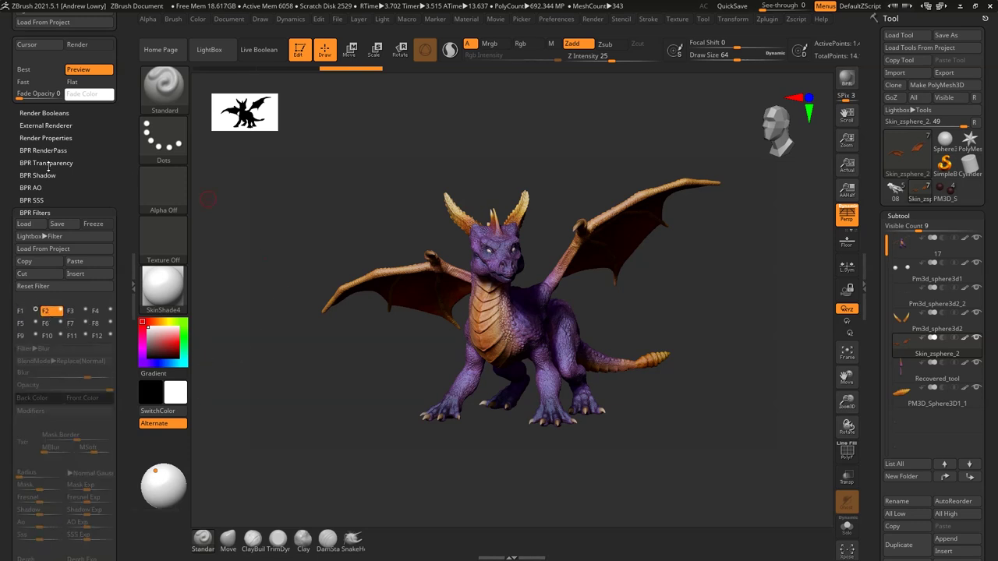
pyautogui.click(78, 264)
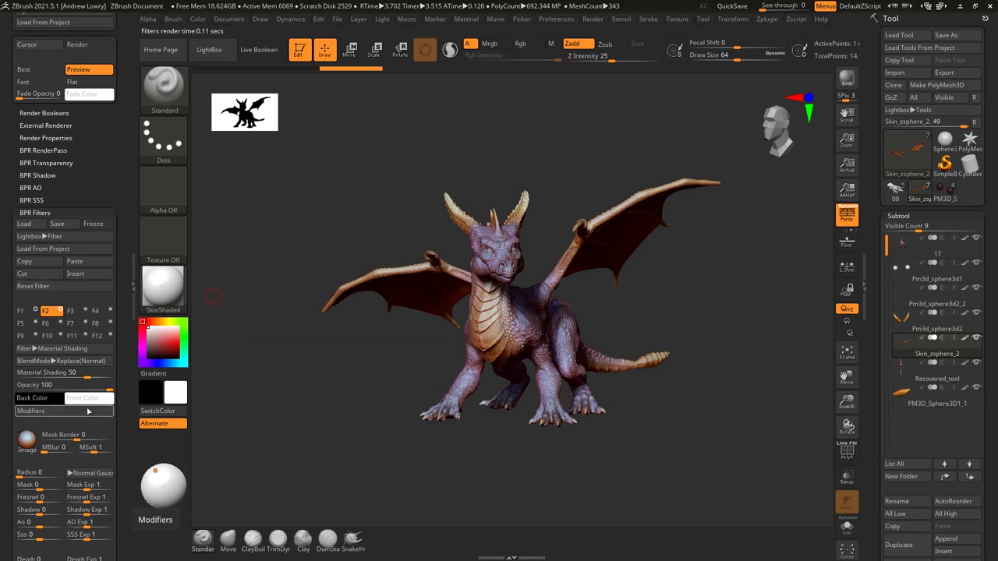
pyautogui.moveTo(27, 446)
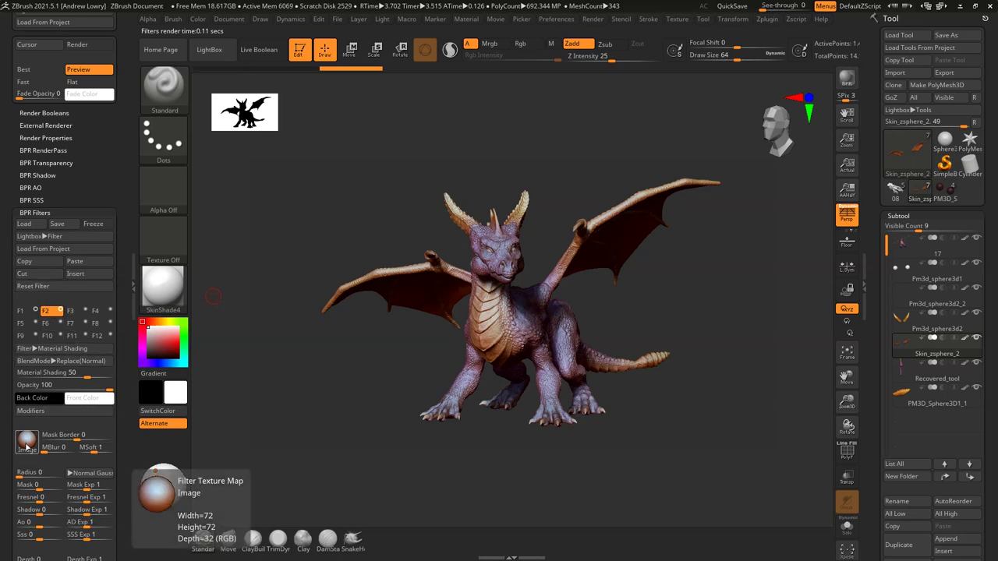
pyautogui.click(26, 445)
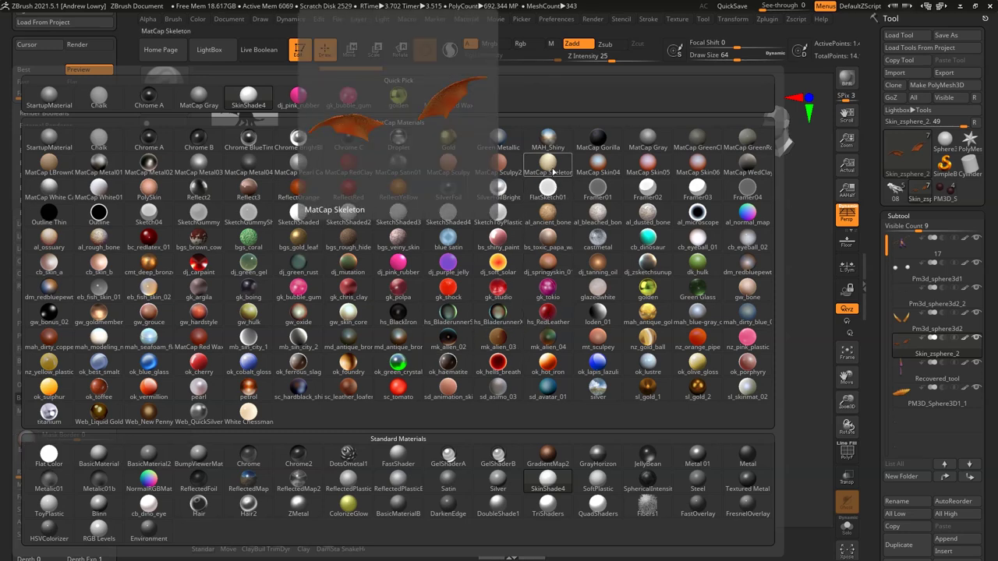
pyautogui.click(546, 166)
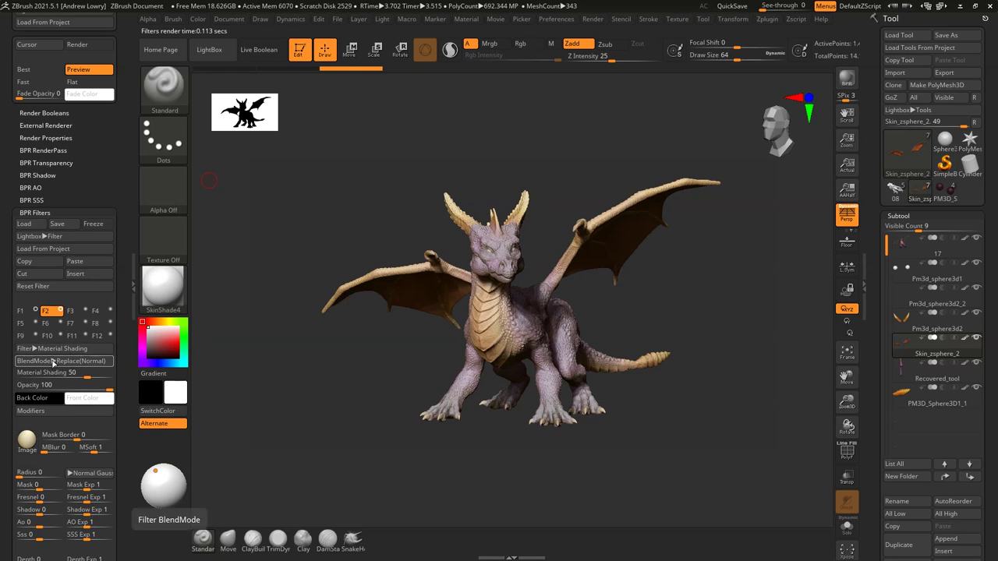
pyautogui.click(53, 361)
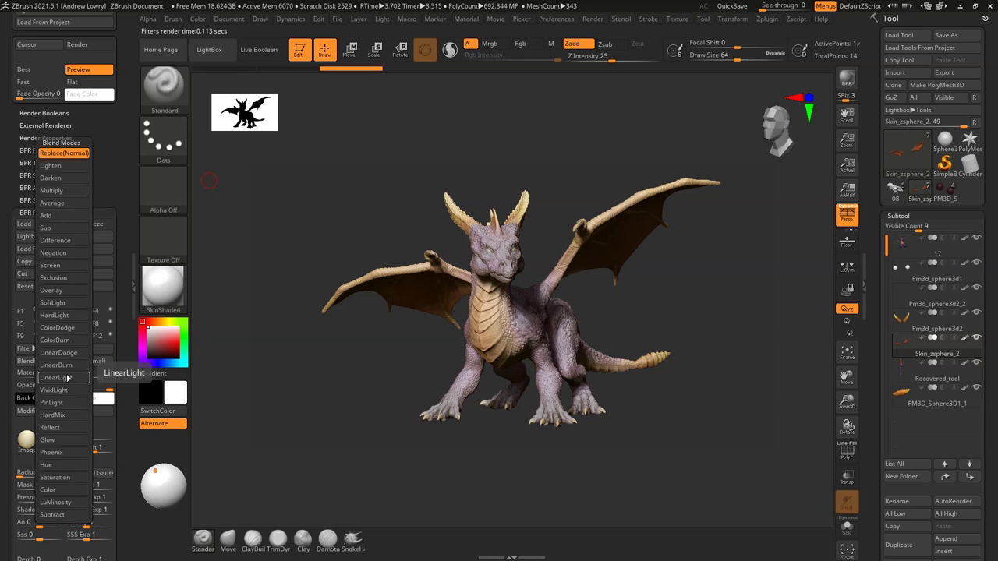
# Try Hue and Subtract blending for the second filter, settling on LuMinosity.
pyautogui.click(65, 471)
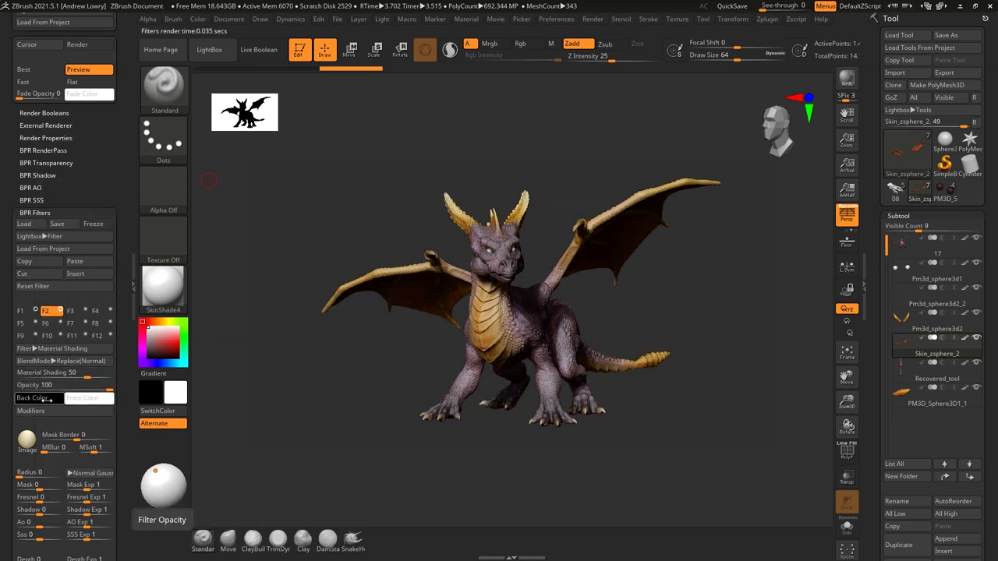
pyautogui.click(51, 360)
pyautogui.click(67, 414)
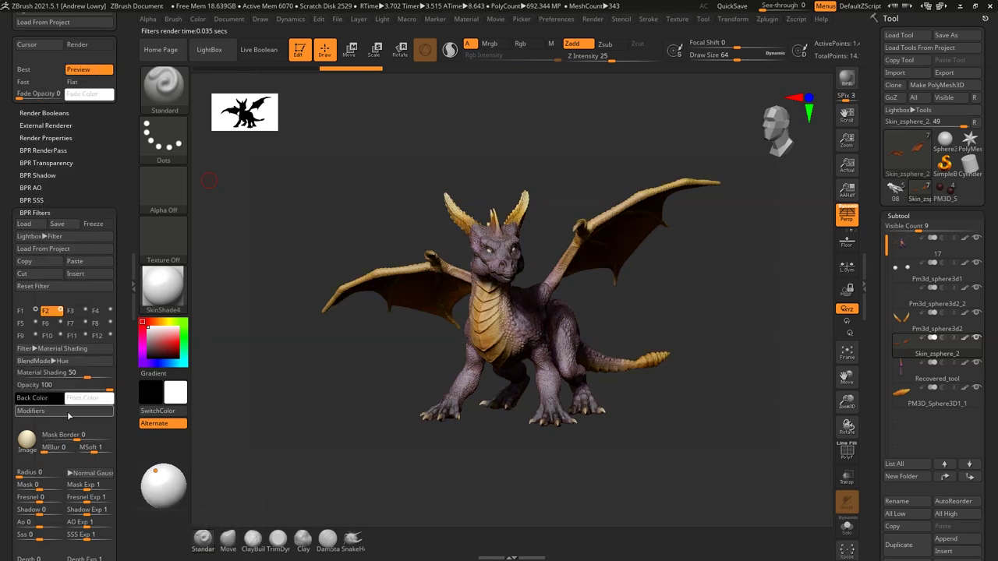
pyautogui.click(50, 361)
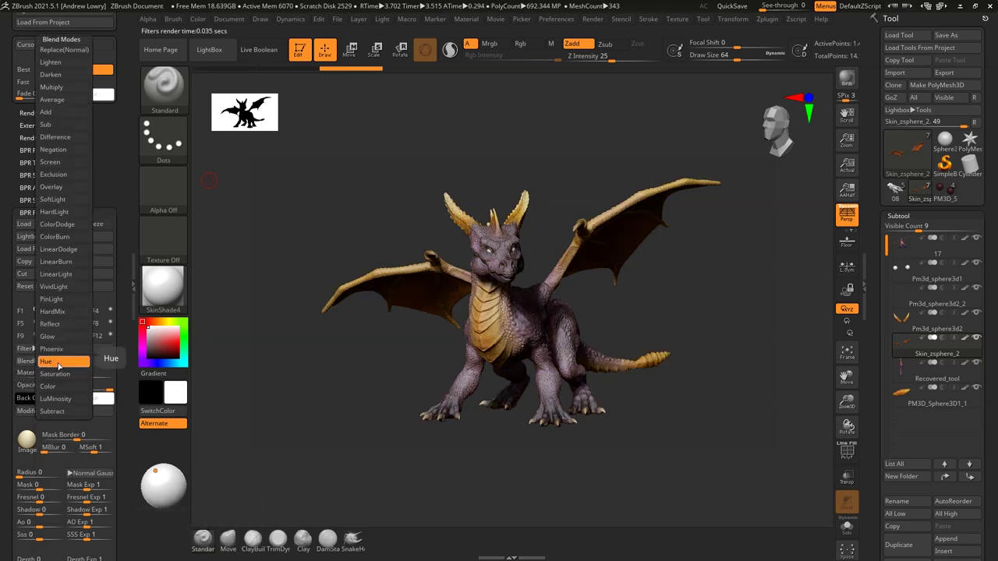
pyautogui.click(62, 411)
pyautogui.click(51, 361)
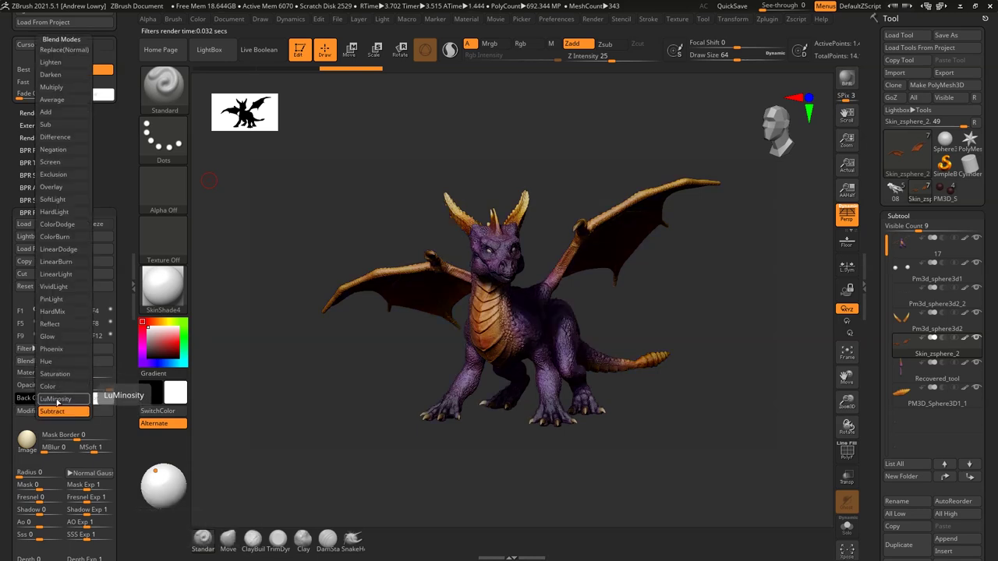
pyautogui.click(56, 399)
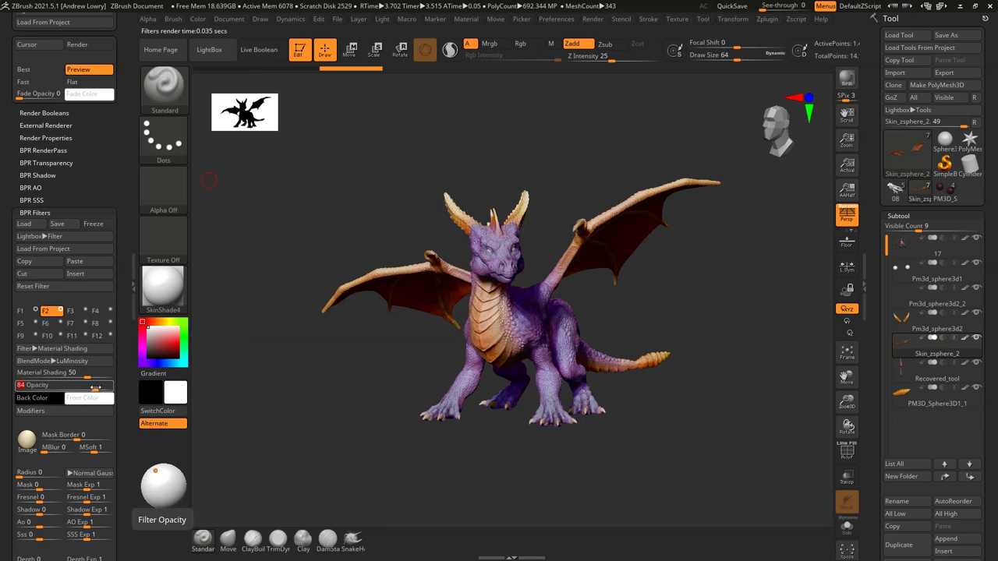
# Set the second filter's Material Shading strength to 15 and its opacity to 77.
pyautogui.click(92, 374)
pyautogui.write('20')
pyautogui.press('Tab')
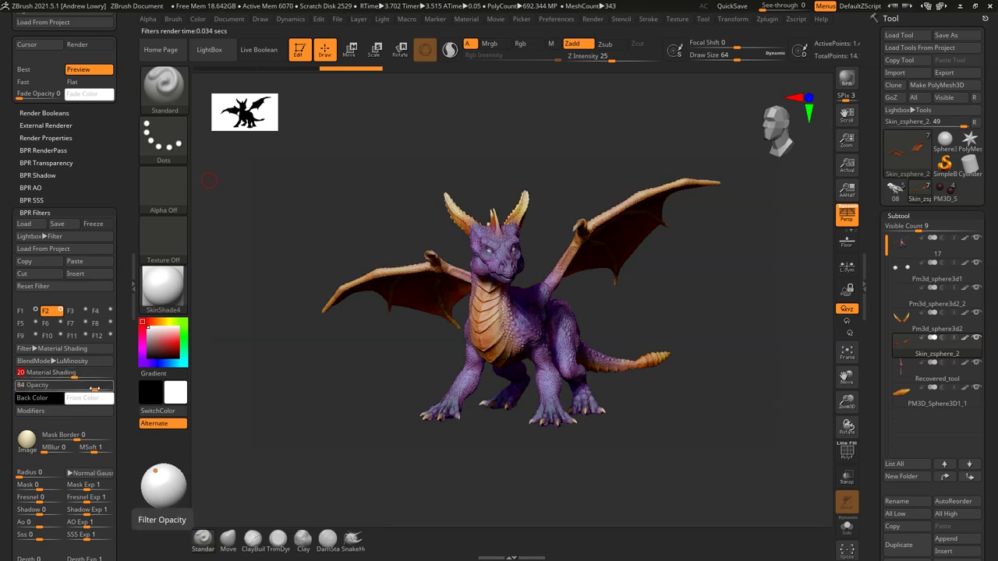
pyautogui.write('76')
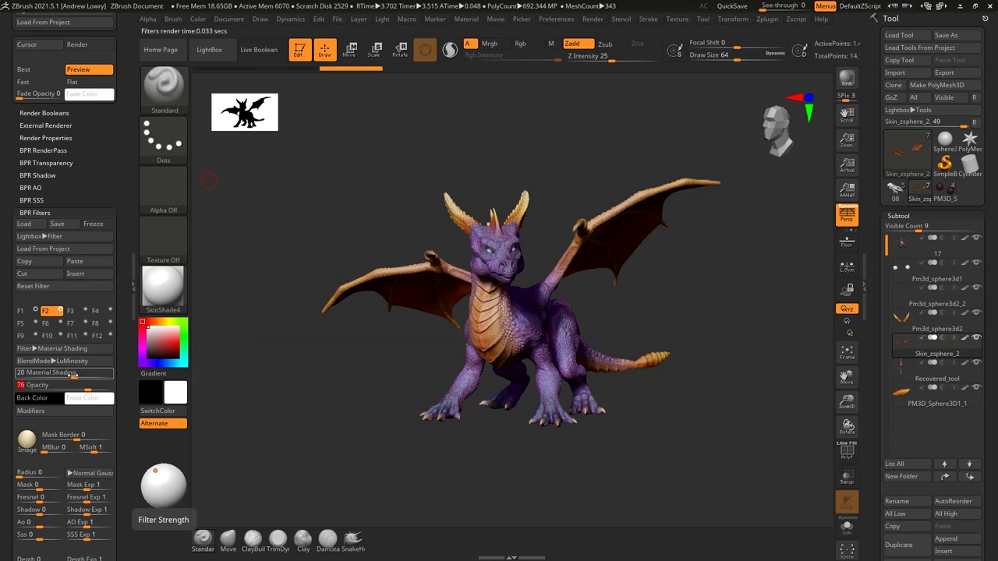
pyautogui.click(85, 373)
pyautogui.write('28')
pyautogui.press('Tab')
pyautogui.write('86')
pyautogui.press('BackSpace')
pyautogui.press('BackSpace')
pyautogui.write('77')
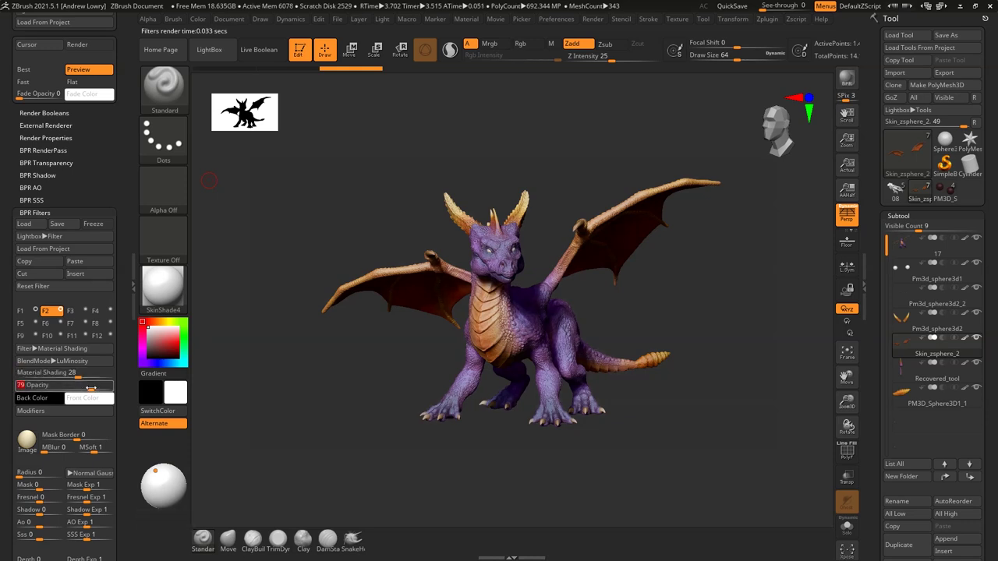
pyautogui.click(78, 374)
pyautogui.write('15')
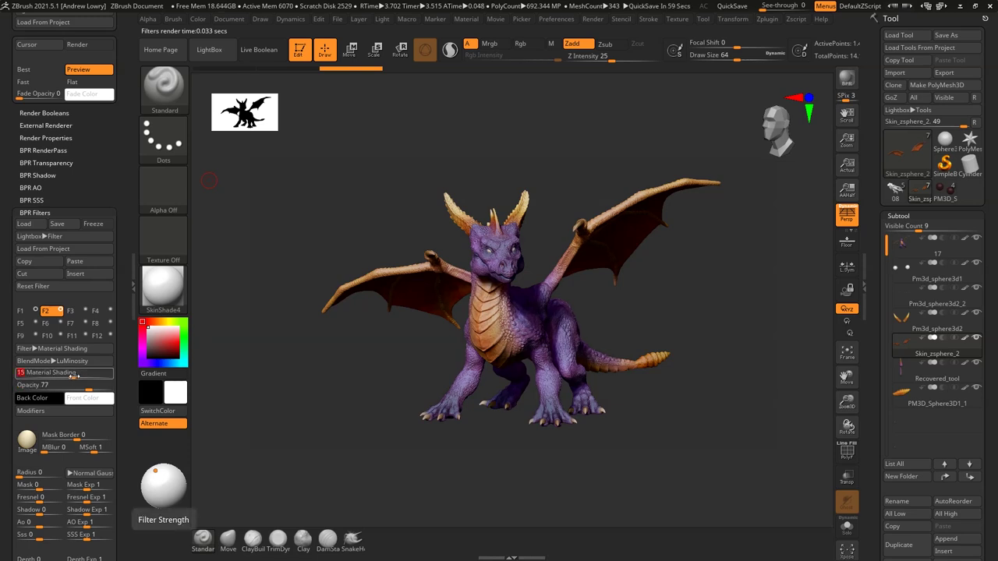
pyautogui.press('Return')
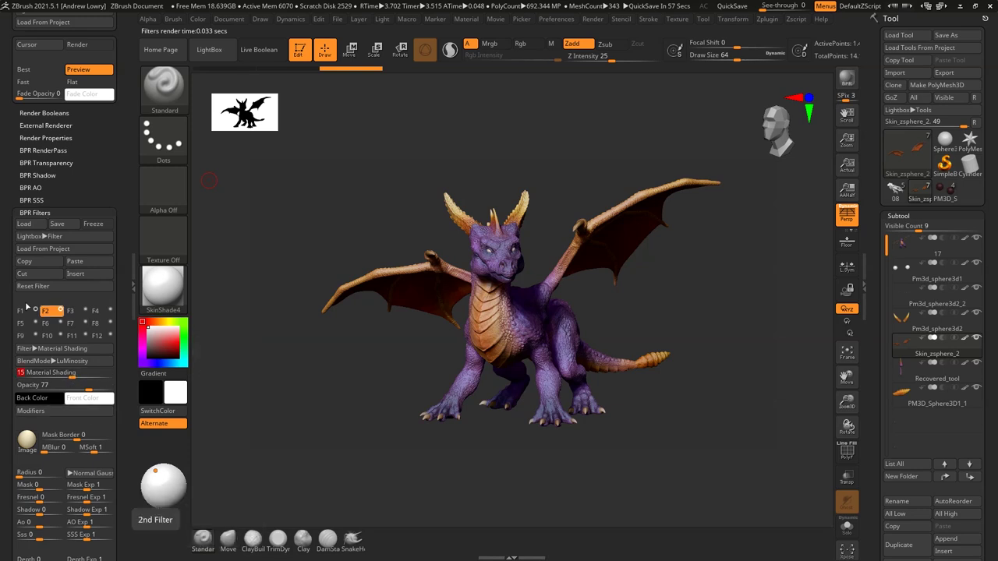
# Paste the copied Material Shading filter into slot F3 and give it the Framer01 material.
pyautogui.click(74, 312)
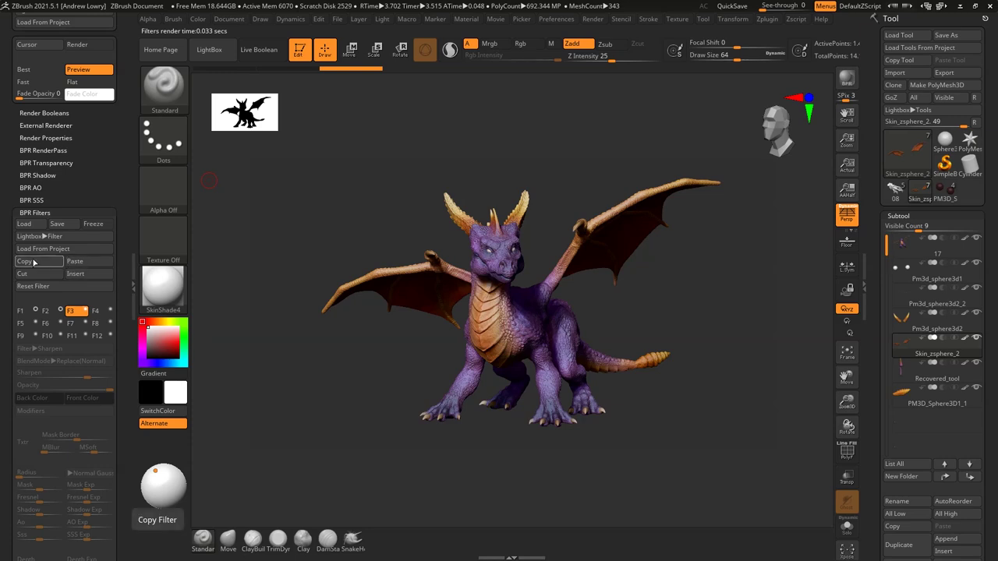
pyautogui.click(71, 265)
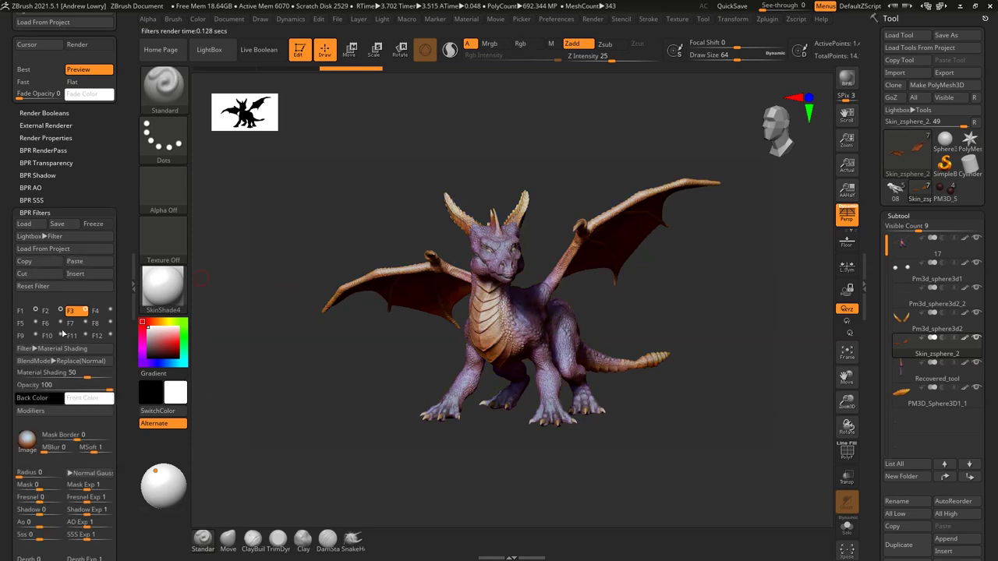
pyautogui.click(29, 448)
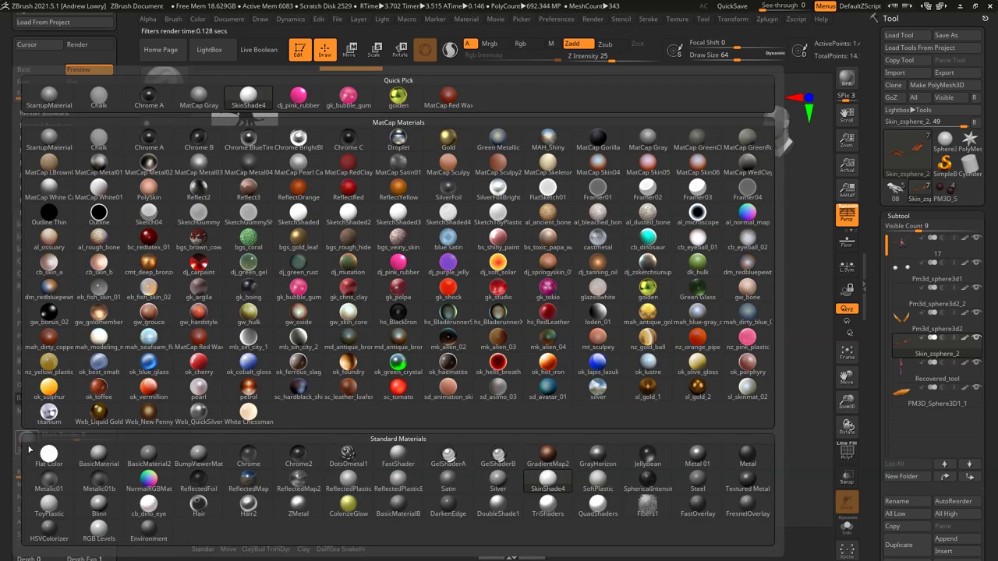
pyautogui.click(598, 187)
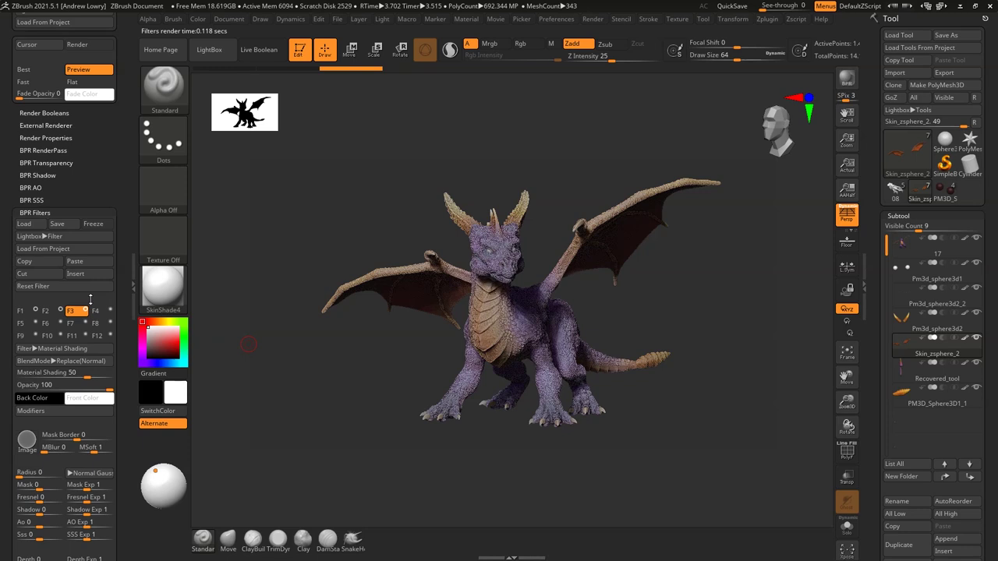
# Try Add and Overlay blending on the F3 filter, settling on Multiply.
pyautogui.click(64, 361)
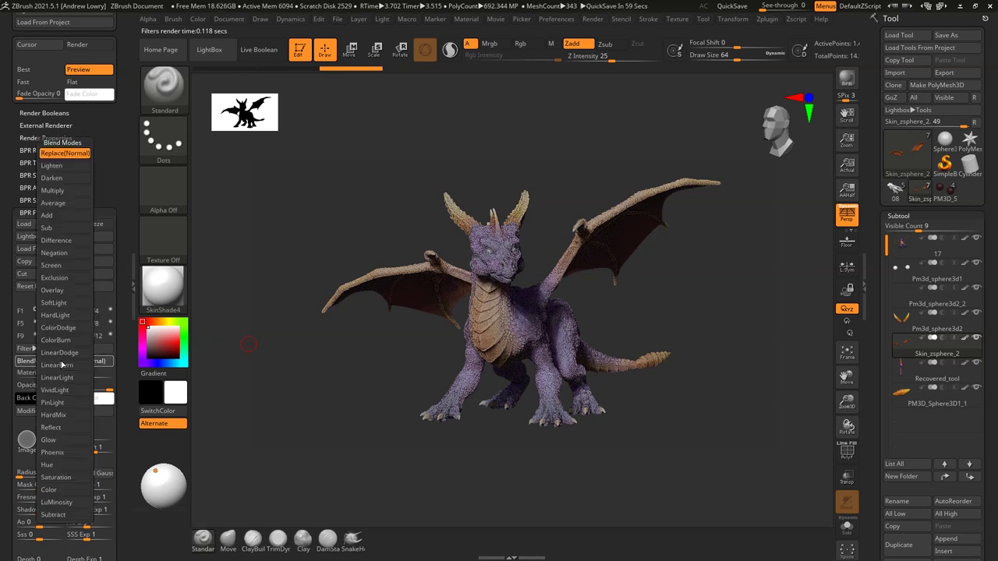
pyautogui.click(78, 215)
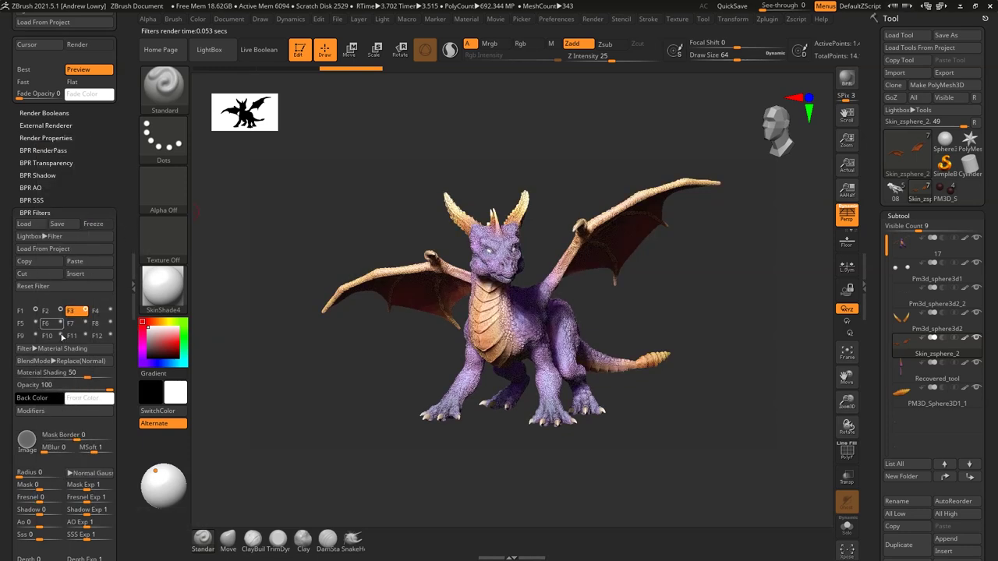
pyautogui.click(63, 358)
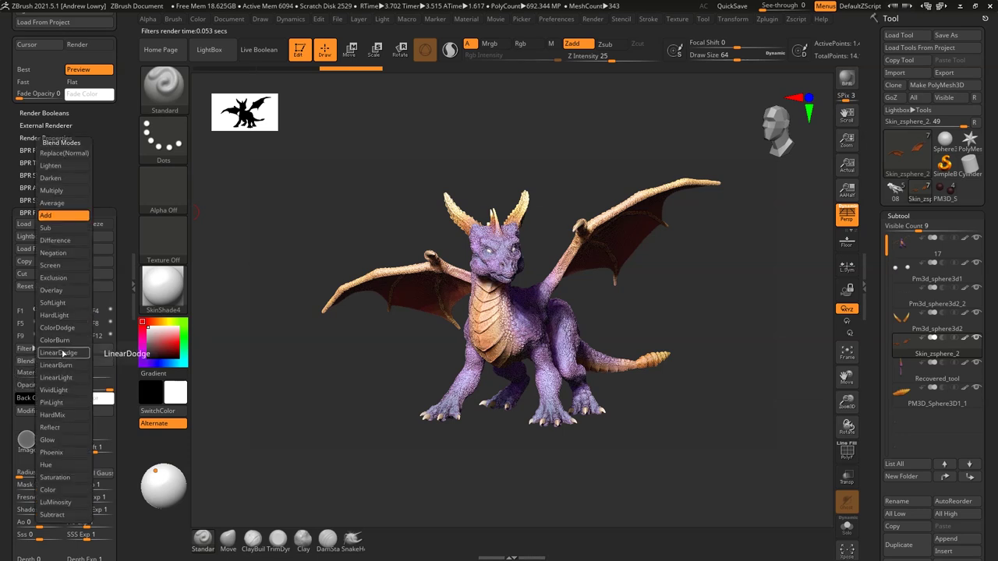
pyautogui.click(62, 290)
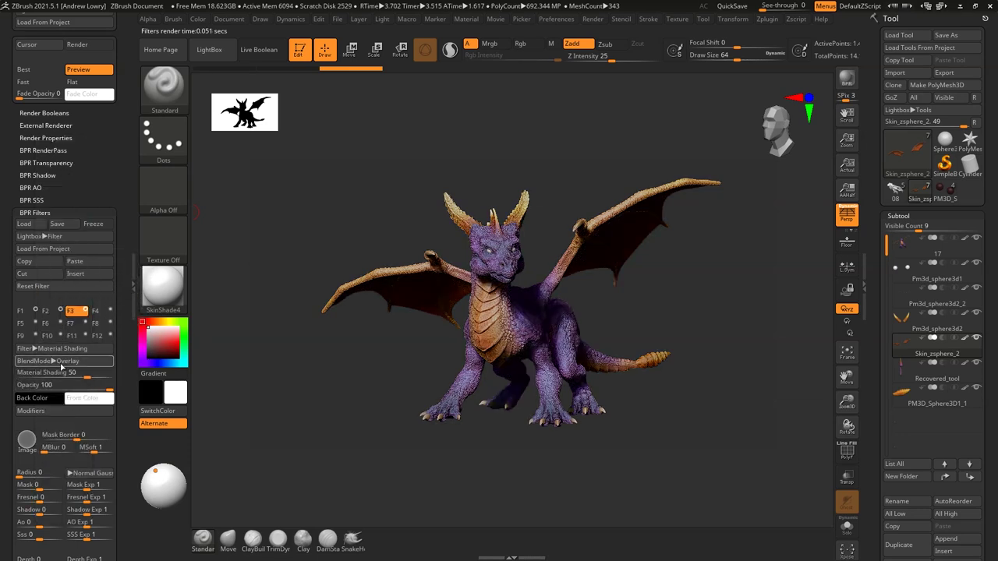
pyautogui.click(65, 361)
pyautogui.click(75, 199)
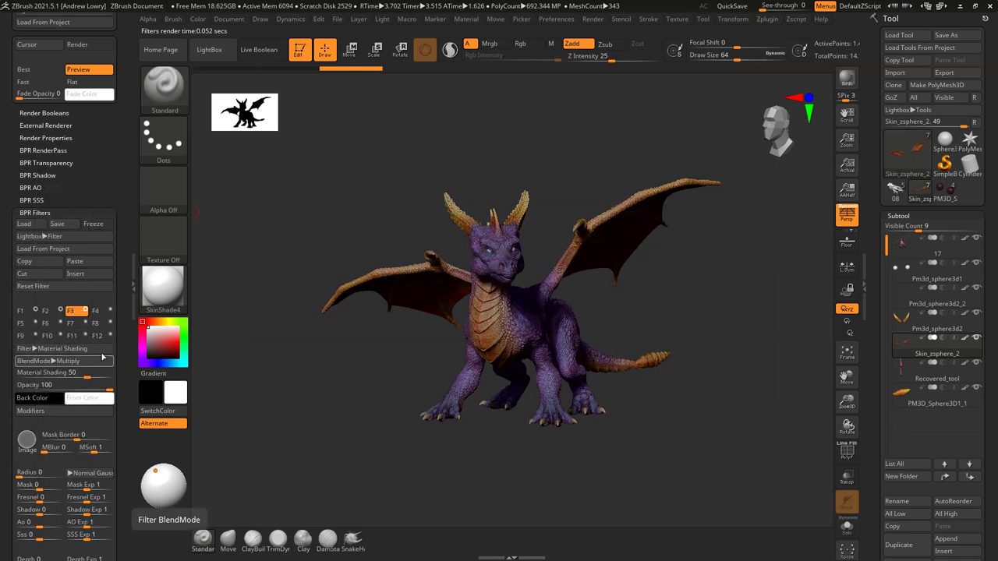
# Retune the F3 filter to Overlay blending at strength 31 with opacity about 79.
pyautogui.moveTo(86, 375)
pyautogui.mouseDown()
pyautogui.moveTo(104, 389)
pyautogui.moveTo(95, 390)
pyautogui.mouseUp()
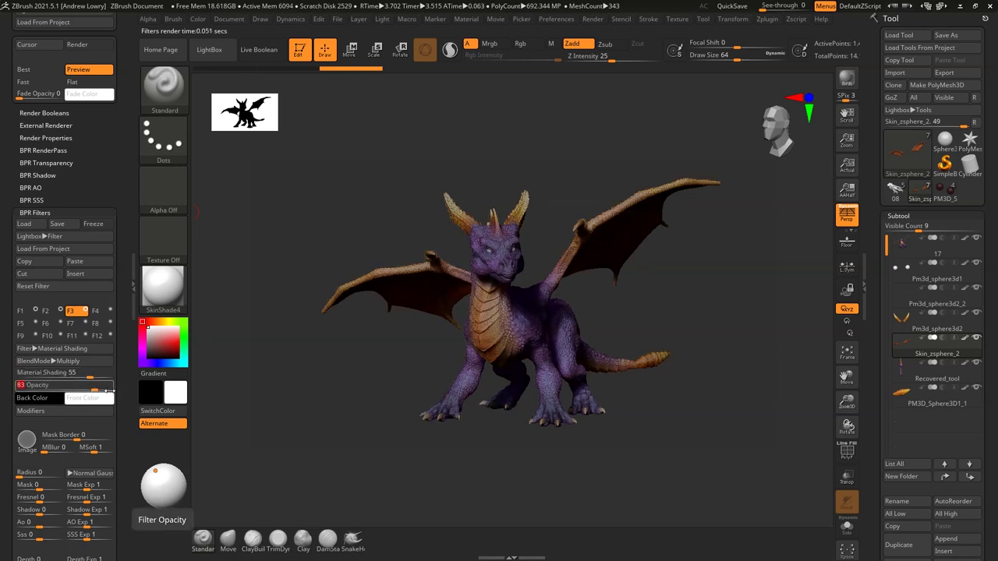
pyautogui.moveTo(88, 375); pyautogui.dragTo(93, 375)
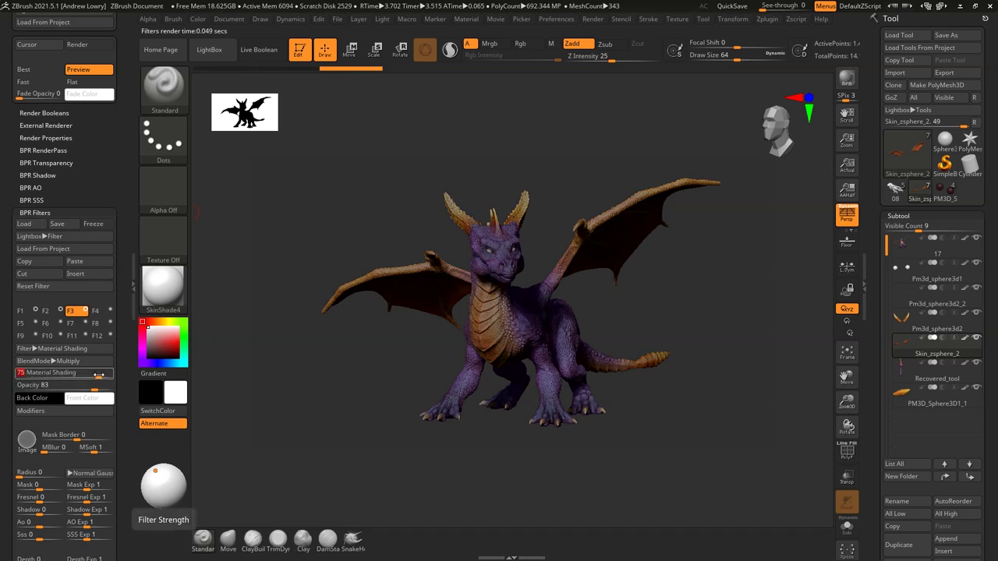
pyautogui.moveTo(73, 387); pyautogui.dragTo(68, 378)
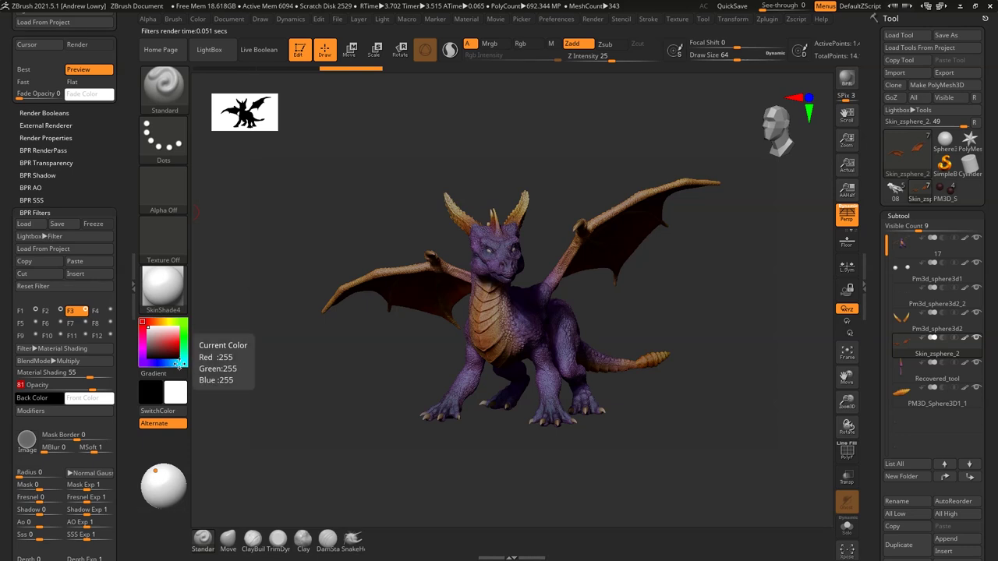
pyautogui.moveTo(93, 375)
pyautogui.mouseDown()
pyautogui.moveTo(82, 376)
pyautogui.moveTo(102, 385)
pyautogui.moveTo(82, 374)
pyautogui.mouseUp()
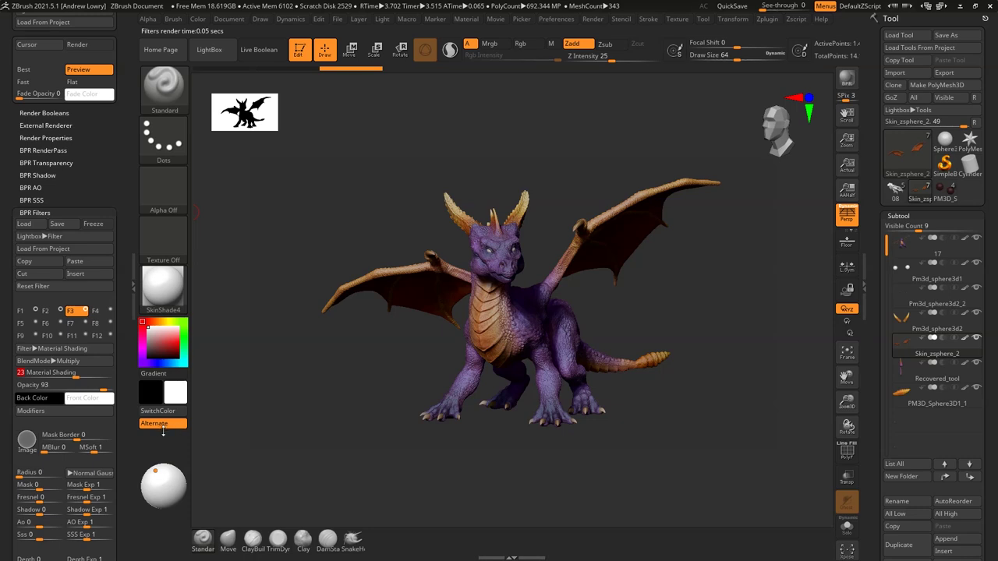
pyautogui.moveTo(81, 374); pyautogui.dragTo(85, 374)
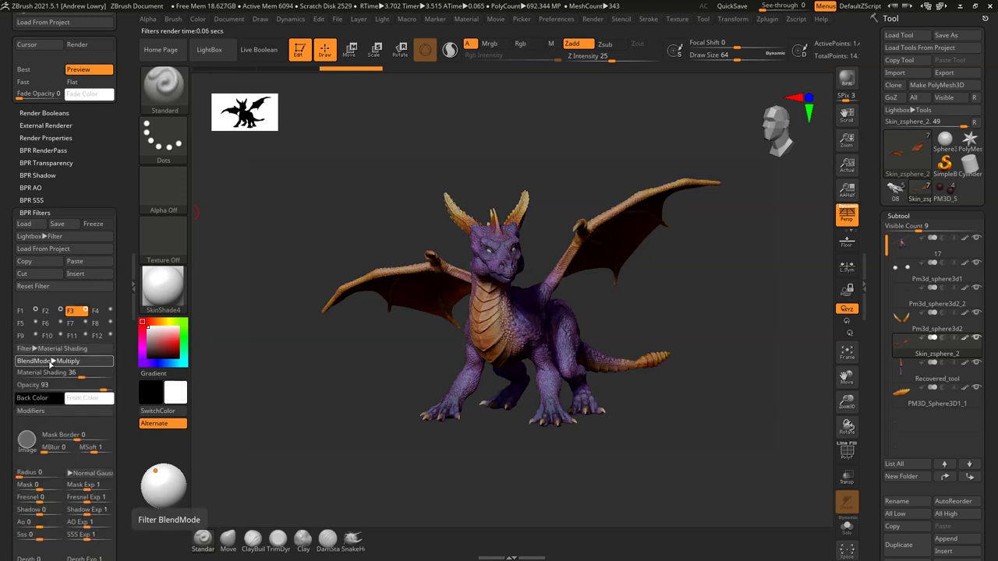
pyautogui.click(78, 360)
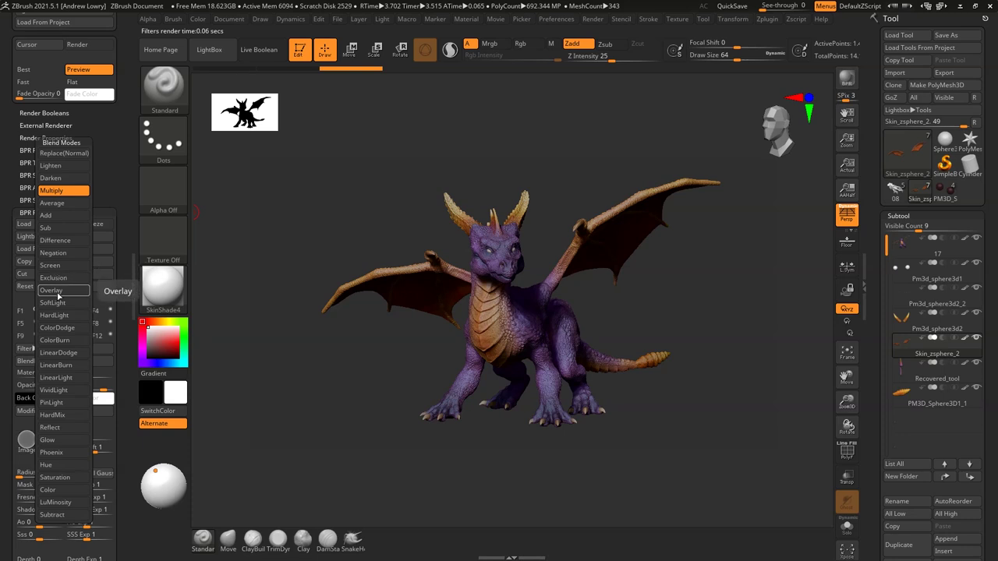
pyautogui.click(58, 295)
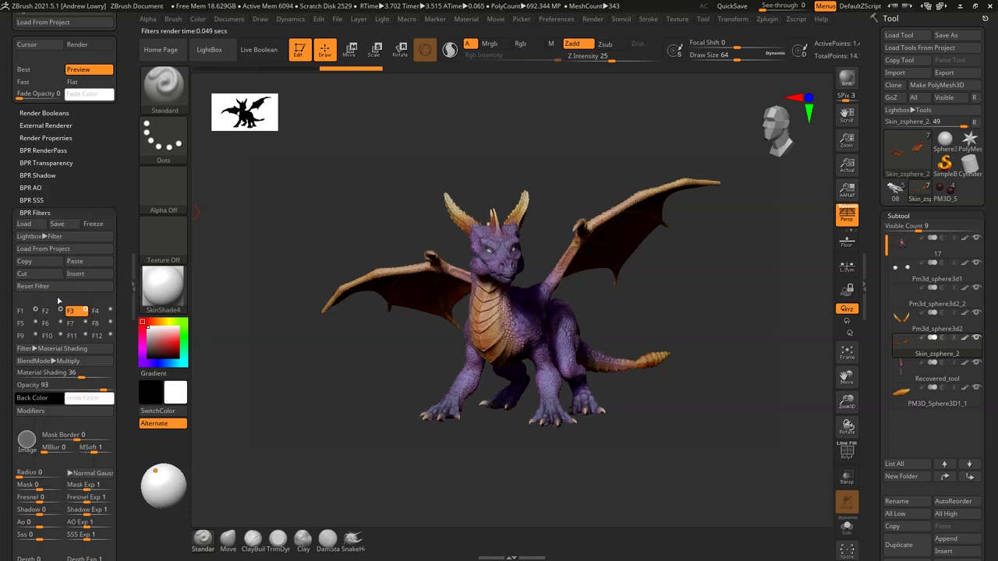
pyautogui.moveTo(81, 374); pyautogui.dragTo(90, 385)
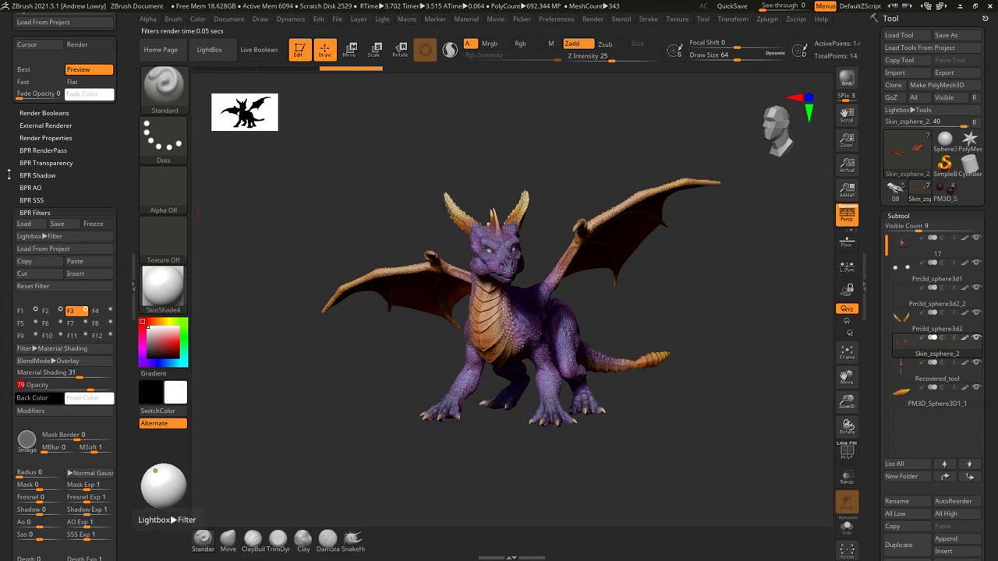
# Paste the copied Material Shading filter into slot F4, keeping its material.
pyautogui.click(96, 310)
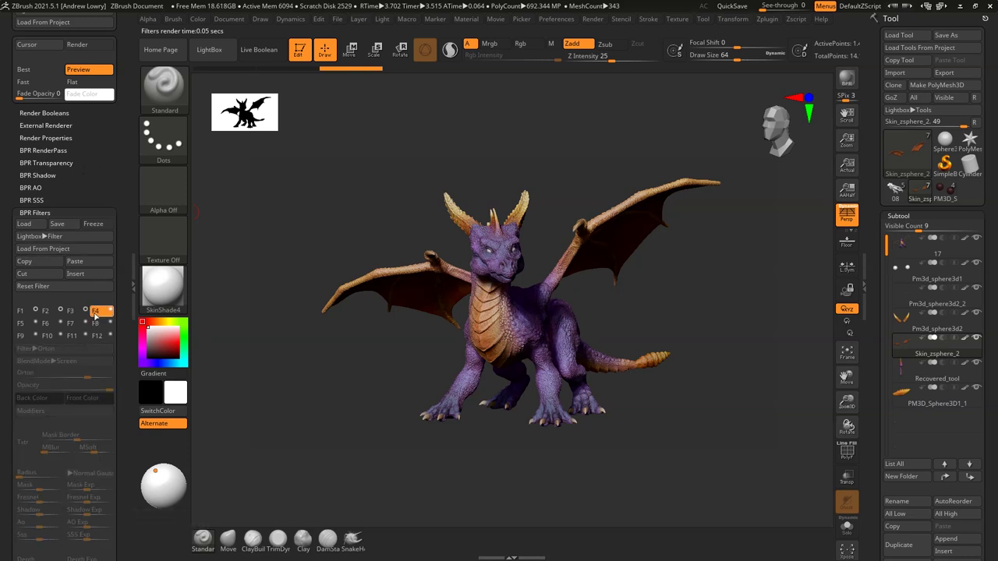
pyautogui.click(82, 262)
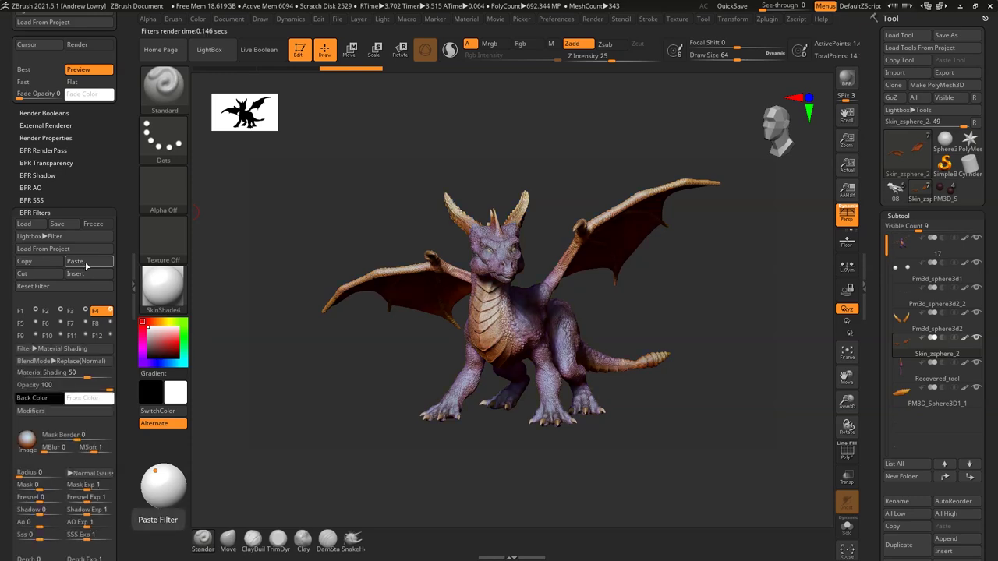
pyautogui.click(27, 442)
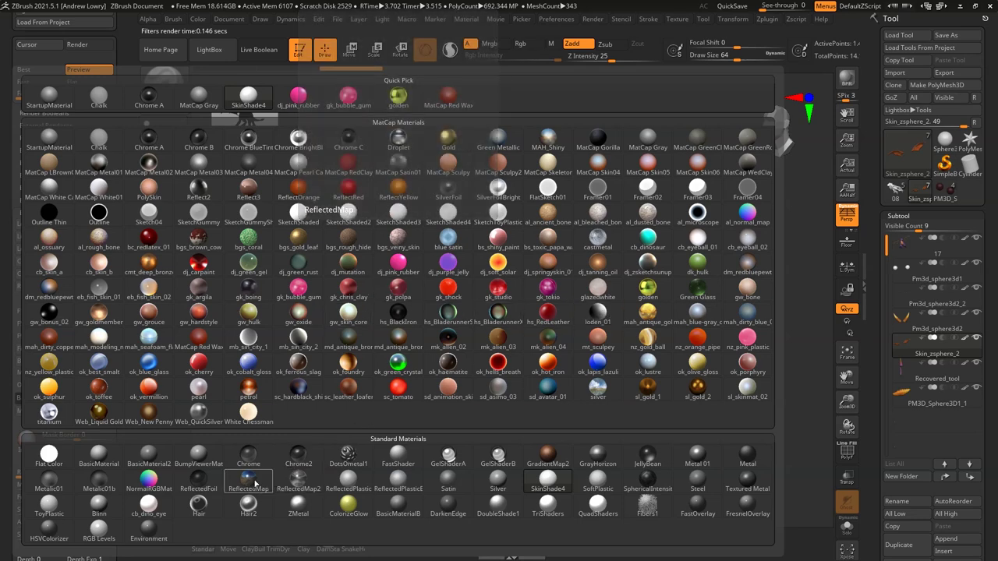
pyautogui.press('Escape')
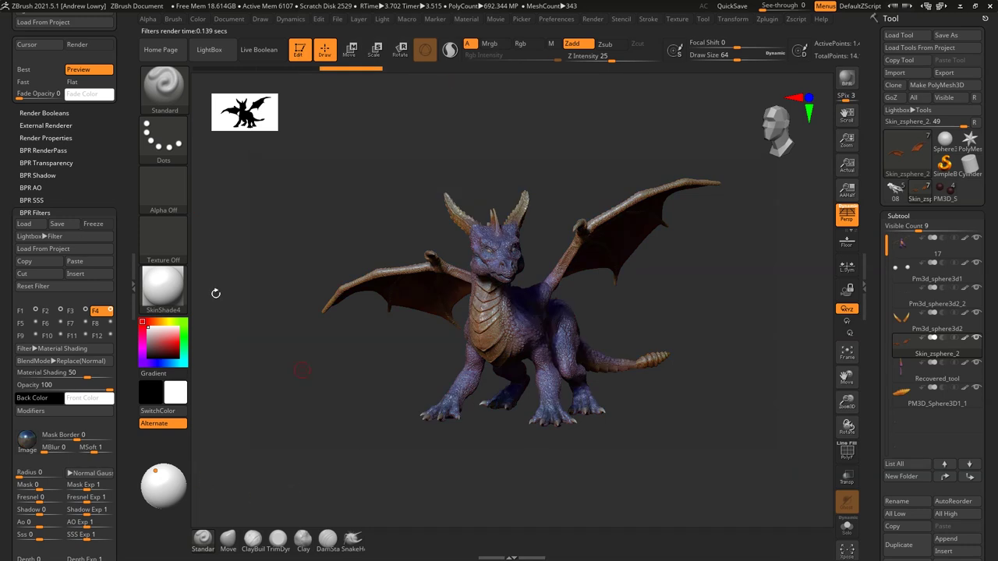
# Try LinearLight and other blend modes on the F4 filter, settling on HardLight at strength 30.
pyautogui.click(63, 361)
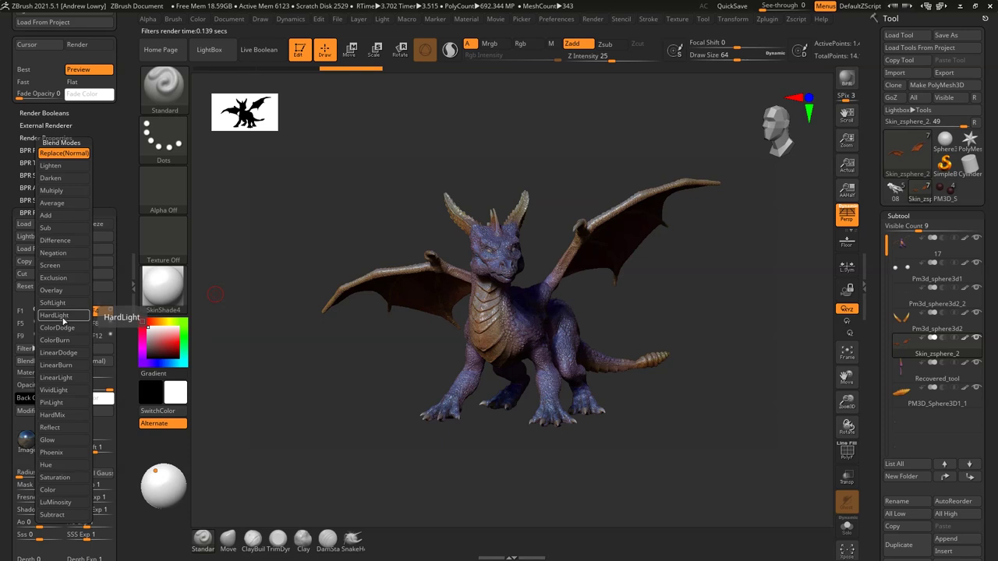
pyautogui.click(58, 384)
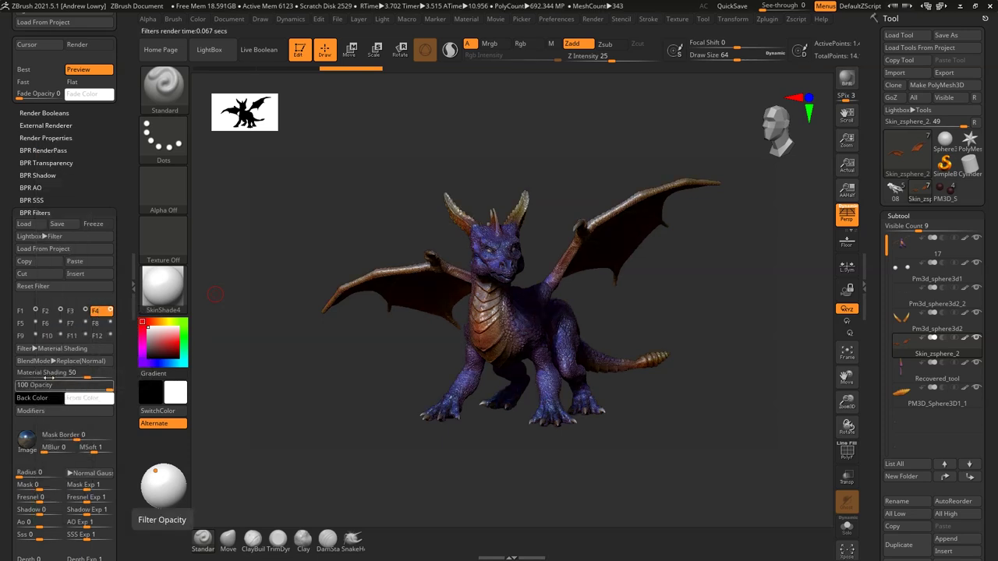
pyautogui.click(52, 363)
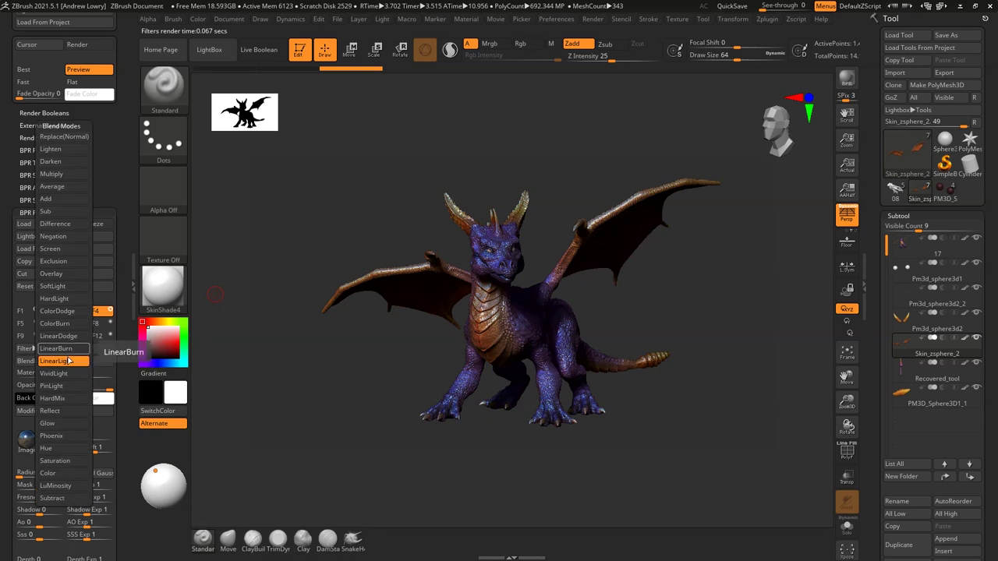
pyautogui.click(58, 382)
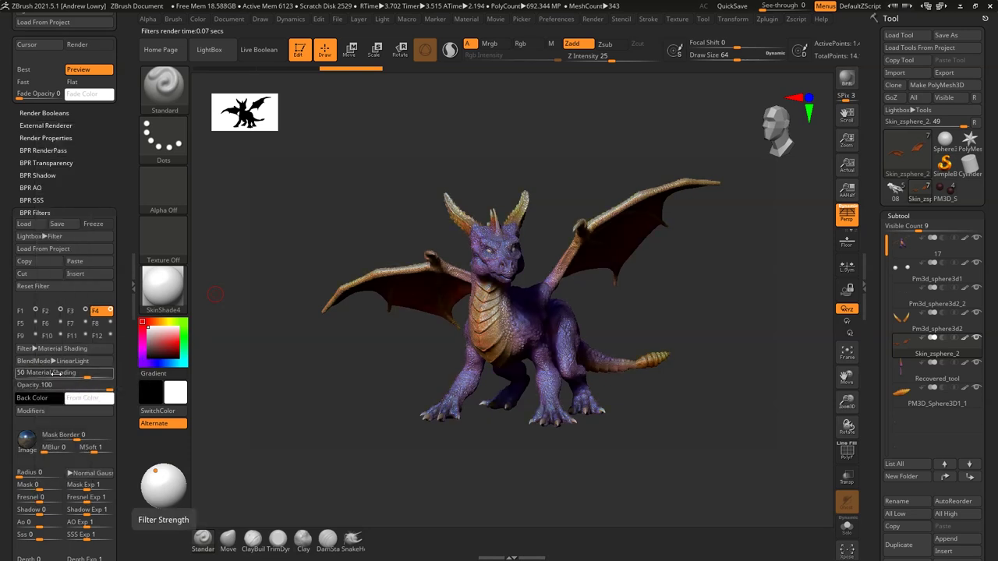
pyautogui.click(53, 362)
pyautogui.click(59, 226)
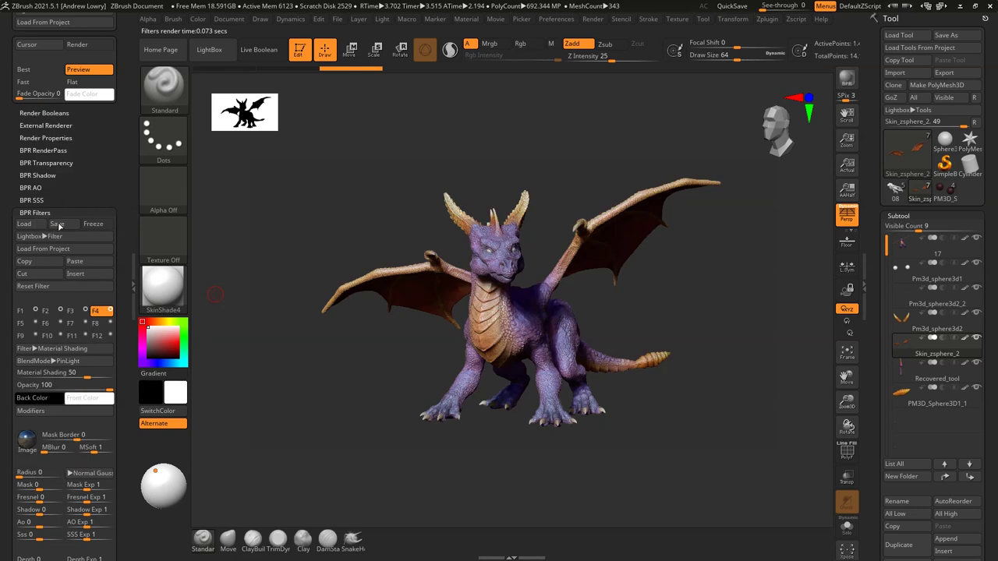
pyautogui.click(55, 348)
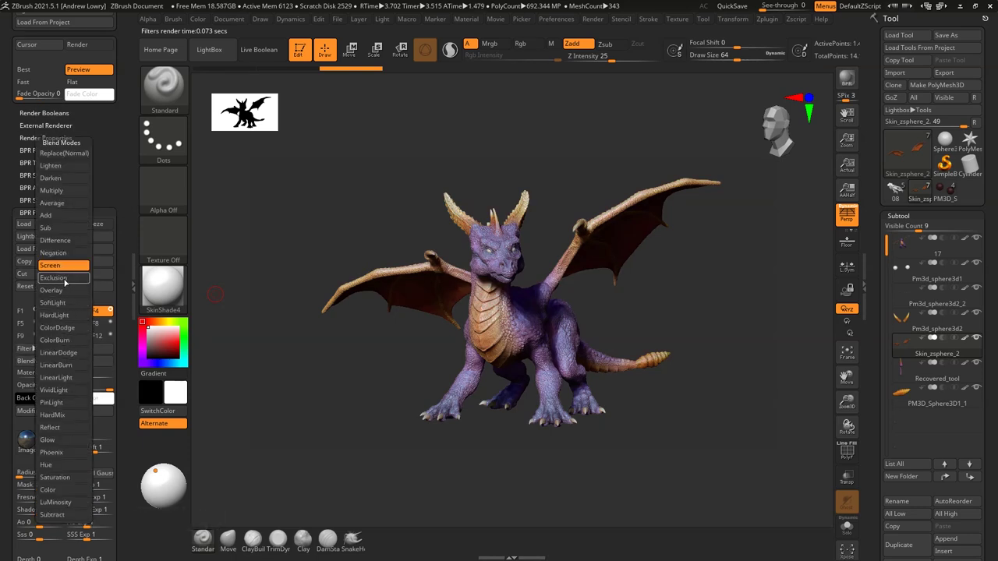
pyautogui.click(111, 310)
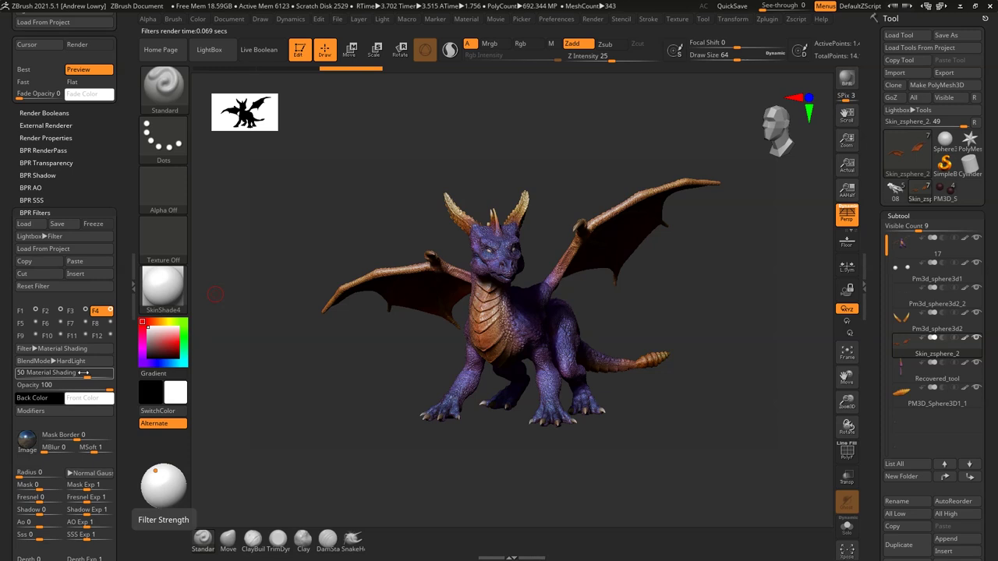
pyautogui.moveTo(82, 373)
pyautogui.mouseDown()
pyautogui.moveTo(101, 388)
pyautogui.moveTo(78, 375)
pyautogui.mouseUp()
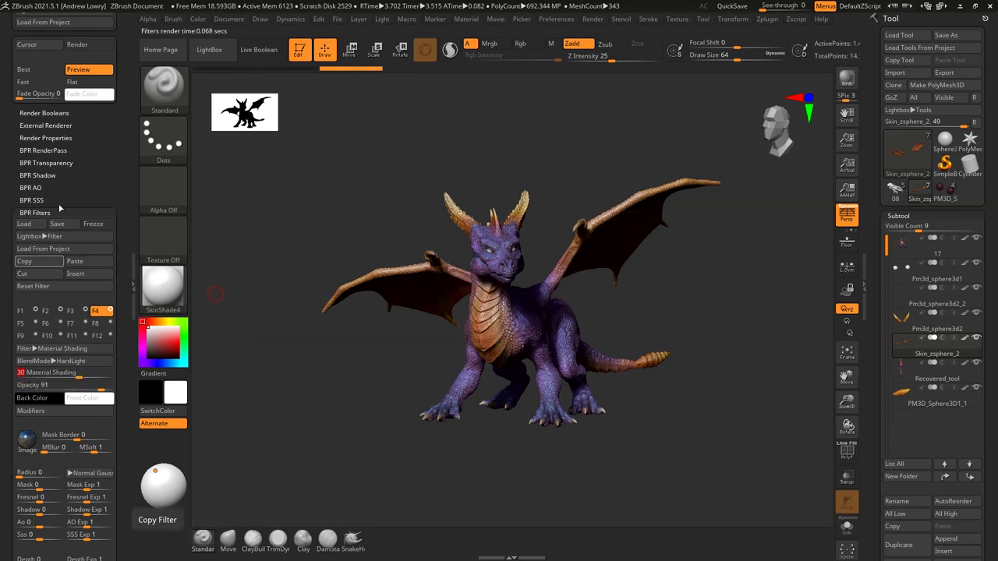
# Paste the copied filter into slot F5 and give it the MatCap Pearl Cavity material.
pyautogui.click(24, 325)
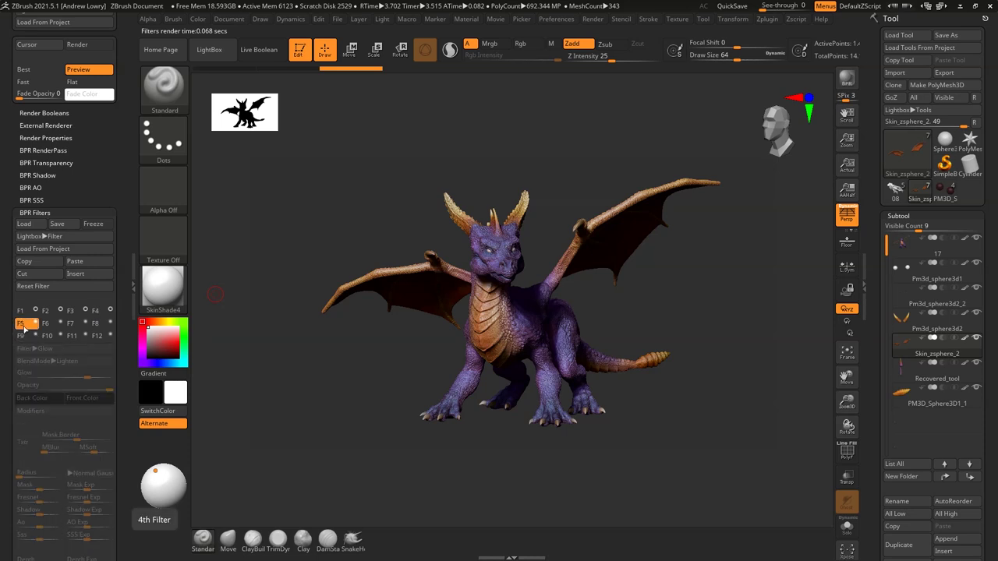
pyautogui.click(74, 263)
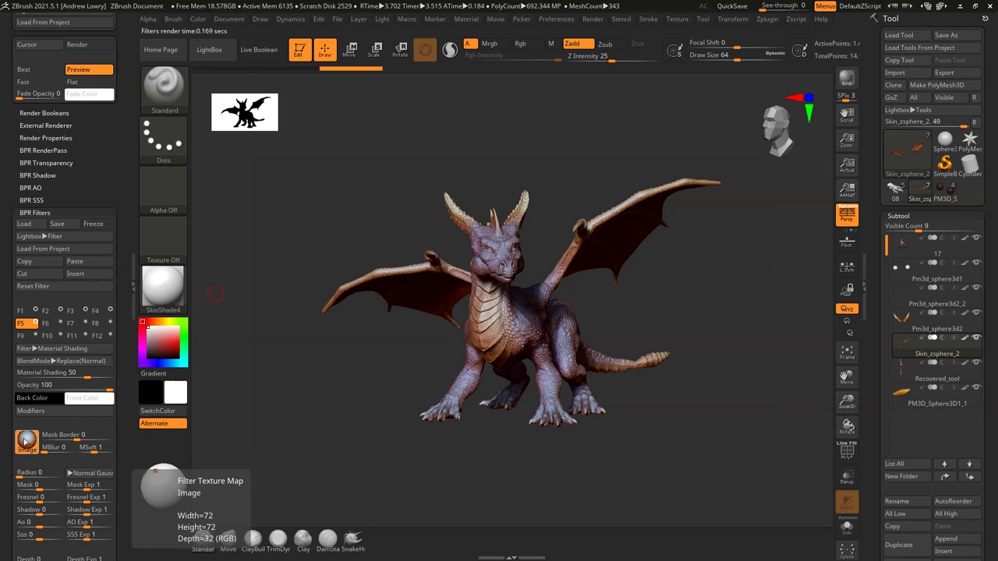
pyautogui.click(27, 441)
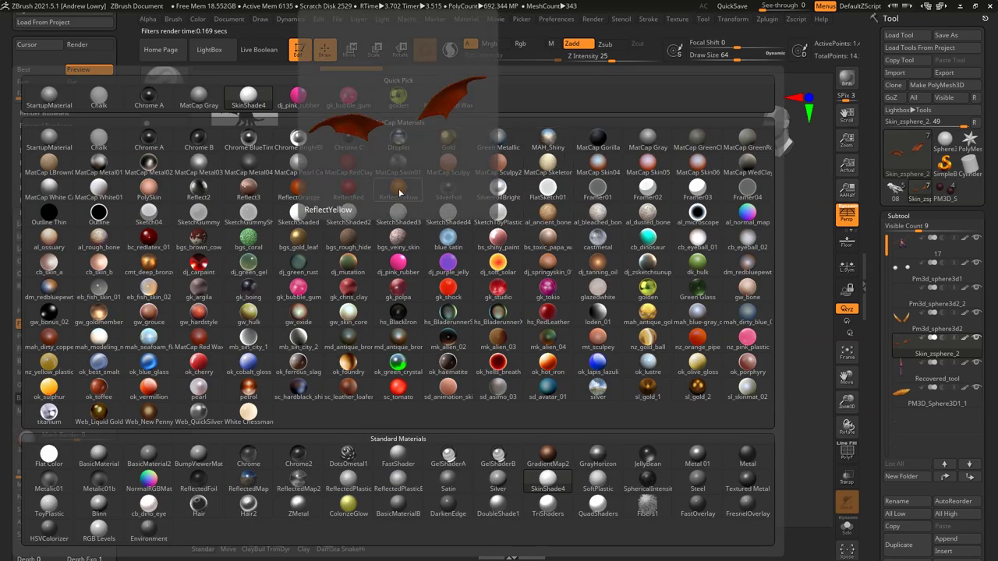
pyautogui.click(65, 193)
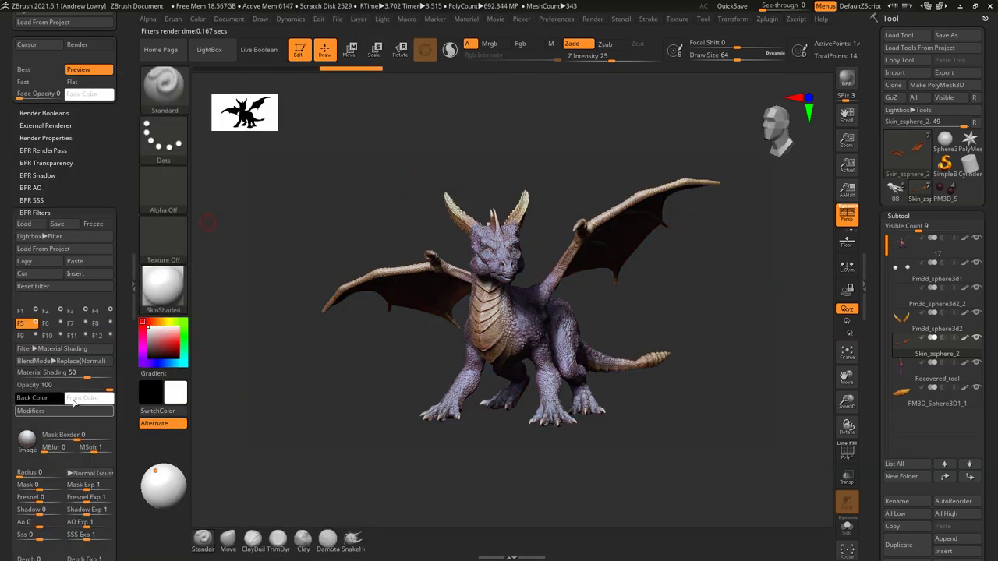
pyautogui.click(27, 439)
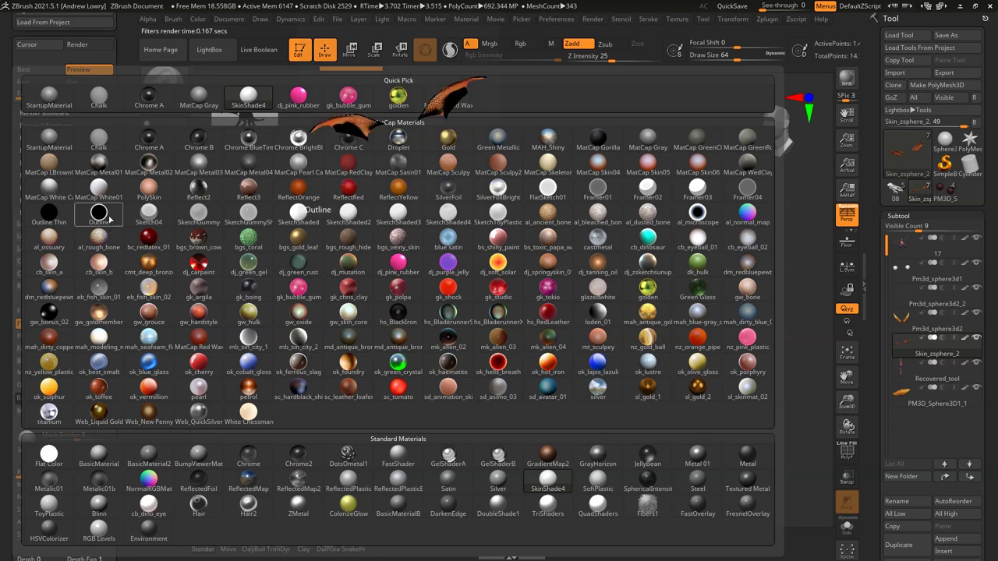
pyautogui.click(287, 168)
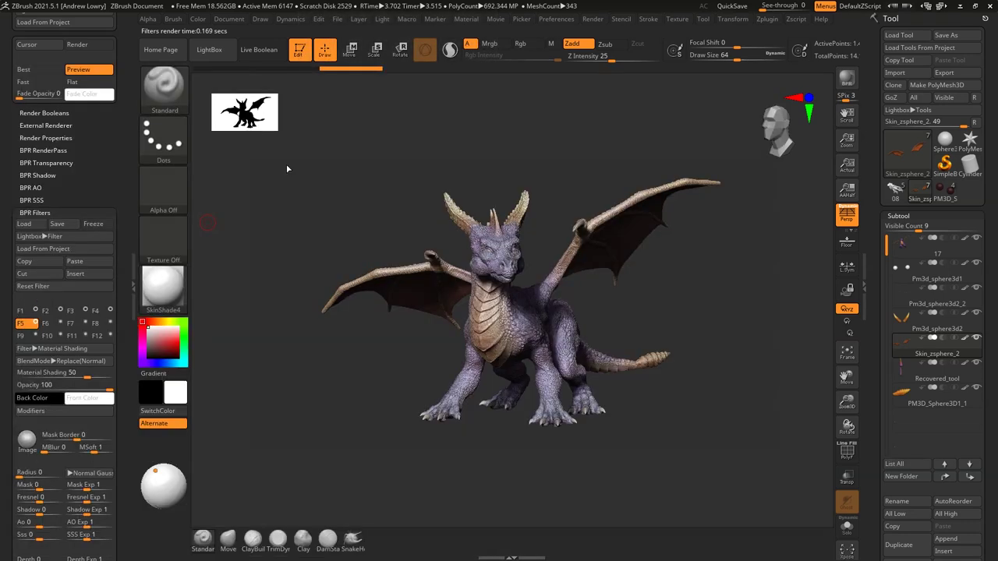
# Try ColorDodge and Overlay, then blend the F5 filter with Add at strength 15 and opacity 69.
pyautogui.click(63, 360)
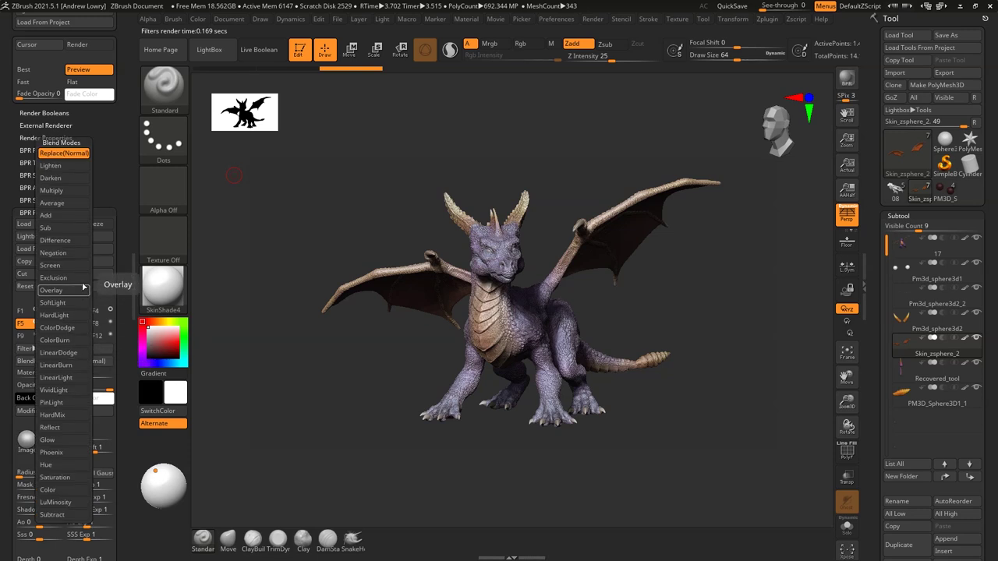
pyautogui.click(78, 327)
pyautogui.click(63, 361)
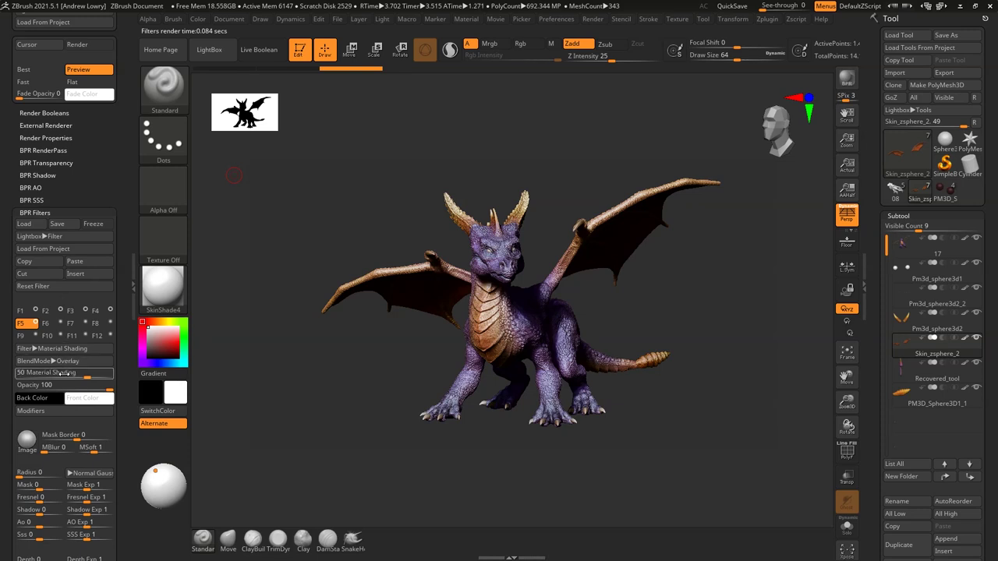
pyautogui.click(63, 360)
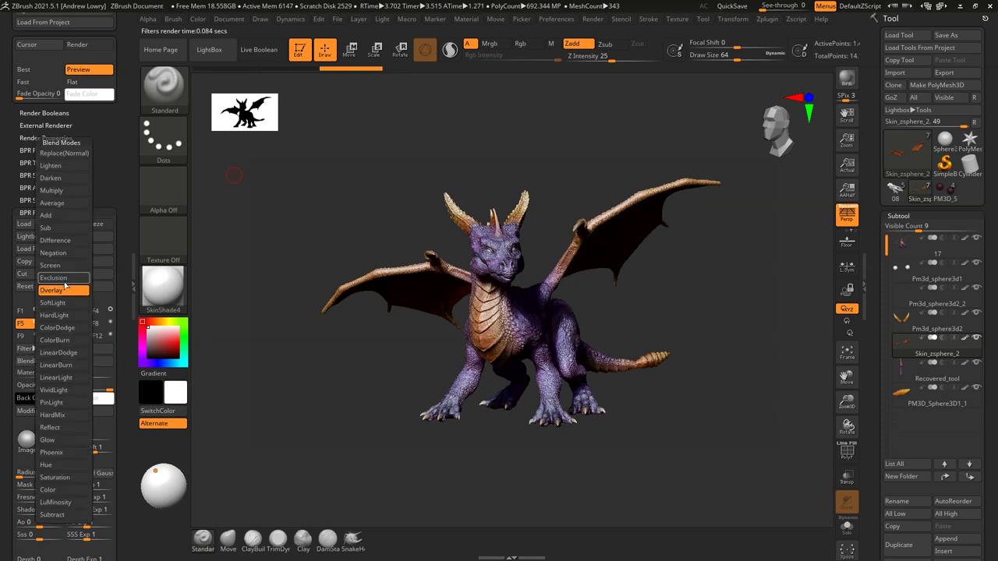
pyautogui.click(56, 215)
pyautogui.click(63, 361)
pyautogui.click(62, 348)
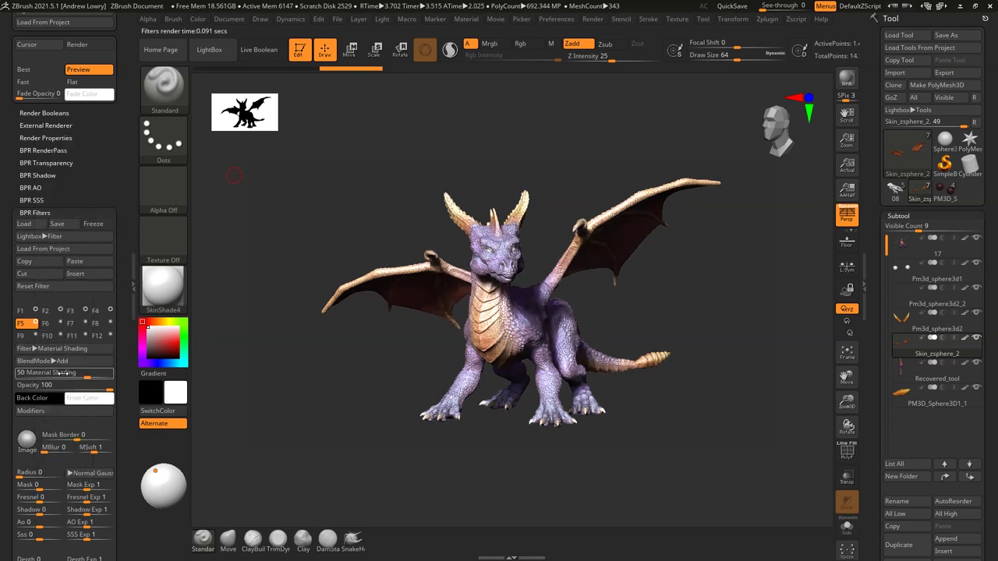
pyautogui.moveTo(80, 372)
pyautogui.mouseDown()
pyautogui.moveTo(59, 373)
pyautogui.moveTo(93, 384)
pyautogui.moveTo(83, 388)
pyautogui.mouseUp()
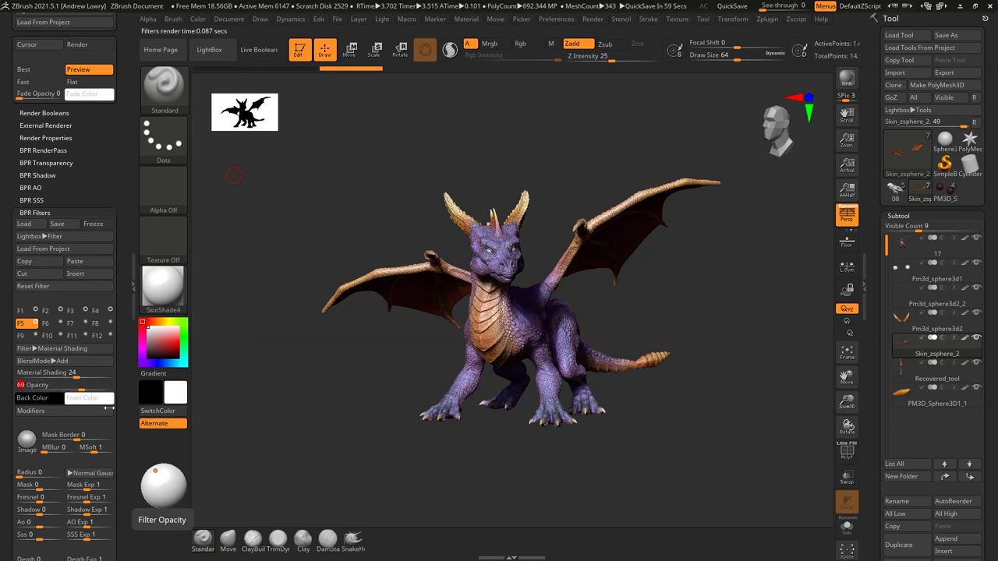
pyautogui.moveTo(76, 373); pyautogui.dragTo(80, 373)
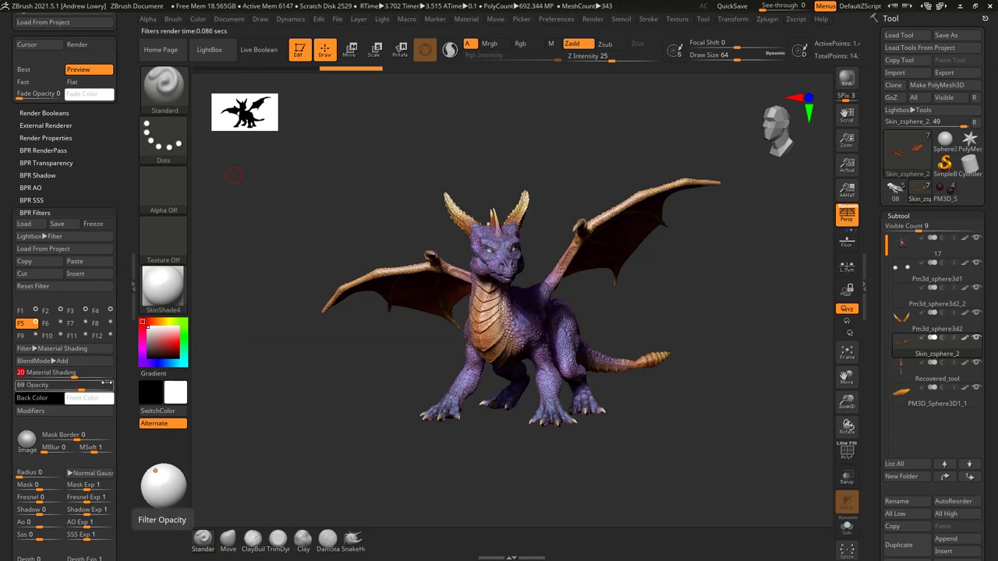
pyautogui.moveTo(81, 374); pyautogui.dragTo(77, 373)
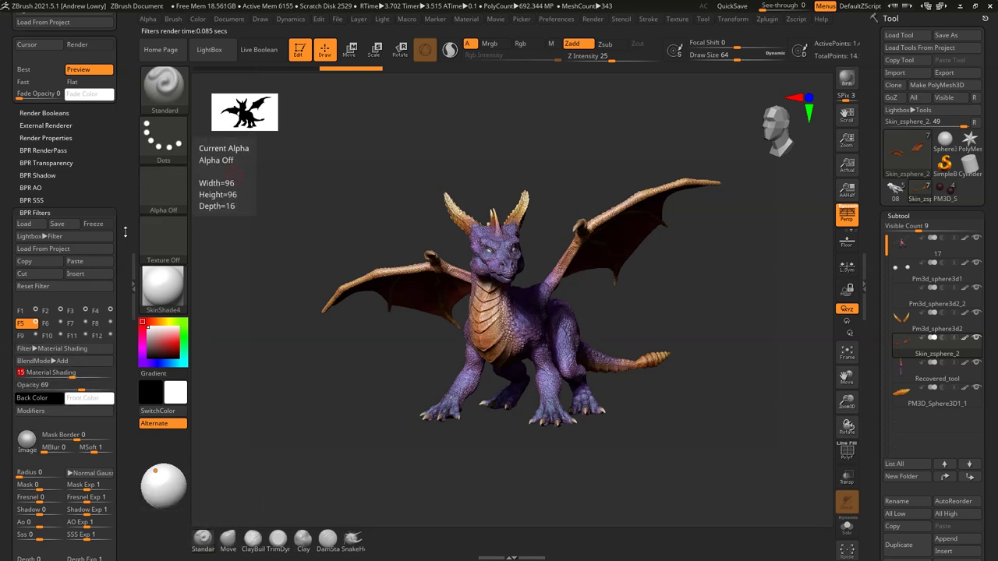
# Enable slot F6 as a Sharpen filter at strength 27 with opacity 88.
pyautogui.click(50, 327)
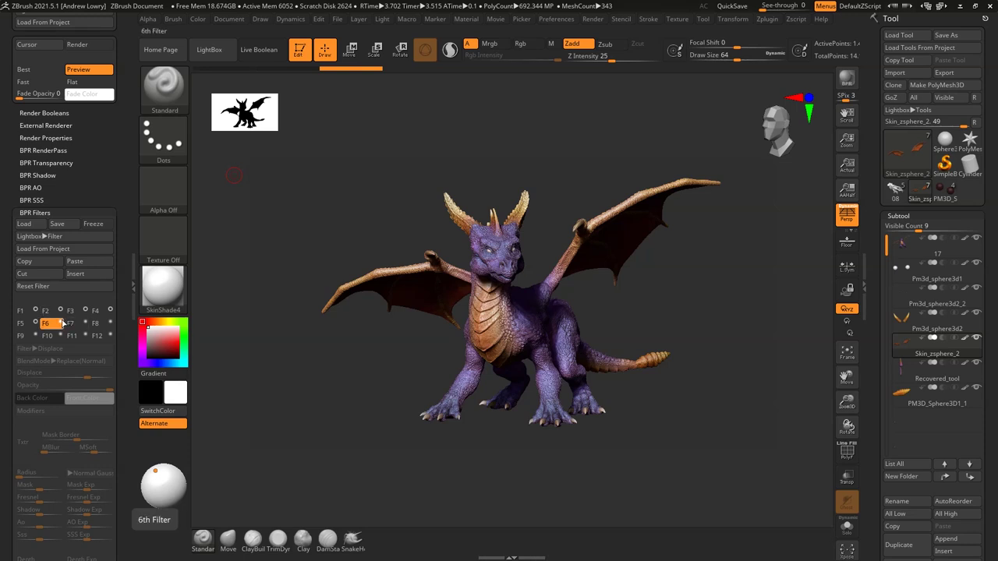
pyautogui.click(63, 323)
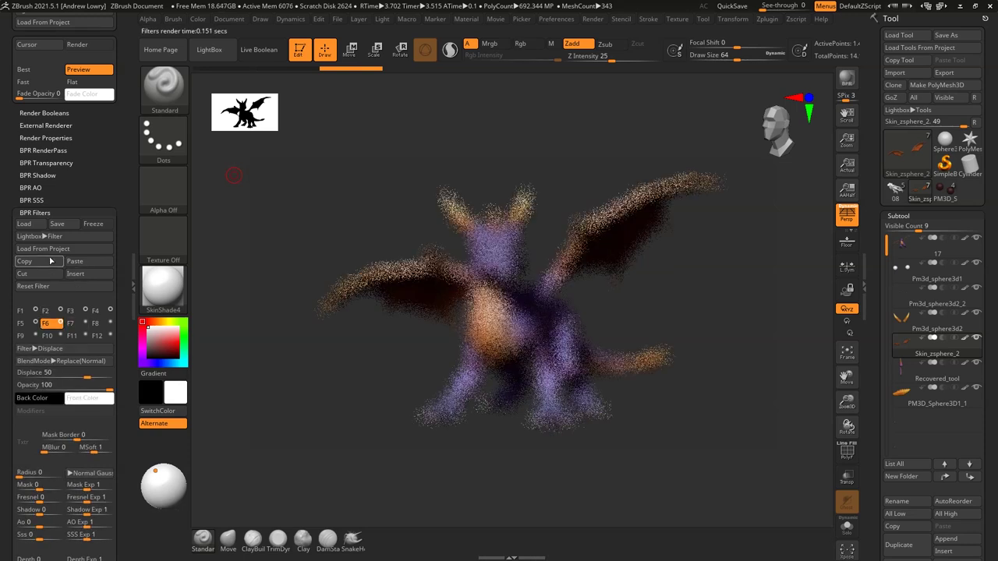
pyautogui.click(34, 350)
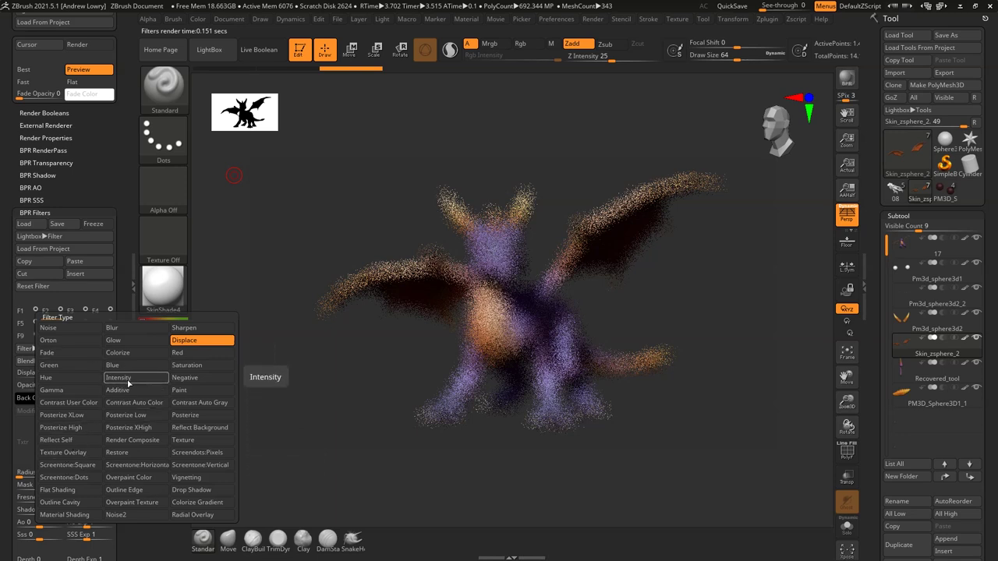
pyautogui.click(187, 340)
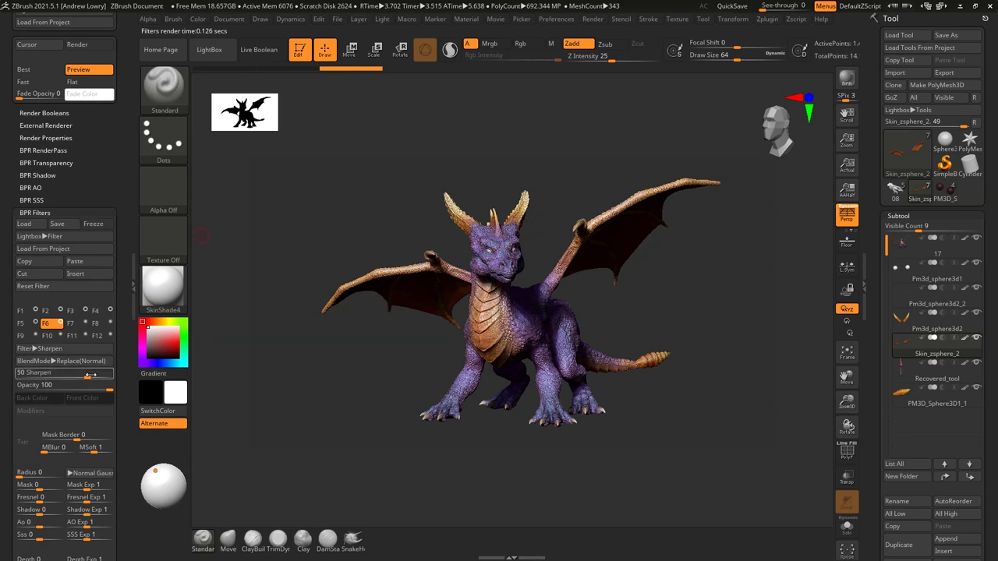
pyautogui.moveTo(108, 389); pyautogui.dragTo(77, 376)
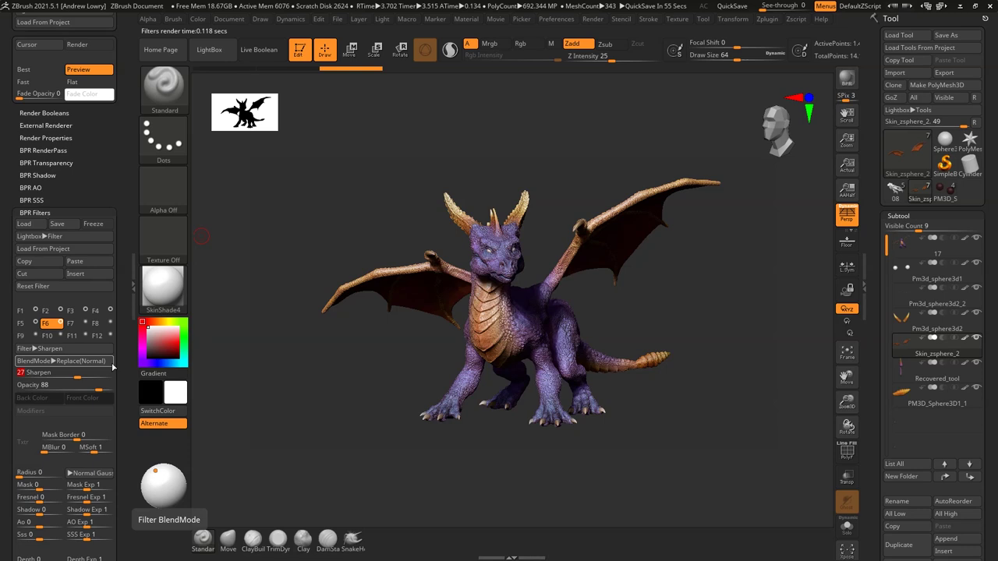
# Enable slot F7 as a Saturation filter at 31 with opacity 89.
pyautogui.click(70, 323)
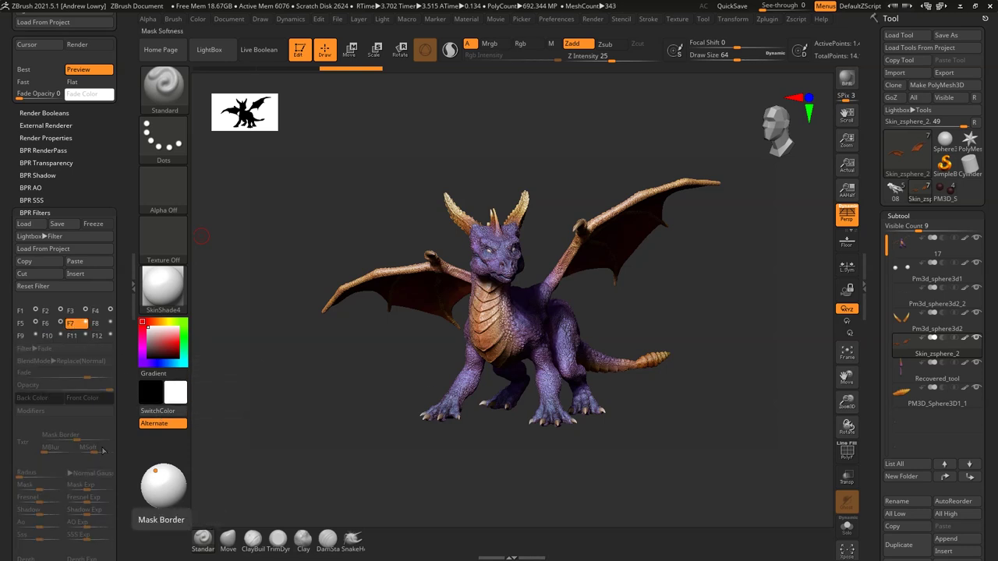
pyautogui.click(88, 322)
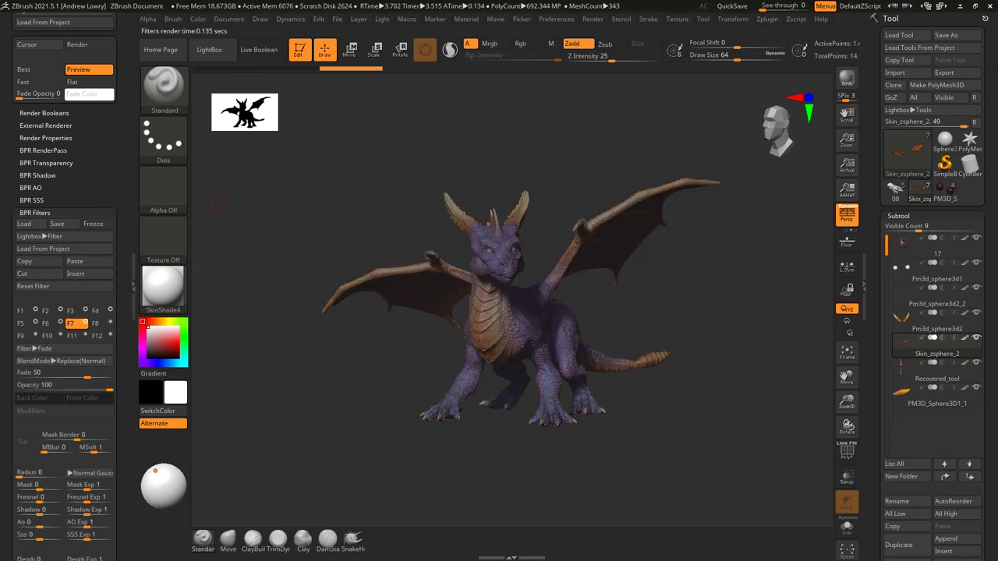
pyautogui.click(49, 349)
pyautogui.click(49, 350)
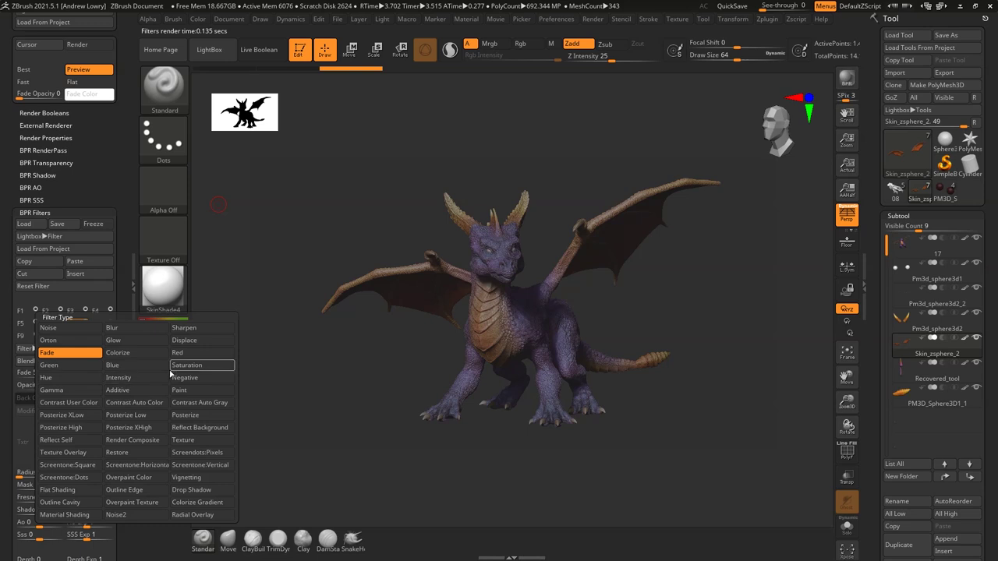
pyautogui.click(201, 366)
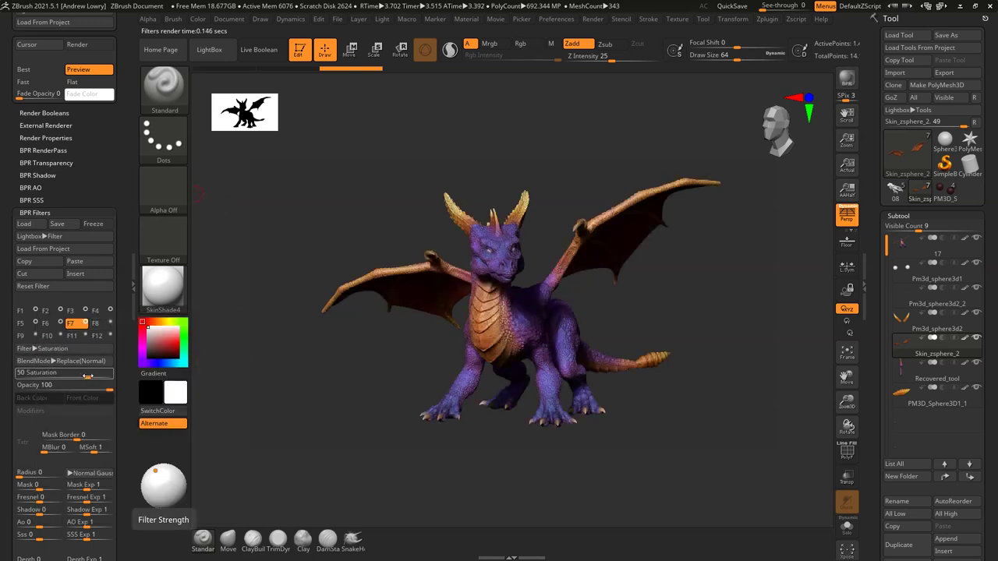
pyautogui.moveTo(85, 377)
pyautogui.mouseDown()
pyautogui.moveTo(74, 378)
pyautogui.moveTo(100, 389)
pyautogui.mouseUp()
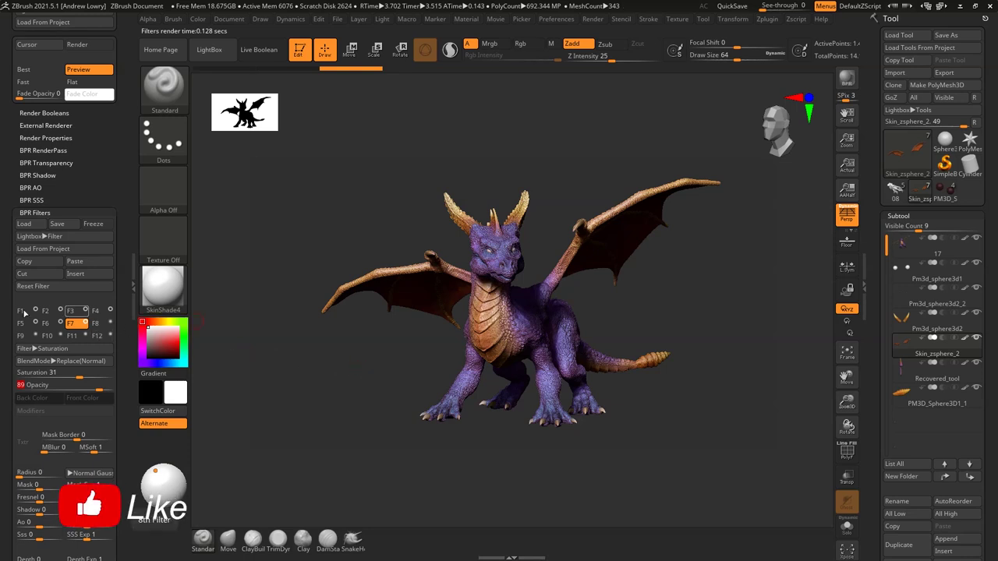
# Enable slot F8 as a Hue filter set to 4 with opacity 84, keeping the dragon purple.
pyautogui.click(93, 323)
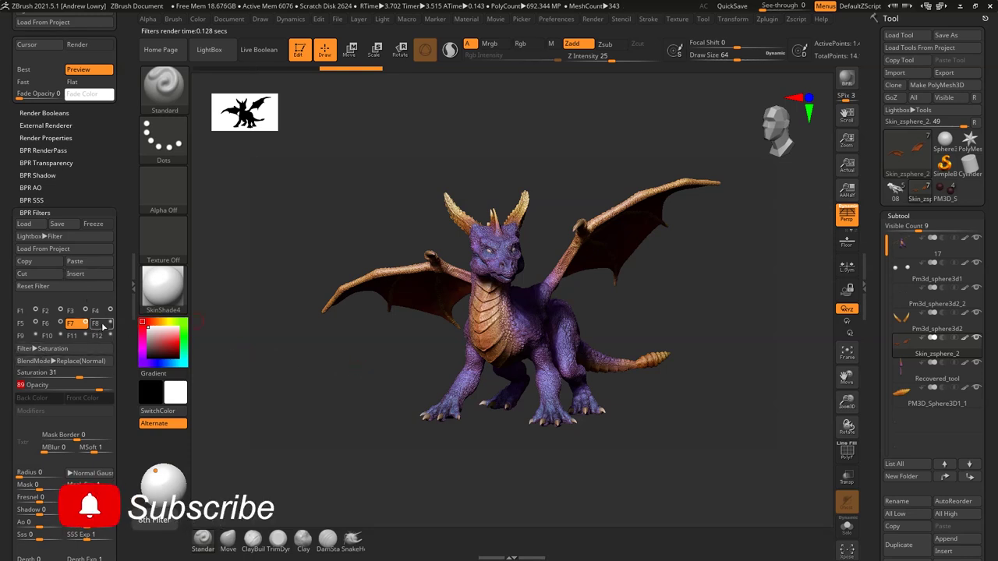
pyautogui.click(110, 323)
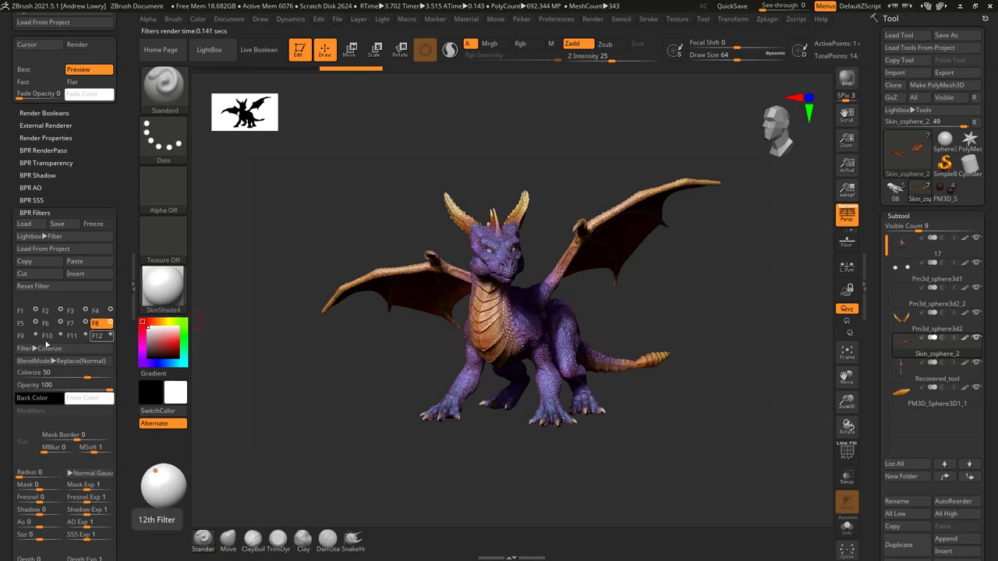
pyautogui.click(30, 349)
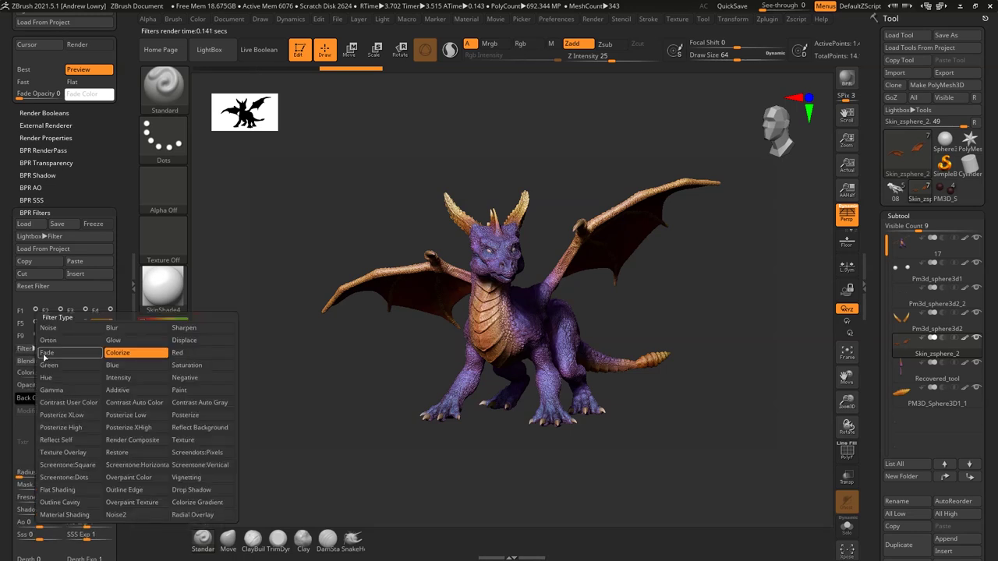
pyautogui.click(61, 378)
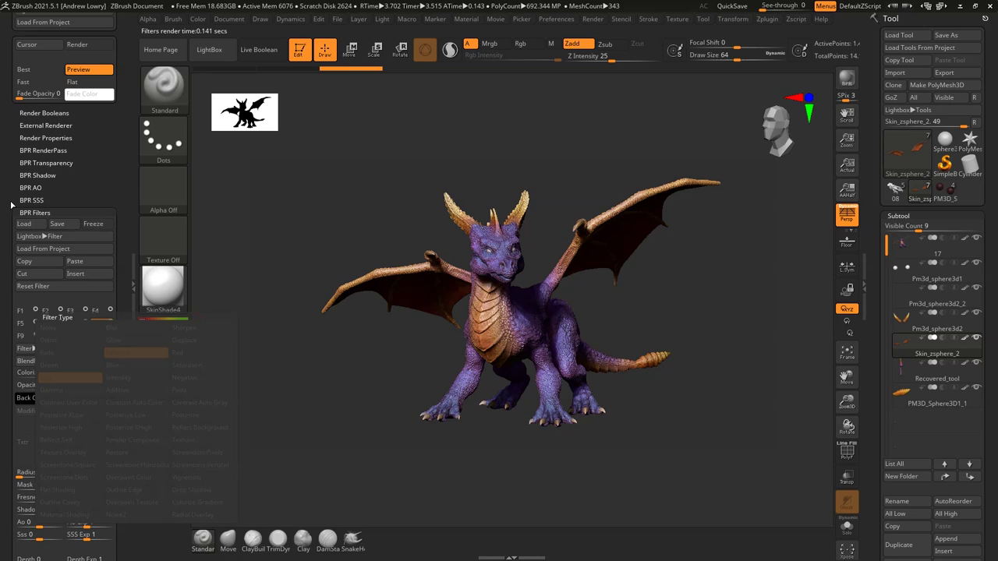
pyautogui.moveTo(88, 377); pyautogui.dragTo(68, 376)
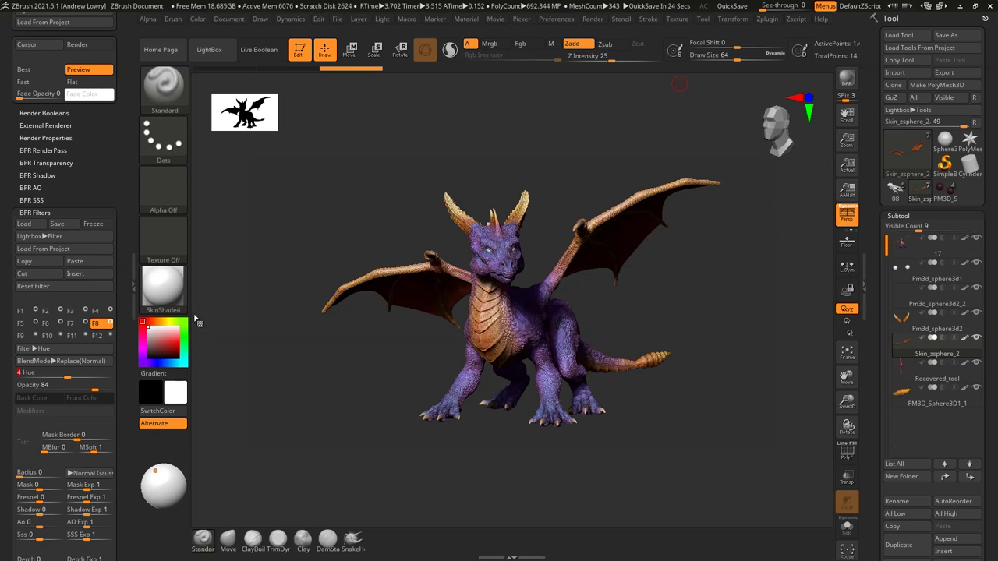
# Hide the dragon's polypaint and apply the ToyPlastic material.
pyautogui.click(965, 239)
pyautogui.press('shift')
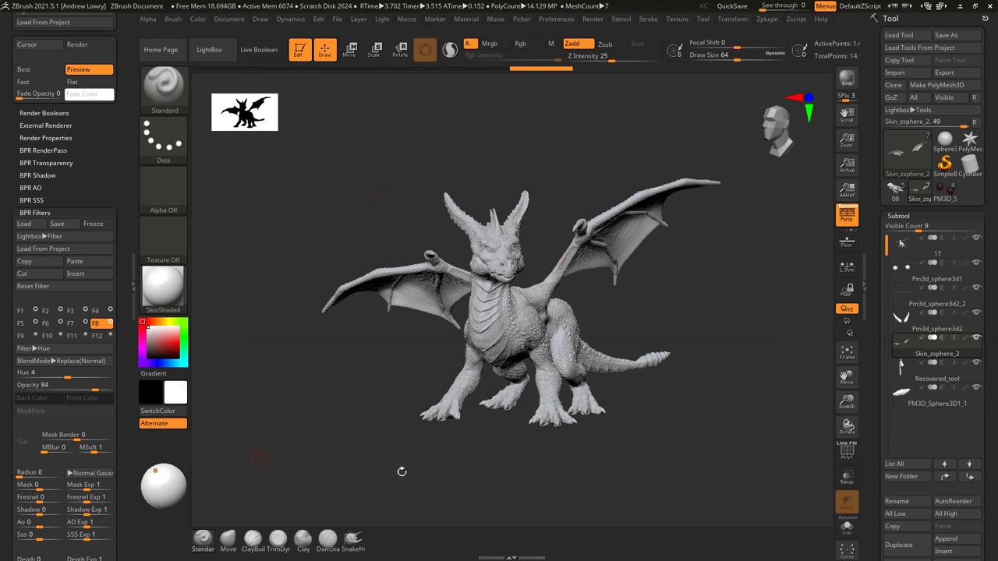
pyautogui.click(152, 300)
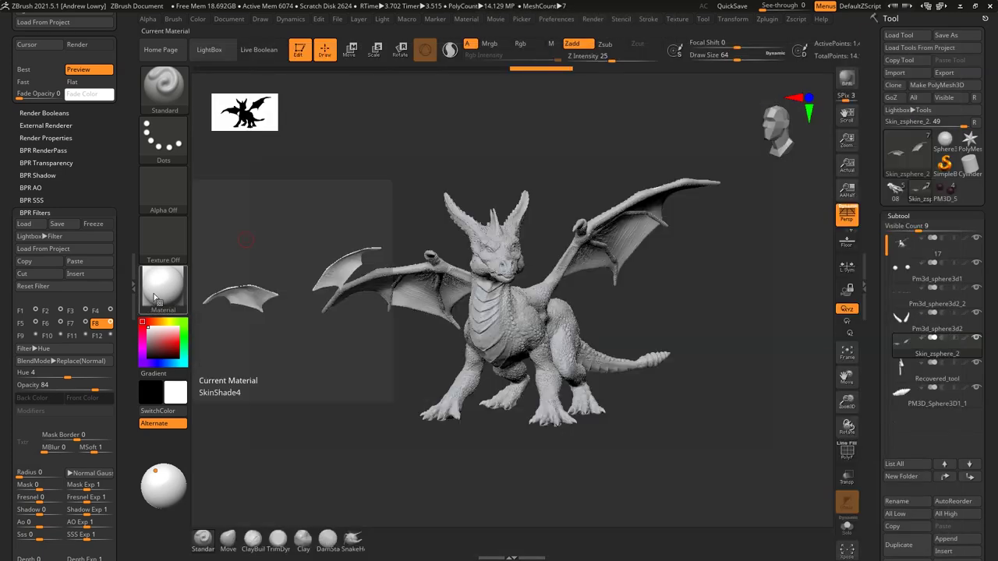
pyautogui.click(160, 300)
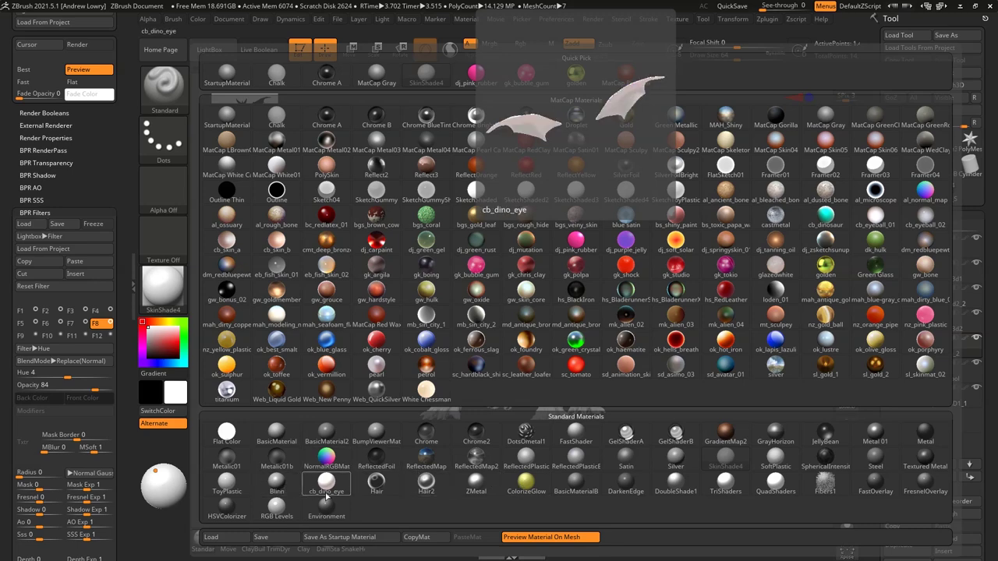
pyautogui.click(246, 487)
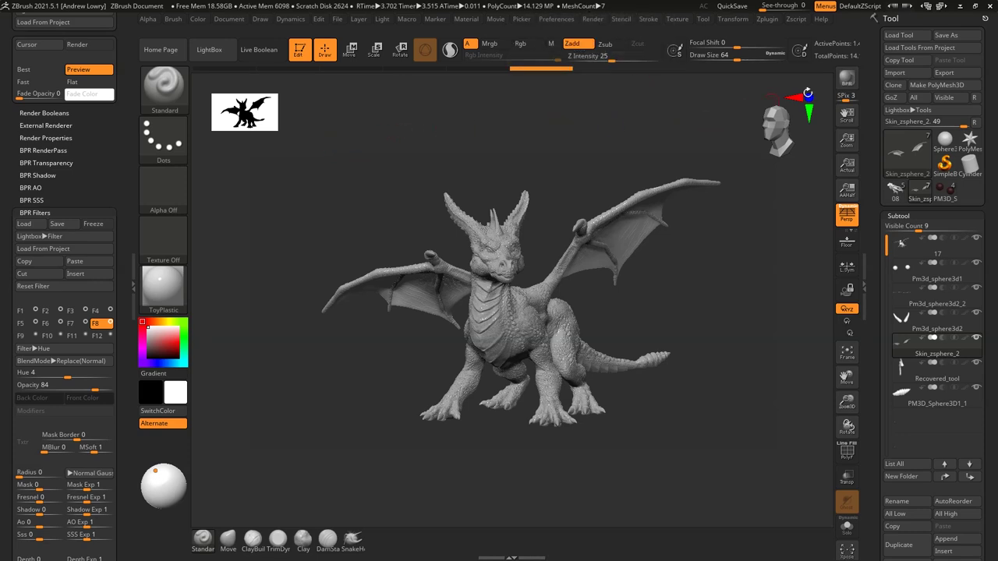
# Dock the Material palette in the right tray beside the Tool palette.
pyautogui.click(458, 21)
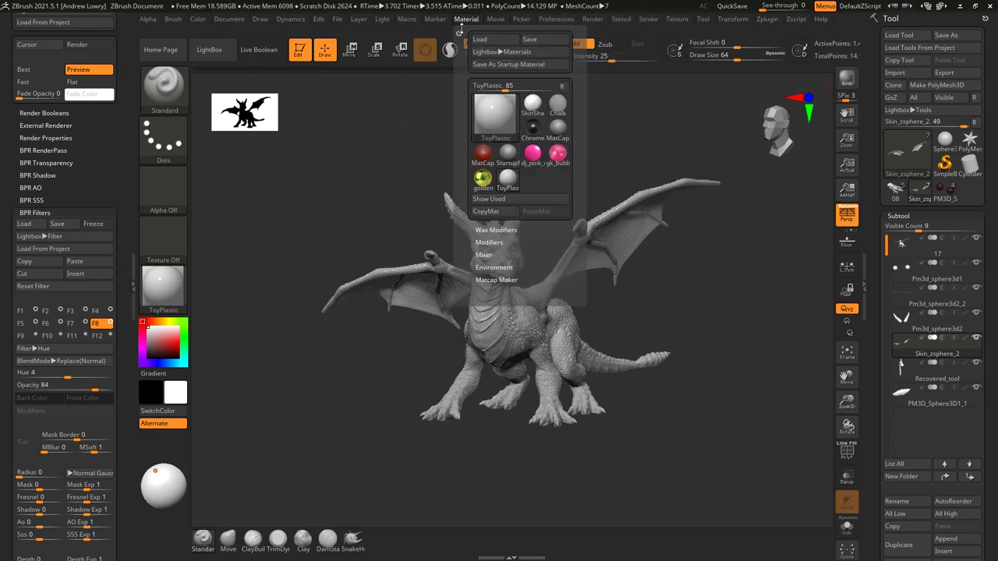
pyautogui.moveTo(459, 33); pyautogui.dragTo(894, 39)
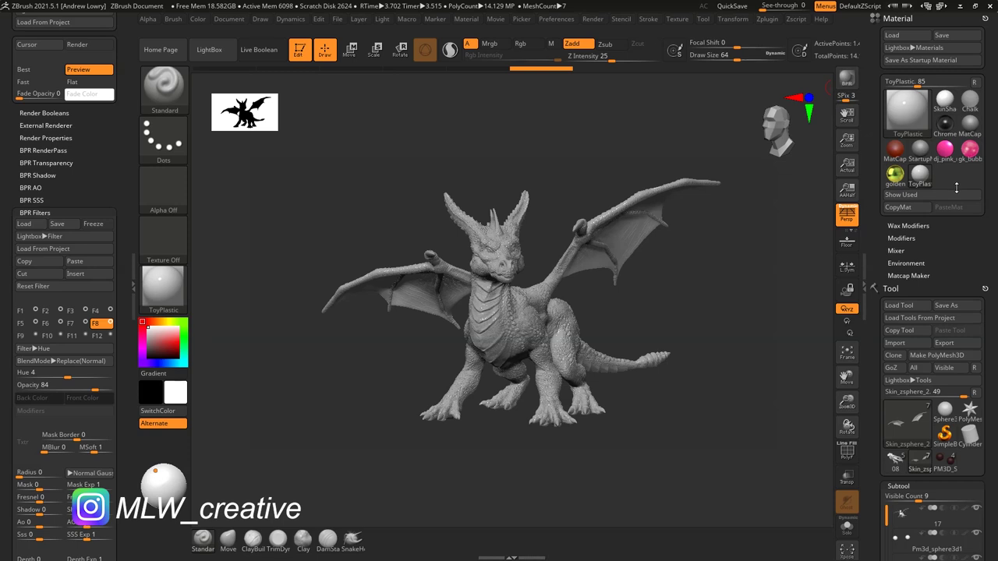
pyautogui.moveTo(990, 233); pyautogui.dragTo(994, 219)
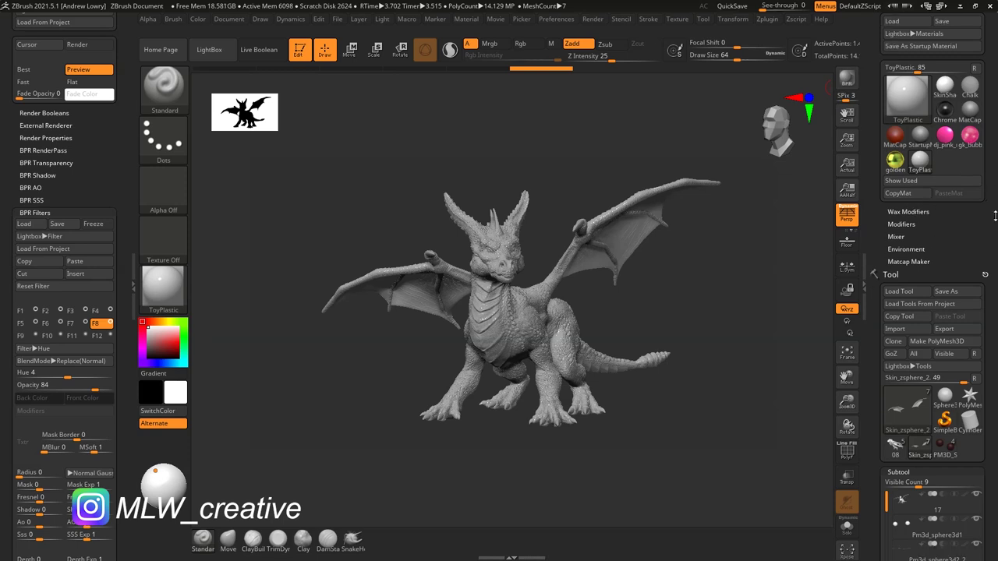
# Set ToyPlastic's Diffuse to 0 and reshape its specular curve for tighter highlights.
pyautogui.click(904, 224)
pyautogui.moveTo(995, 277); pyautogui.dragTo(886, 199)
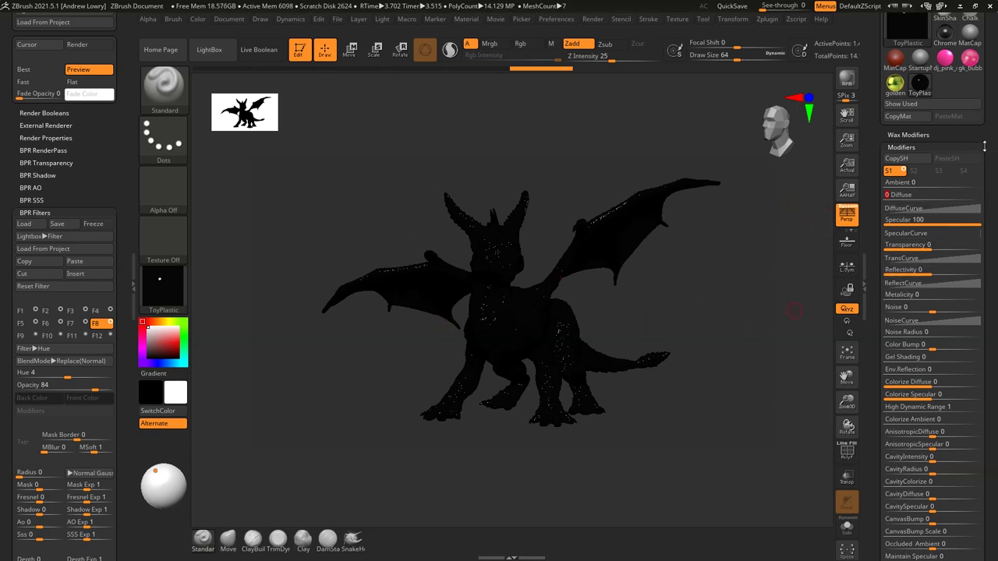
pyautogui.click(924, 233)
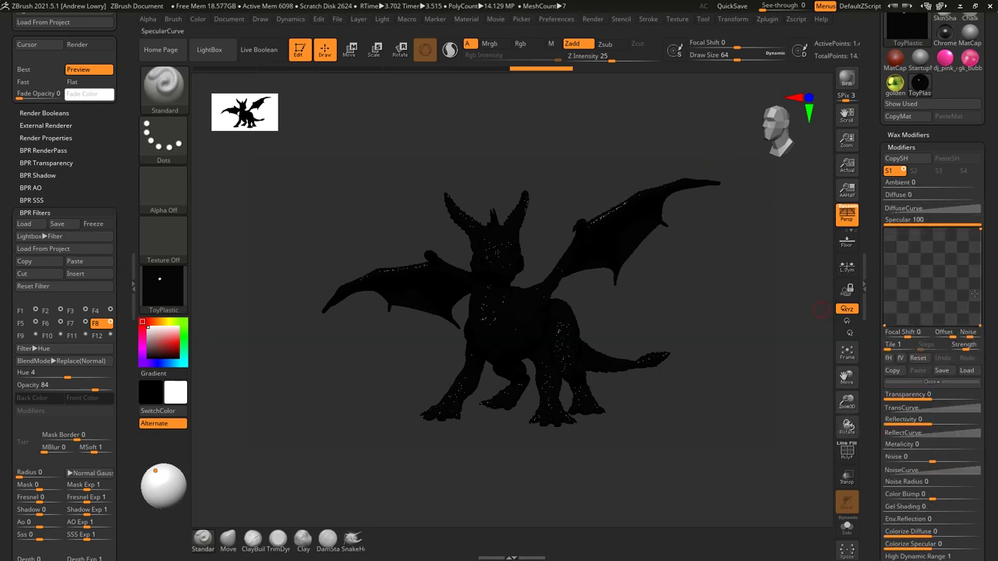
pyautogui.moveTo(977, 316); pyautogui.dragTo(955, 312)
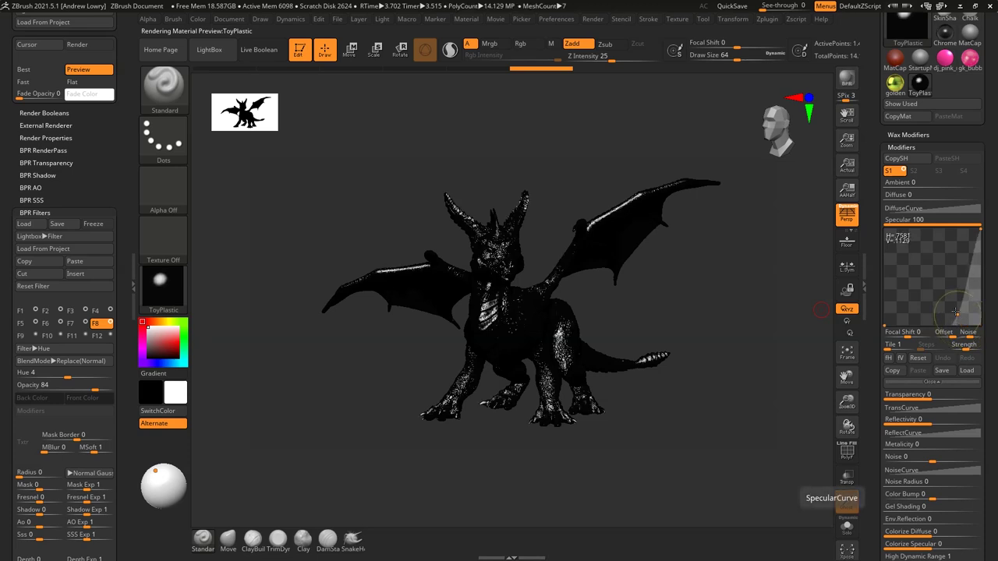
pyautogui.moveTo(971, 266); pyautogui.dragTo(970, 260)
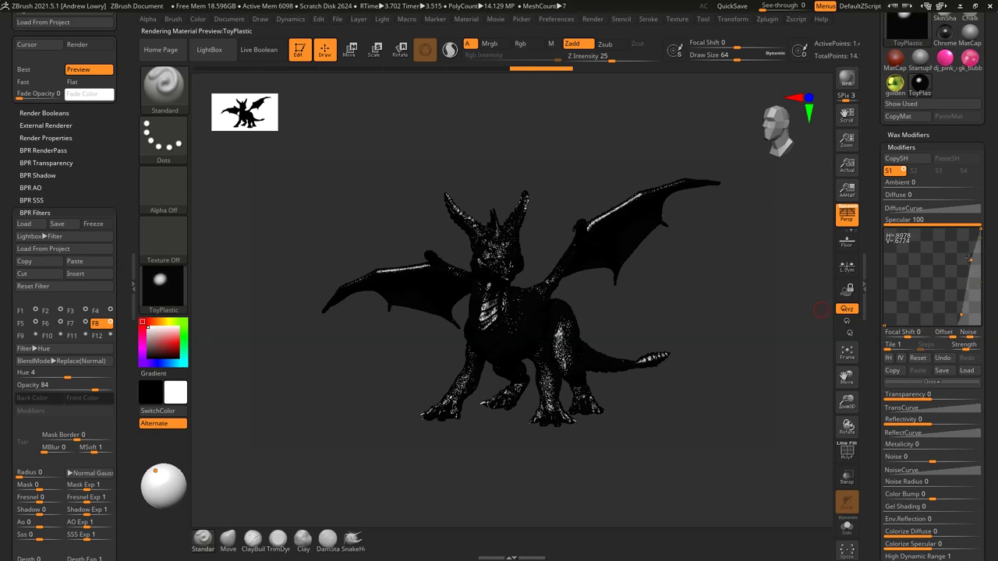
pyautogui.moveTo(962, 314); pyautogui.dragTo(969, 317)
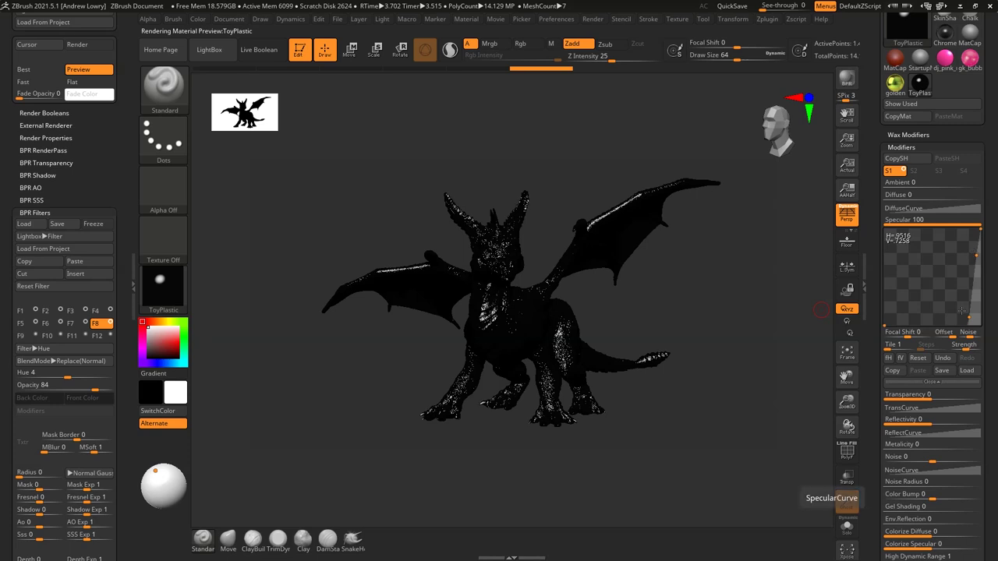
# Set the specular curve's focal shift to -18 and raise its upper point slightly.
pyautogui.click(912, 332)
pyautogui.moveTo(912, 332); pyautogui.dragTo(903, 333)
pyautogui.moveTo(957, 311); pyautogui.dragTo(960, 312)
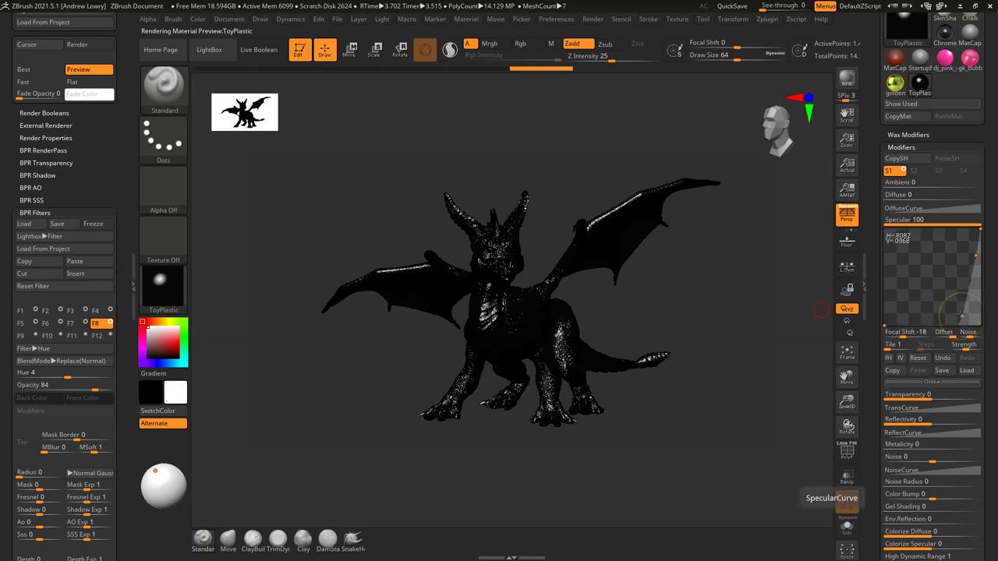
pyautogui.moveTo(975, 254); pyautogui.dragTo(973, 251)
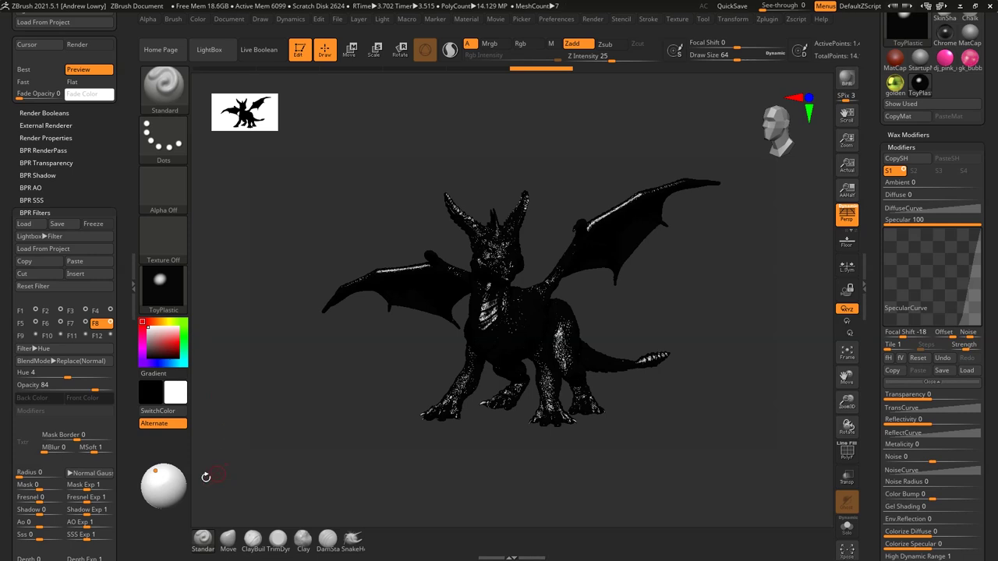
pyautogui.moveTo(125, 258); pyautogui.dragTo(125, 138)
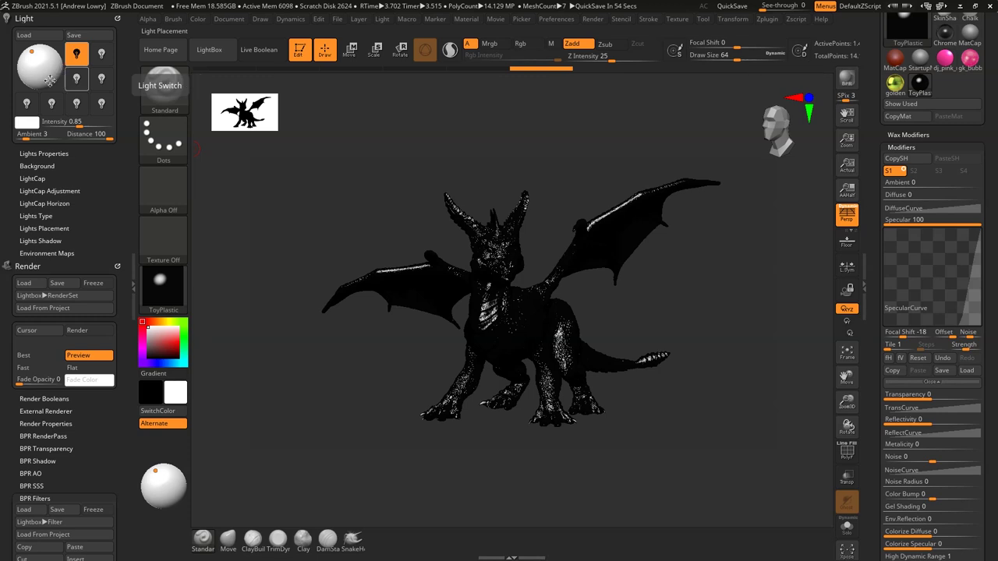
# Place the light behind the dragon with intensity 1.46857 and distance 95.
pyautogui.moveTo(45, 61); pyautogui.dragTo(19, 51)
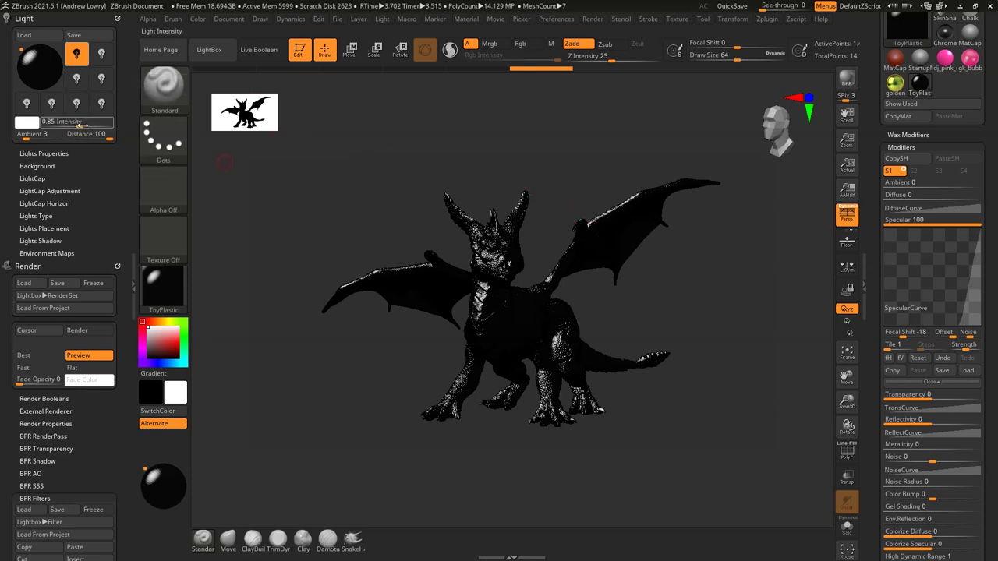
pyautogui.moveTo(81, 124); pyautogui.dragTo(86, 124)
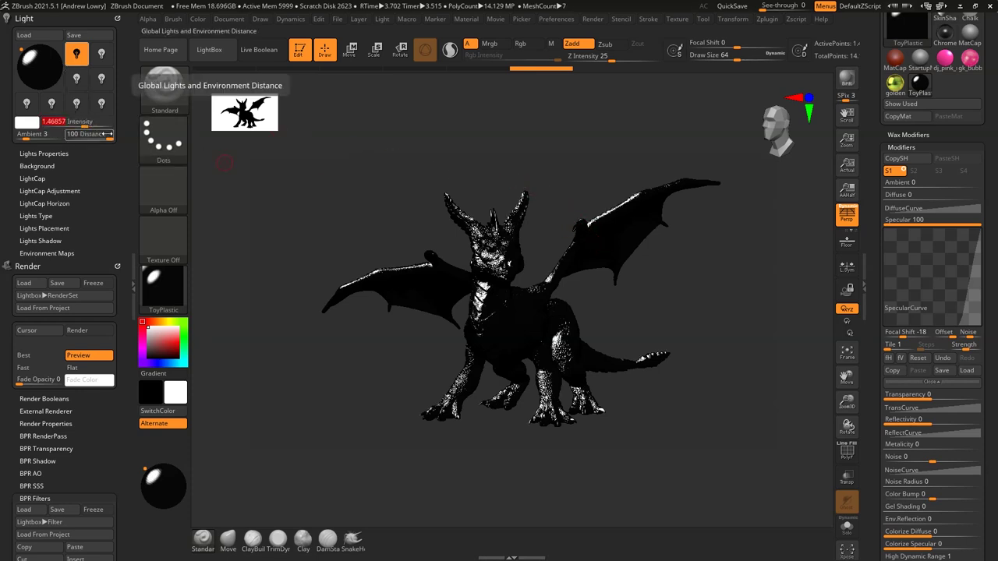
pyautogui.moveTo(110, 134); pyautogui.dragTo(106, 134)
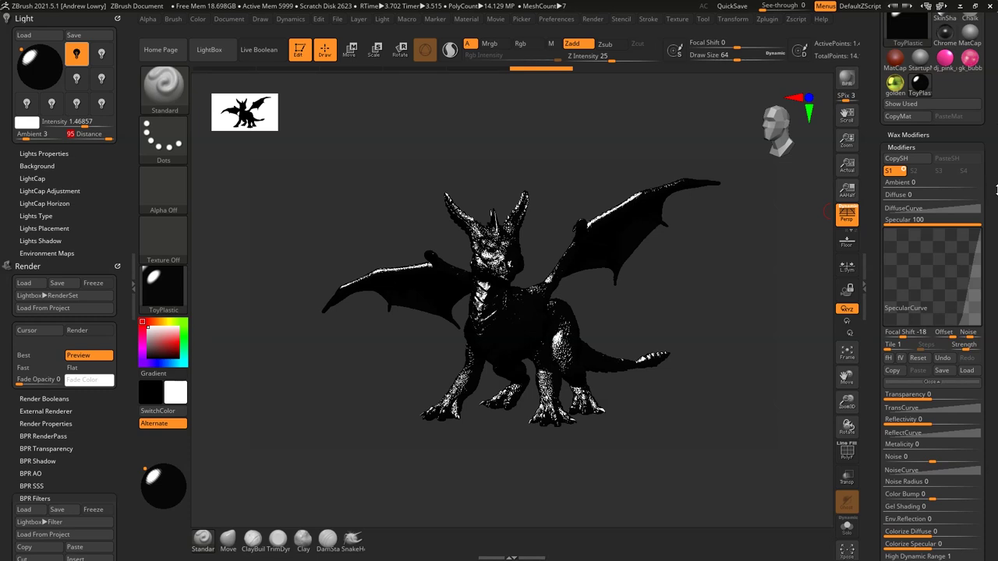
pyautogui.scroll(-10, 932, 354)
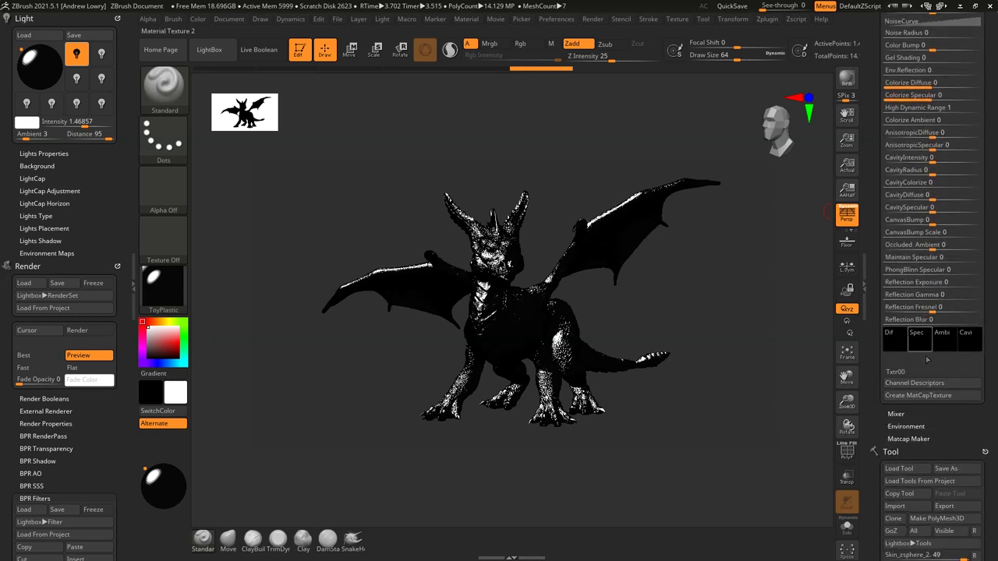
# Bake the black ToyPlastic material into a 1024×1024 matcap texture with Create MatCapTexture.
pyautogui.click(959, 397)
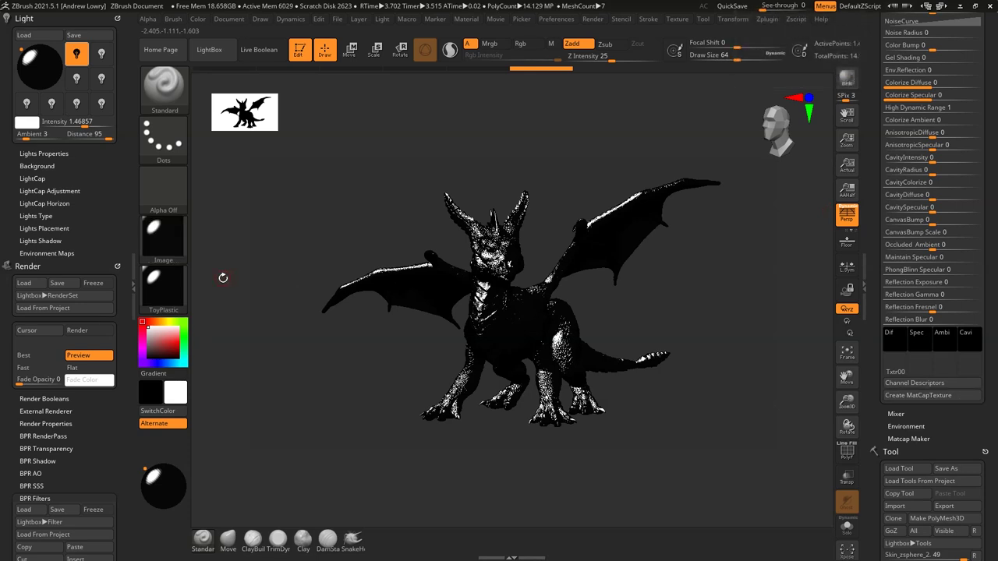
pyautogui.moveTo(166, 240)
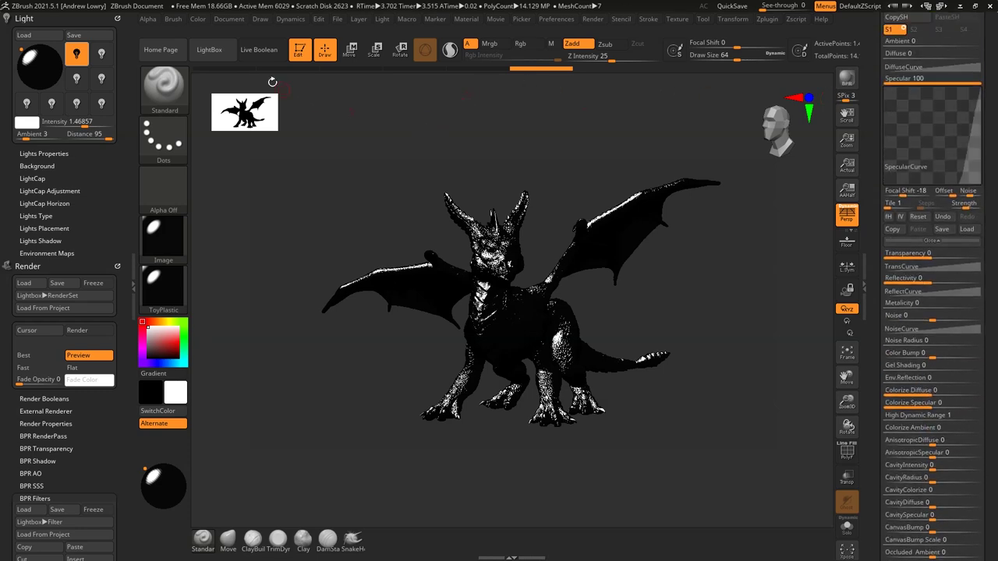
pyautogui.click(466, 20)
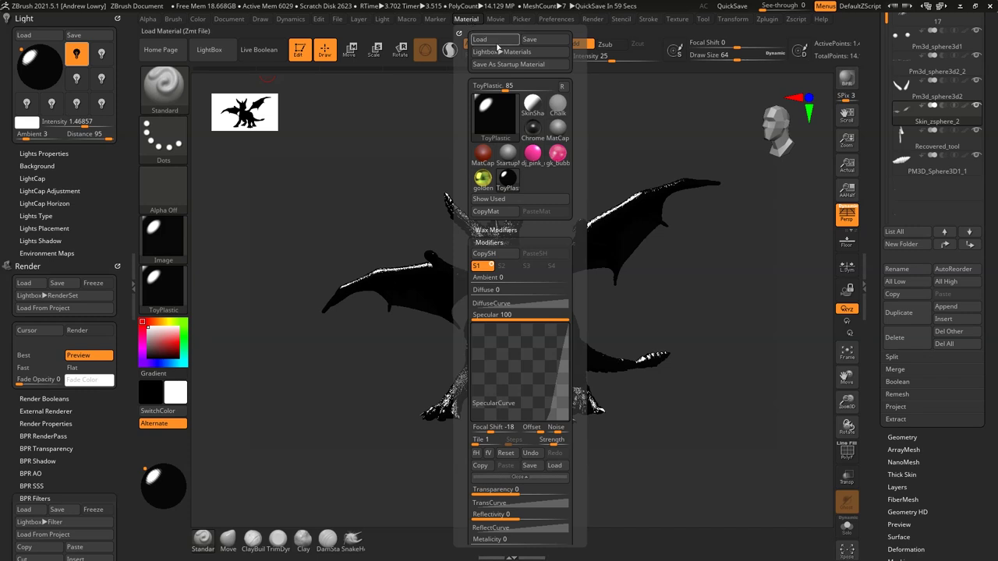
# Pin the Material palette open and copy the MatCap Gray material.
pyautogui.click(458, 33)
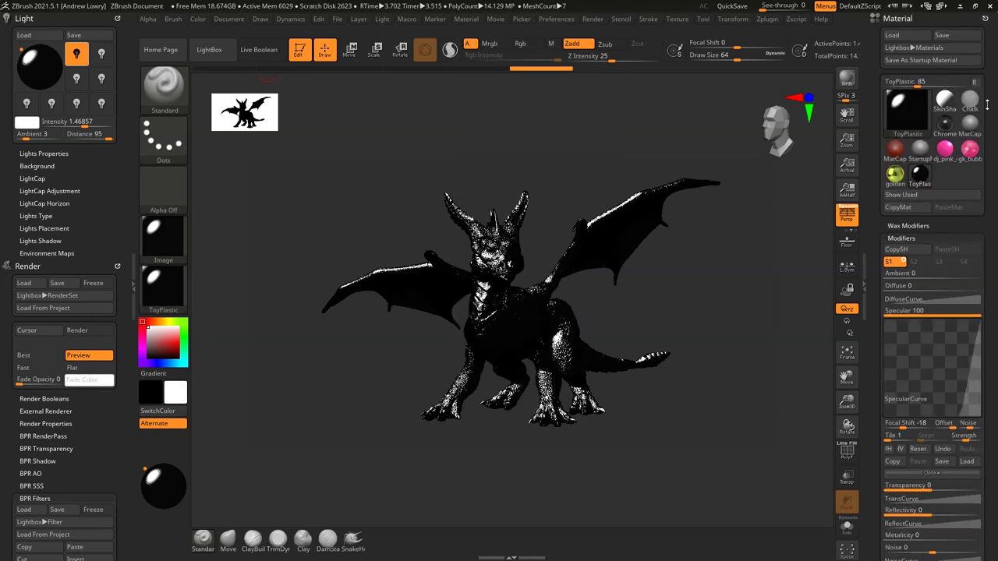
pyautogui.click(969, 126)
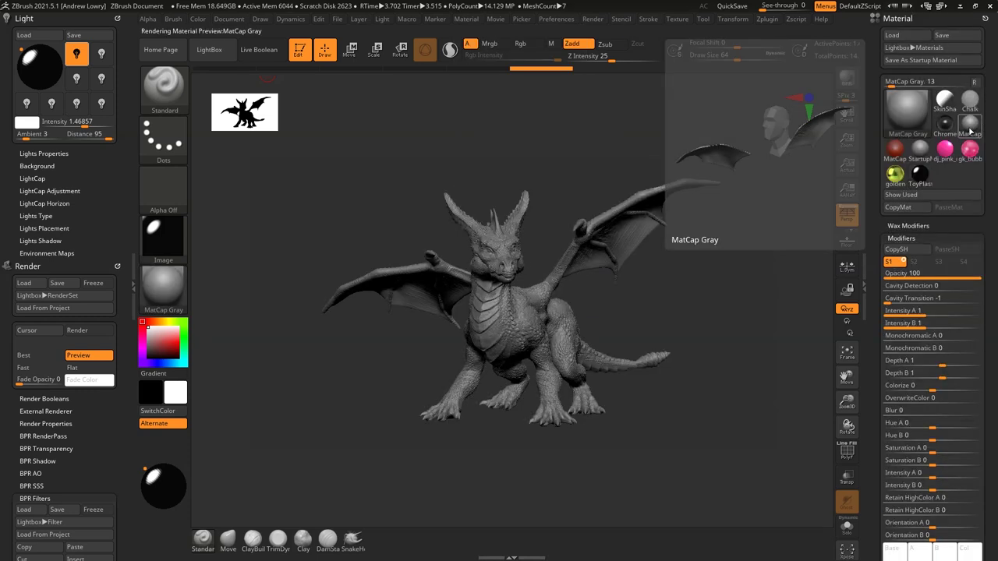
pyautogui.click(921, 211)
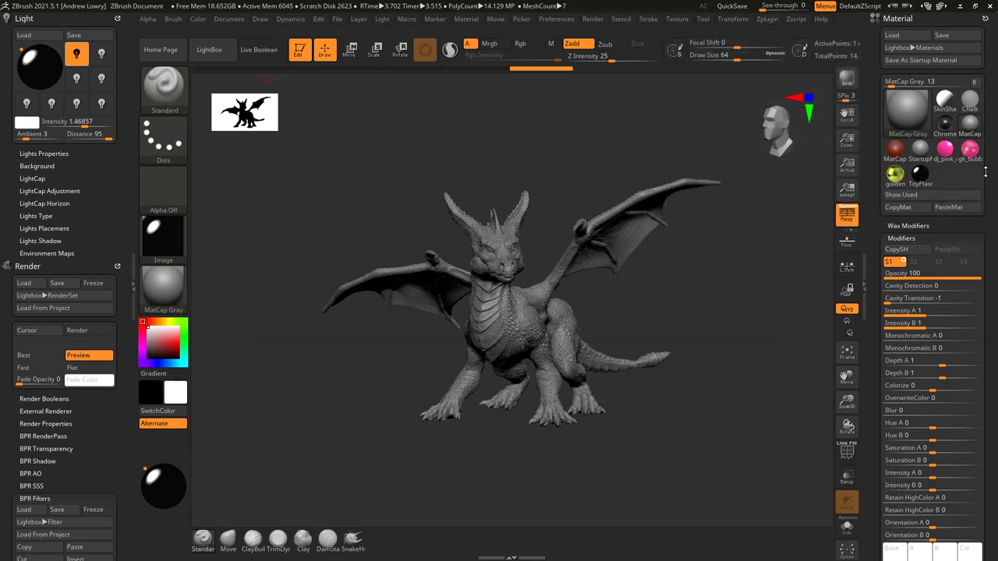
# Apply ColorizeGlow to the dragon, then switch it to the MatCap Gray1 material.
pyautogui.click(159, 286)
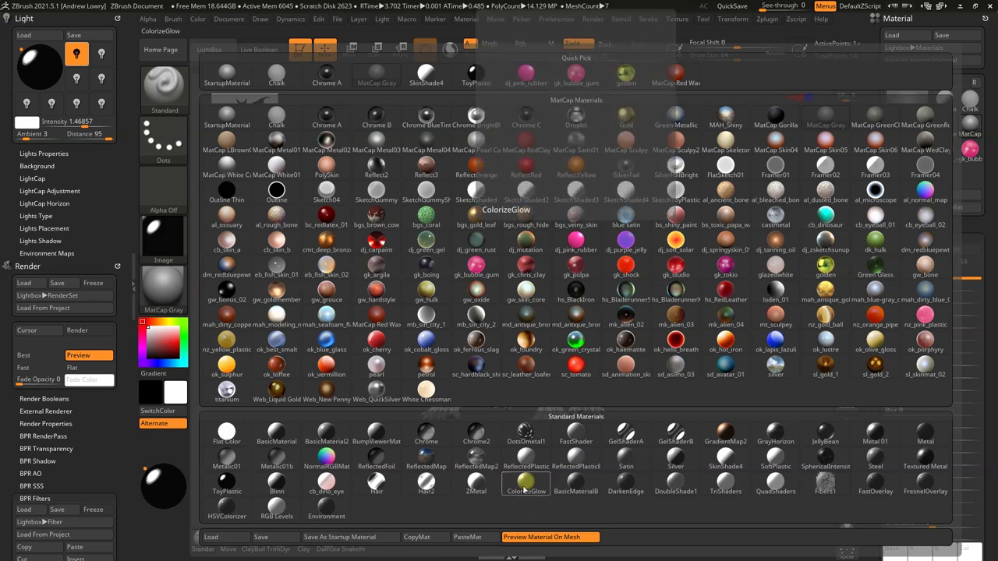
pyautogui.click(531, 485)
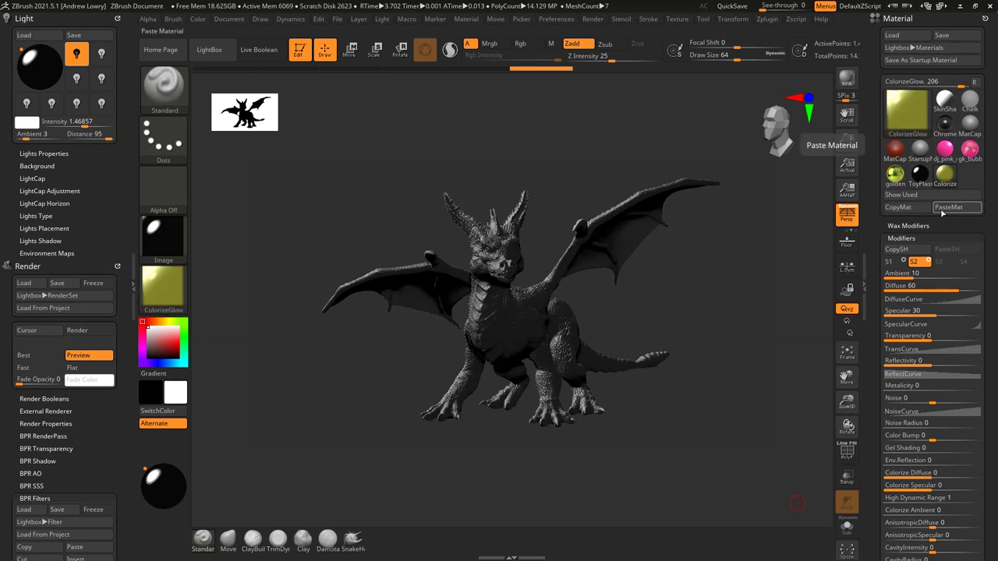
pyautogui.click(932, 179)
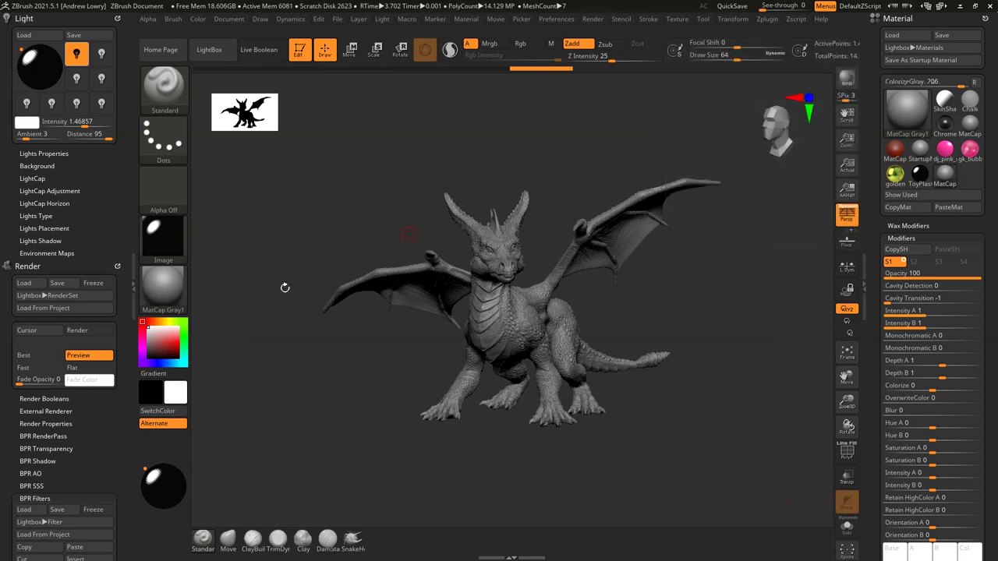
pyautogui.click(159, 296)
# Replace MatCap Gray1's GrayLight matcap texture with the baked black Image.
pyautogui.scroll(-4, 993, 199)
pyautogui.scroll(-8, 993, 199)
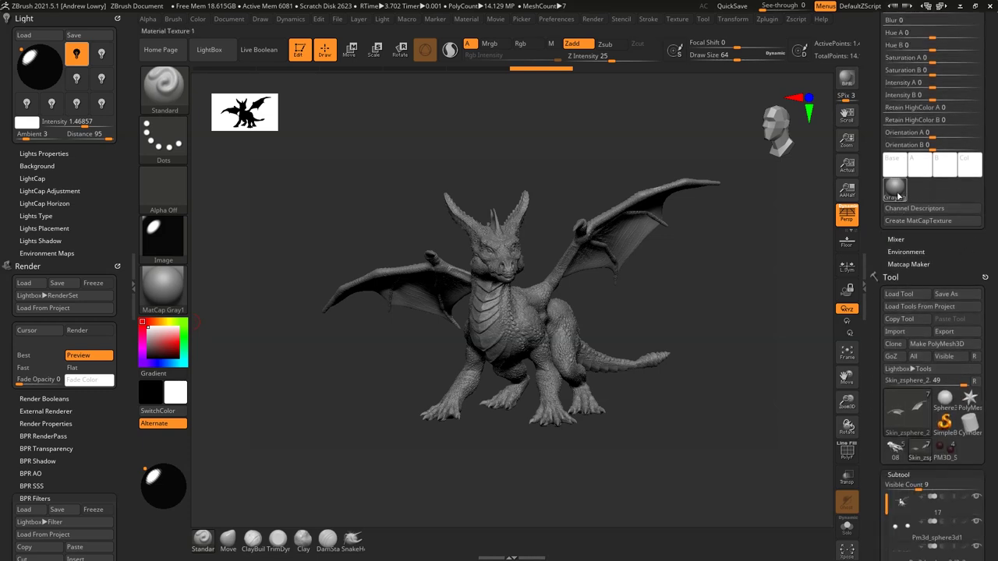
pyautogui.moveTo(894, 193)
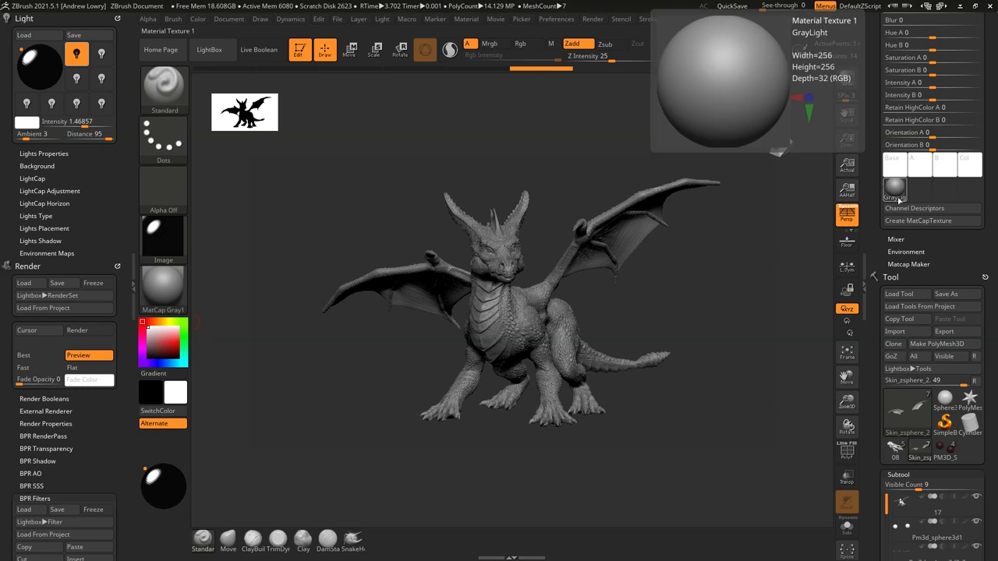
pyautogui.click(893, 194)
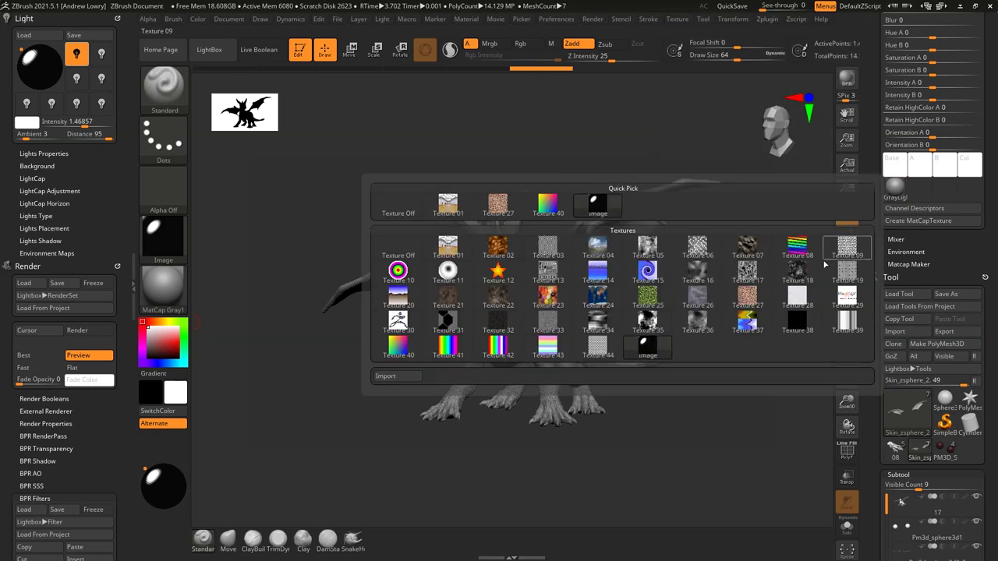
pyautogui.moveTo(604, 213)
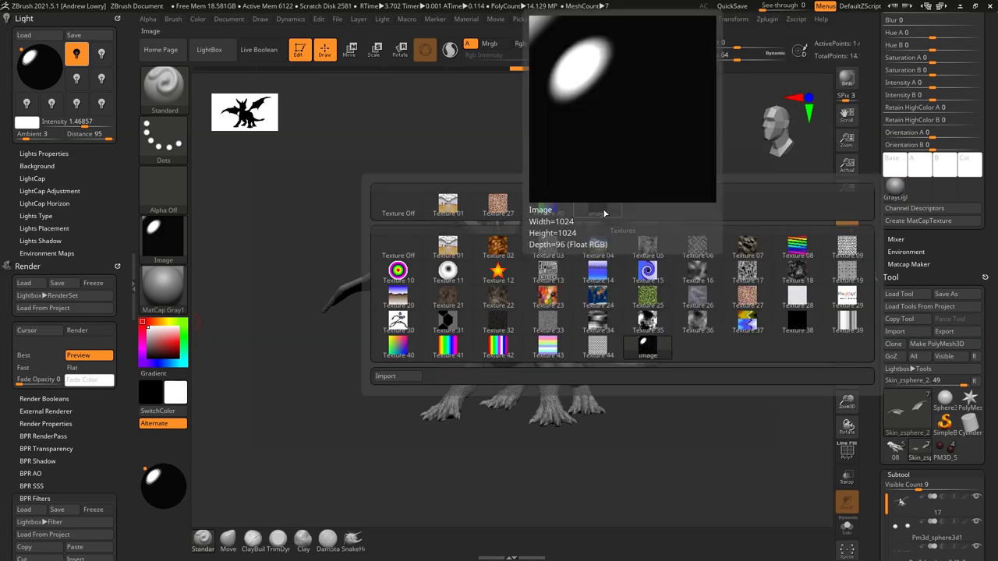
pyautogui.click(603, 213)
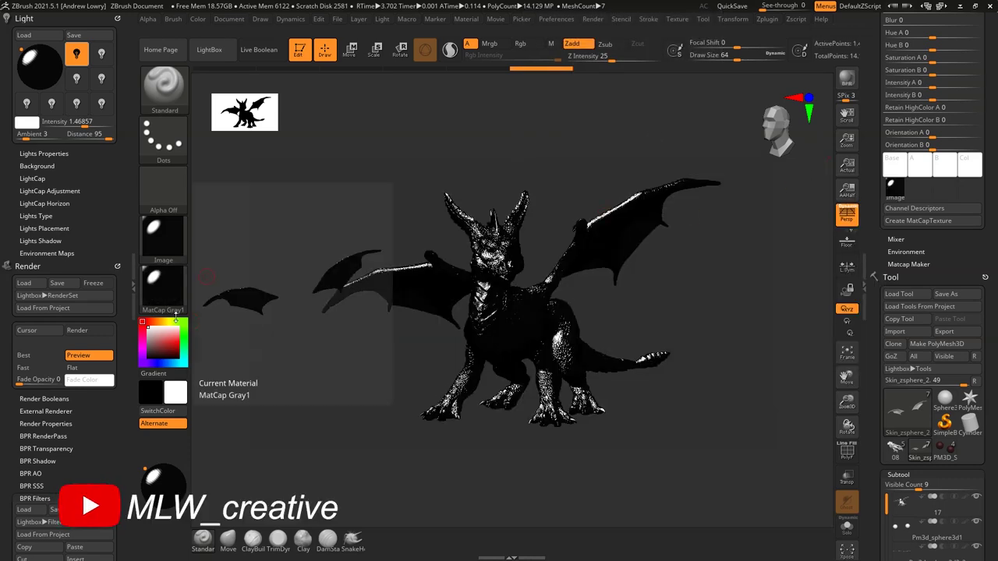
# Set the active shelf texture to Texture Off.
pyautogui.click(160, 242)
pyautogui.click(211, 256)
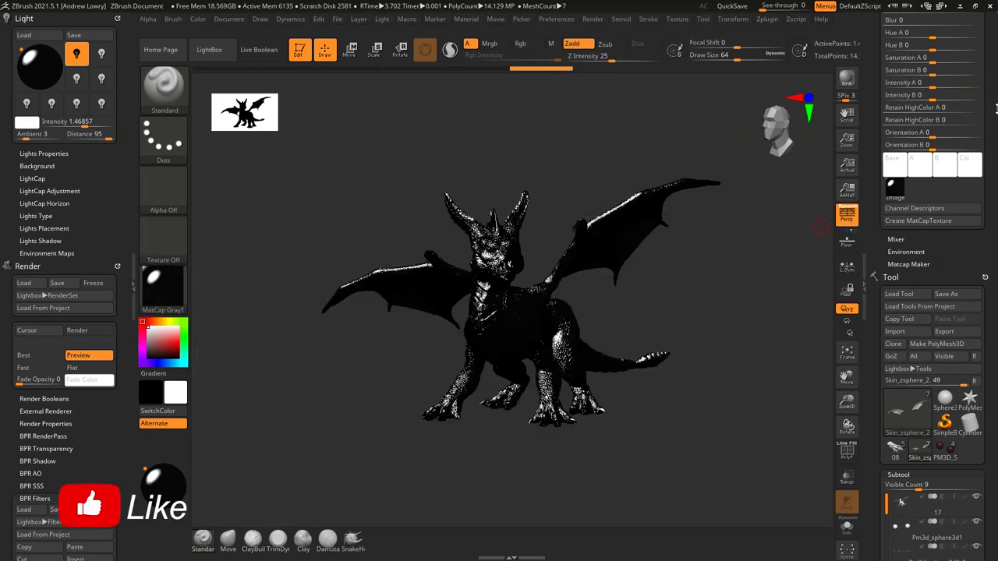
pyautogui.scroll(5, 996, 109)
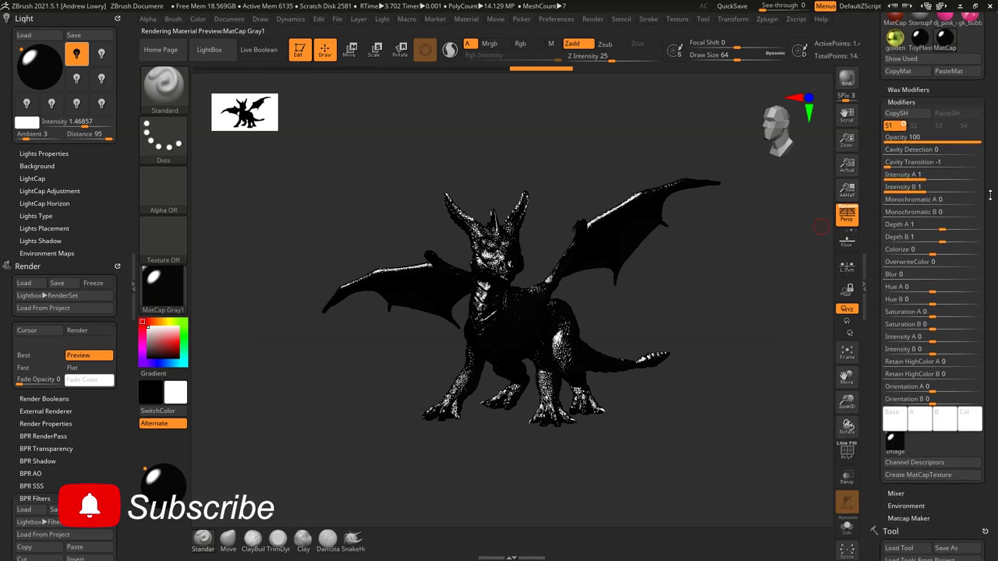
pyautogui.scroll(3, 990, 194)
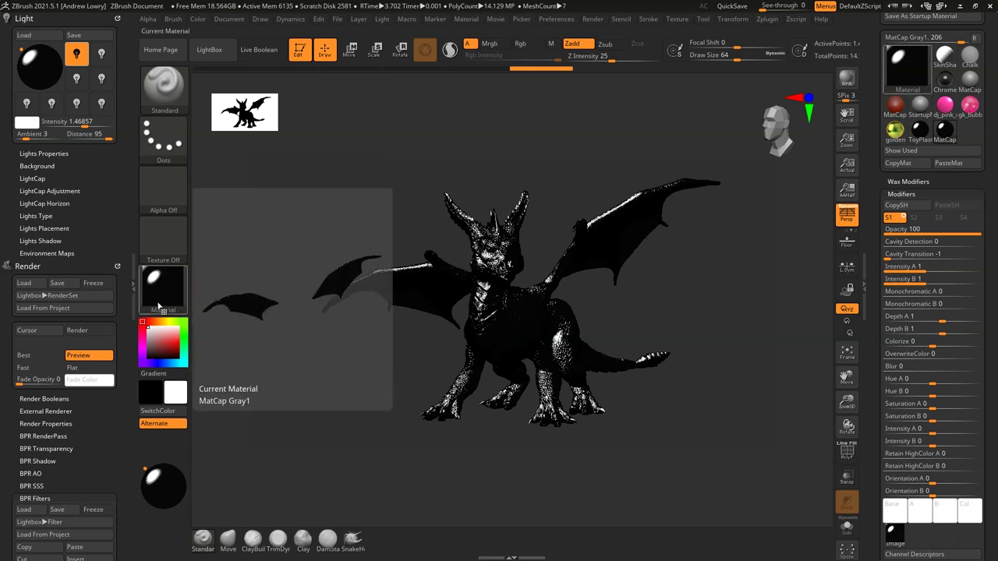
# Apply the SkinShade4 standard material to the dragon, replacing MatCap Gray1.
pyautogui.moveTo(152, 292)
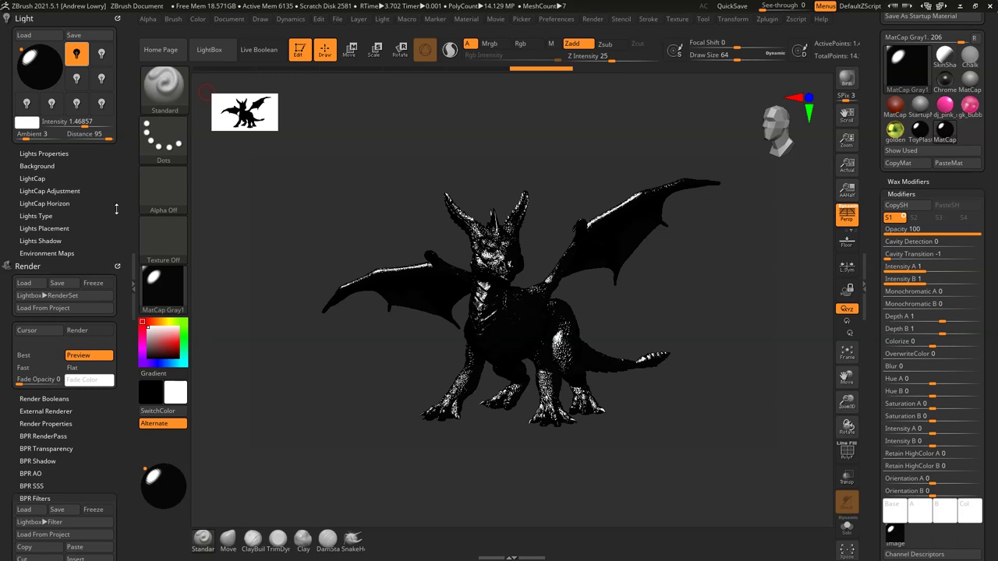
pyautogui.click(156, 282)
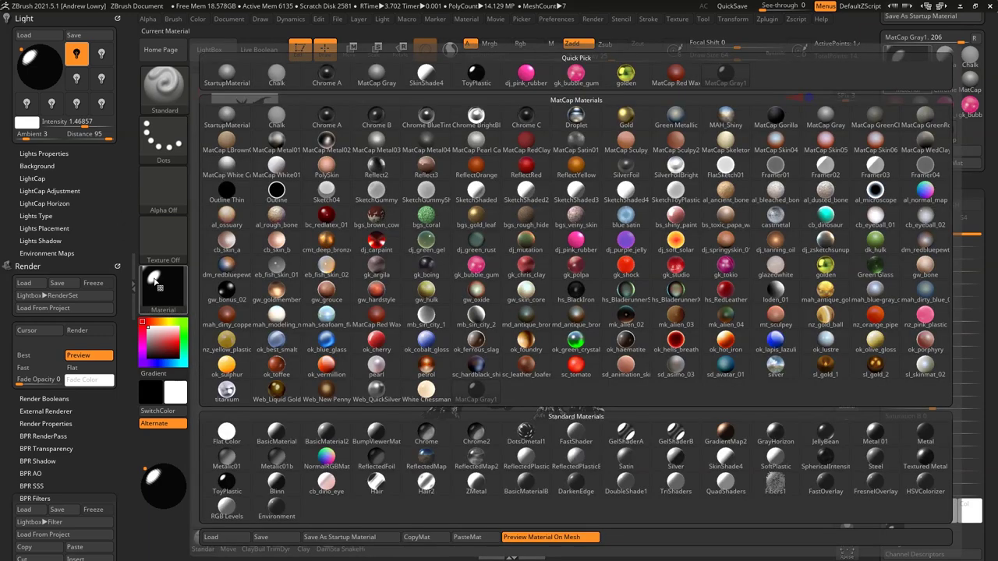
pyautogui.click(160, 287)
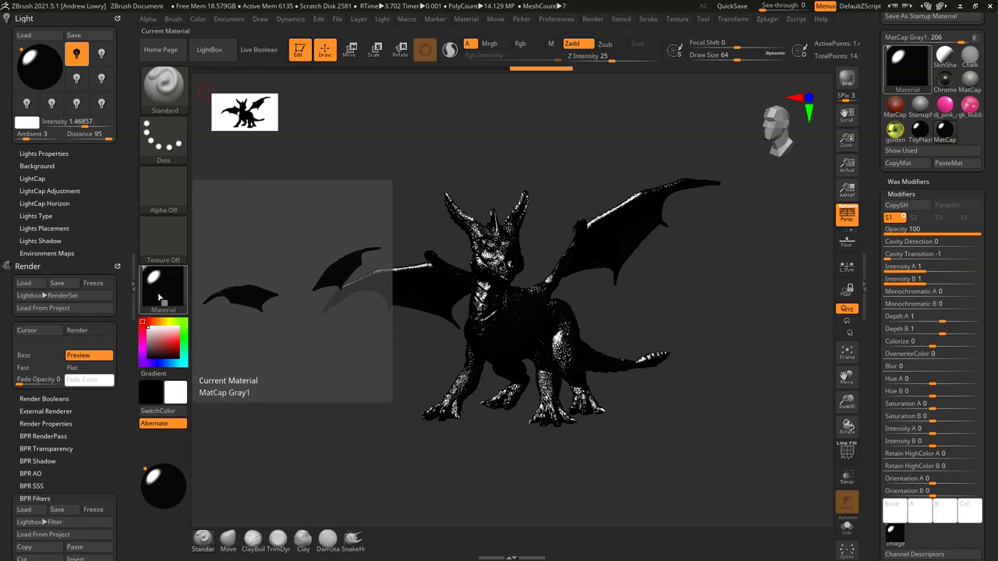
pyautogui.click(160, 296)
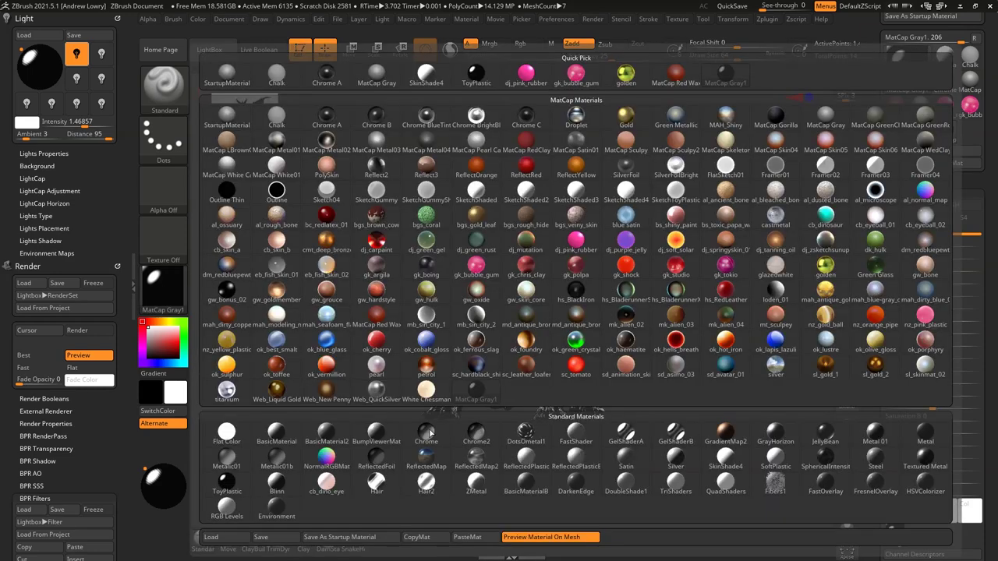
pyautogui.click(725, 462)
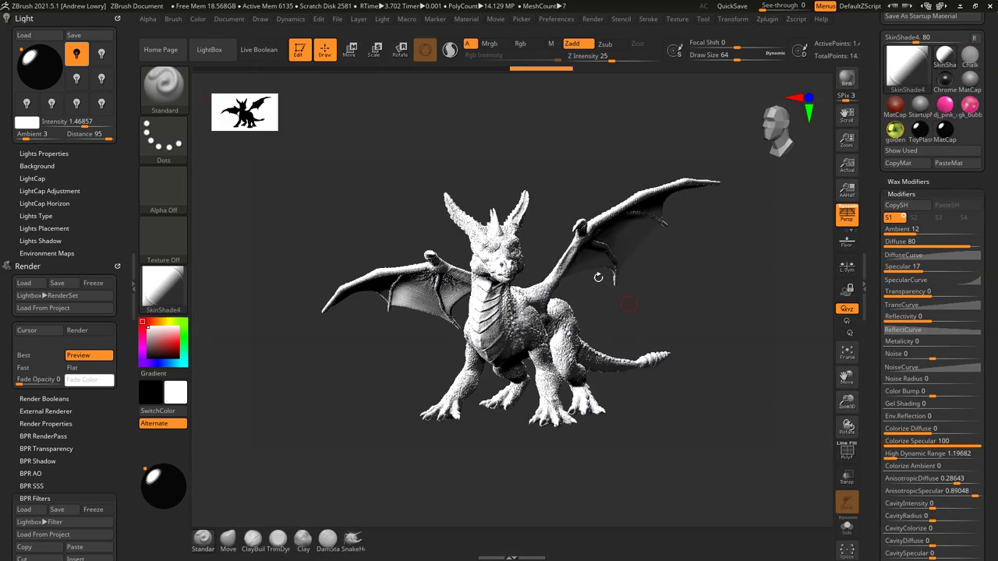
# Lower the light intensity to about 0.9 and place the light in front of the dragon.
pyautogui.moveTo(78, 125); pyautogui.dragTo(80, 125)
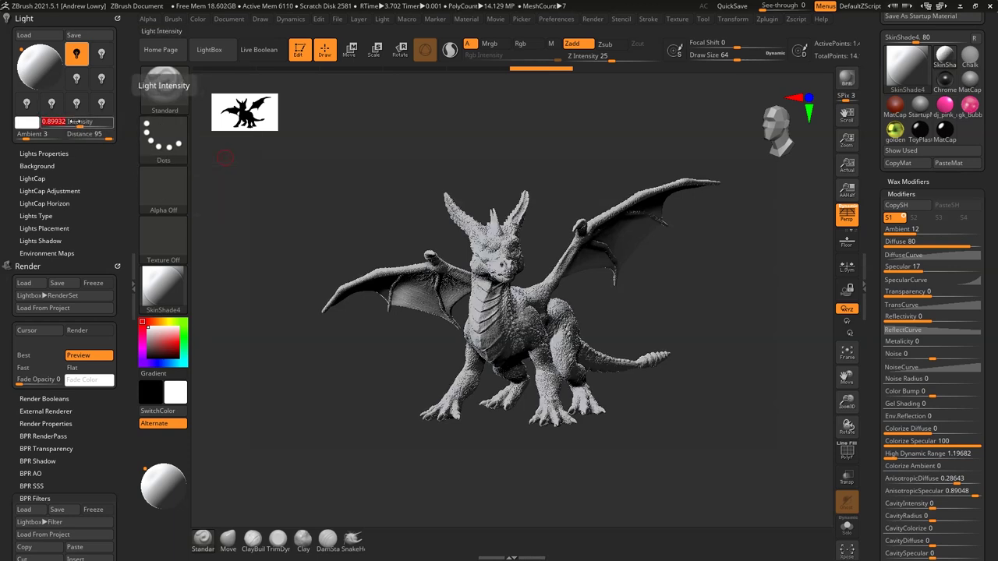
pyautogui.click(33, 59)
pyautogui.click(36, 53)
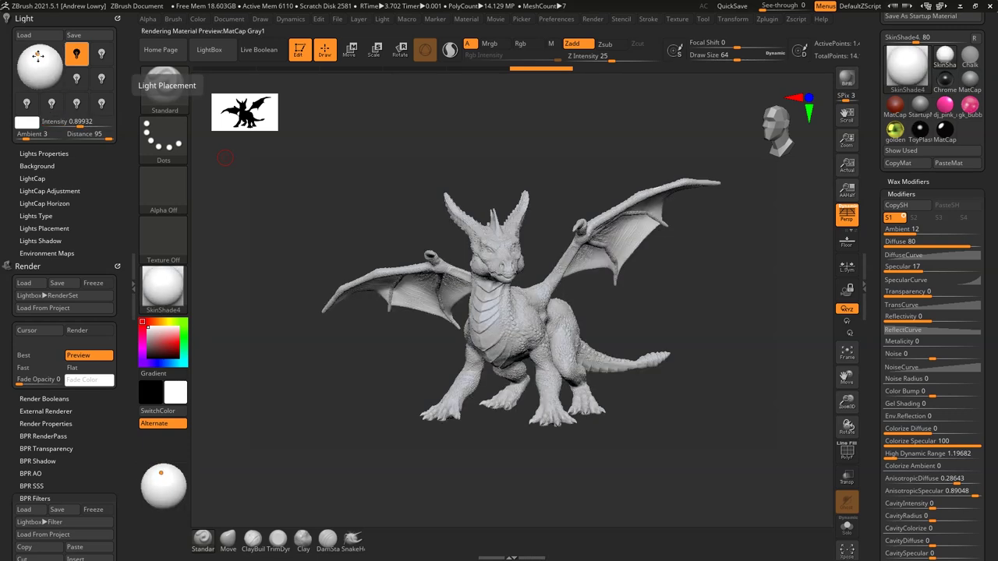
pyautogui.moveTo(36, 53); pyautogui.dragTo(30, 52)
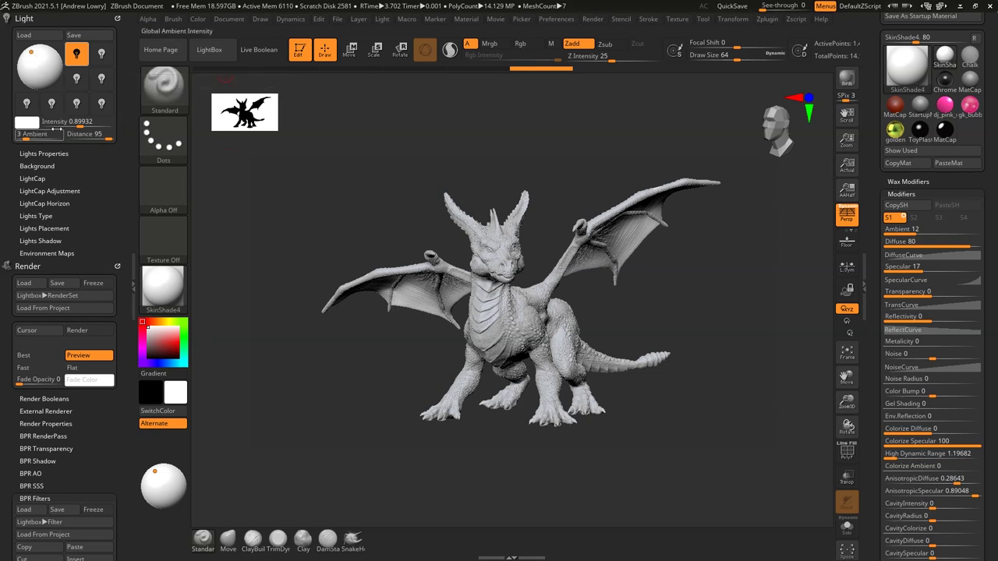
pyautogui.scroll(-3, 120, 214)
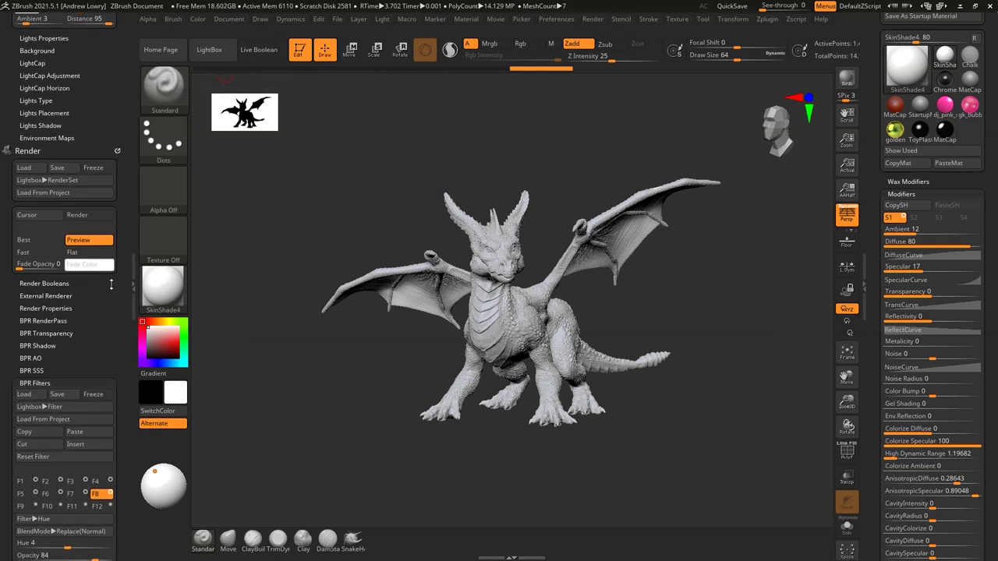
# Turn on BPR filter F9 and make it a Material Shading filter.
pyautogui.scroll(-6, 111, 284)
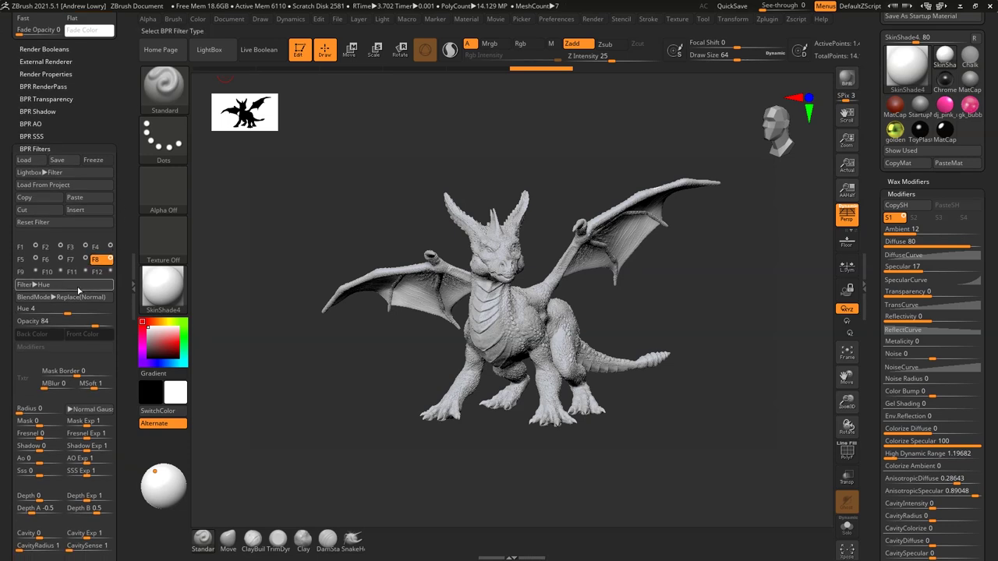
pyautogui.click(24, 272)
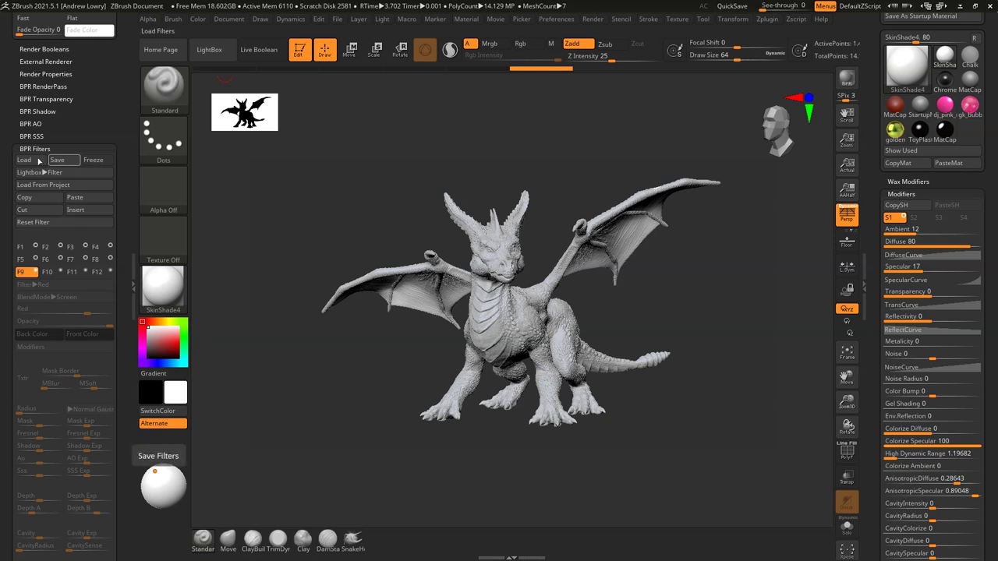
pyautogui.click(35, 270)
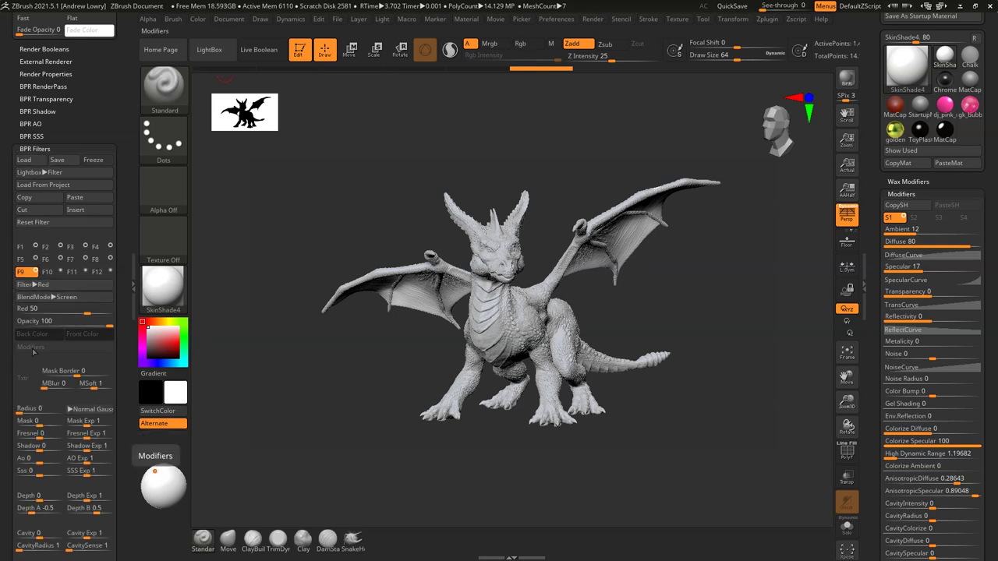
pyautogui.click(37, 285)
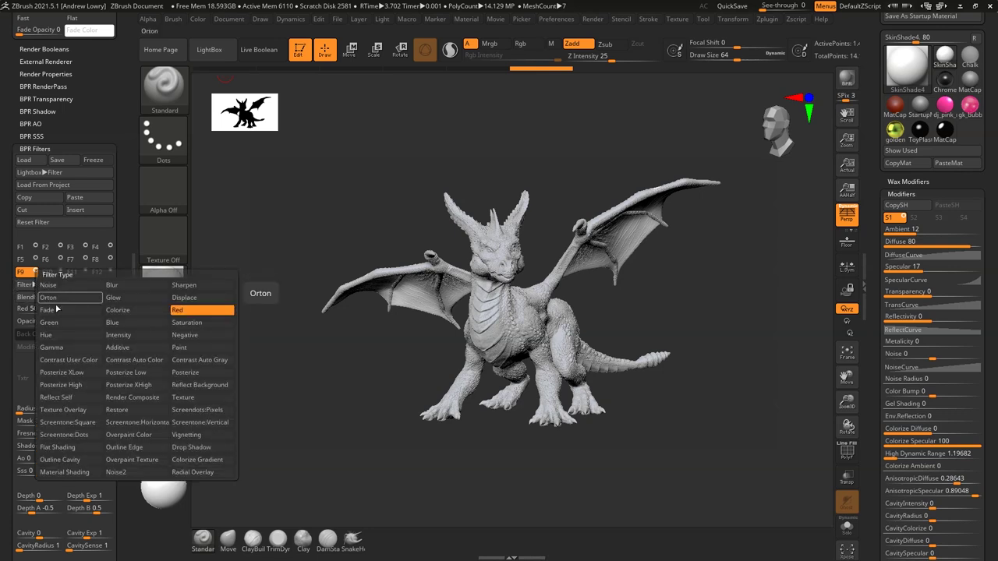
pyautogui.click(51, 473)
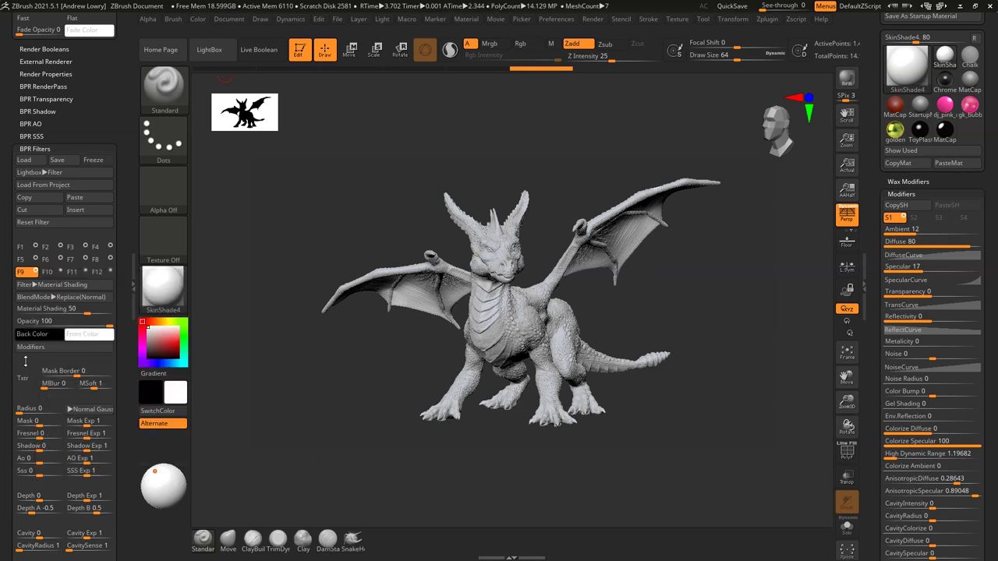
# Enable F9's shadow, AO and colour overwrite modifiers and use MatCap Gray1 for its shading.
pyautogui.click(47, 347)
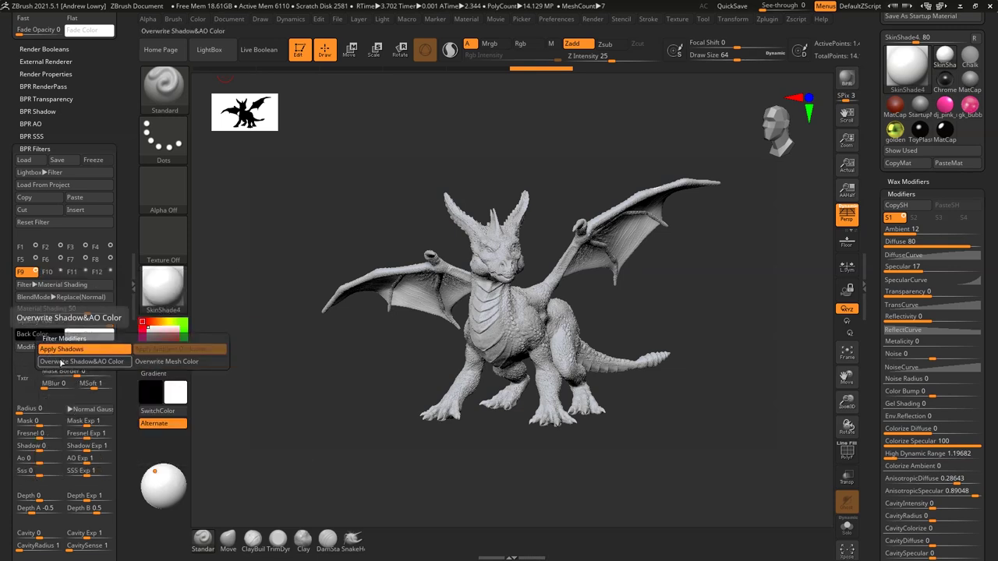
pyautogui.click(80, 363)
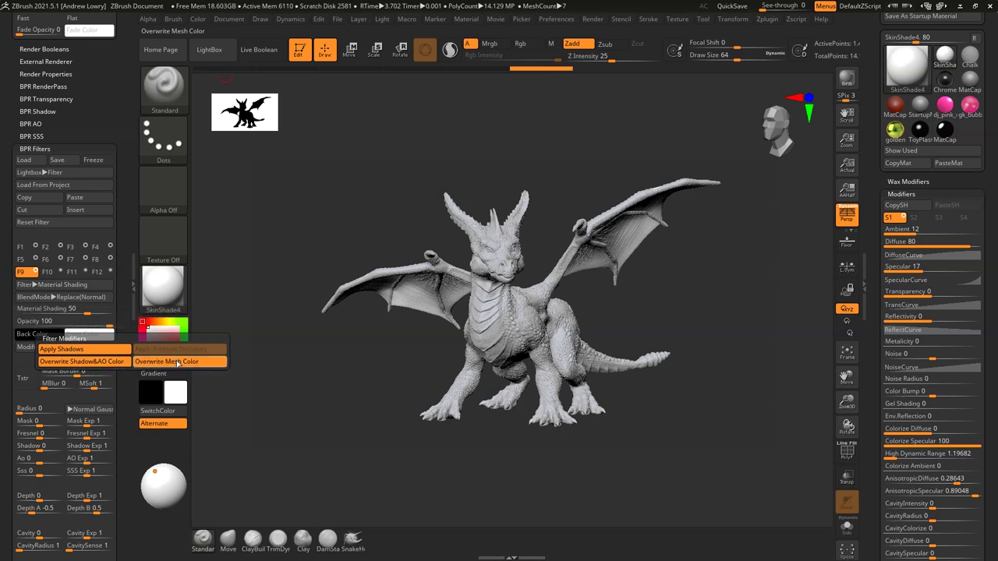
pyautogui.click(28, 380)
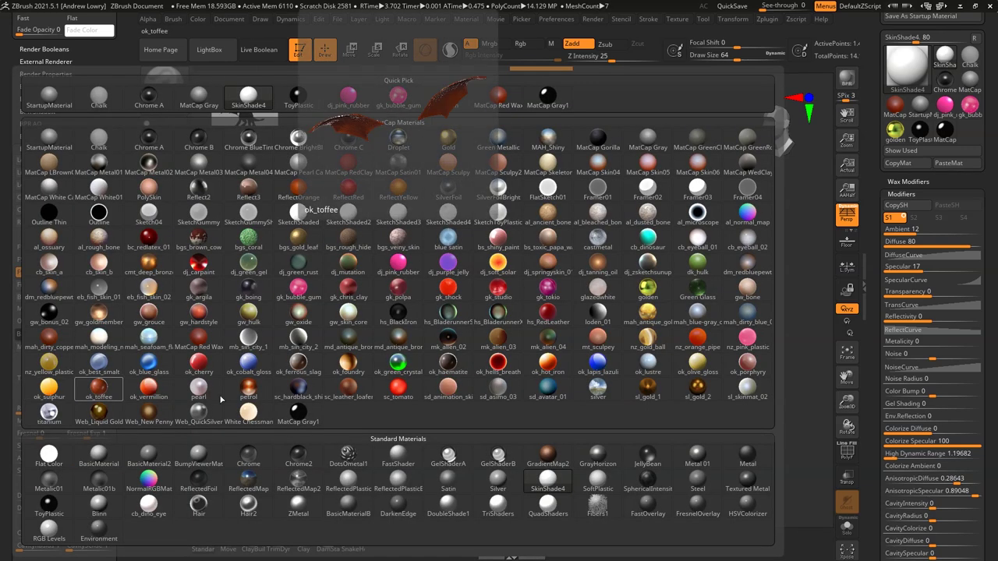
pyautogui.click(317, 417)
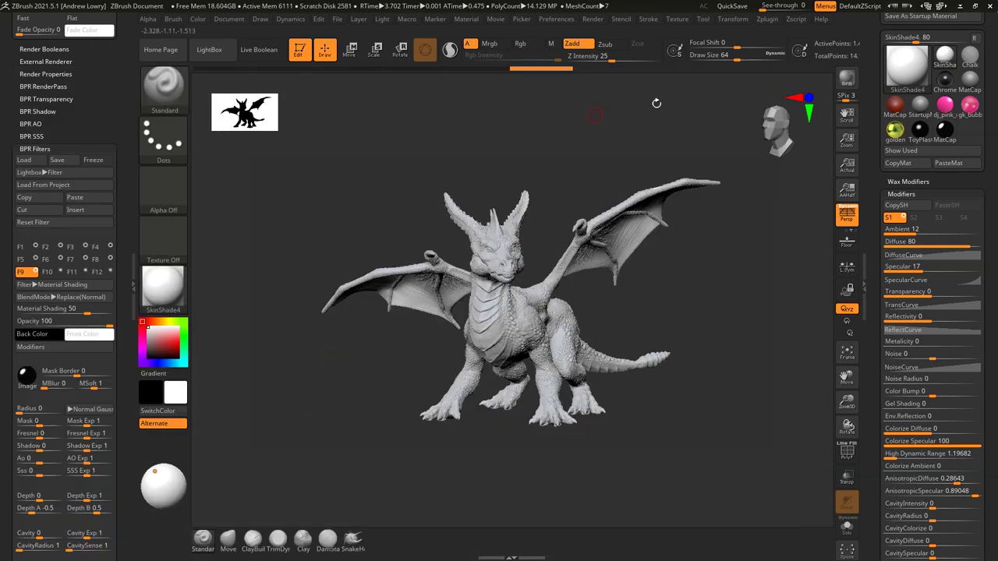
# Show polypaint on all subtools at once and BPR-render the purple and orange dragon.
pyautogui.scroll(-10, 967, 83)
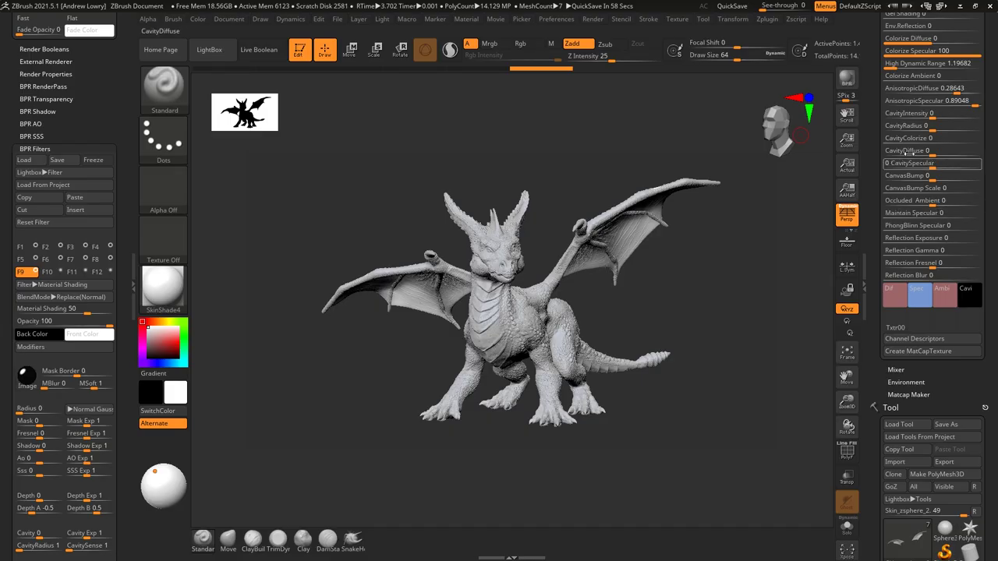
pyautogui.scroll(-5, 986, 126)
pyautogui.scroll(-4, 987, 126)
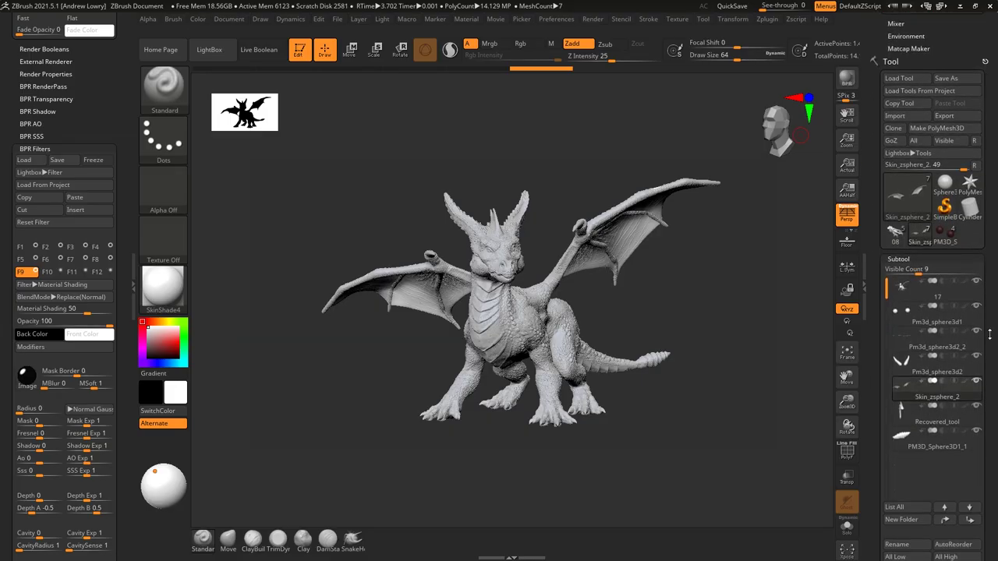
pyautogui.press('shift')
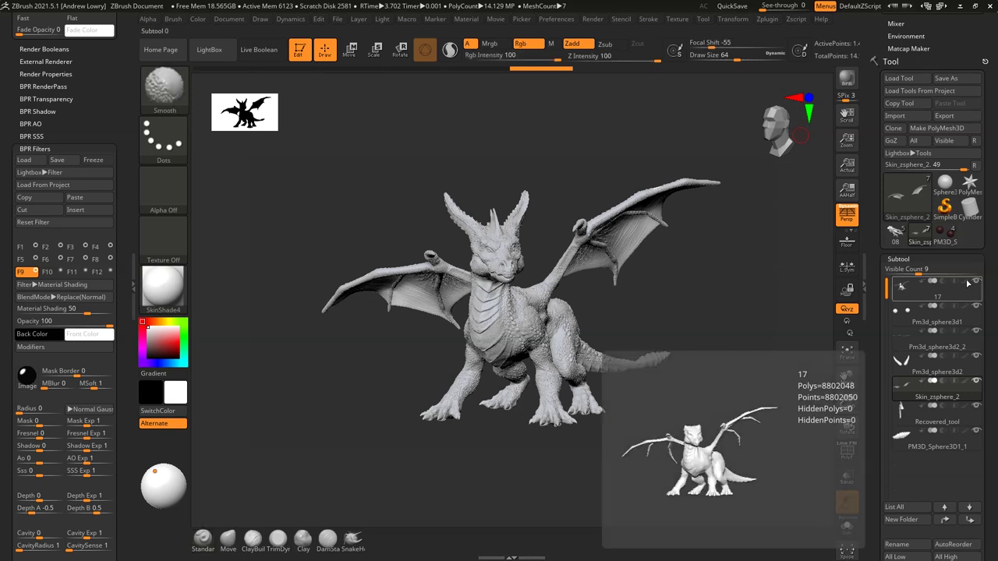
pyautogui.keyDown('shift'); pyautogui.click(968, 283); pyautogui.keyUp('shift')
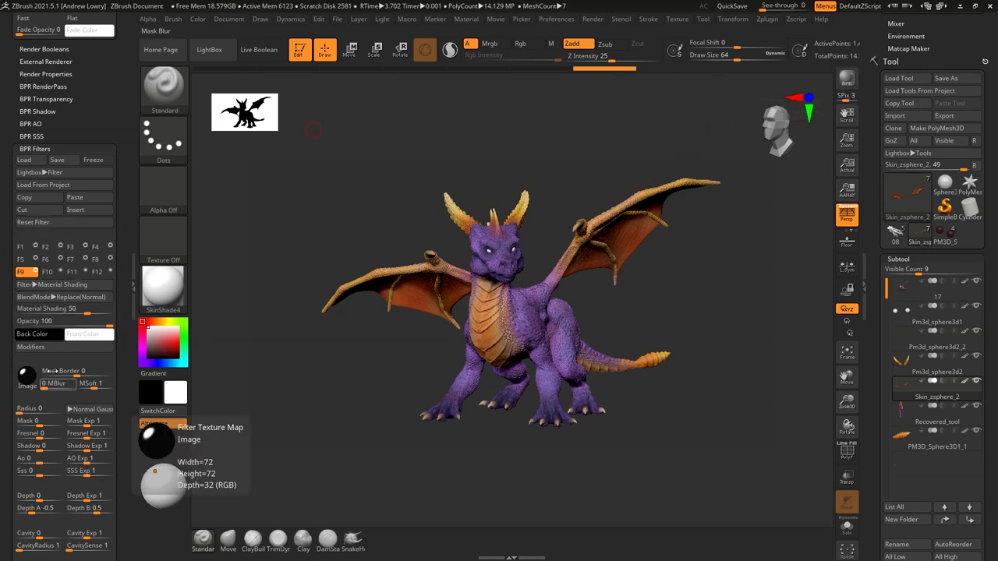
pyautogui.moveTo(25, 373)
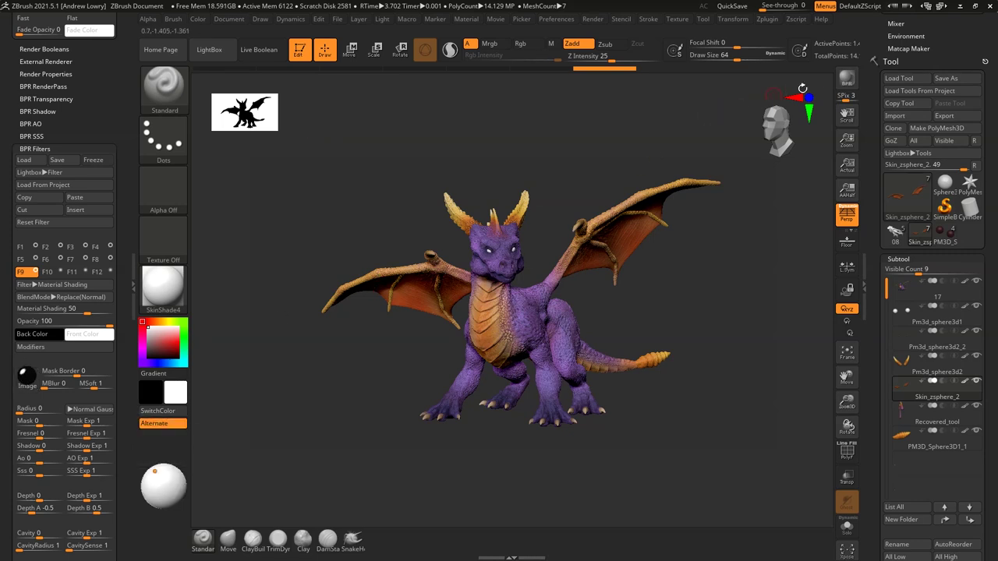
pyautogui.click(846, 79)
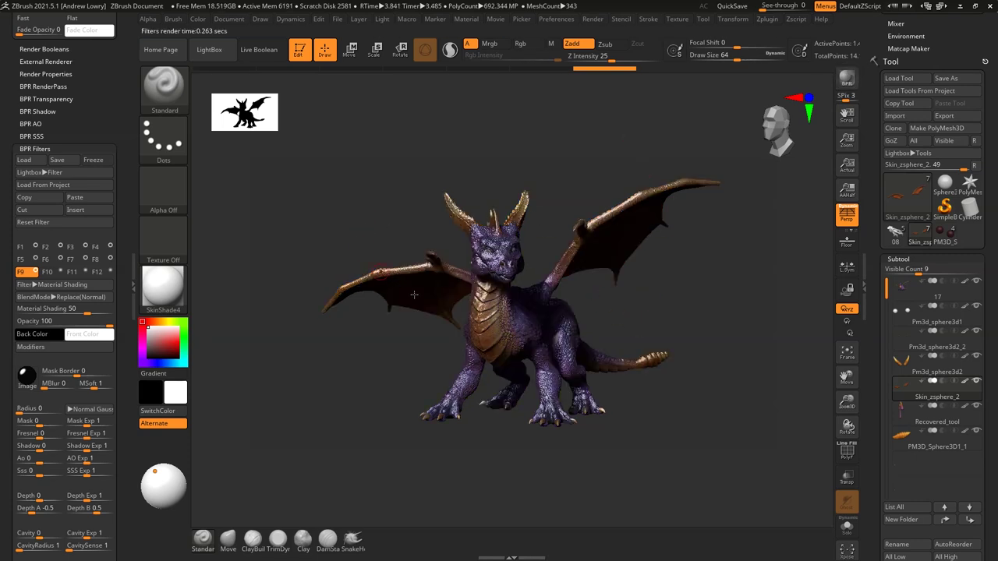
# Set BPR filter F9 to Screen blend mode at opacity 90 and strength 28.
pyautogui.click(35, 271)
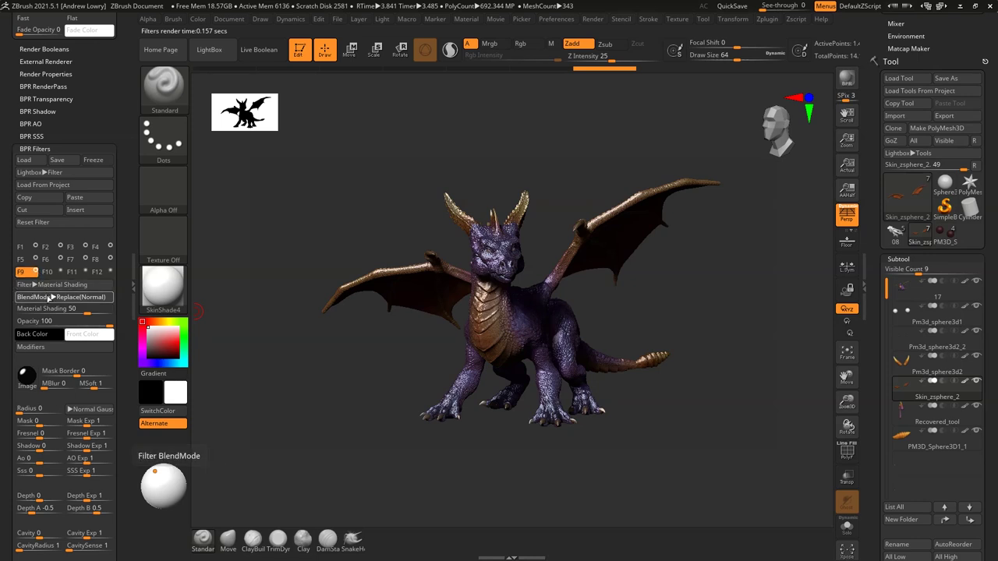
pyautogui.click(48, 297)
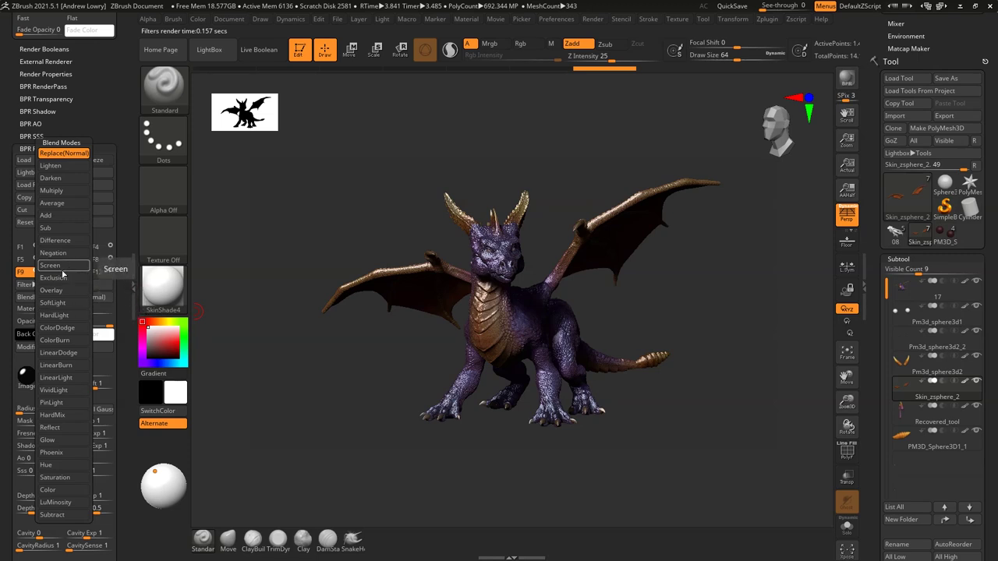
pyautogui.click(63, 268)
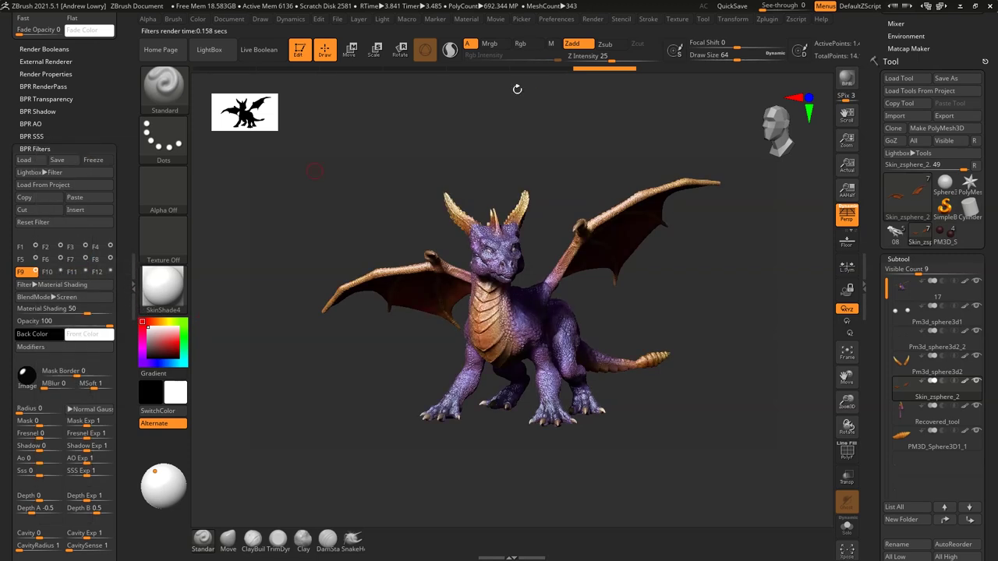
pyautogui.moveTo(109, 321); pyautogui.dragTo(78, 309)
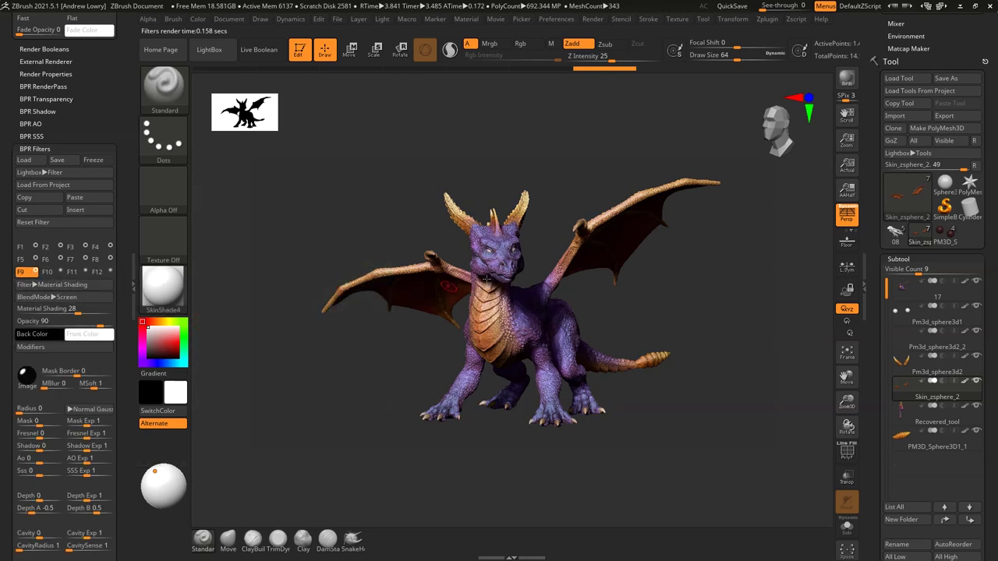
# Orbit to a rear three-quarter view of the dragon and BPR-render it.
pyautogui.moveTo(731, 296); pyautogui.dragTo(588, 291)
pyautogui.moveTo(442, 290); pyautogui.dragTo(545, 250)
pyautogui.hotkey('shift', 'r')
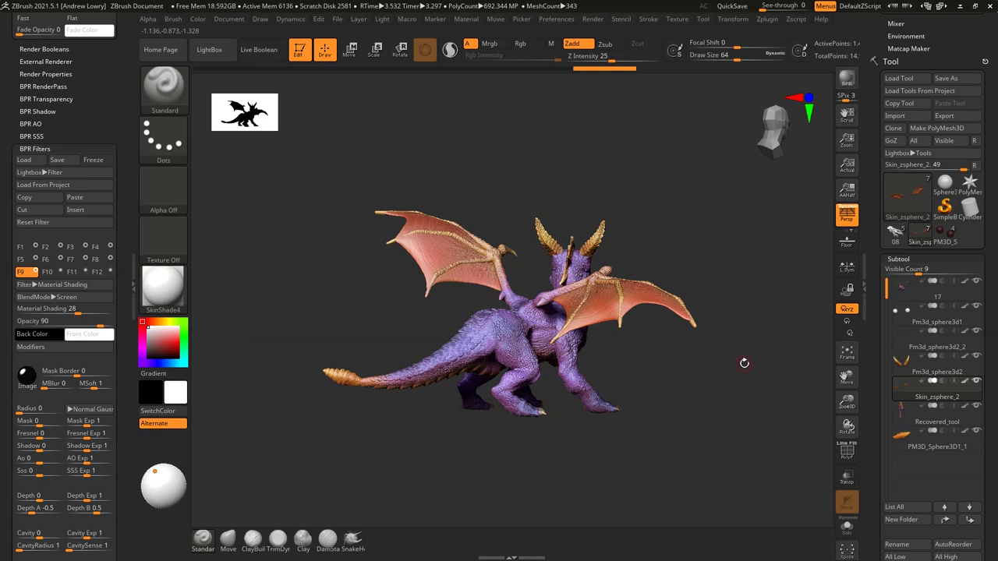
# Spin the dragon to view its right and left sides, then snap to an exact front view.
pyautogui.moveTo(741, 362); pyautogui.dragTo(713, 361)
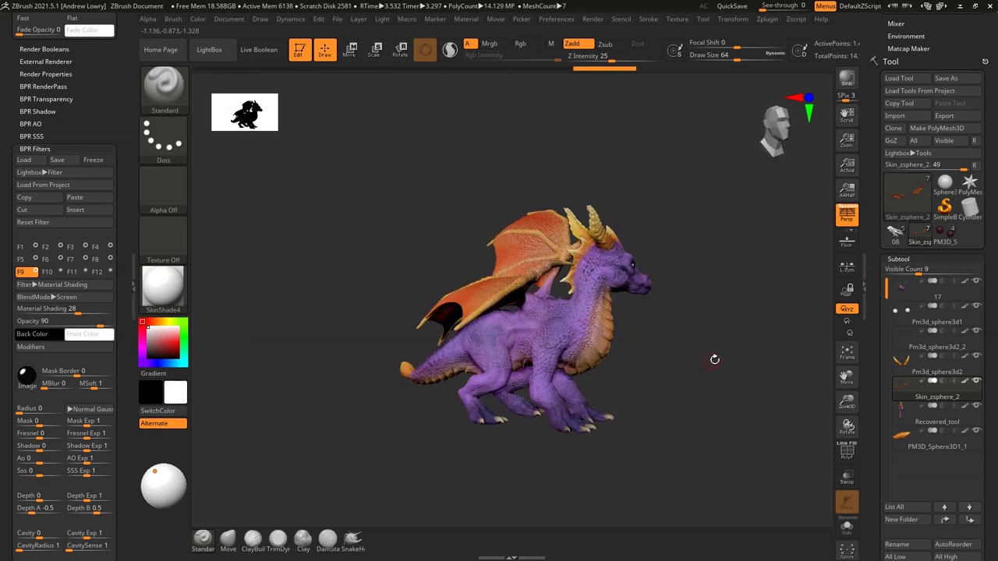
pyautogui.moveTo(718, 320); pyautogui.dragTo(572, 194)
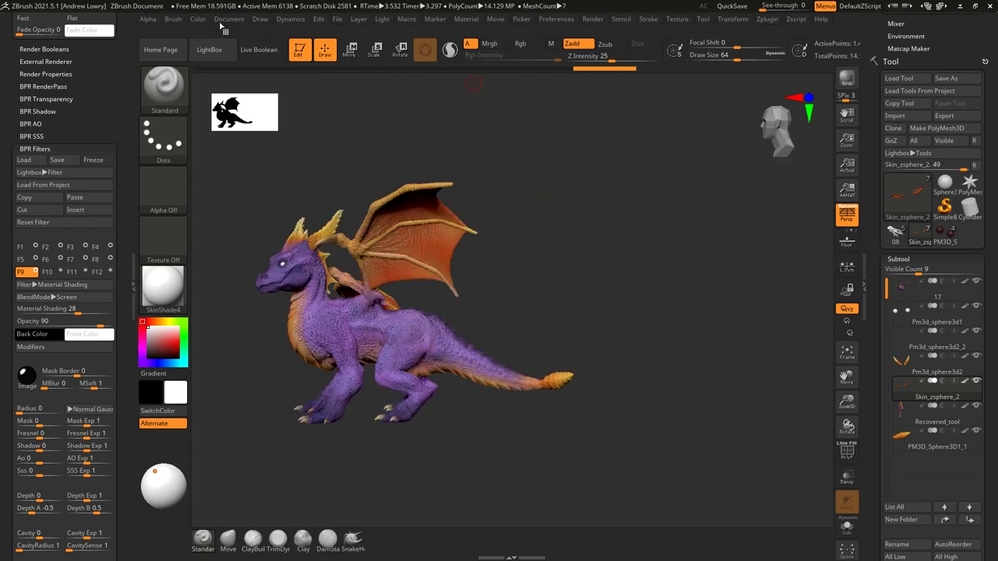
pyautogui.click(229, 19)
pyautogui.keyDown('shift'); pyautogui.moveTo(292, 418); pyautogui.dragTo(631, 166); pyautogui.keyUp('shift')
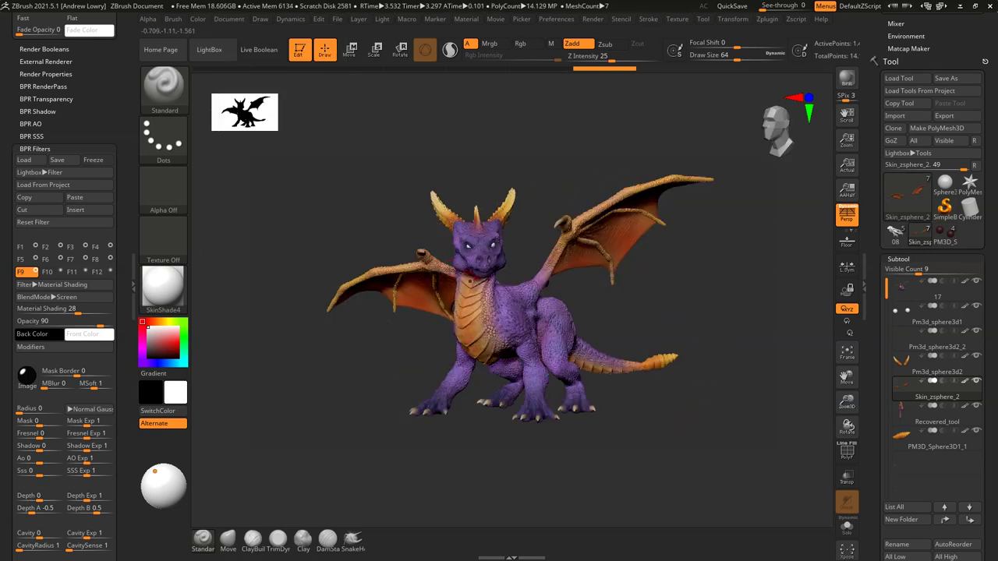
pyautogui.moveTo(147, 287)
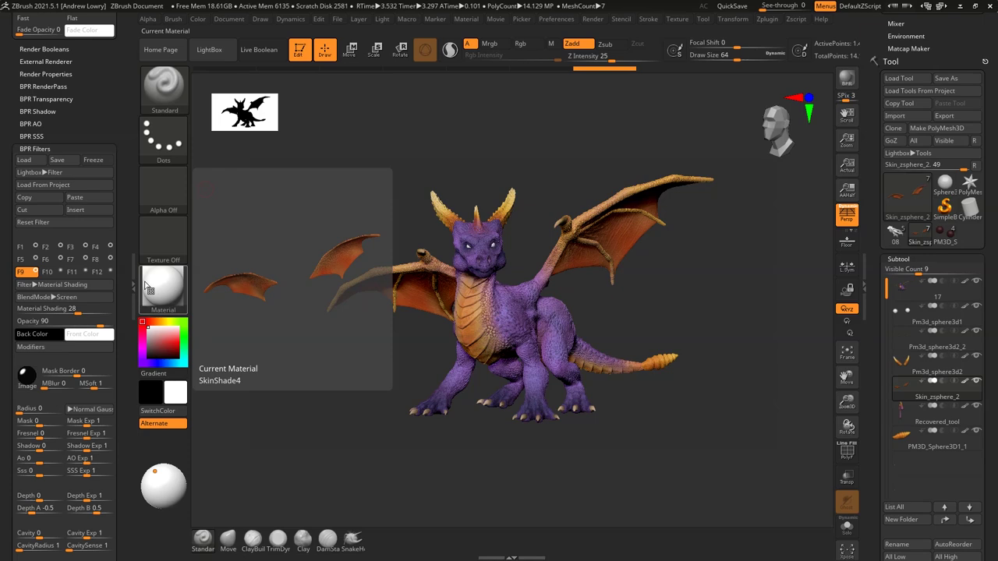
# Hide polypaint on all subtools and apply the glossy black cb_dino_eye material.
pyautogui.click(168, 287)
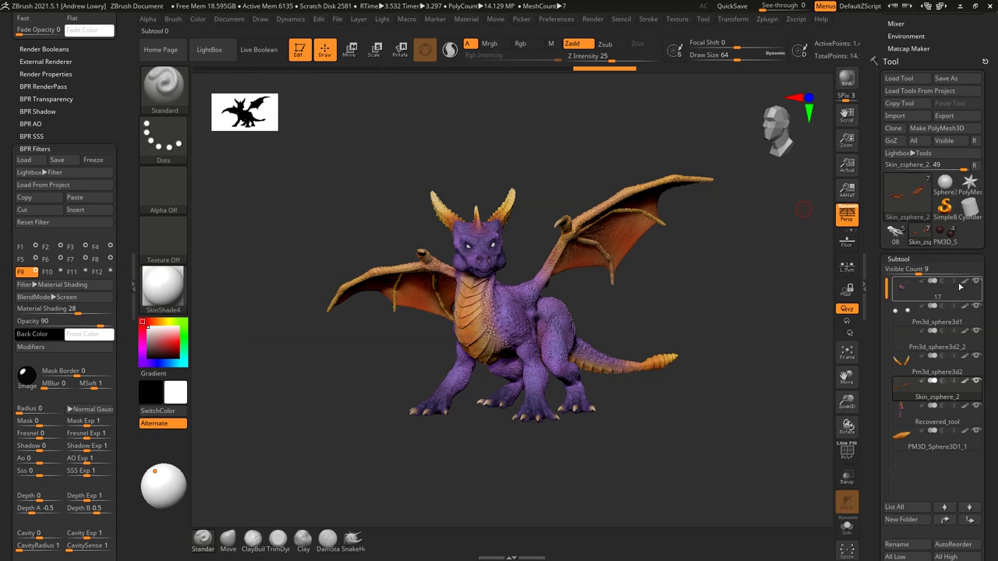
pyautogui.moveTo(967, 286)
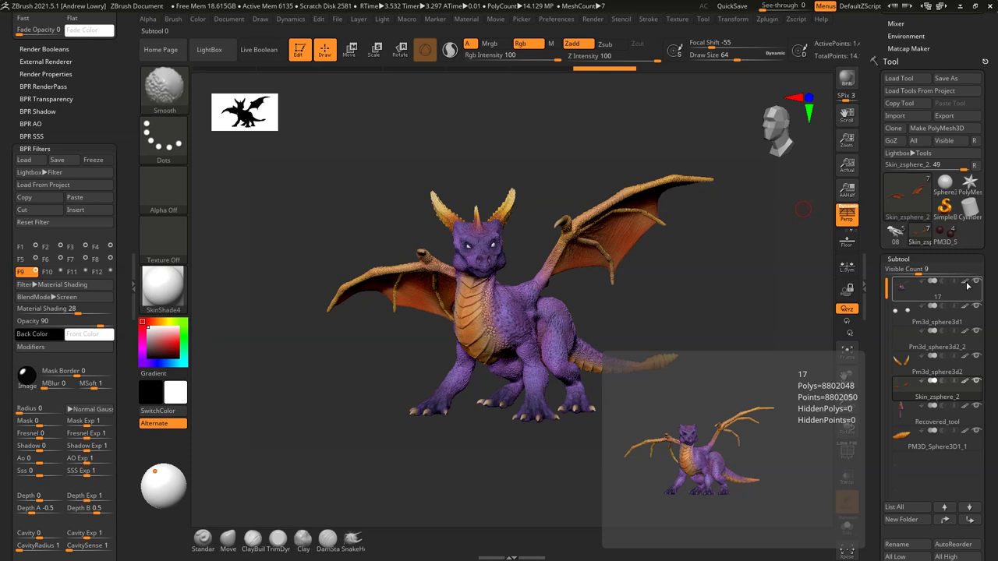
pyautogui.click(967, 286)
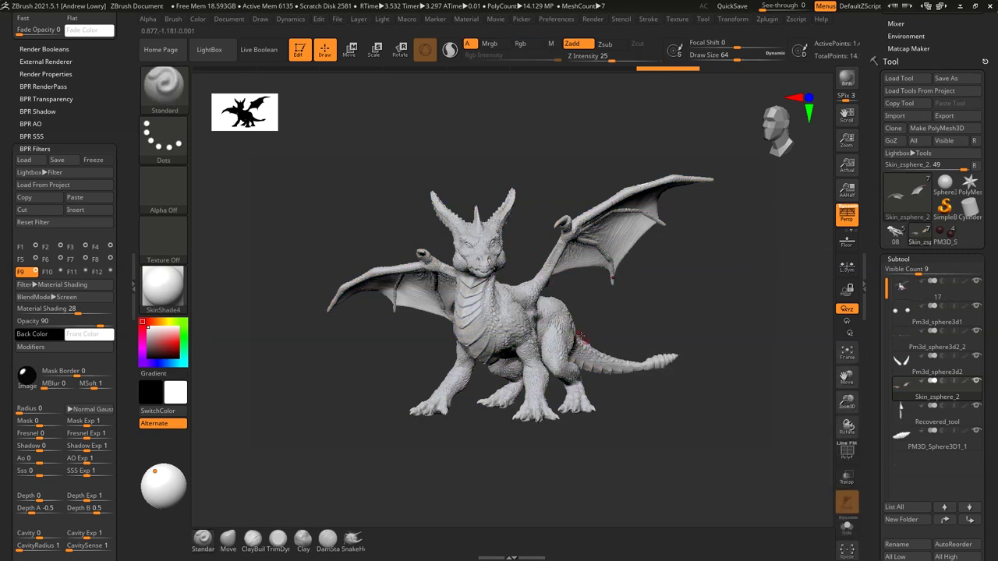
pyautogui.moveTo(965, 288)
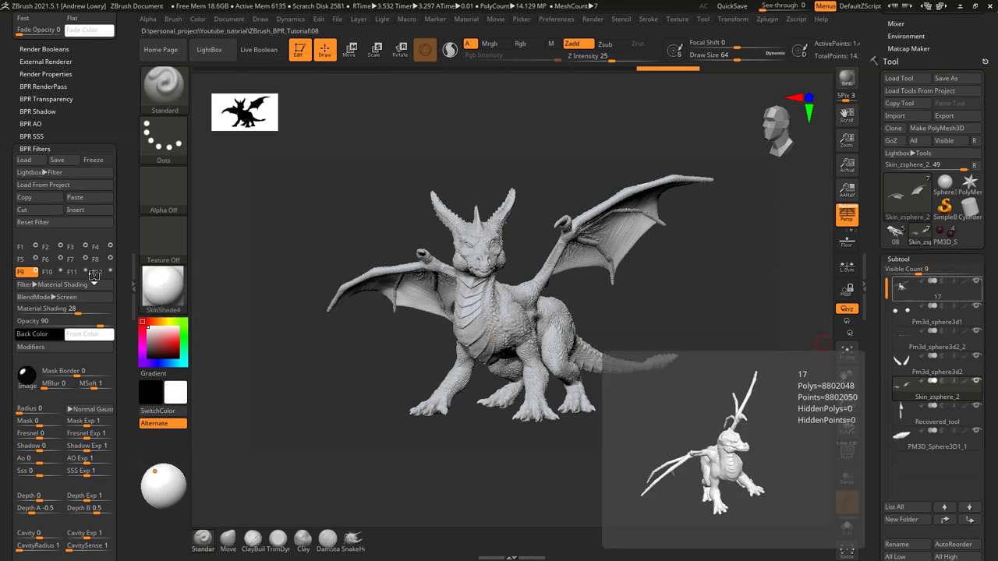
pyautogui.click(162, 287)
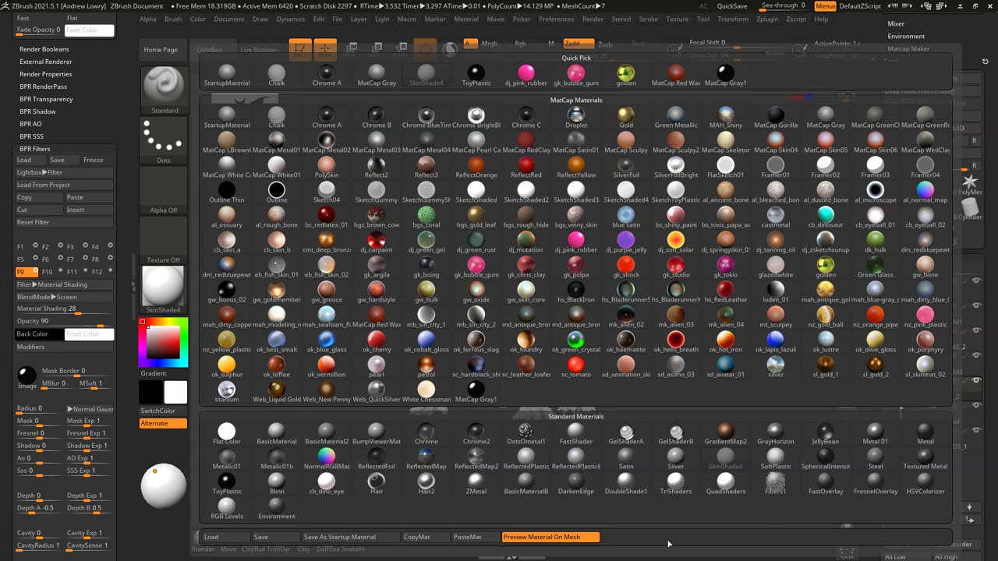
pyautogui.click(319, 478)
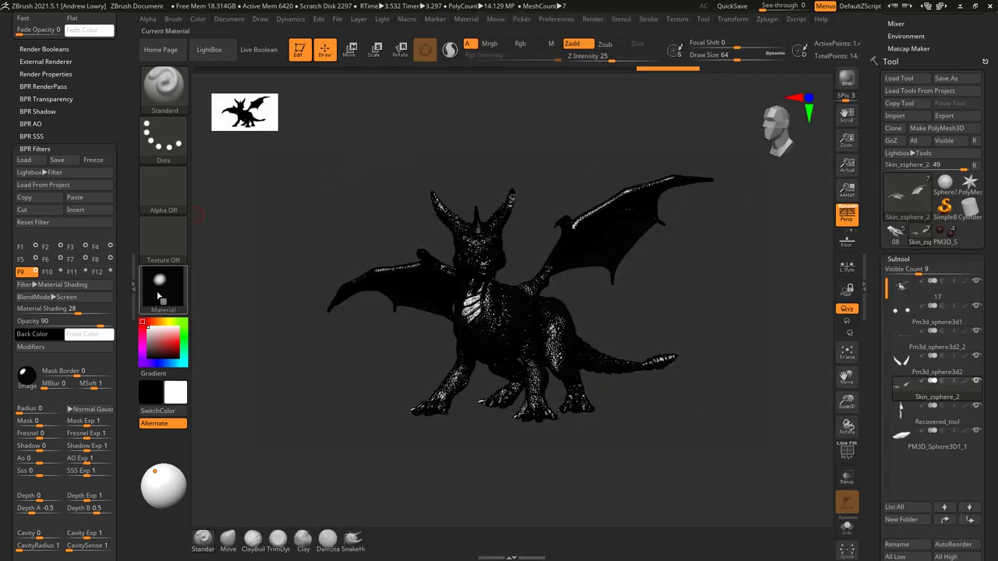
# Show the material Modifiers and the Light palette (intensity 0.89932, ambient 3, distance 95).
pyautogui.scroll(10, 991, 260)
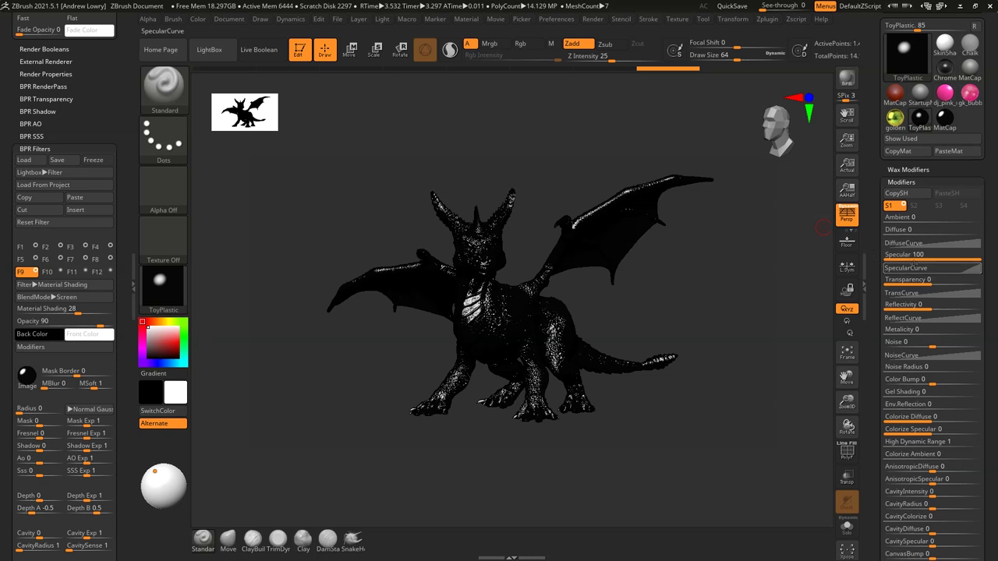
pyautogui.scroll(-2, 927, 268)
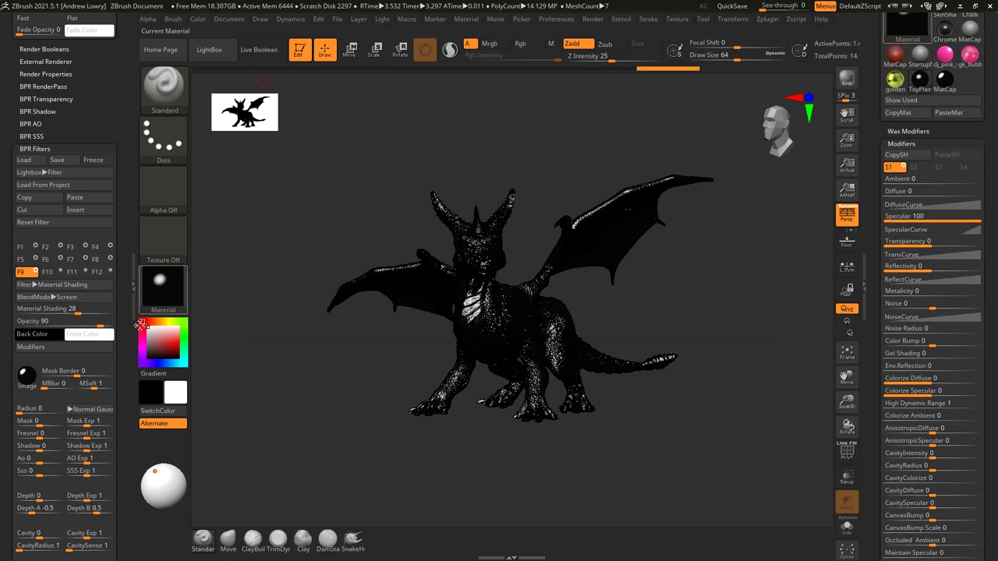
pyautogui.click(133, 158)
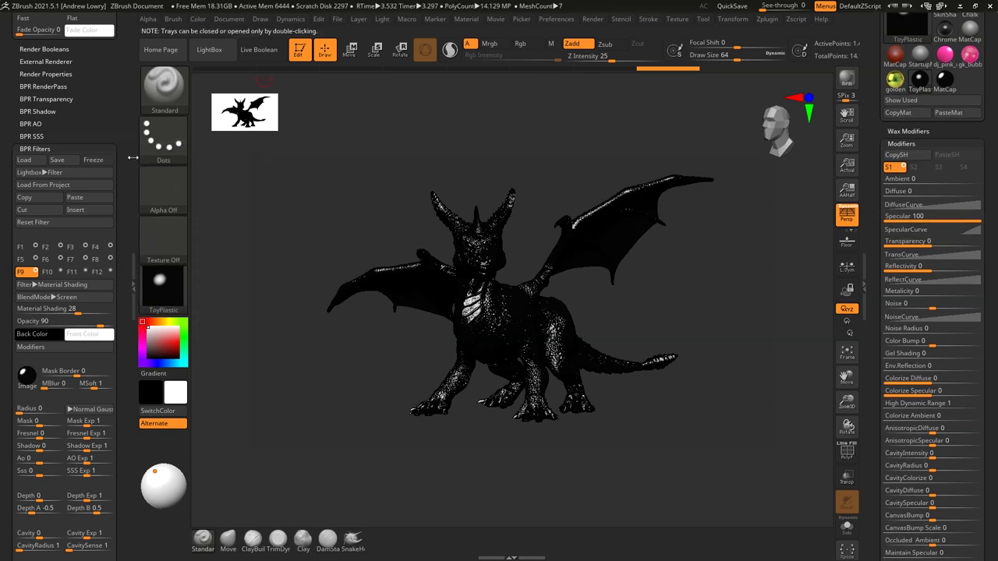
pyautogui.scroll(5, 128, 115)
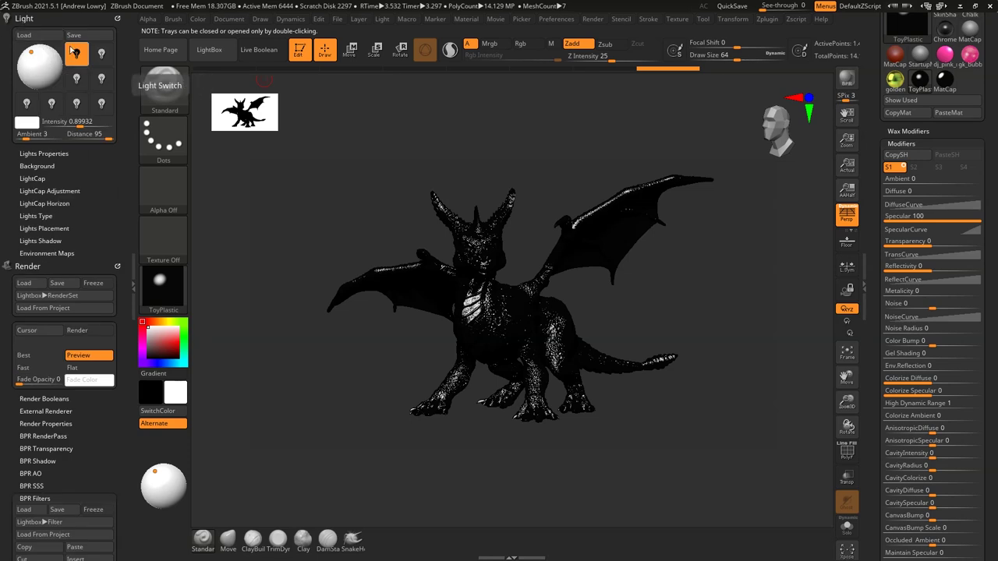
# Flip the light behind the black dragon and set Distance 100 and Intensity 2.72.
pyautogui.click(32, 54)
pyautogui.moveTo(33, 58)
pyautogui.mouseDown()
pyautogui.moveTo(44, 58)
pyautogui.moveTo(39, 49)
pyautogui.mouseUp()
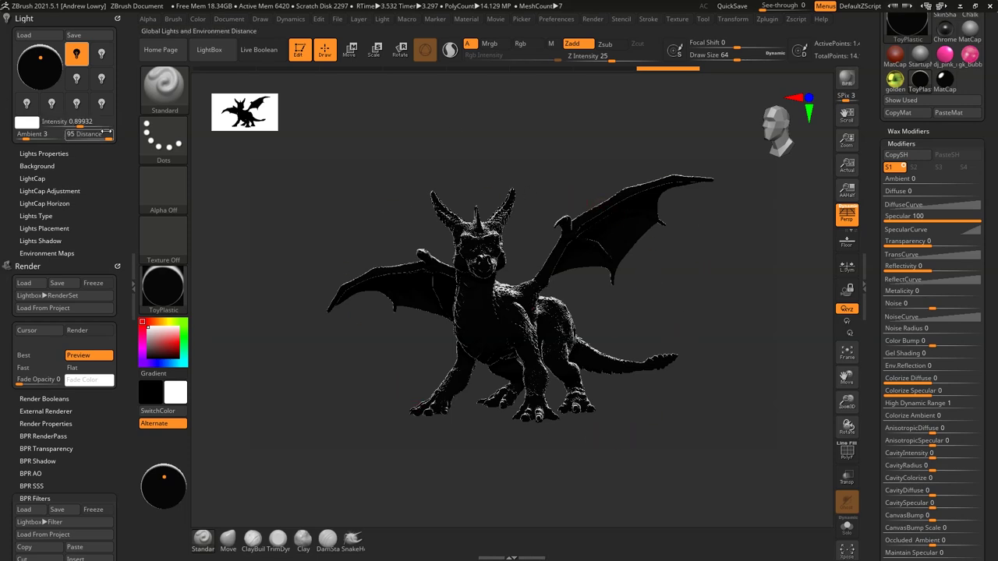
pyautogui.moveTo(109, 138); pyautogui.dragTo(114, 138)
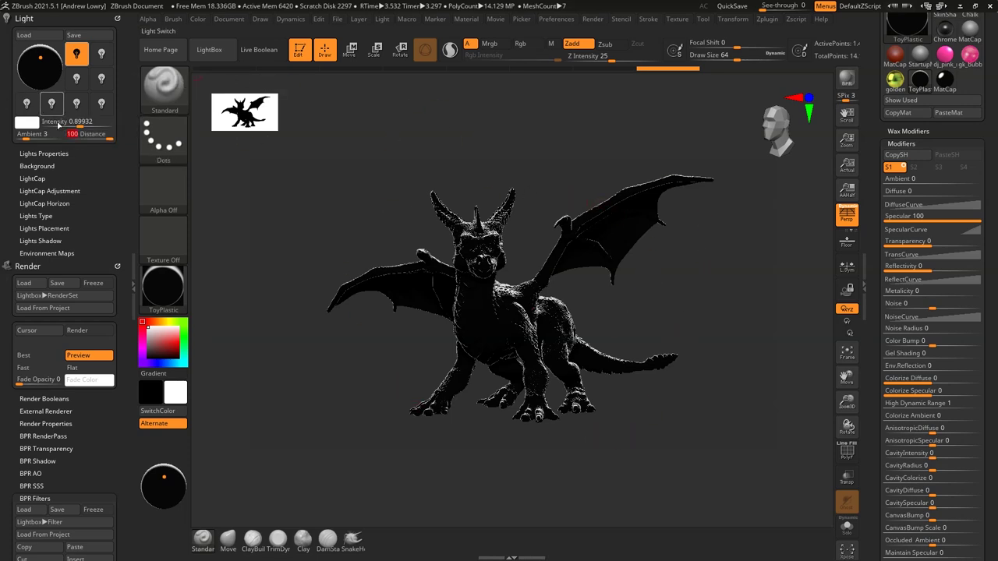
pyautogui.moveTo(91, 123); pyautogui.dragTo(99, 123)
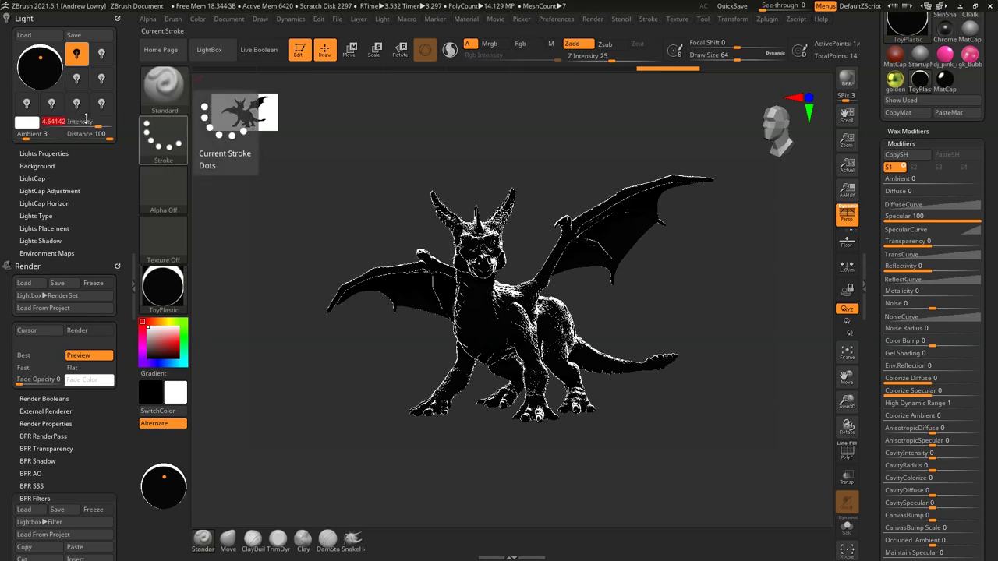
pyautogui.moveTo(100, 123); pyautogui.dragTo(93, 123)
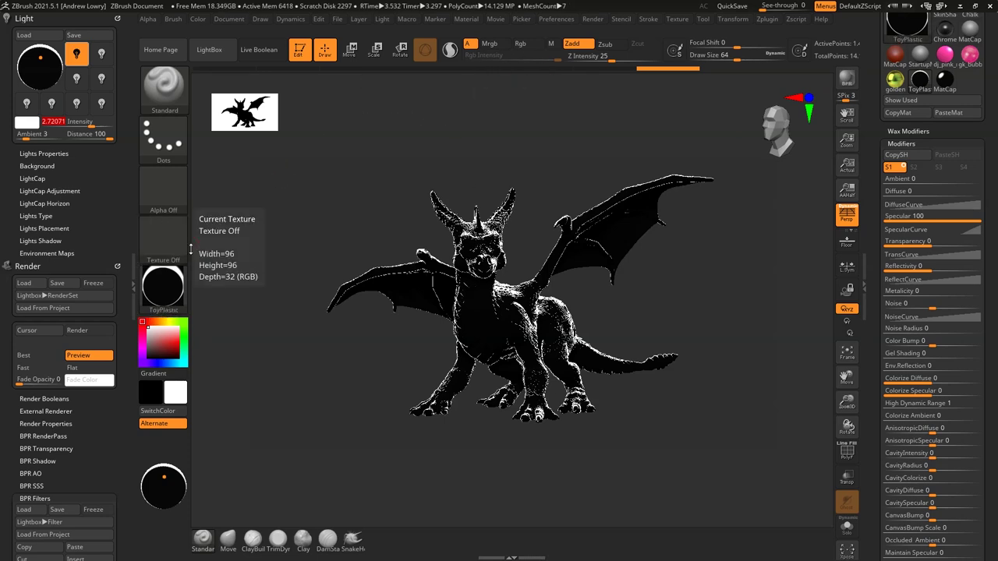
pyautogui.moveTo(40, 58); pyautogui.dragTo(60, 47)
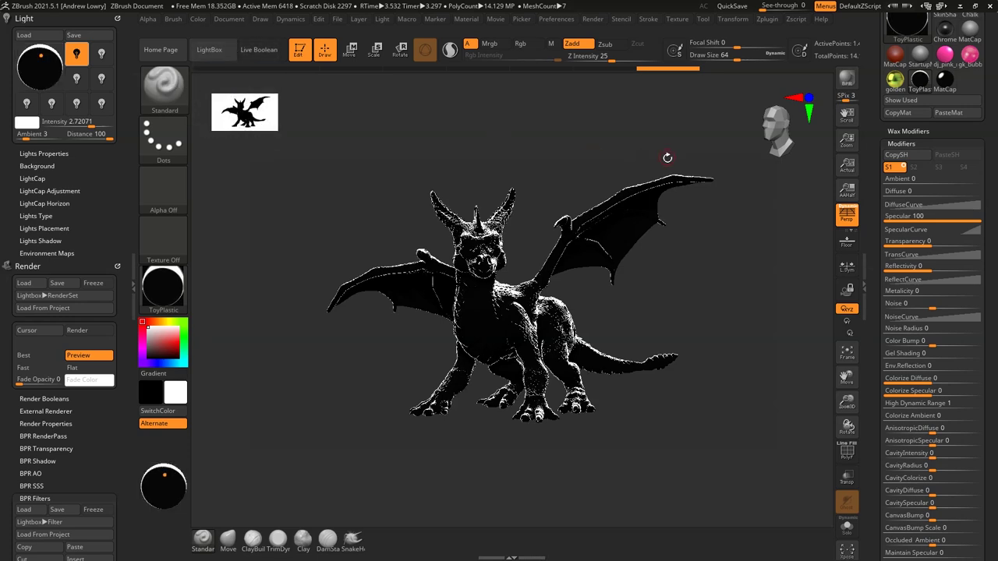
# Reshape the ToyPlastic specular curve, lowering a point to dim the highlights.
pyautogui.click(925, 229)
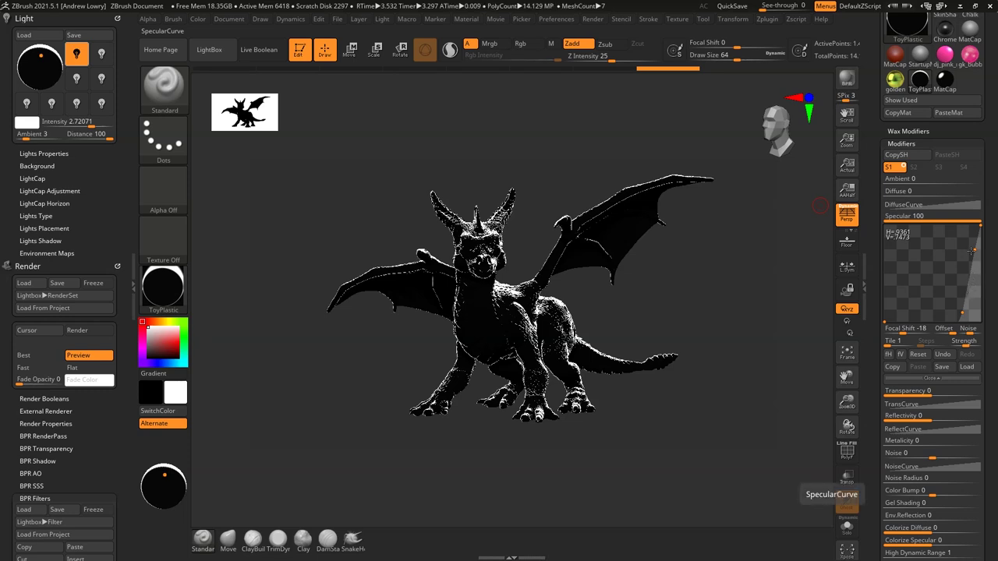
pyautogui.moveTo(971, 251); pyautogui.dragTo(975, 251)
pyautogui.moveTo(970, 285); pyautogui.dragTo(970, 308)
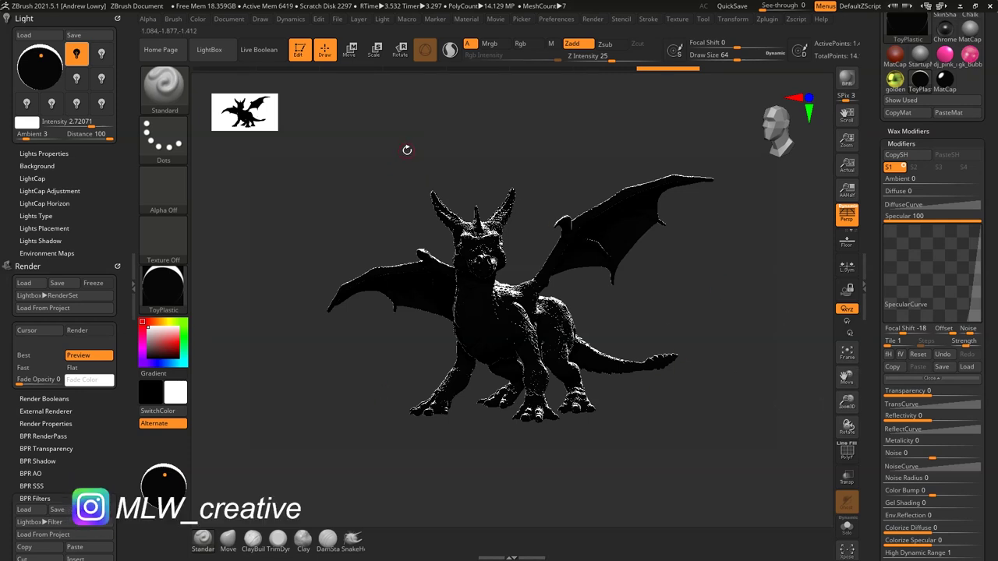
# Bake a matcap Image texture from ToyPlastic with Create MatCapTexture.
pyautogui.moveTo(996, 92); pyautogui.dragTo(997, 162)
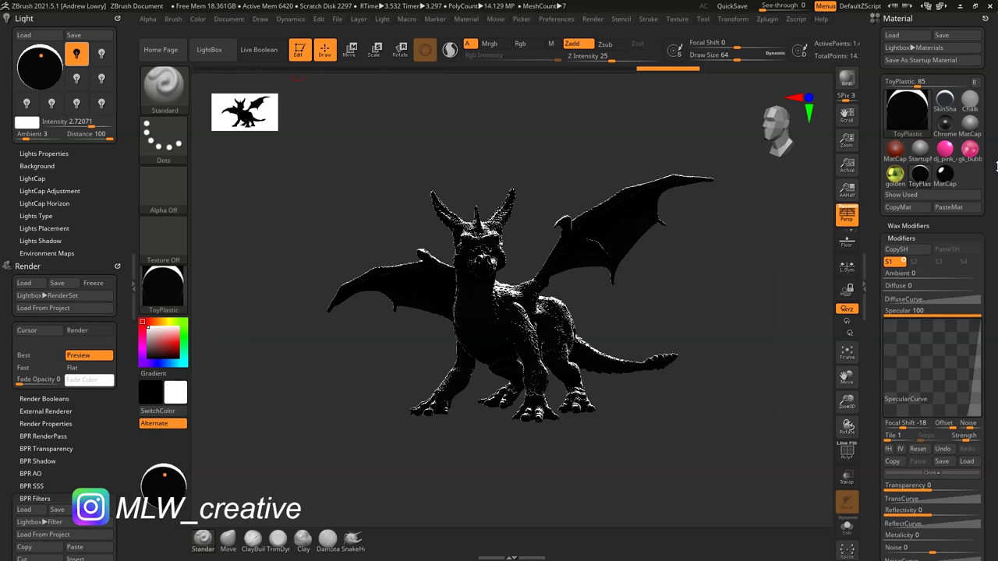
pyautogui.scroll(-10, 909, 441)
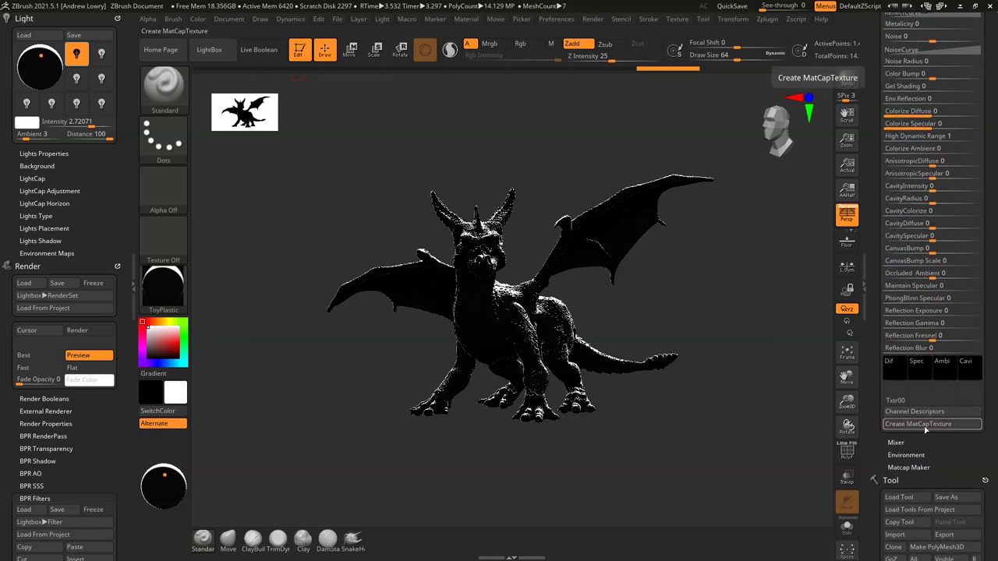
pyautogui.scroll(10, 995, 257)
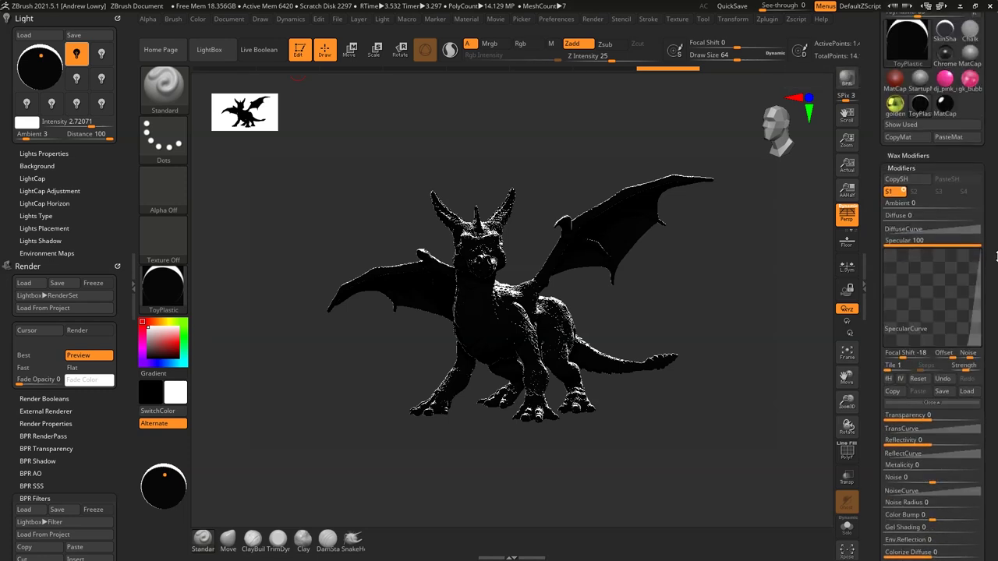
pyautogui.scroll(-7, 994, 258)
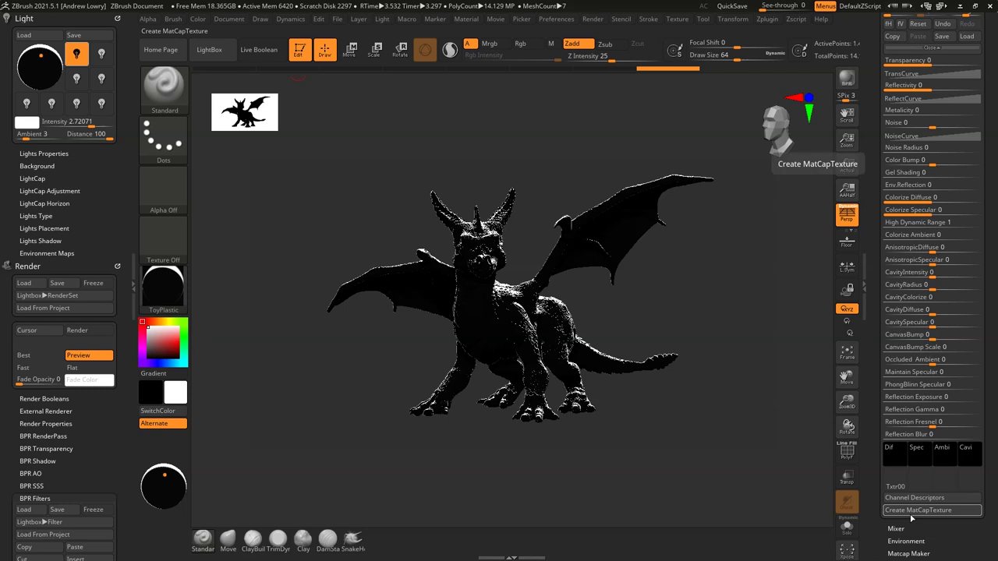
pyautogui.click(916, 511)
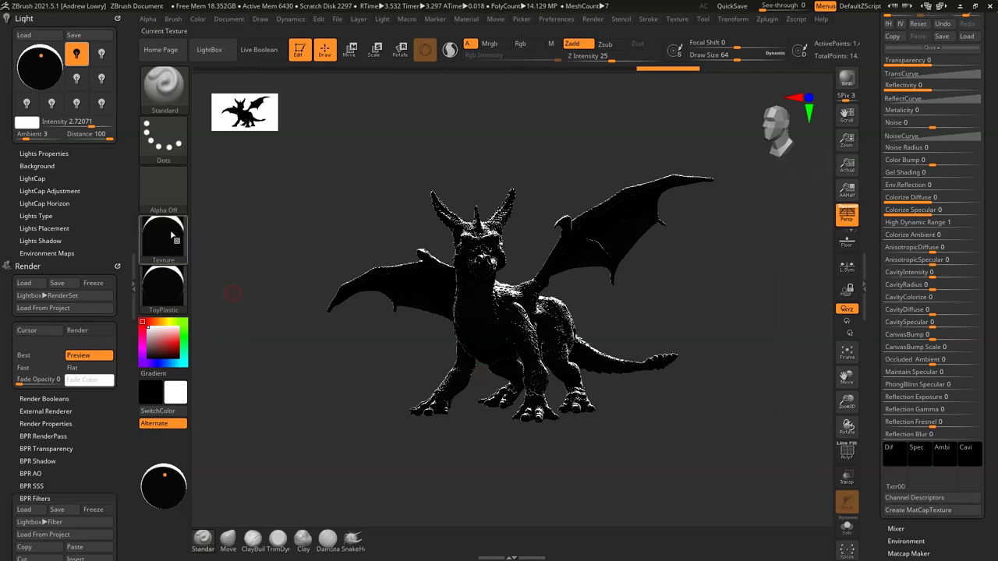
# Copy MatCap Gray and paste it over DoubleShade1, giving the dragon MatCap Gray2.
pyautogui.scroll(10, 974, 155)
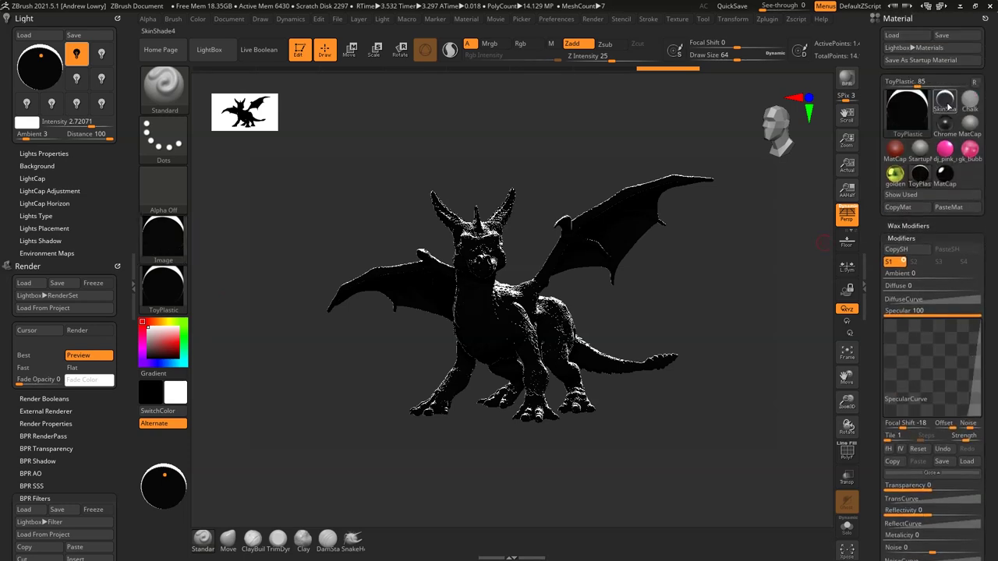
pyautogui.click(969, 122)
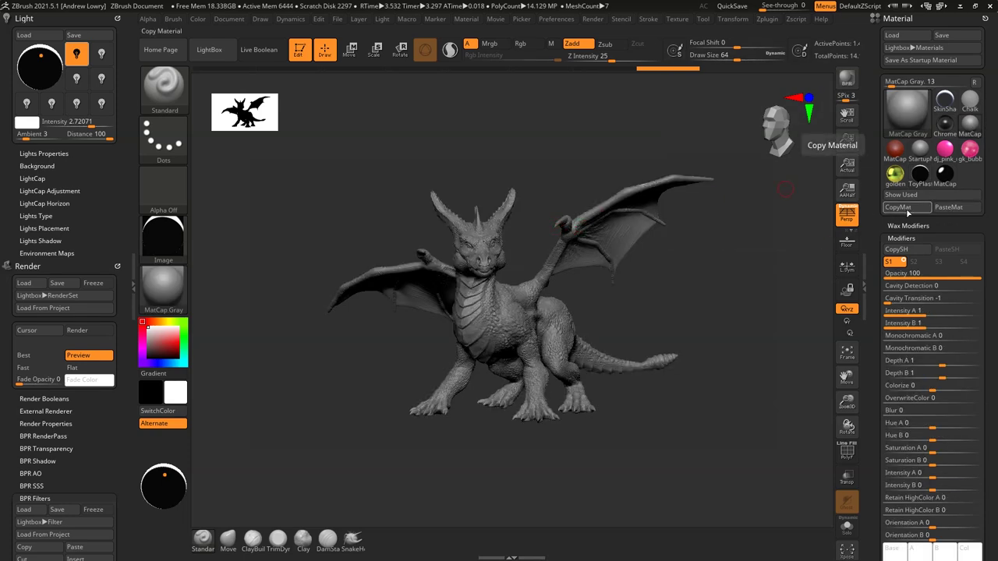
pyautogui.click(902, 208)
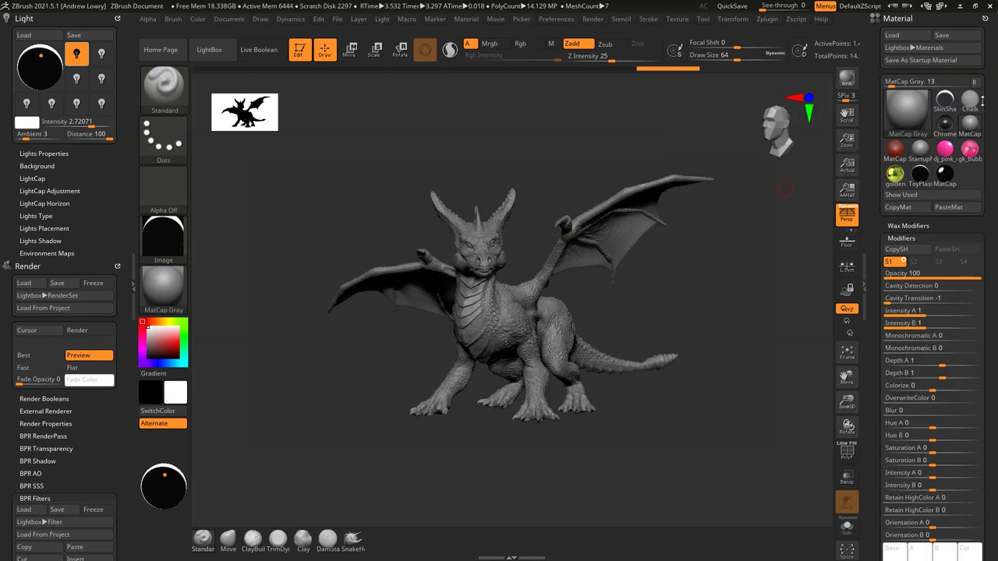
pyautogui.click(170, 289)
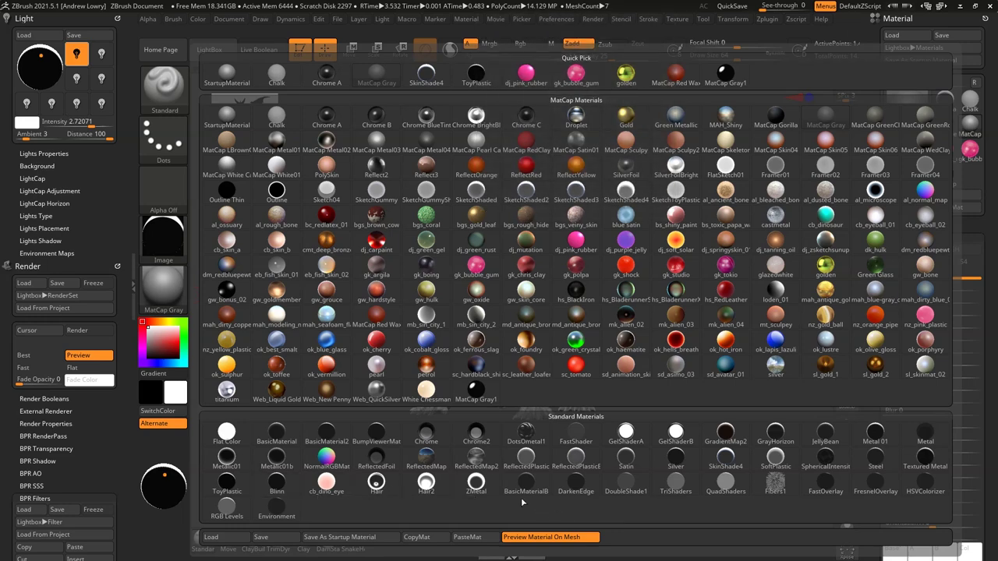
pyautogui.click(628, 483)
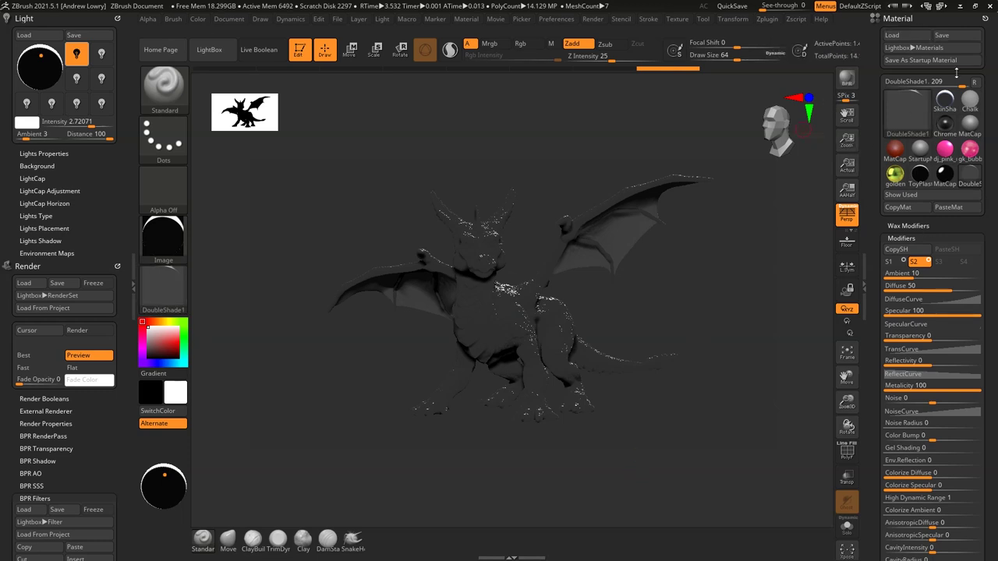
pyautogui.click(949, 207)
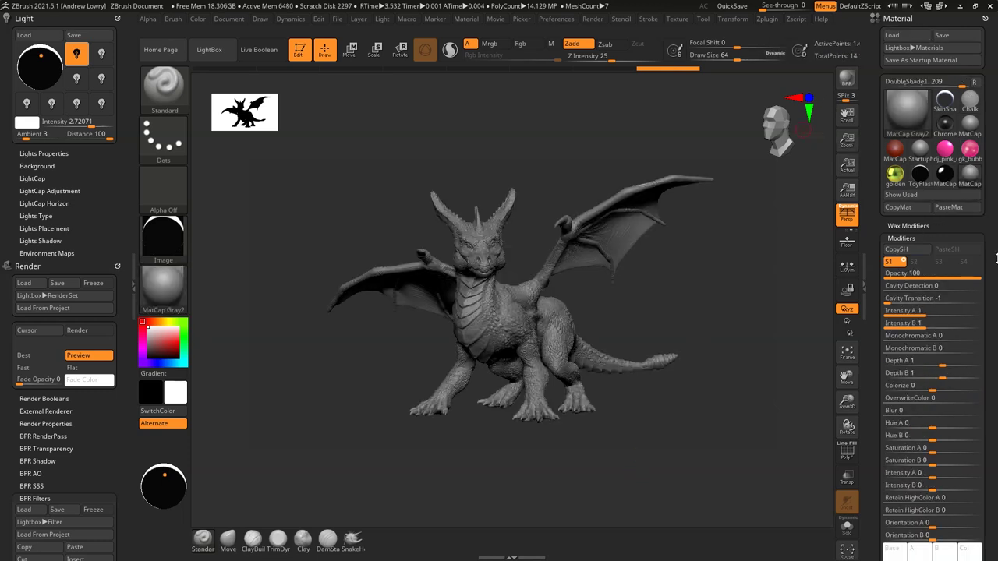
pyautogui.scroll(-5, 931, 390)
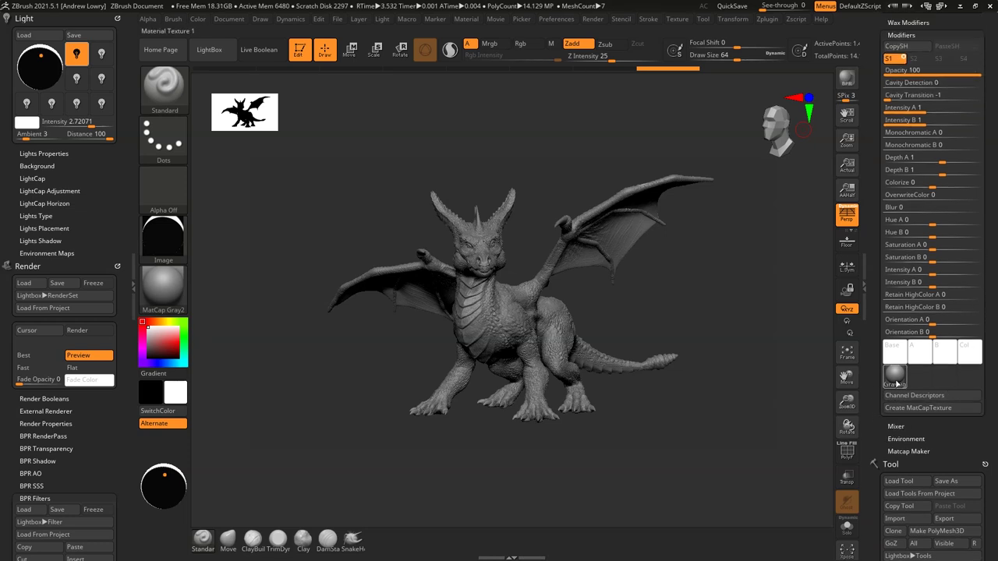
# Replace MatCap Gray2's GrayLight texture with the generated Image matcap.
pyautogui.moveTo(901, 378)
pyautogui.click(896, 379)
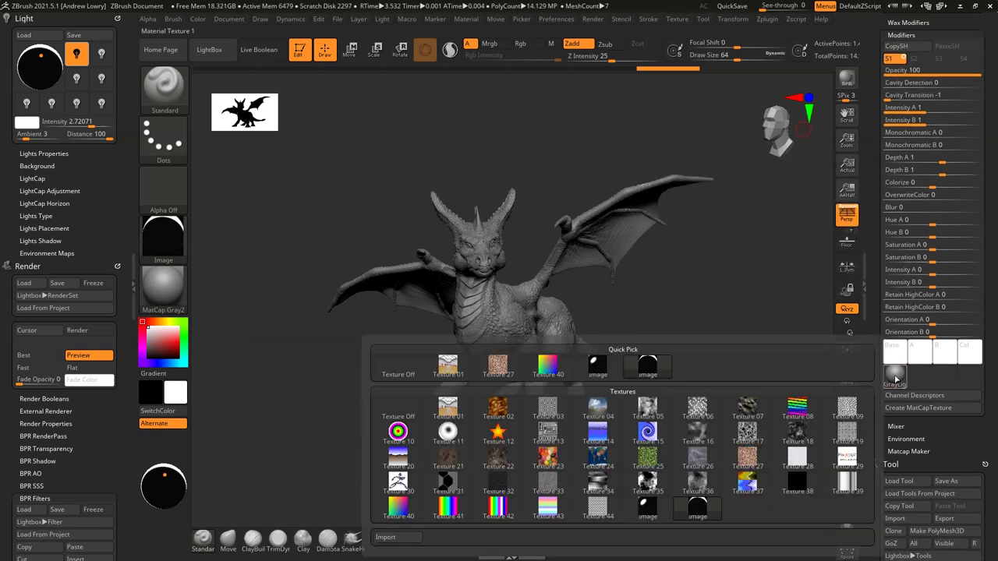
pyautogui.click(897, 379)
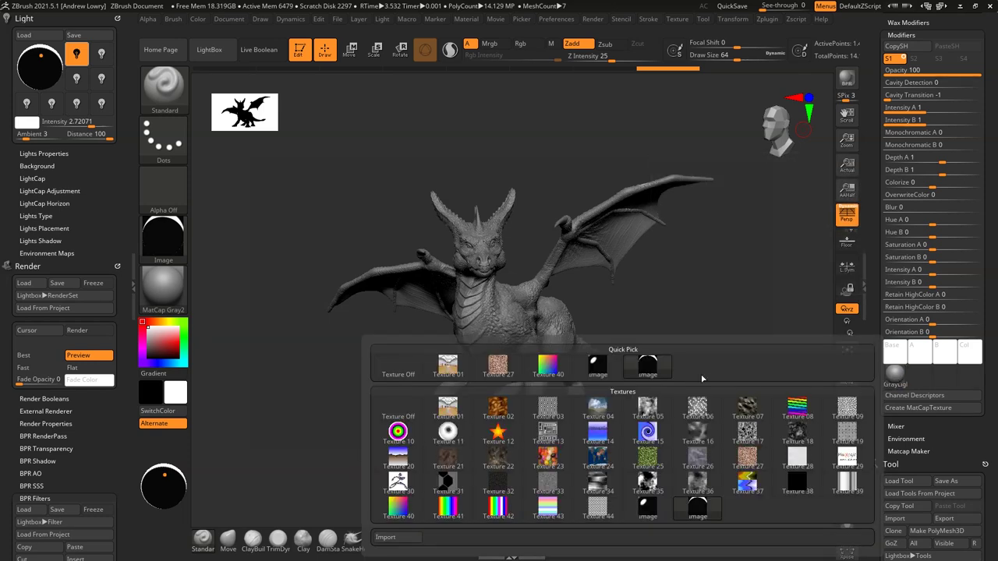
pyautogui.moveTo(653, 374)
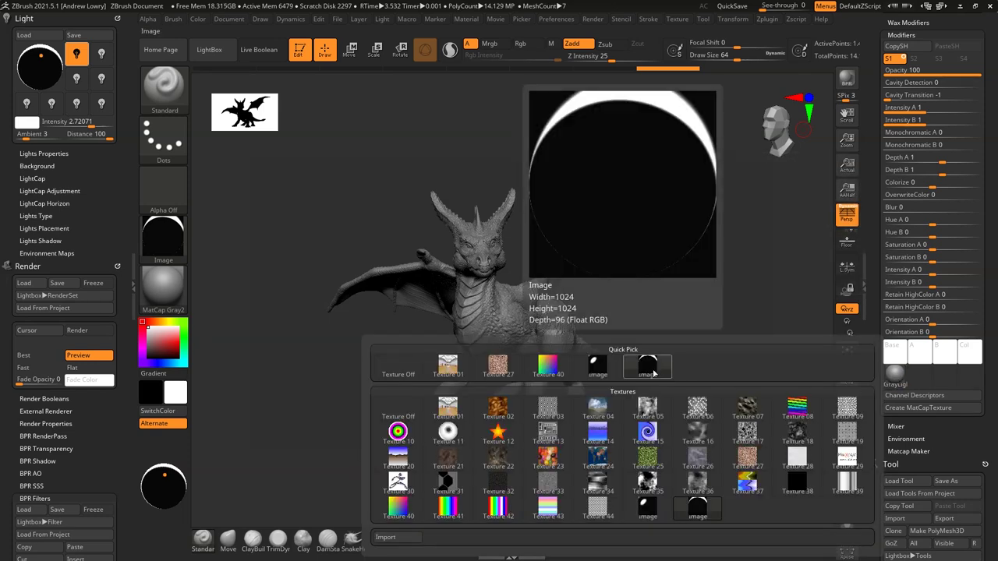
pyautogui.click(654, 372)
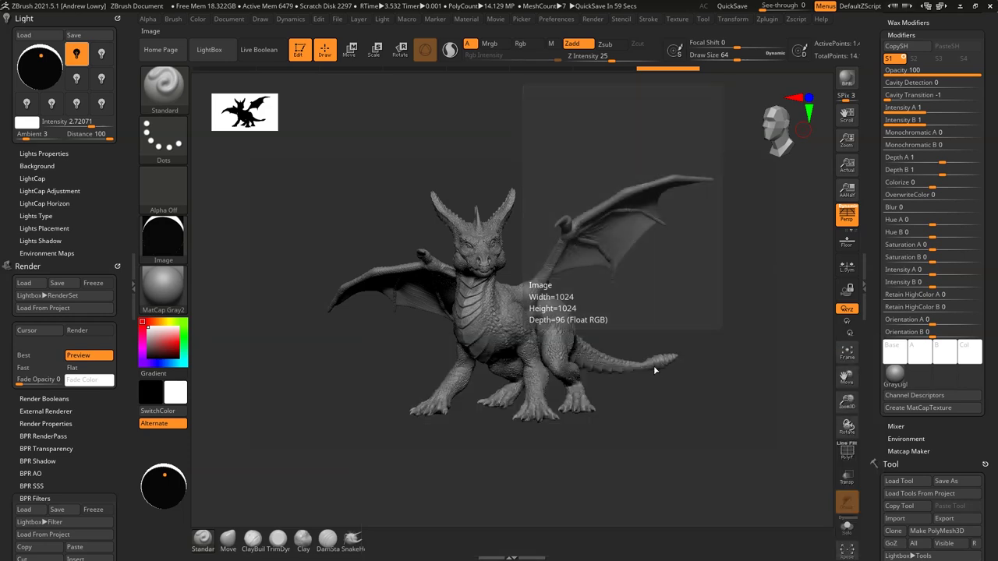
# Set the current texture to Texture Off.
pyautogui.click(163, 238)
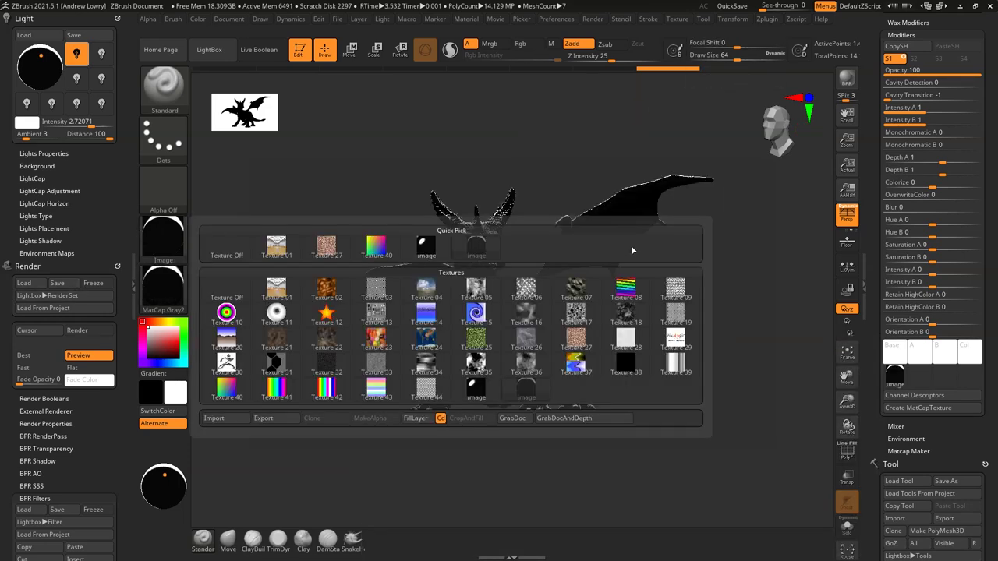
pyautogui.click(184, 234)
pyautogui.click(232, 233)
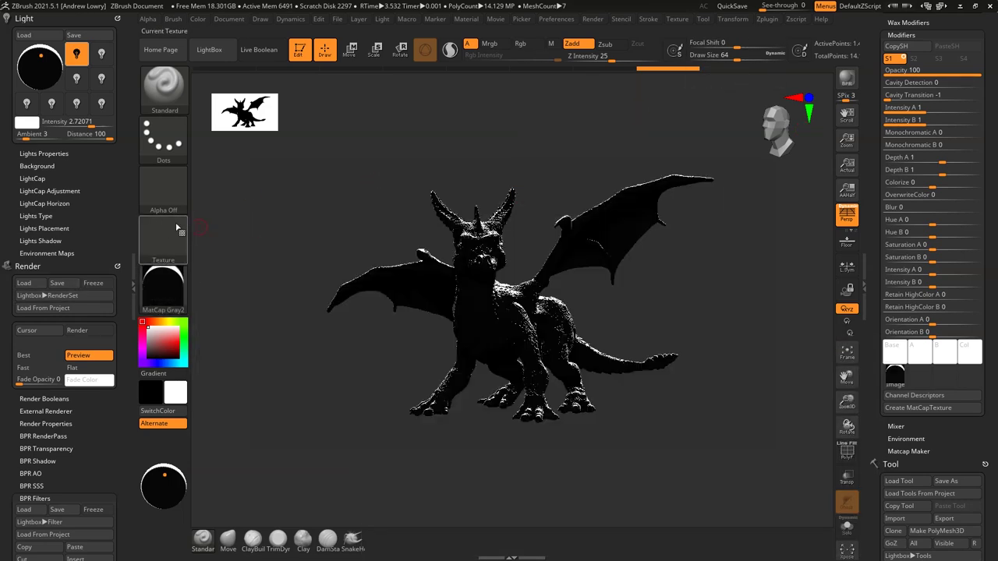
# Enable BPR filter F10 as a Material Shading filter and open its material thumbnail.
pyautogui.moveTo(995, 172); pyautogui.dragTo(995, 298)
pyautogui.moveTo(95, 227); pyautogui.dragTo(102, 193)
pyautogui.scroll(-5, 101, 192)
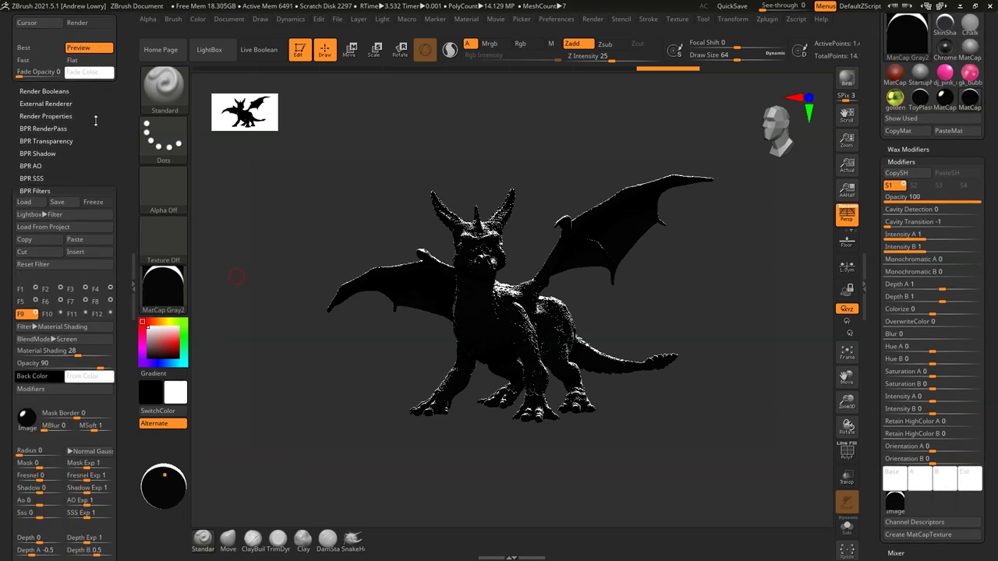
pyautogui.click(55, 313)
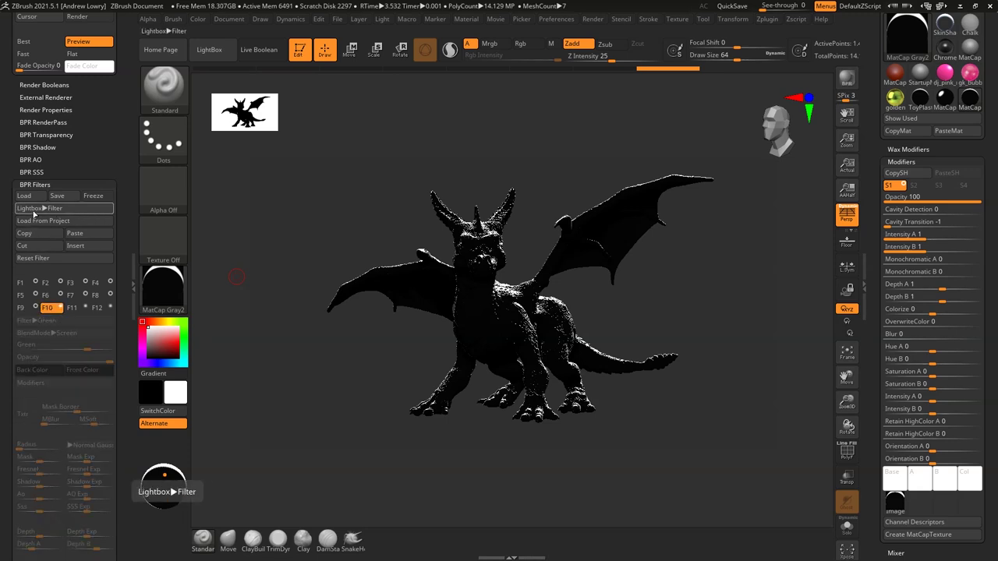
pyautogui.click(60, 308)
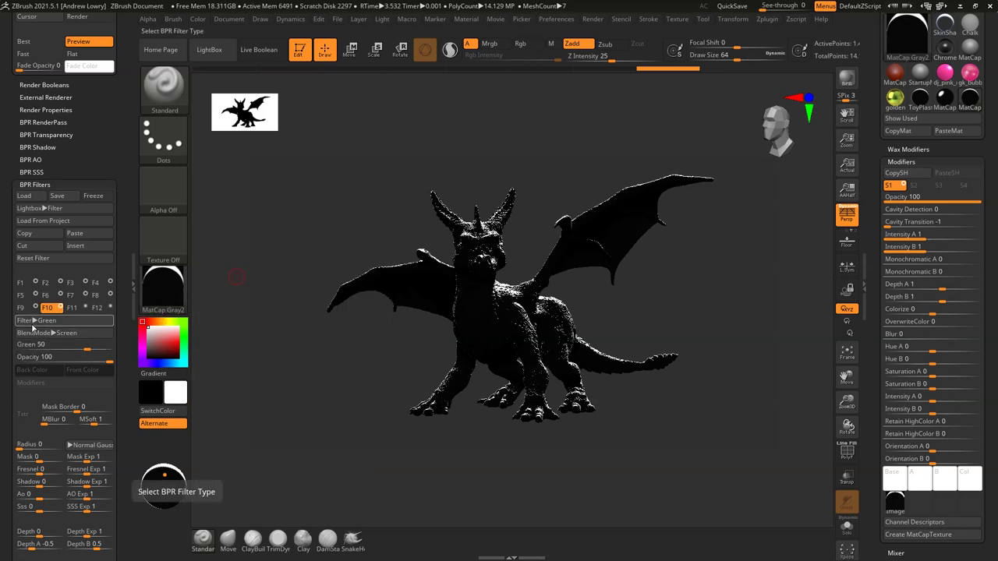
pyautogui.click(55, 334)
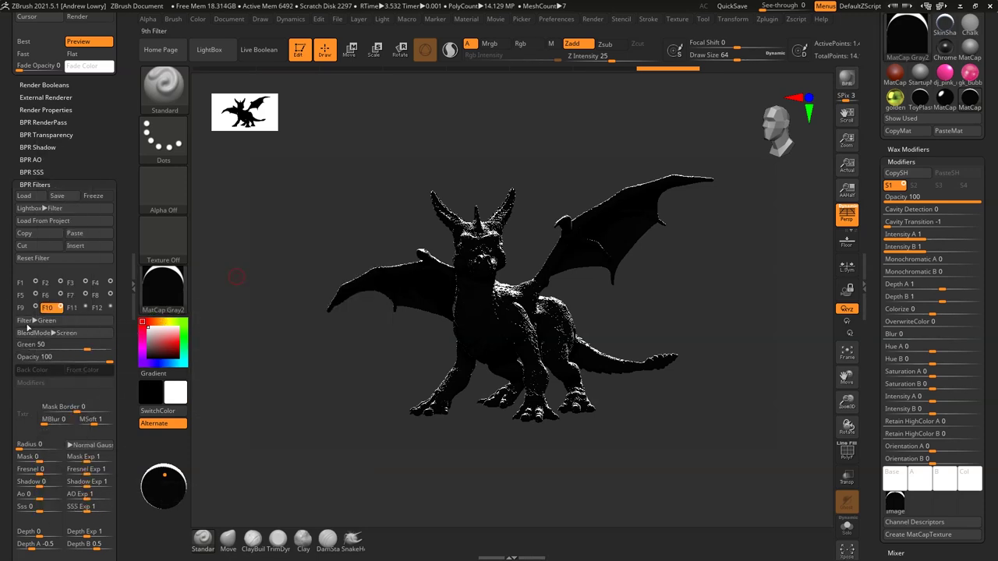
pyautogui.click(27, 321)
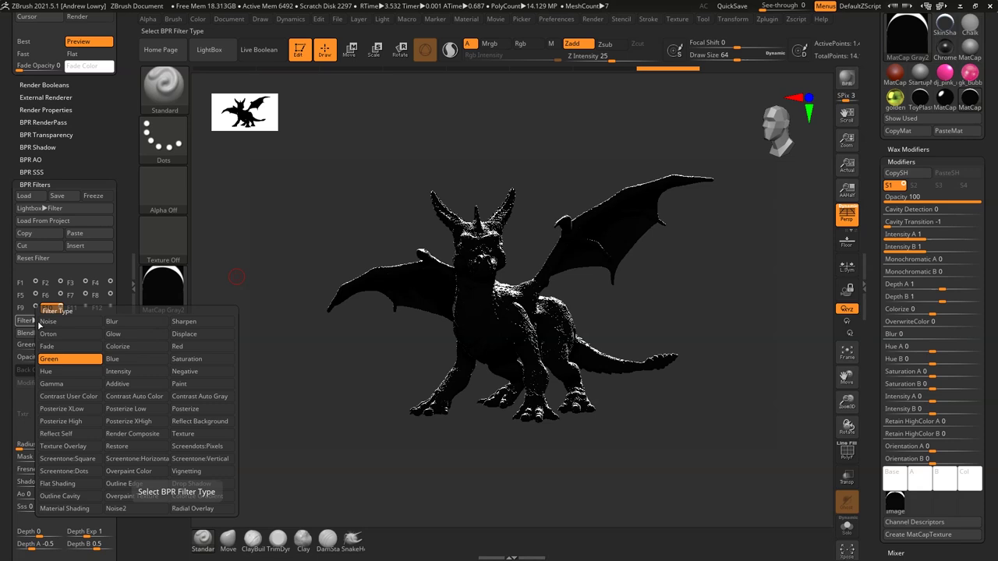
pyautogui.click(50, 509)
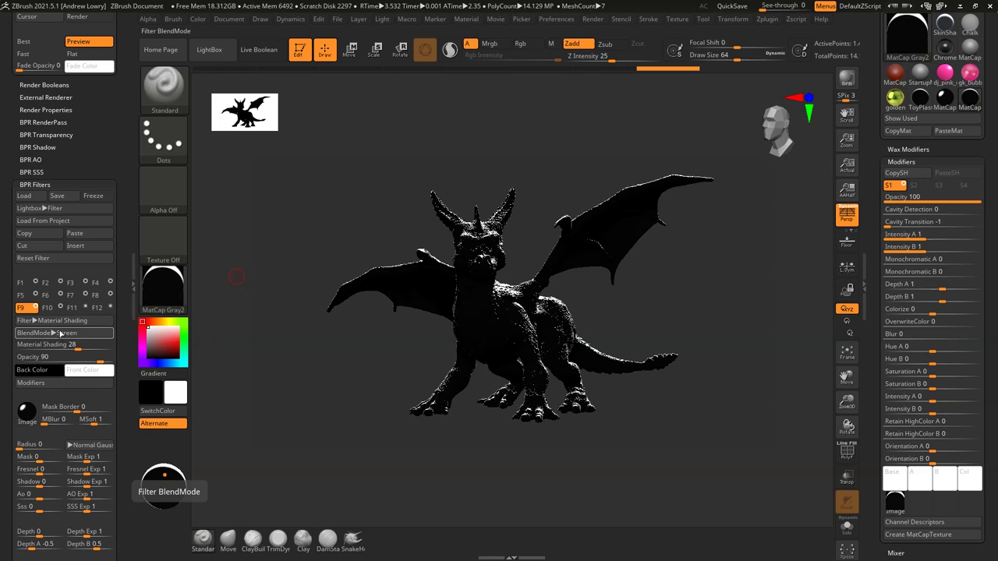
pyautogui.click(48, 308)
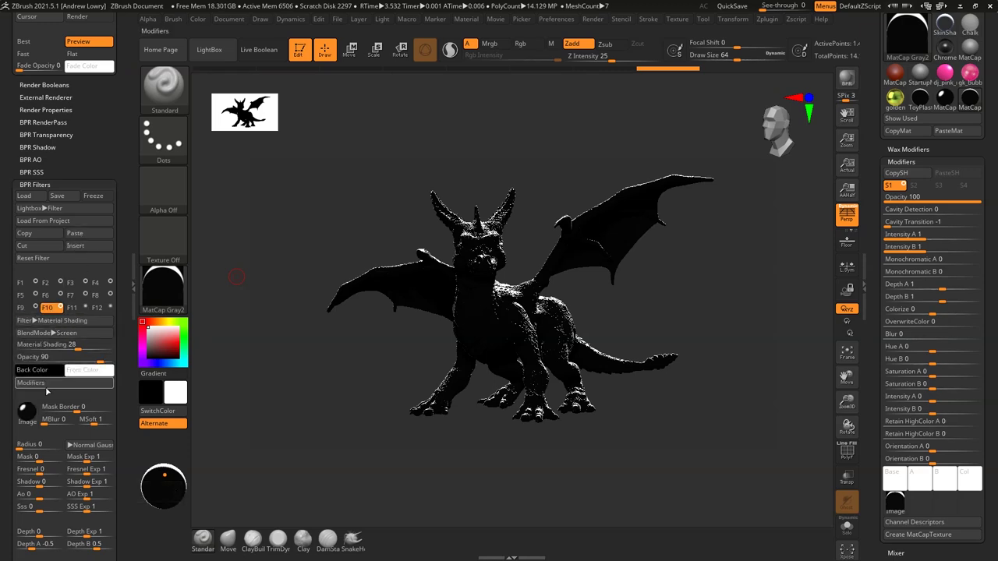
pyautogui.click(25, 413)
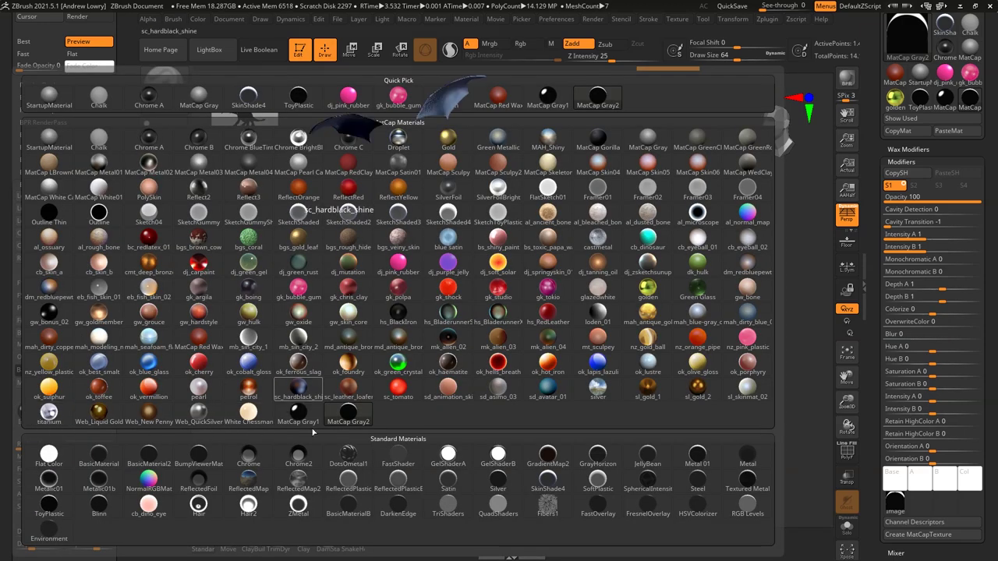
# Use MatCap Gray2 for the filter and give the dragon SkinShade4.
pyautogui.click(350, 417)
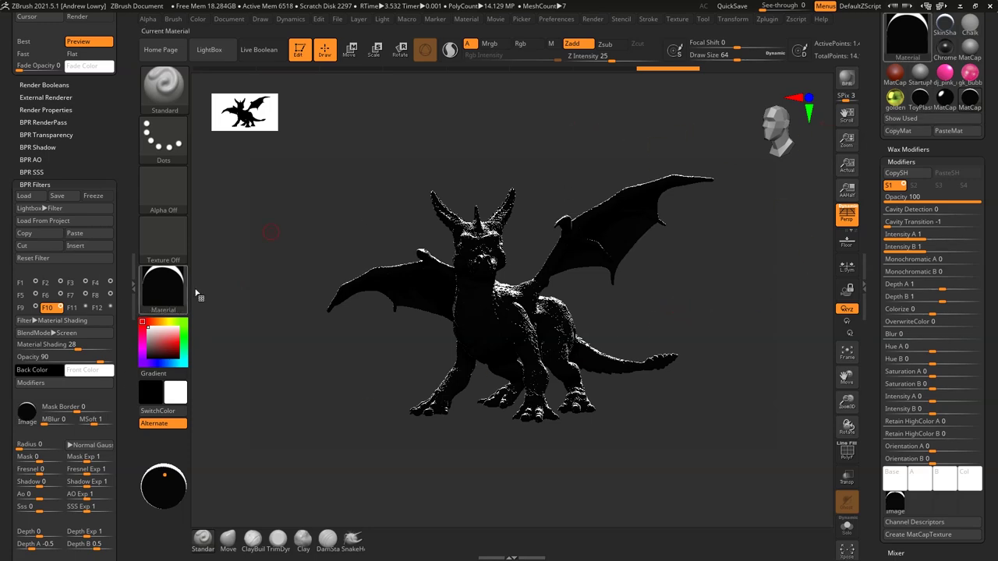
pyautogui.click(164, 286)
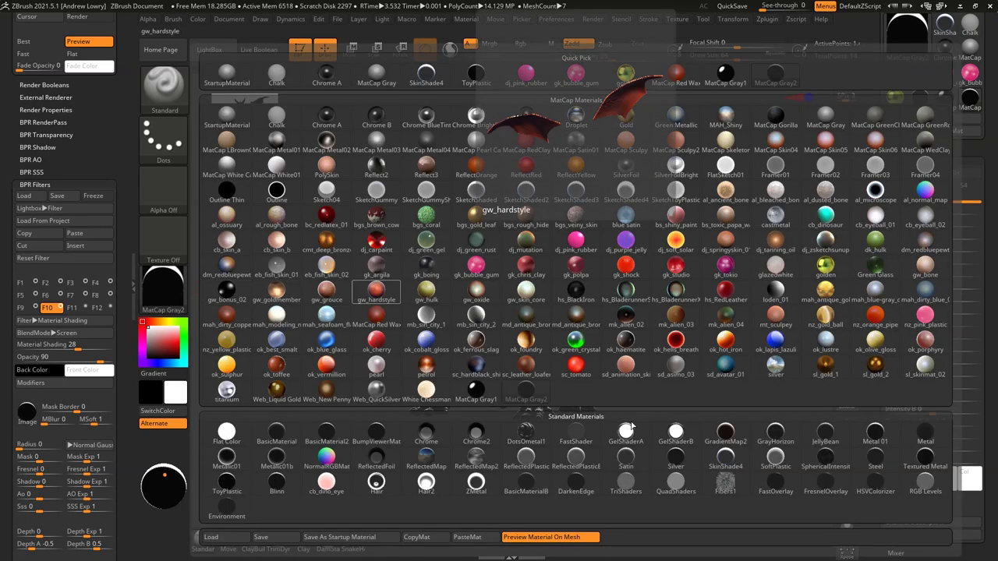
pyautogui.click(725, 458)
# Move the light to face the dragon head-on and lower Intensity to 0.8483.
pyautogui.scroll(6, 117, 105)
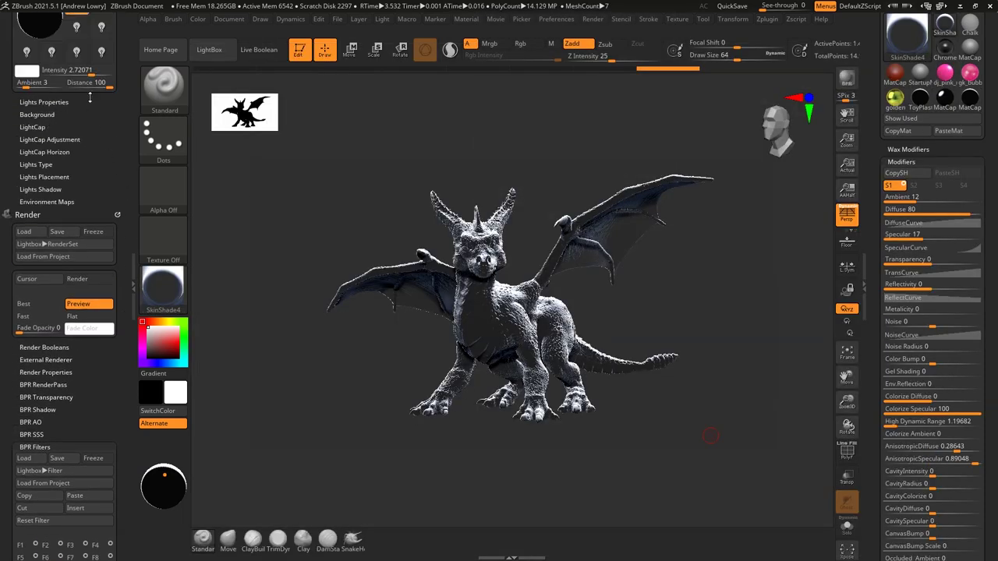
pyautogui.moveTo(35, 49); pyautogui.dragTo(34, 57)
pyautogui.moveTo(100, 124); pyautogui.dragTo(78, 125)
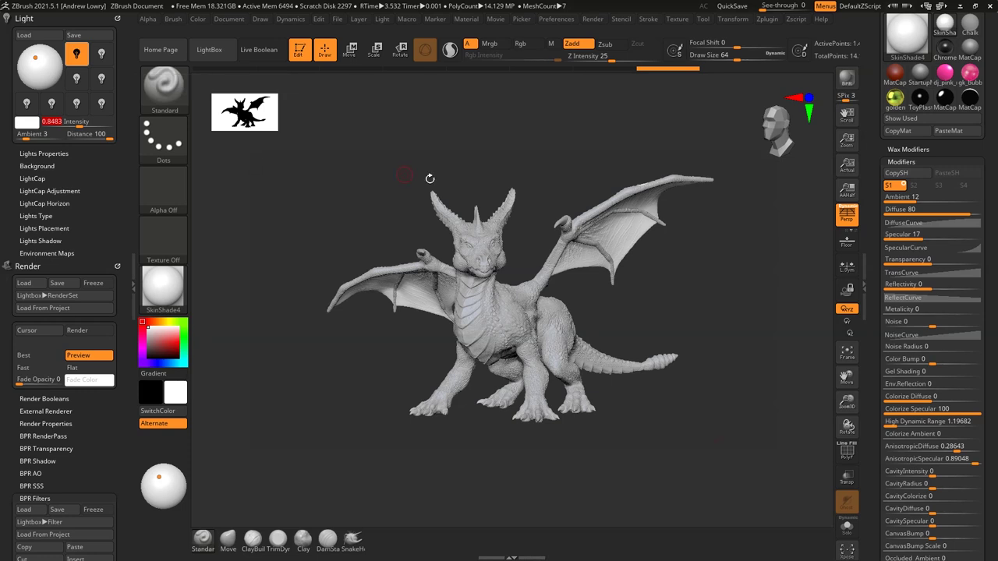
# Move the light to the upper left at Distance 90 and bring up the Subtool list.
pyautogui.moveTo(34, 61); pyautogui.dragTo(32, 52)
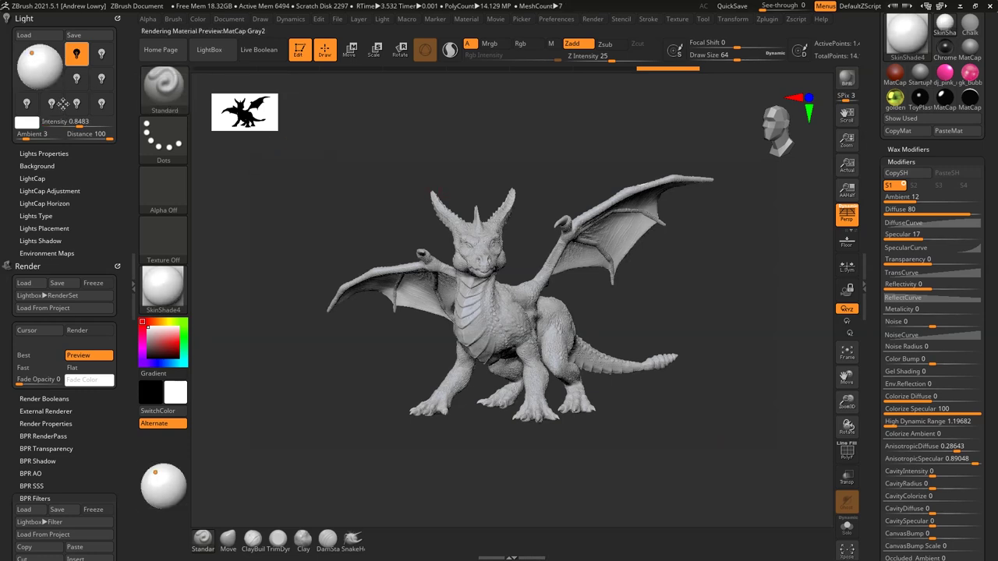
pyautogui.moveTo(114, 138); pyautogui.dragTo(106, 138)
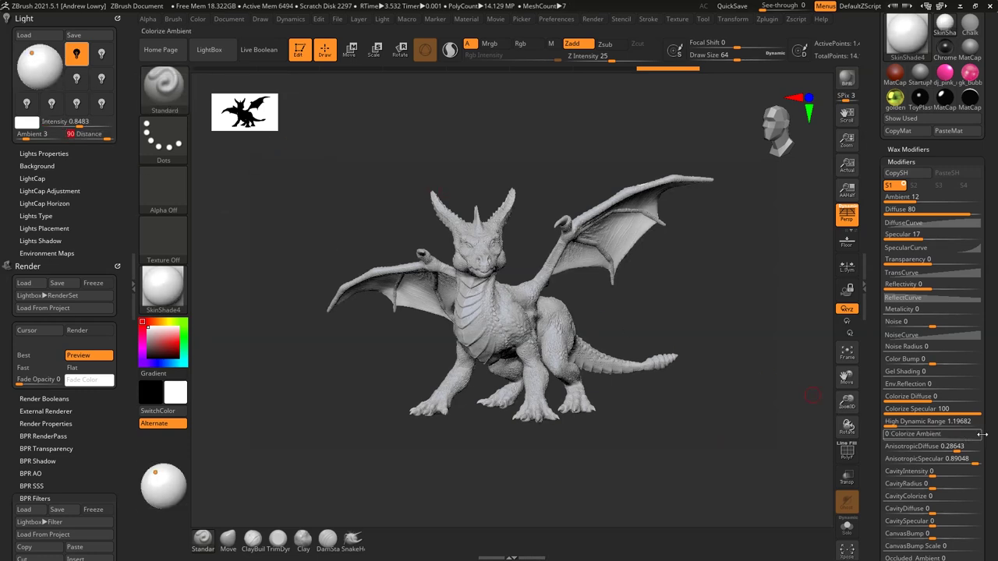
pyautogui.scroll(2, 913, 161)
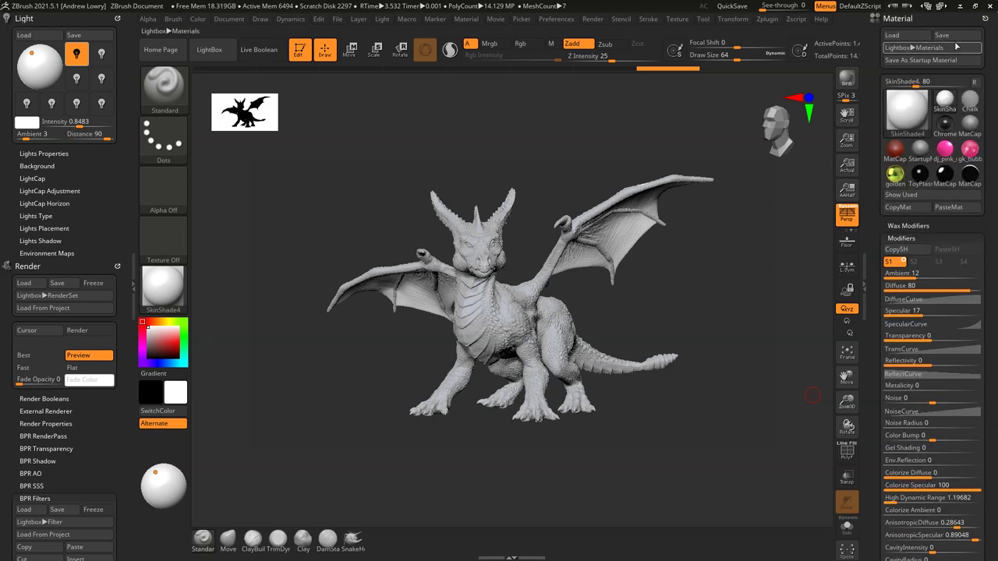
pyautogui.scroll(-8, 988, 190)
pyautogui.scroll(-5, 986, 175)
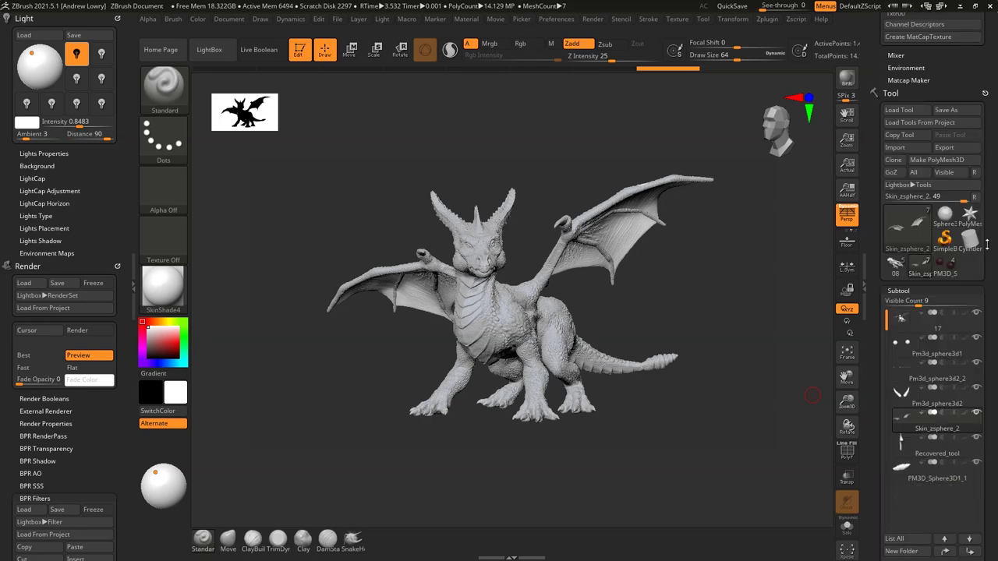
pyautogui.moveTo(964, 322)
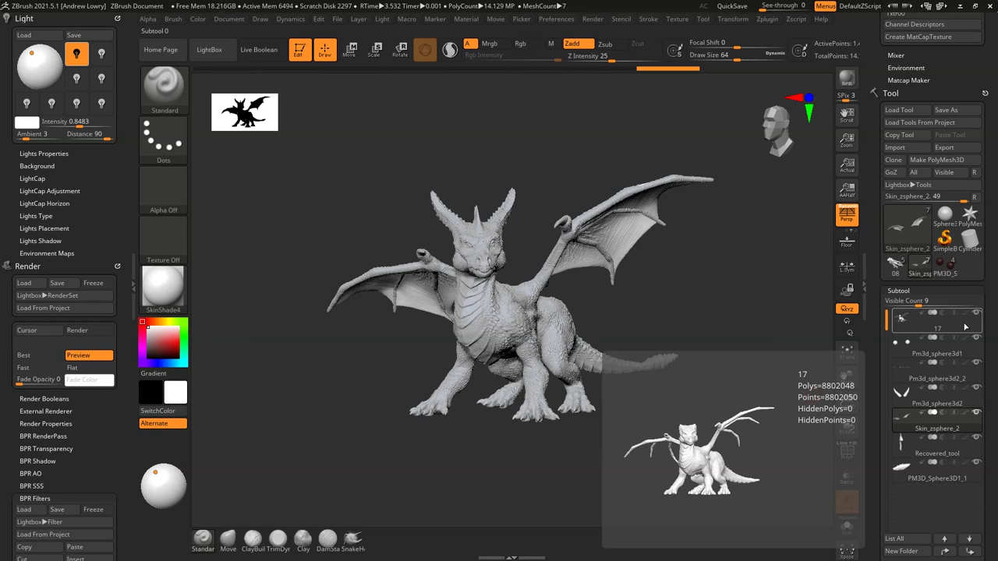
pyautogui.press('shift')
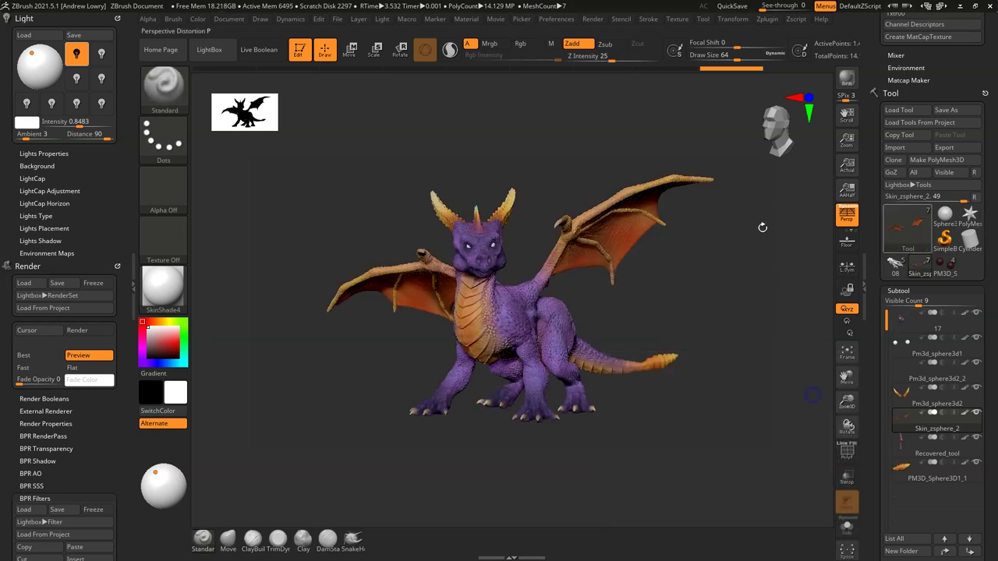
# Snap to the Cust1 front view, BPR render, and raise F10's opacity to 100.
pyautogui.click(229, 19)
pyautogui.click(294, 417)
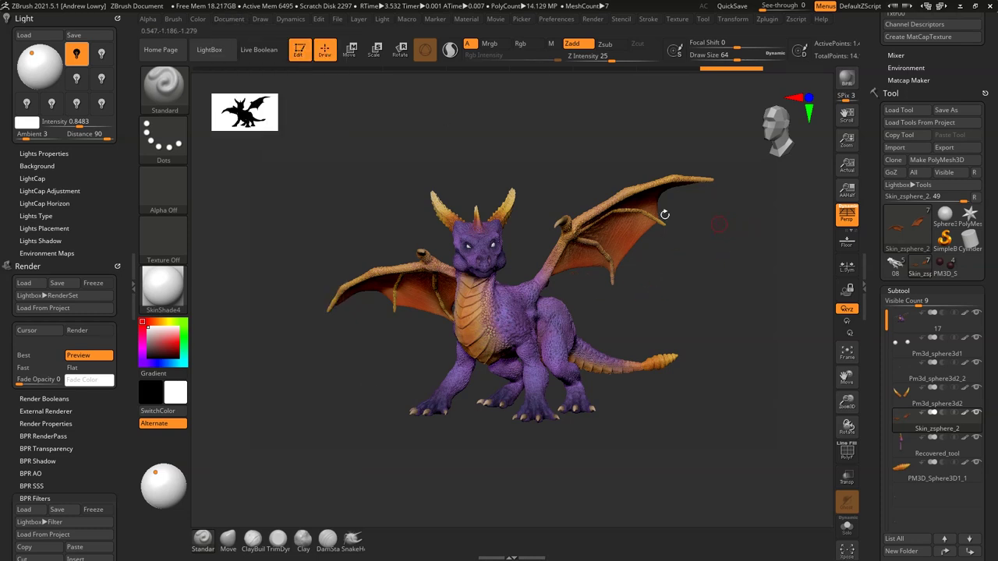
pyautogui.click(846, 77)
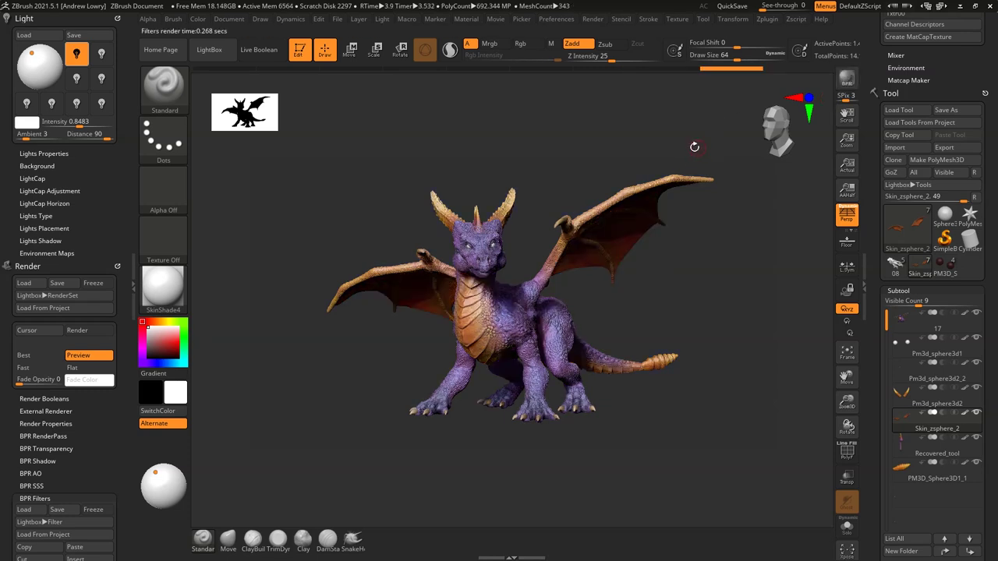
pyautogui.scroll(-8, 58, 331)
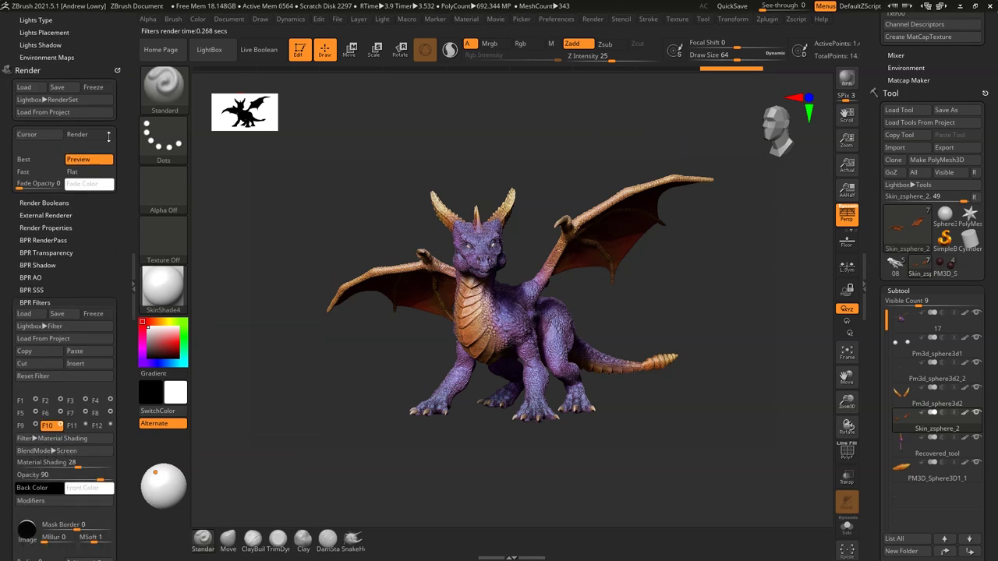
pyautogui.moveTo(68, 375)
pyautogui.mouseDown()
pyautogui.moveTo(102, 390)
pyautogui.moveTo(93, 377)
pyautogui.mouseUp()
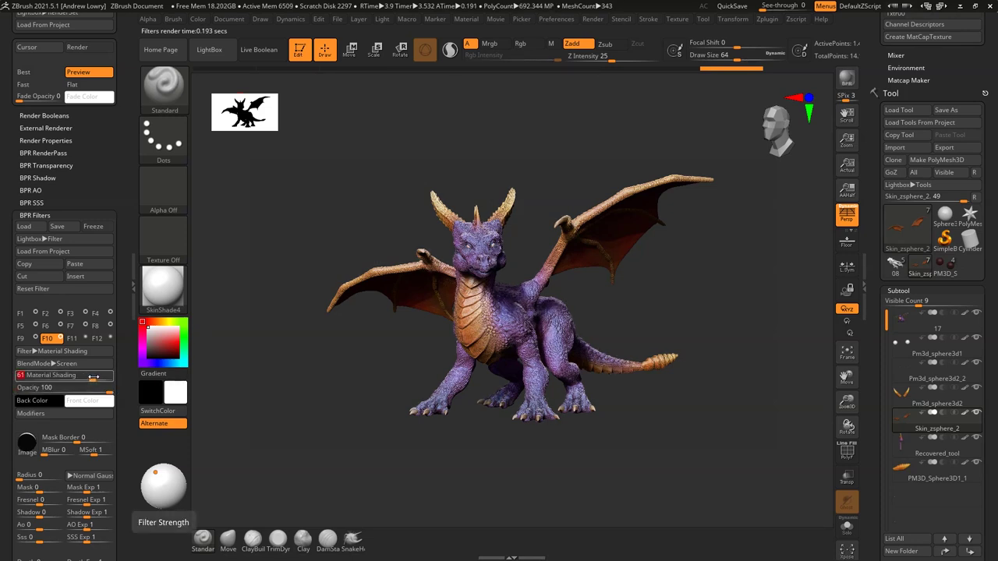
# Set F10's blend mode to Lighten and lower the other Material Shading filter to 16.
pyautogui.click(47, 364)
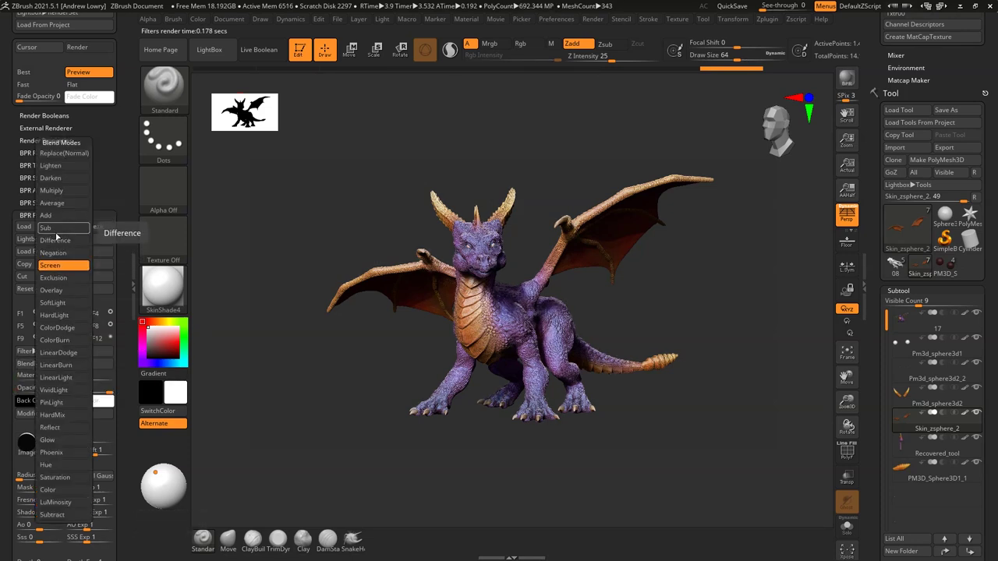
pyautogui.click(58, 166)
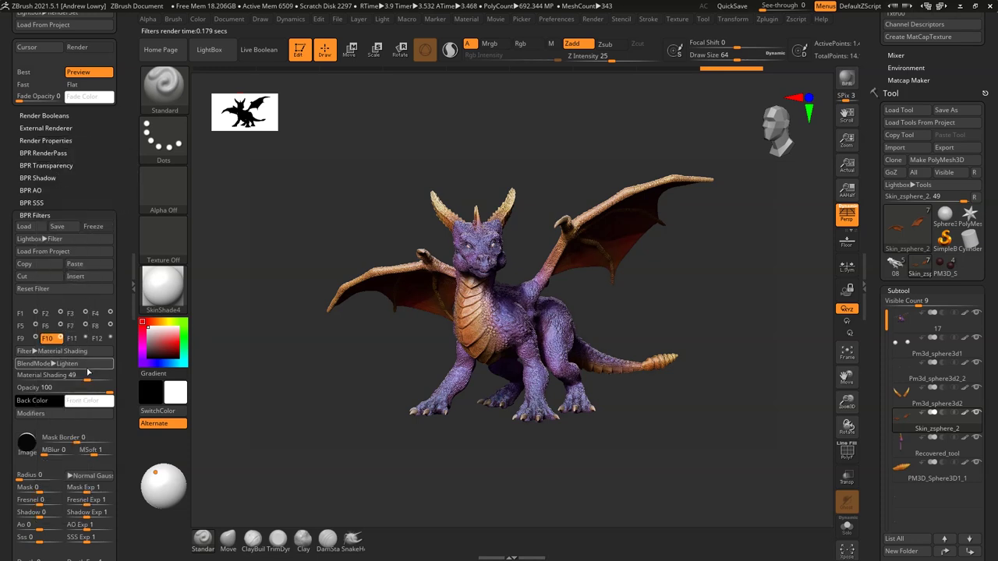
pyautogui.moveTo(87, 376); pyautogui.dragTo(100, 378)
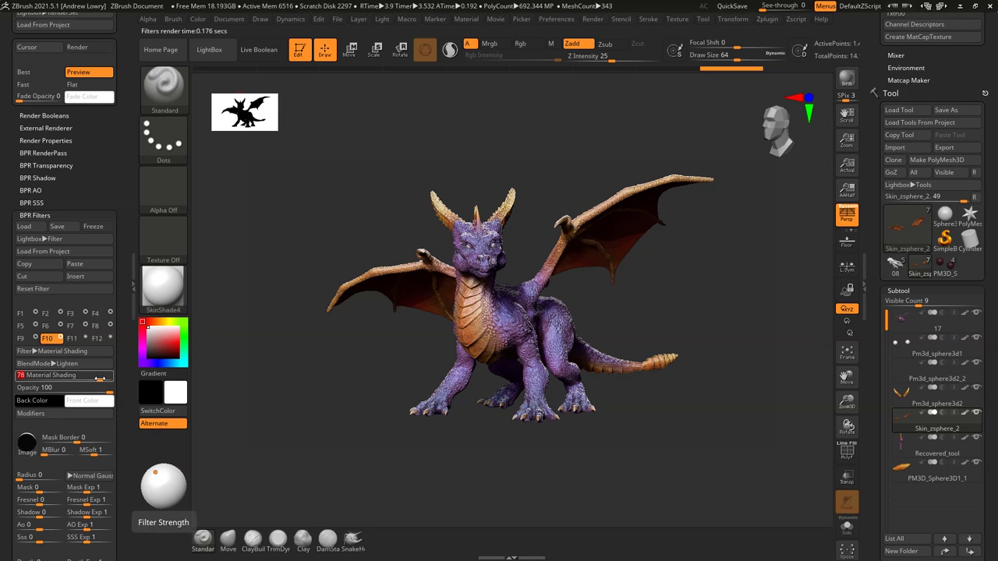
pyautogui.click(32, 340)
pyautogui.click(70, 377)
pyautogui.write('5')
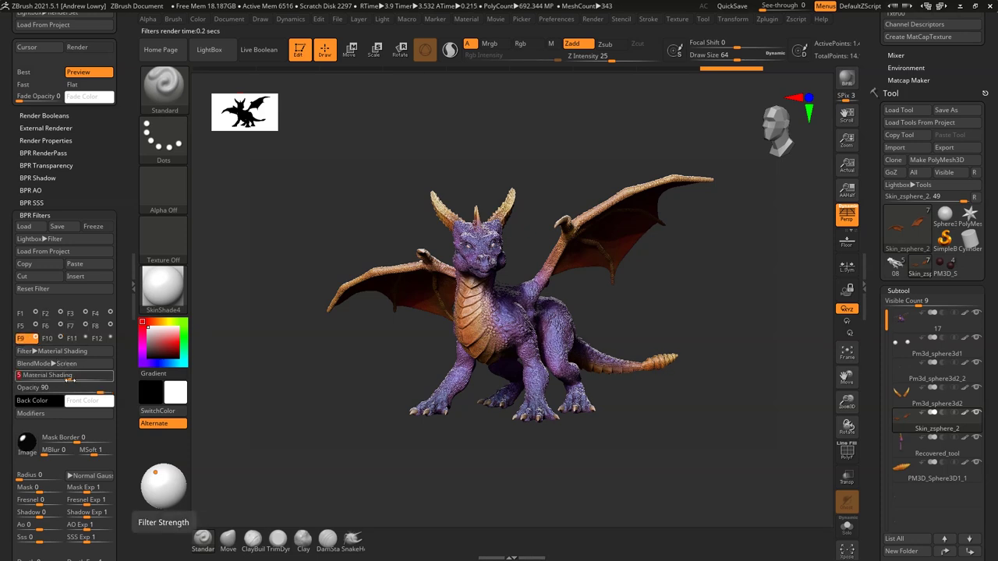
pyautogui.press('BackSpace')
pyautogui.write('16')
pyautogui.press('Return')
pyautogui.click(105, 392)
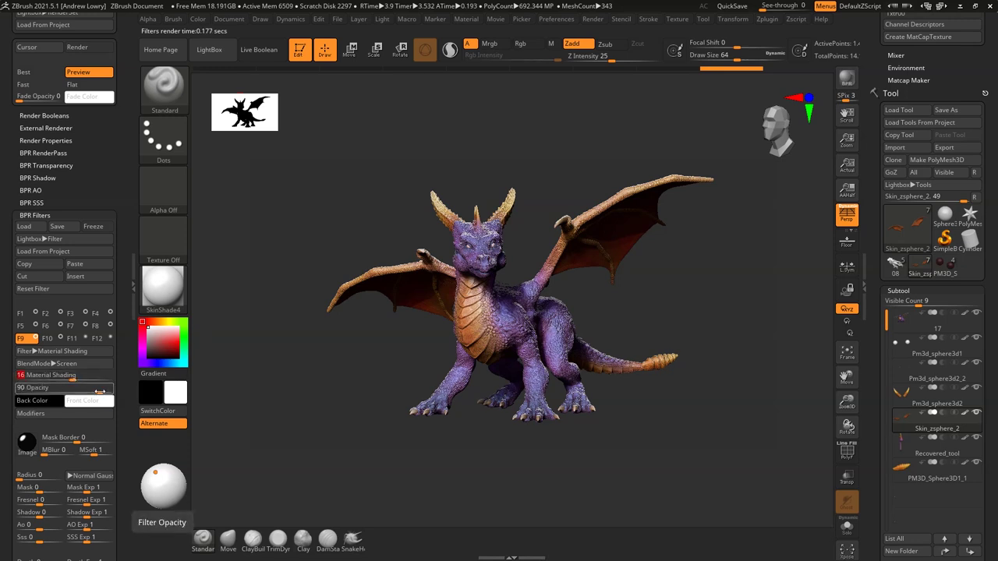
# Enable Overwrite Mesh Color on the Lighten filter, keeping shadows on after comparing.
pyautogui.click(47, 338)
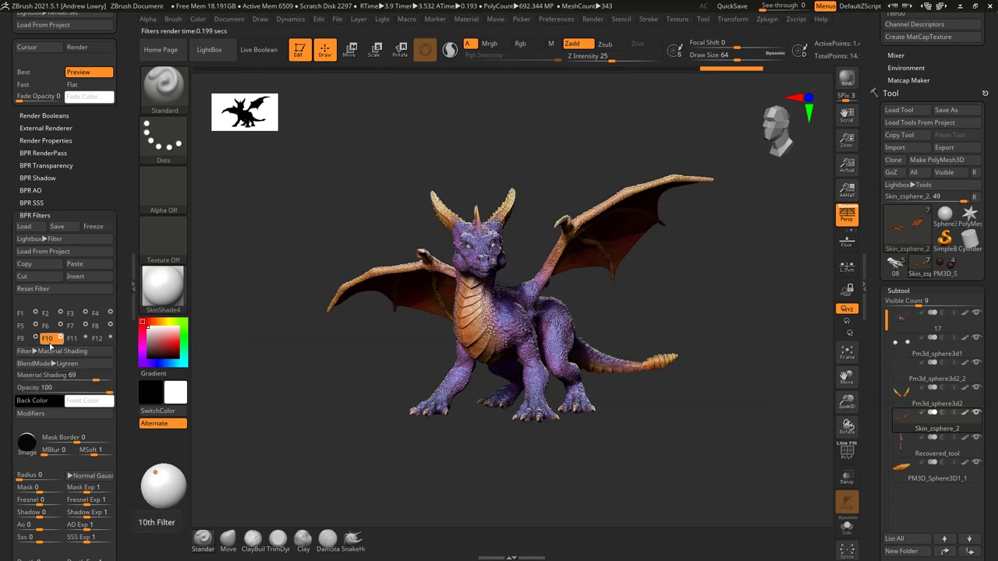
pyautogui.click(55, 415)
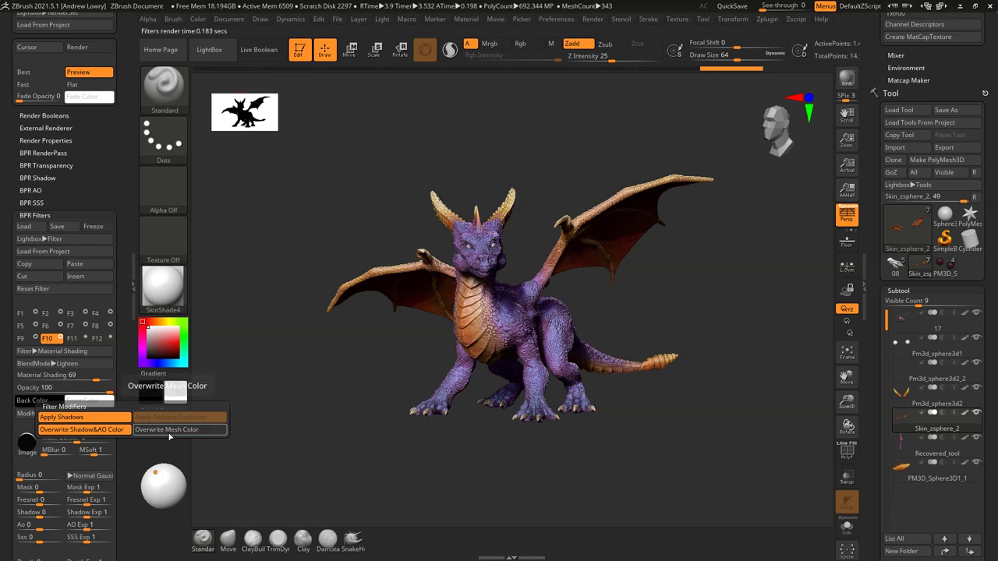
pyautogui.click(169, 430)
pyautogui.click(107, 419)
pyautogui.click(107, 419)
pyautogui.click(106, 418)
pyautogui.click(107, 418)
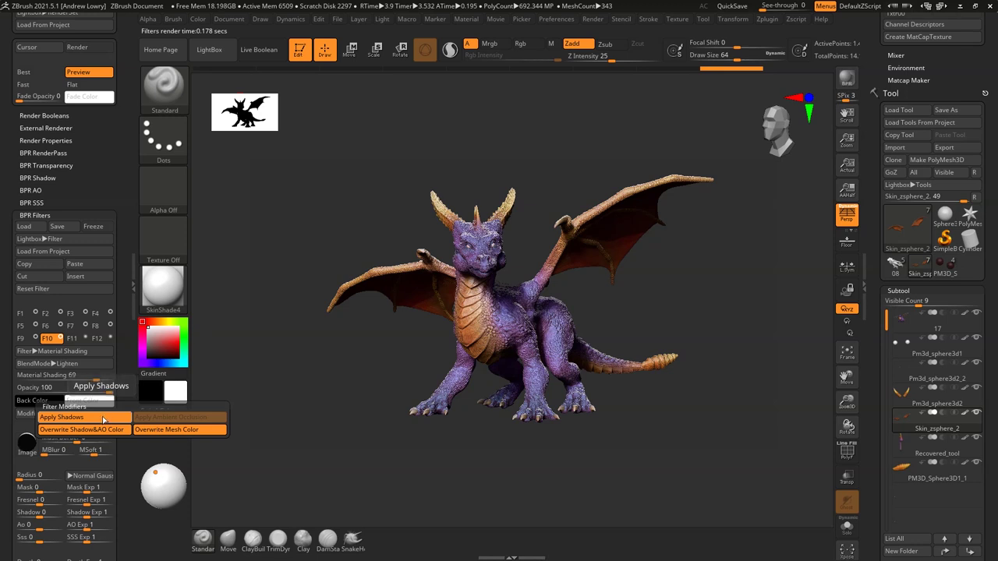
pyautogui.click(103, 419)
pyautogui.click(103, 419)
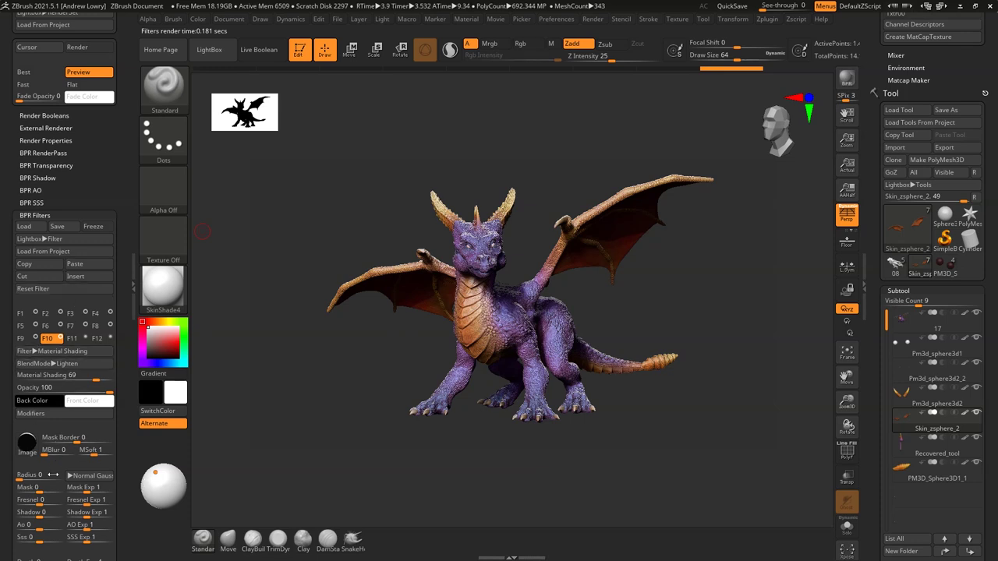
# Set the filter radius to 0, mask border to 7, and shadow modulation to 0.
pyautogui.moveTo(31, 475); pyautogui.dragTo(17, 475)
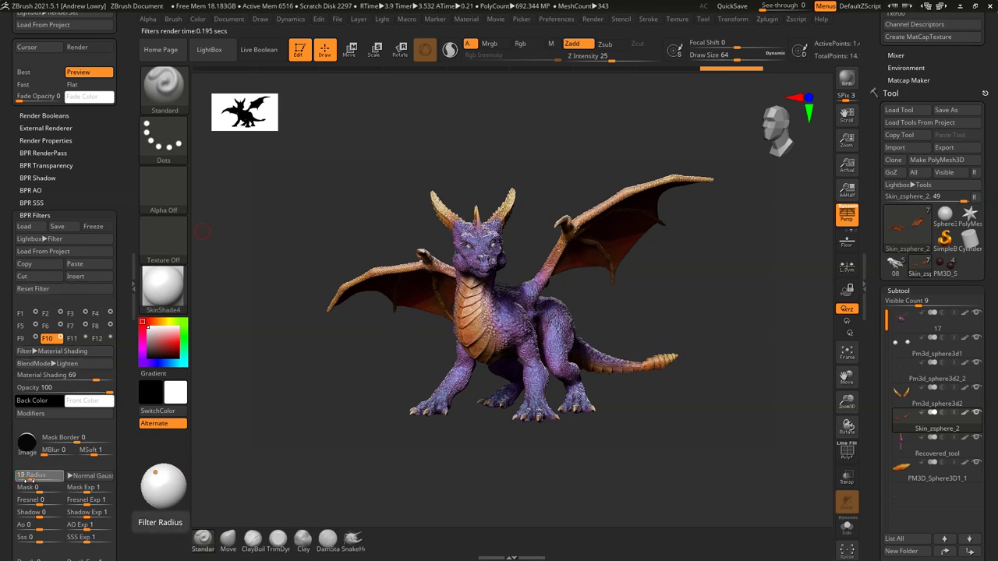
pyautogui.moveTo(64, 439)
pyautogui.mouseDown()
pyautogui.moveTo(88, 442)
pyautogui.moveTo(72, 441)
pyautogui.mouseUp()
pyautogui.scroll(-5, 124, 470)
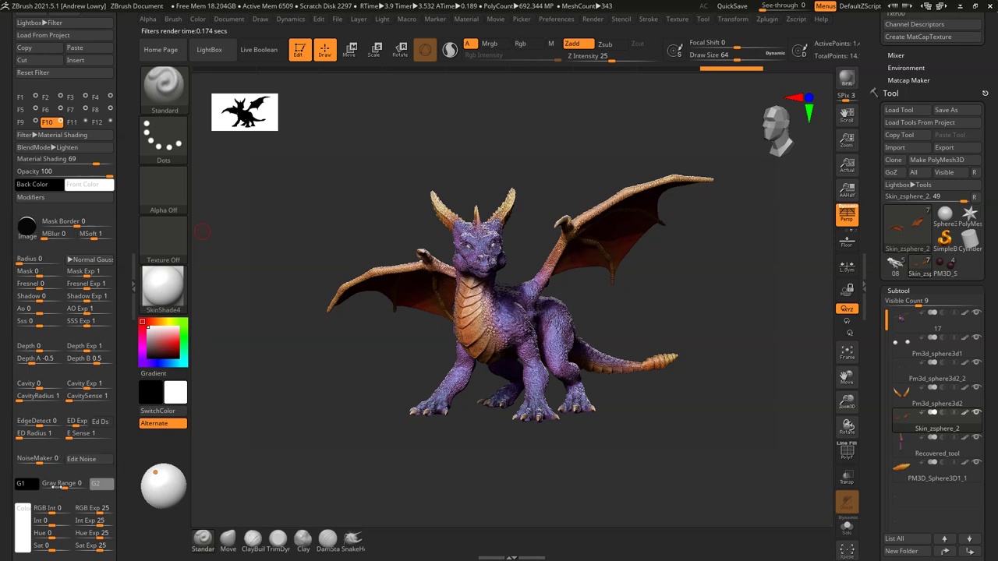
pyautogui.moveTo(37, 296); pyautogui.dragTo(36, 299)
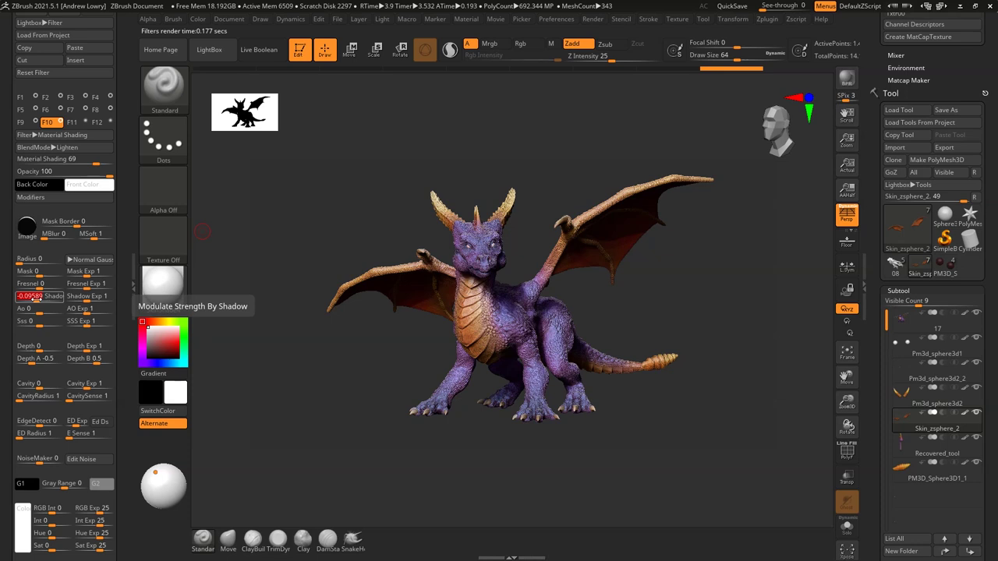
pyautogui.press('Escape')
pyautogui.click(39, 301)
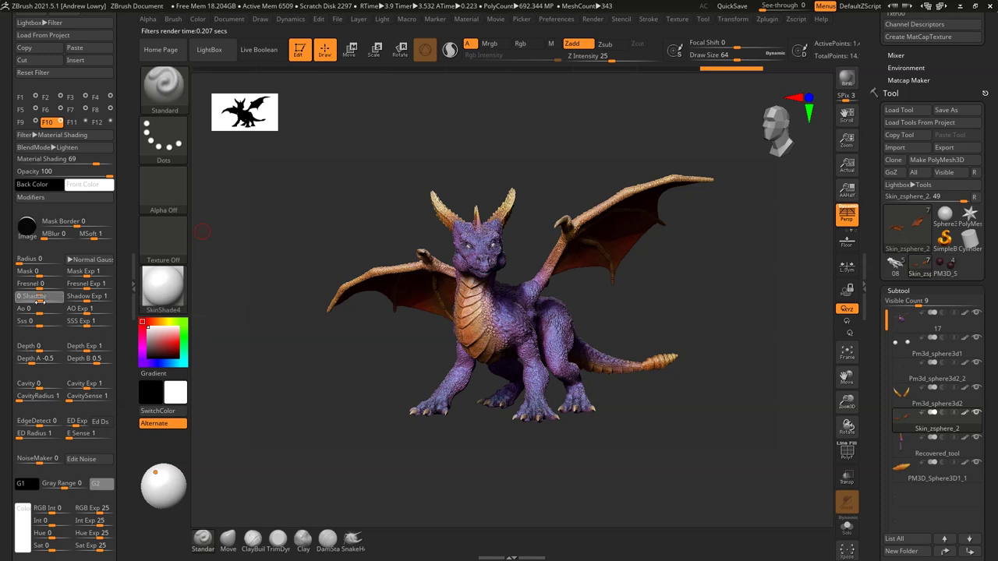
pyautogui.press('Return')
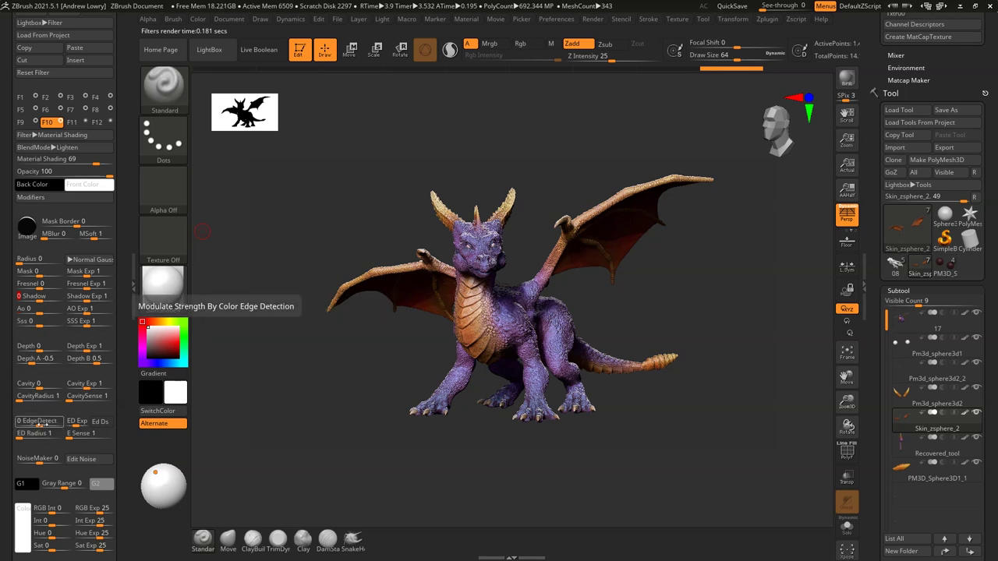
# Set edge detection to 0.61 and raise F10's strength to 92.
pyautogui.moveTo(39, 426); pyautogui.dragTo(47, 426)
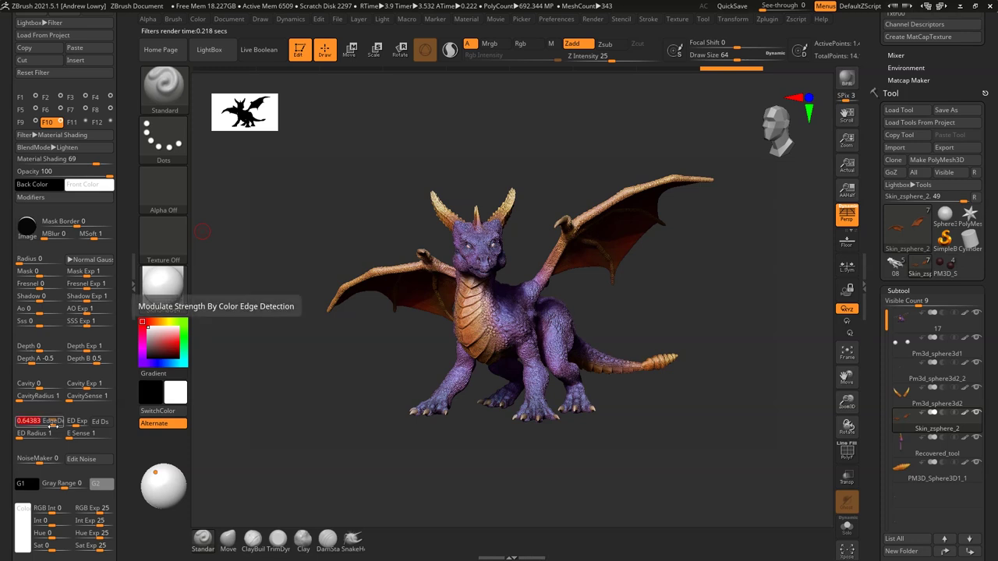
pyautogui.moveTo(53, 423); pyautogui.dragTo(54, 423)
pyautogui.moveTo(53, 423); pyautogui.dragTo(53, 424)
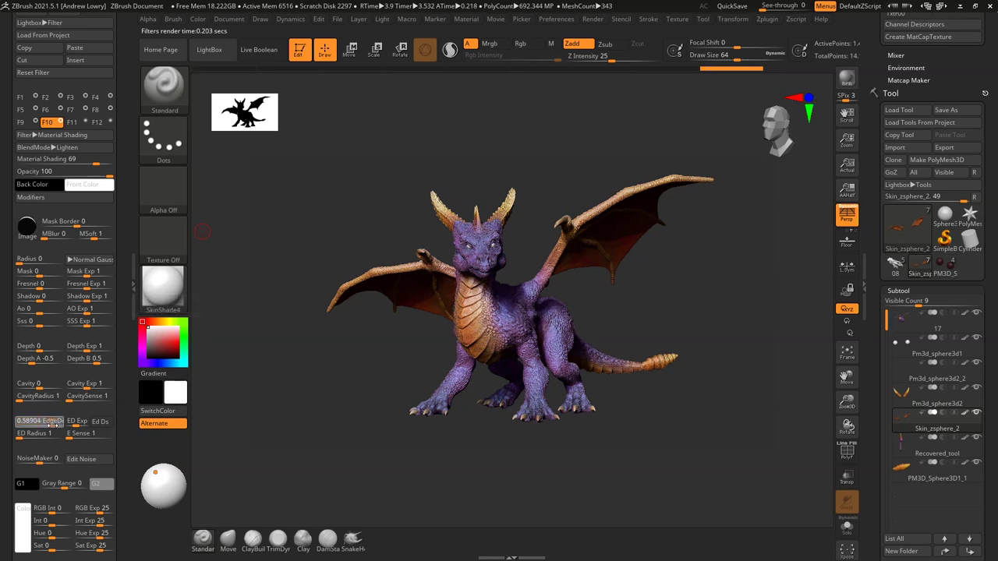
pyautogui.moveTo(94, 160); pyautogui.dragTo(106, 159)
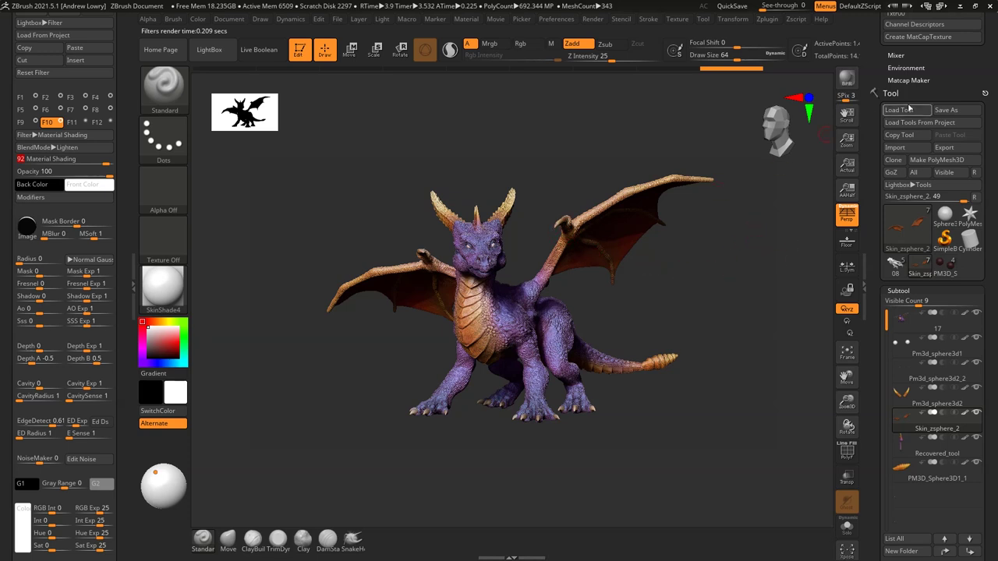
pyautogui.scroll(8, 121, 89)
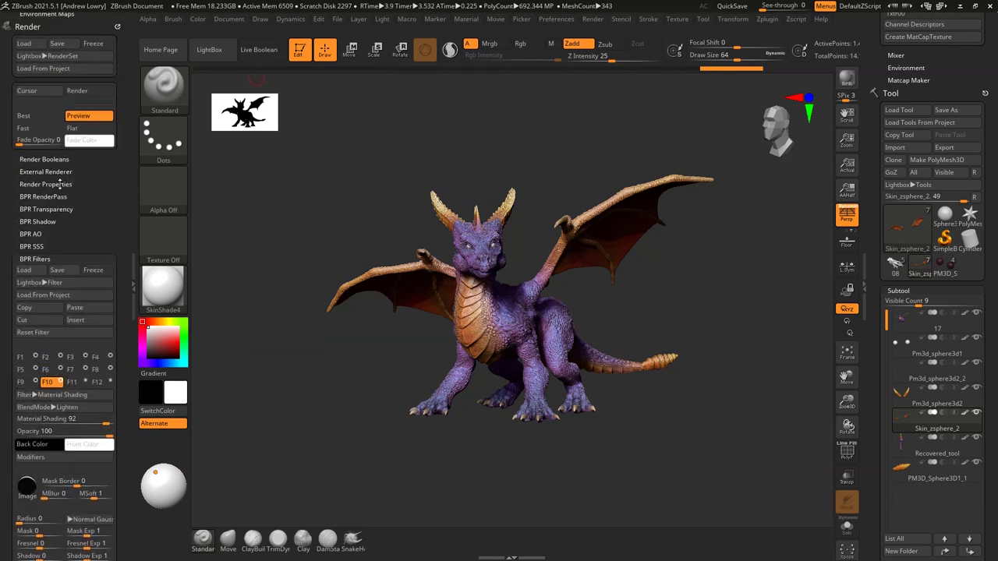
# Turn on ambient occlusion in the Render Properties.
pyautogui.click(43, 184)
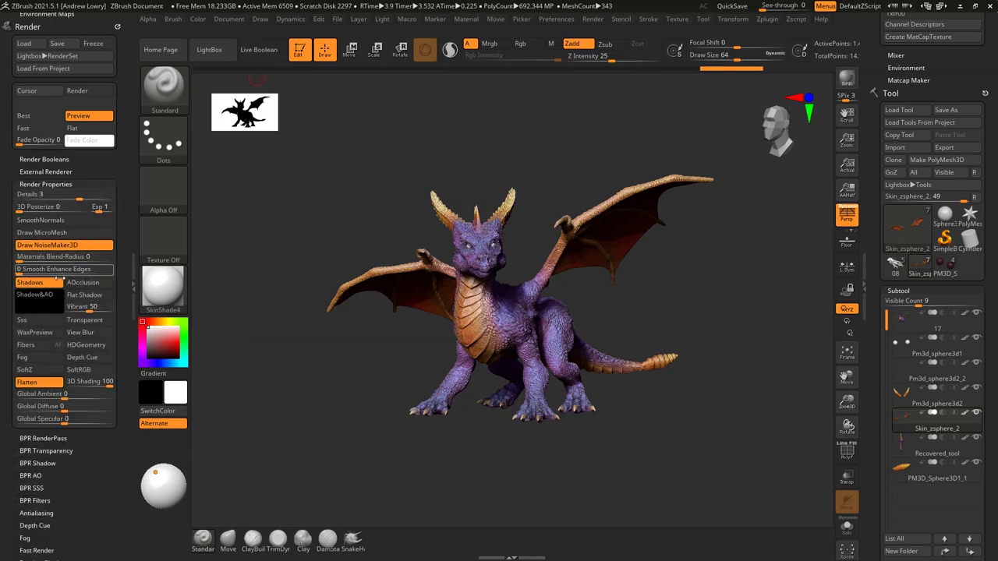
pyautogui.click(83, 283)
pyautogui.scroll(-5, 125, 257)
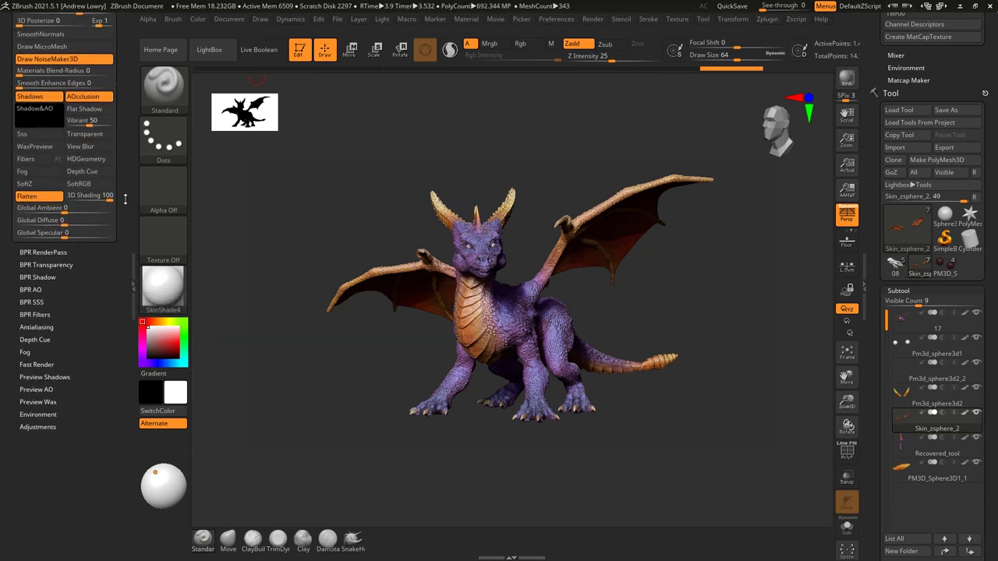
# Set BPR AO resolution to 4347, blur to 1 and viewer depth to 1, then BPR-render the dragon.
pyautogui.click(29, 290)
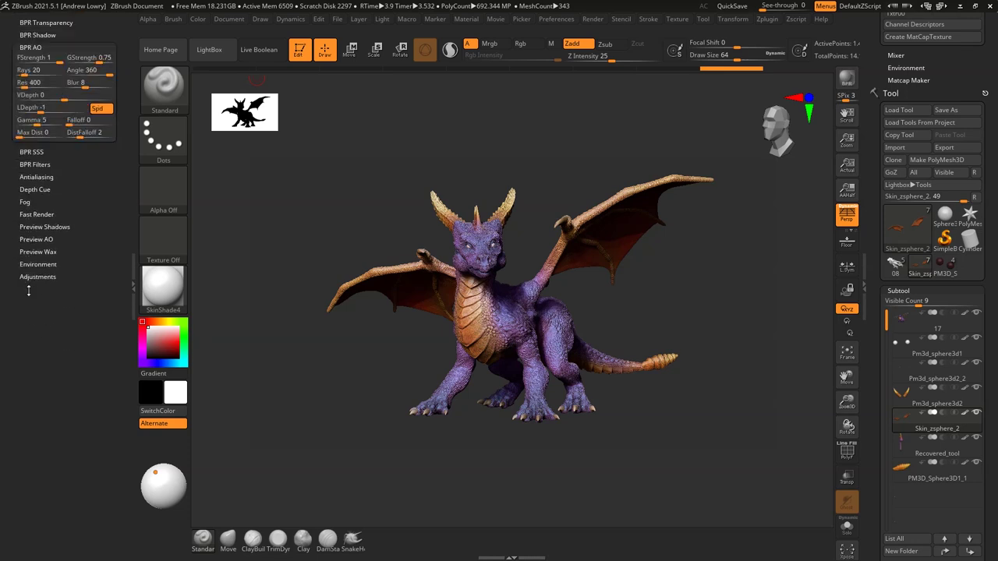
pyautogui.moveTo(90, 248); pyautogui.dragTo(90, 284)
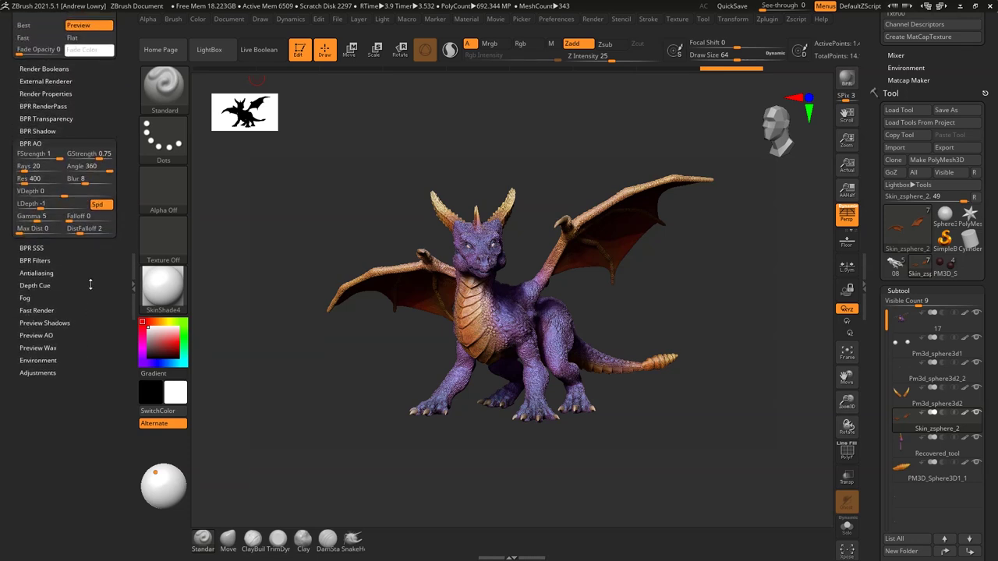
pyautogui.moveTo(24, 182); pyautogui.dragTo(48, 184)
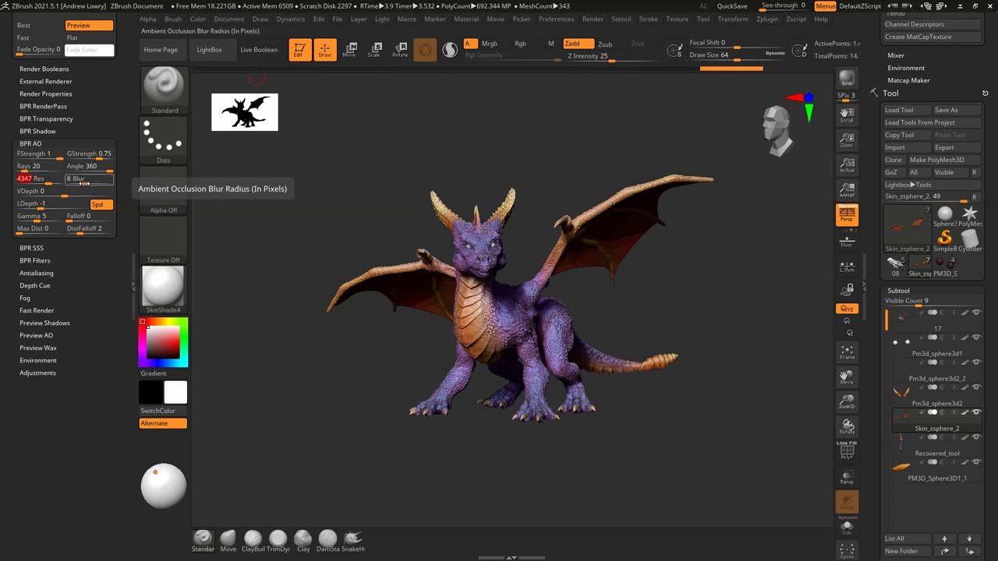
pyautogui.moveTo(84, 183); pyautogui.dragTo(72, 184)
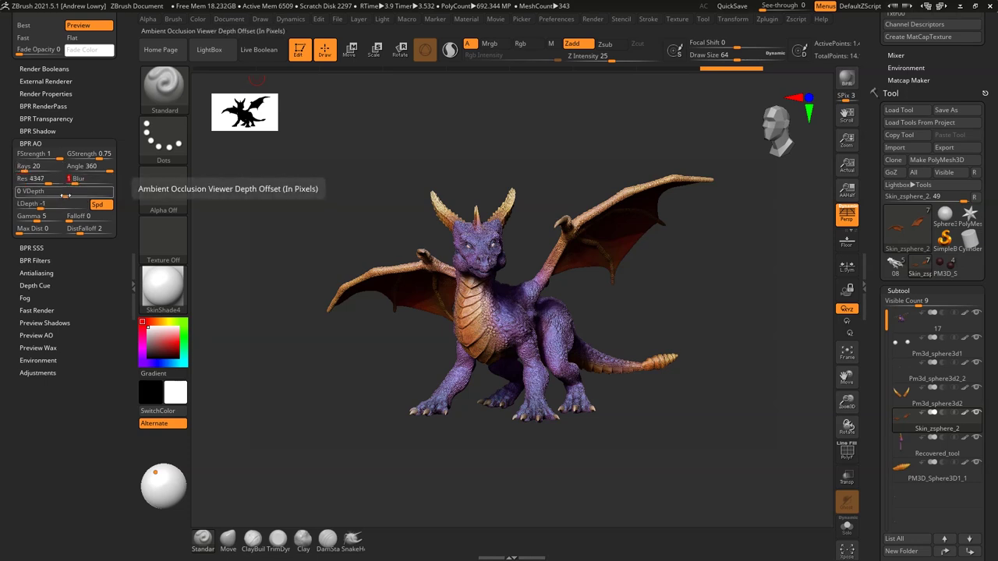
pyautogui.moveTo(64, 195); pyautogui.dragTo(81, 196)
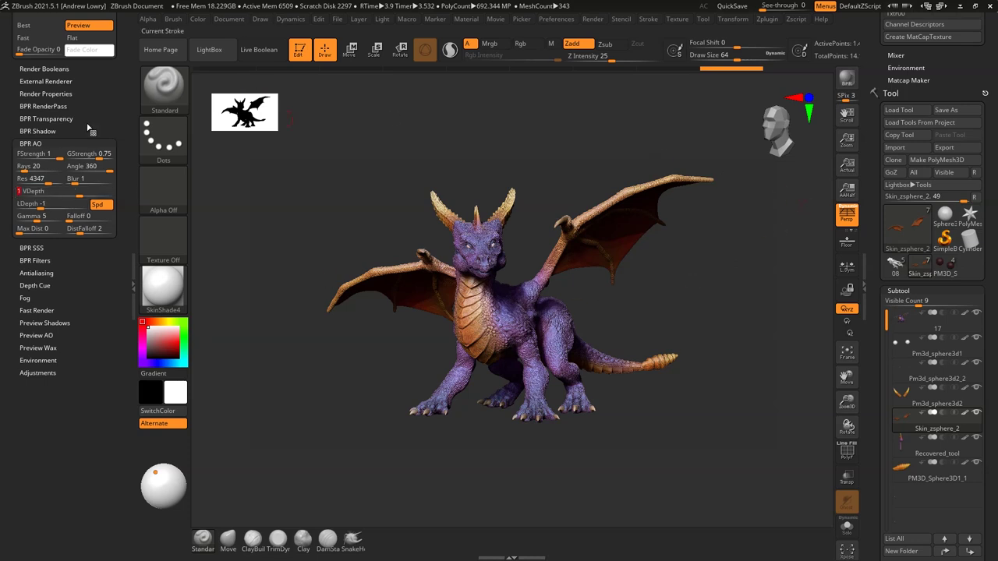
pyautogui.click(847, 82)
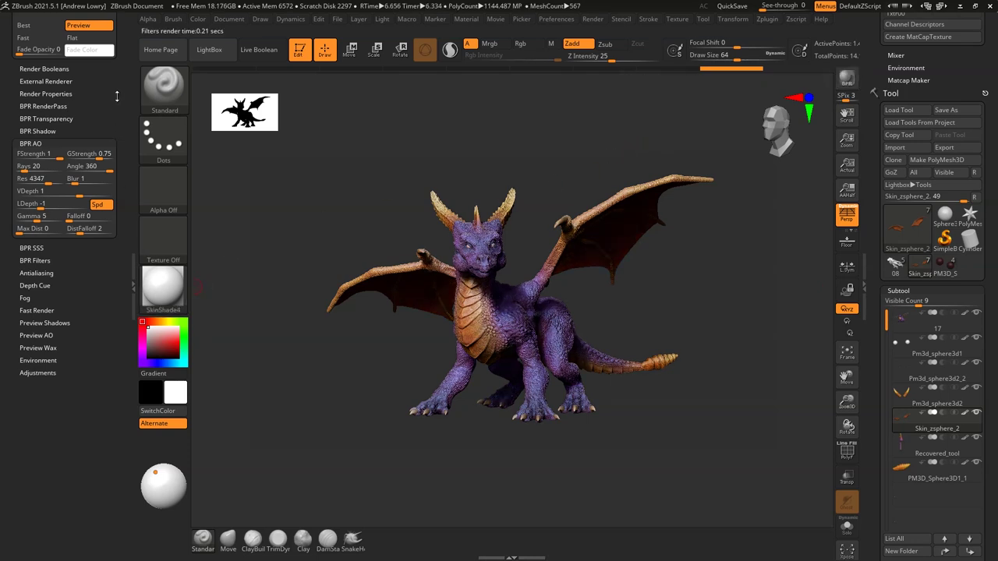
# Show the individual render pass maps, including the AO map, in BPR RenderPass.
pyautogui.scroll(1, 67, 96)
pyautogui.click(64, 102)
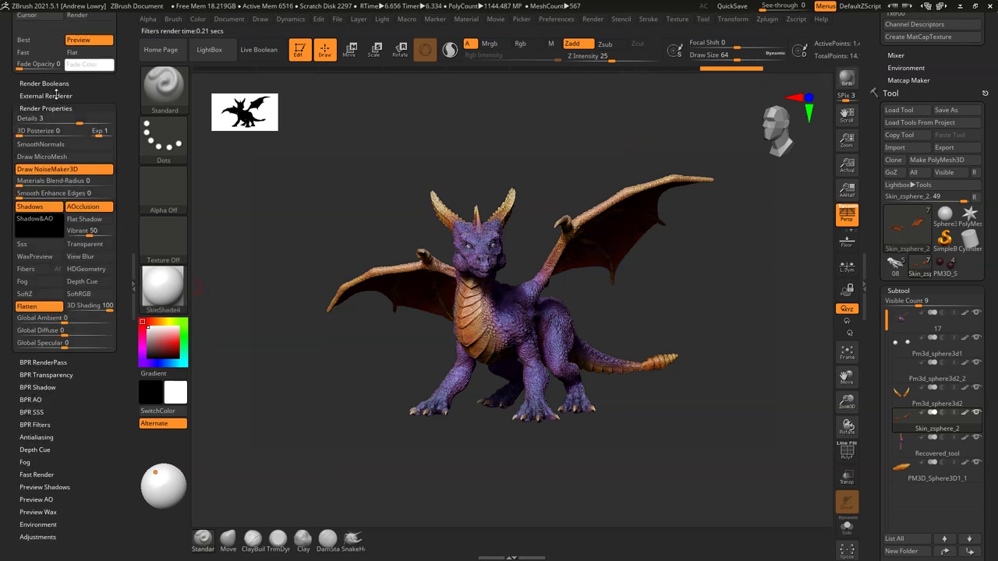
pyautogui.click(54, 362)
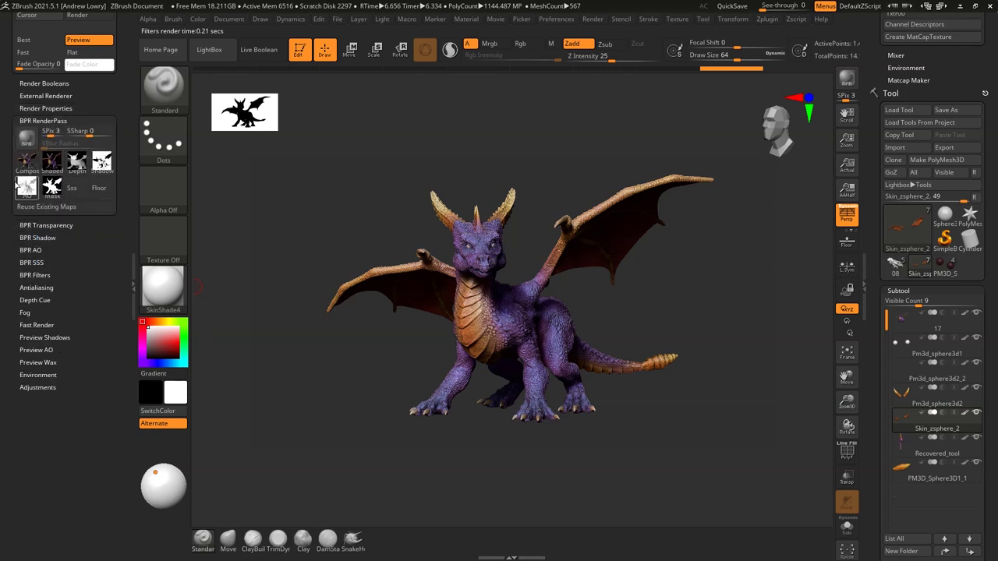
pyautogui.moveTo(28, 195)
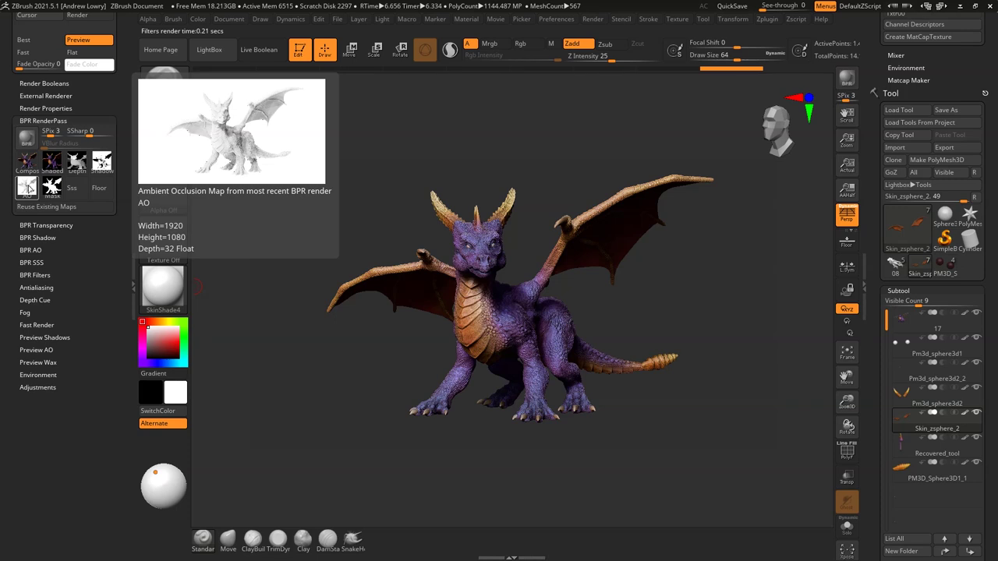
# Raise the BPR Shadow rays from 12 to 60 and re-render the dragon.
pyautogui.click(52, 237)
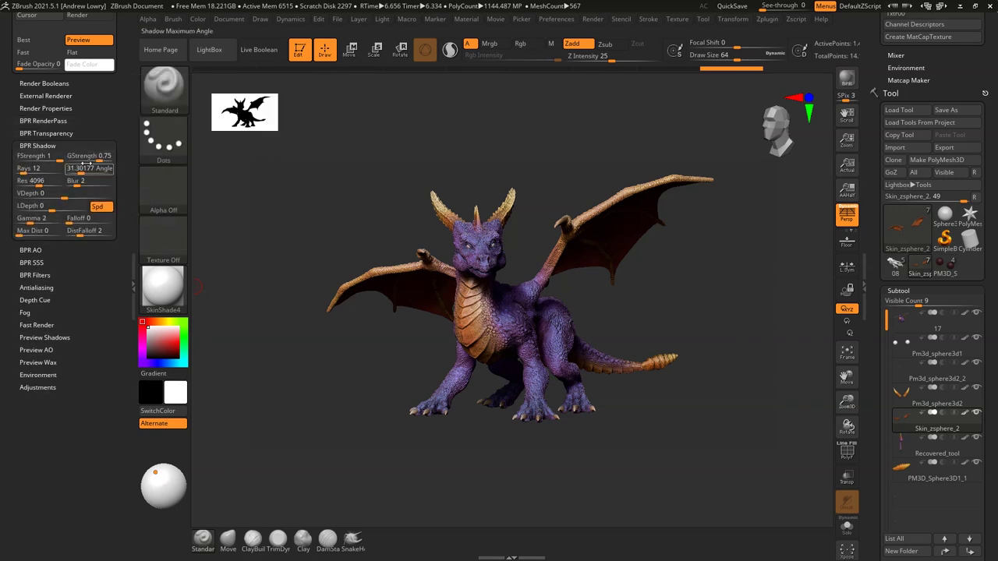
pyautogui.click(23, 170)
pyautogui.write('60')
pyautogui.press('Return')
pyautogui.click(28, 169)
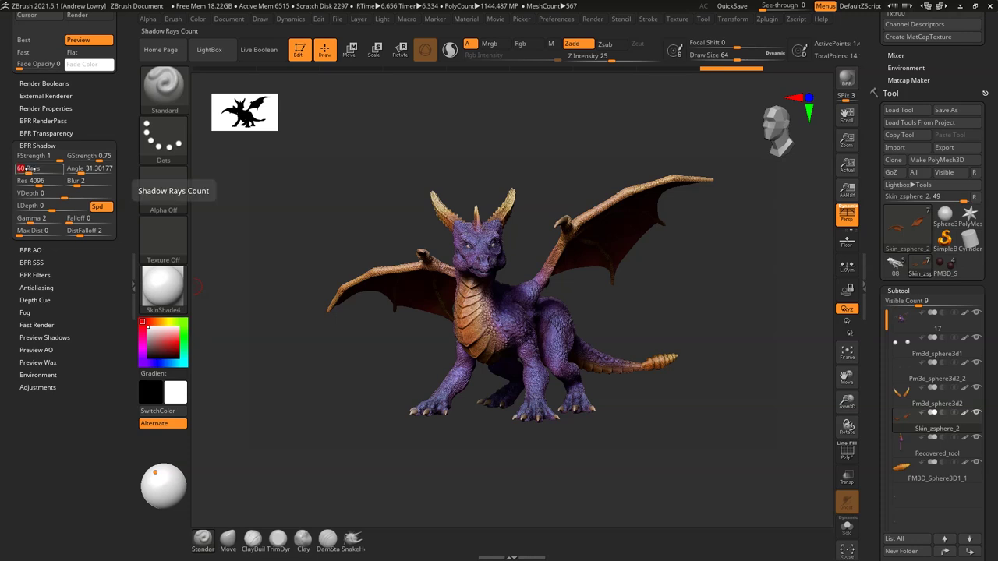
pyautogui.click(846, 75)
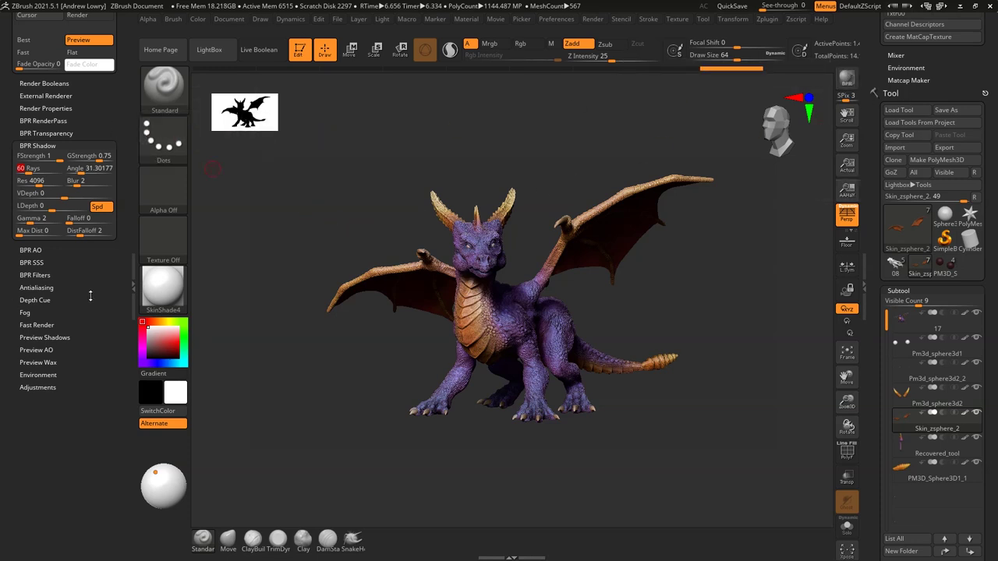
pyautogui.click(47, 145)
# Run a fresh BPR render of the dragon and review its render pass maps.
pyautogui.click(82, 133)
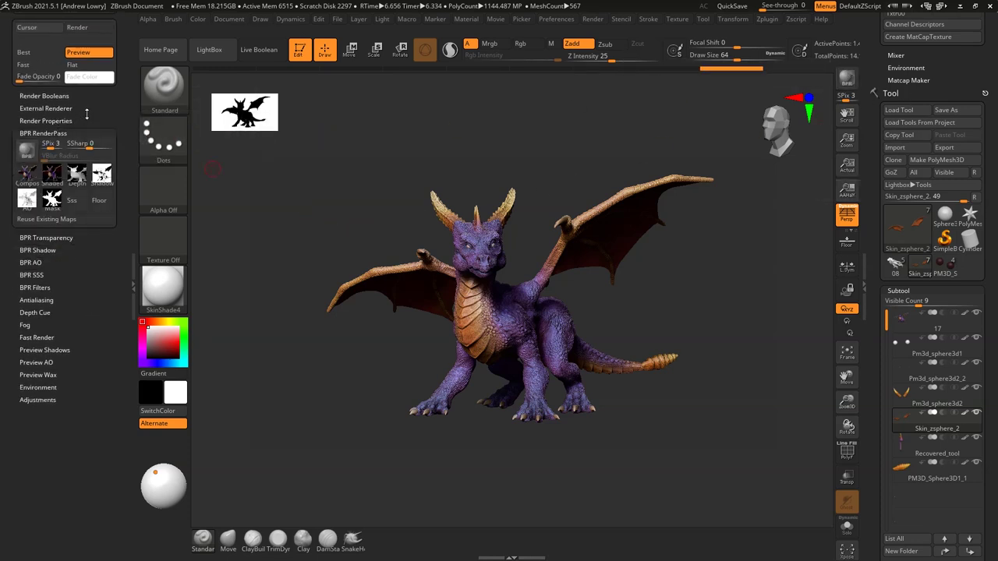
pyautogui.click(46, 120)
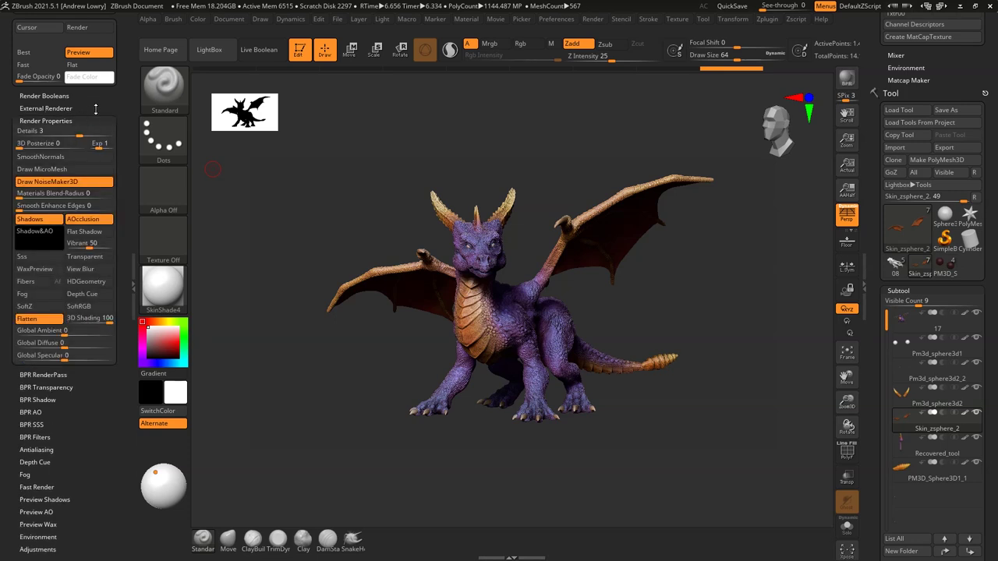
pyautogui.moveTo(93, 444)
pyautogui.mouseDown()
pyautogui.moveTo(93, 413)
pyautogui.moveTo(92, 433)
pyautogui.mouseUp()
pyautogui.click(847, 79)
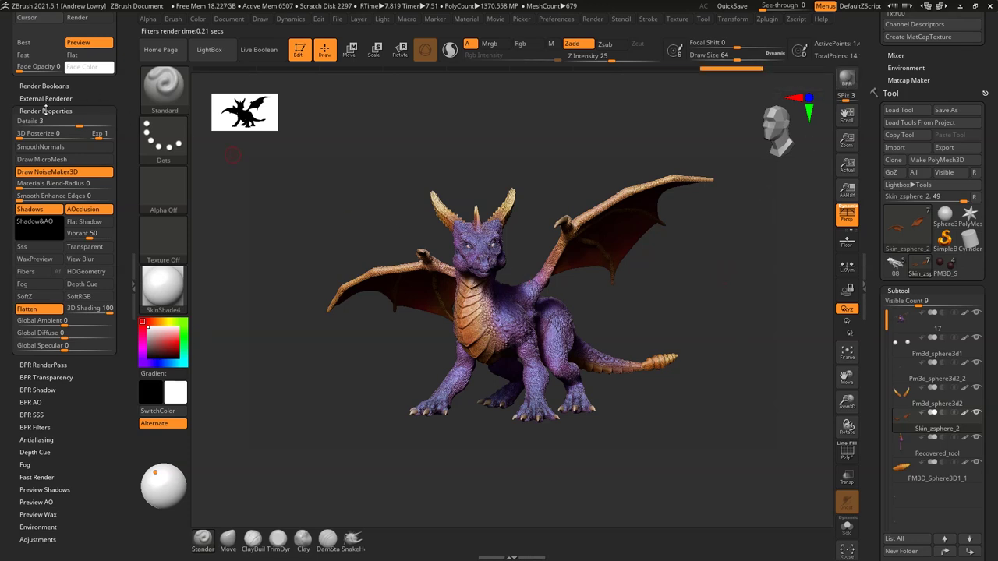
pyautogui.click(43, 364)
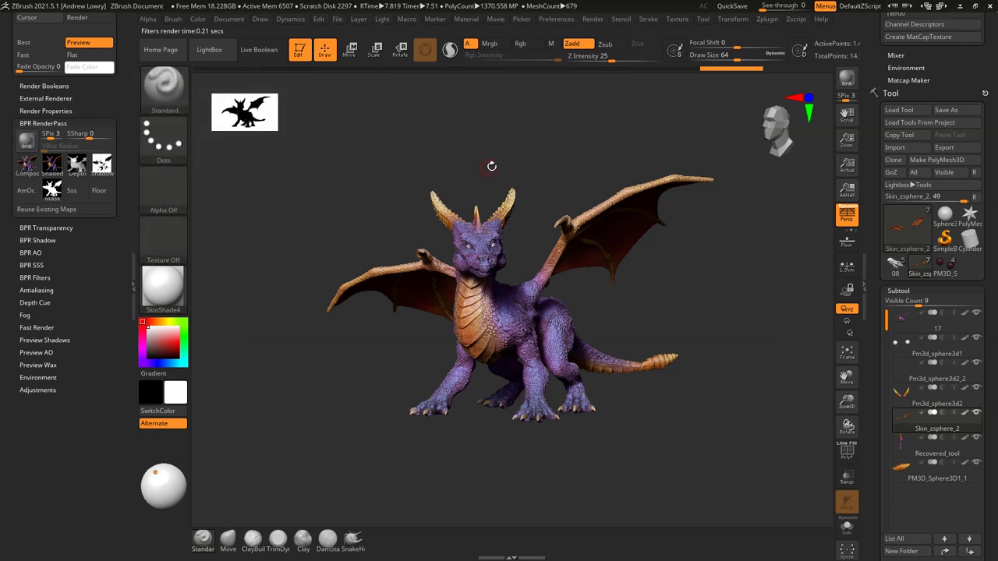
# Rotate the dragon slightly, BPR-render it from the new angle, and bring up the BPR Shadow settings.
pyautogui.moveTo(541, 162); pyautogui.dragTo(697, 134)
pyautogui.click(847, 79)
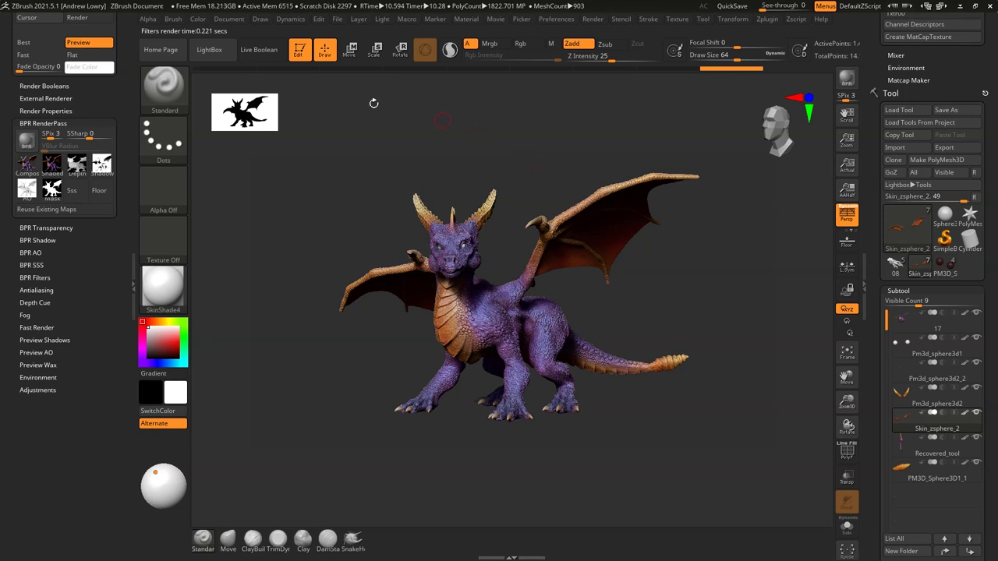
pyautogui.click(72, 111)
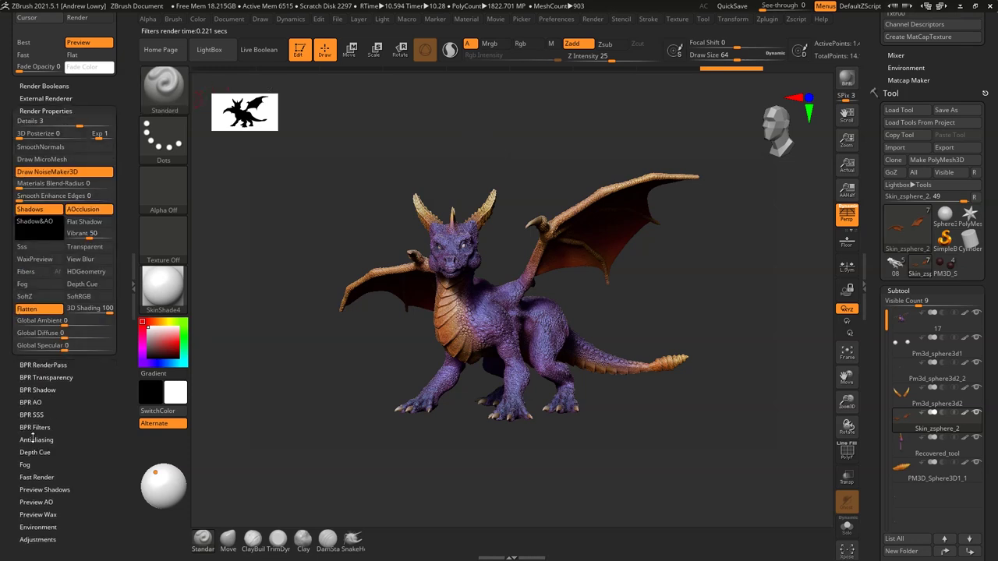
pyautogui.click(39, 388)
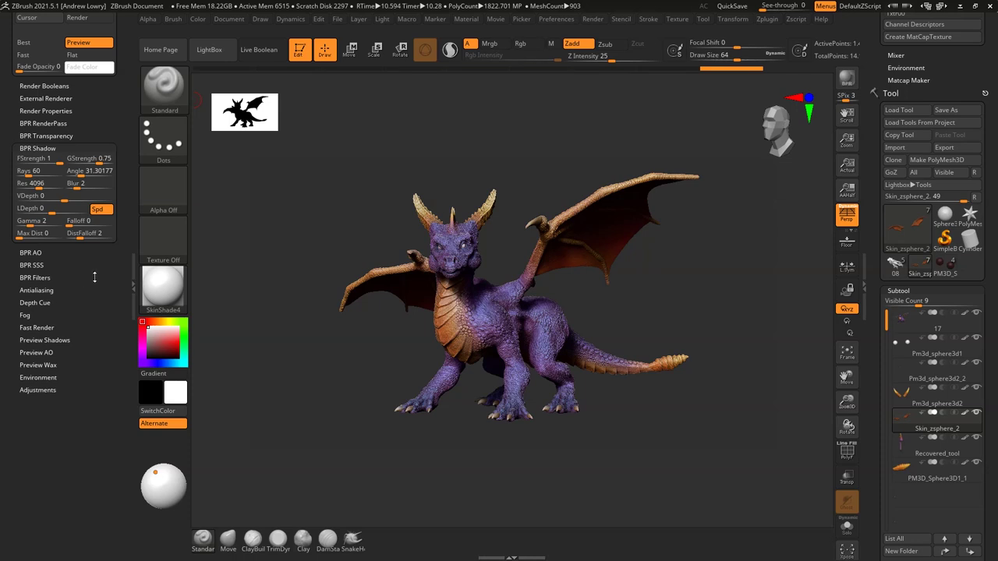
# Open the BPR Filters stack and inspect slots F2, F4 (HardLight), F5 (Add blend) and F7 (Saturation).
pyautogui.scroll(2, 97, 279)
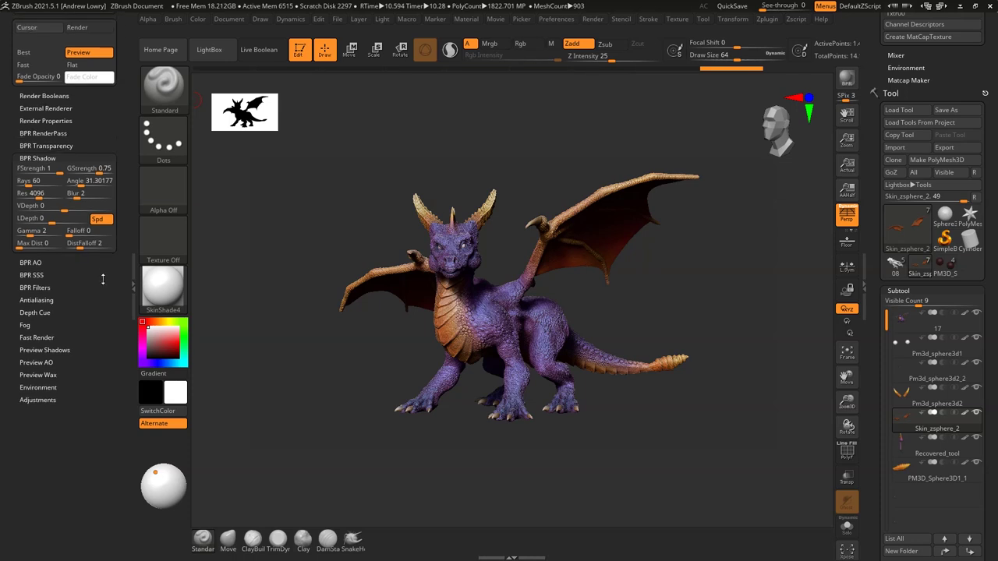
pyautogui.click(42, 287)
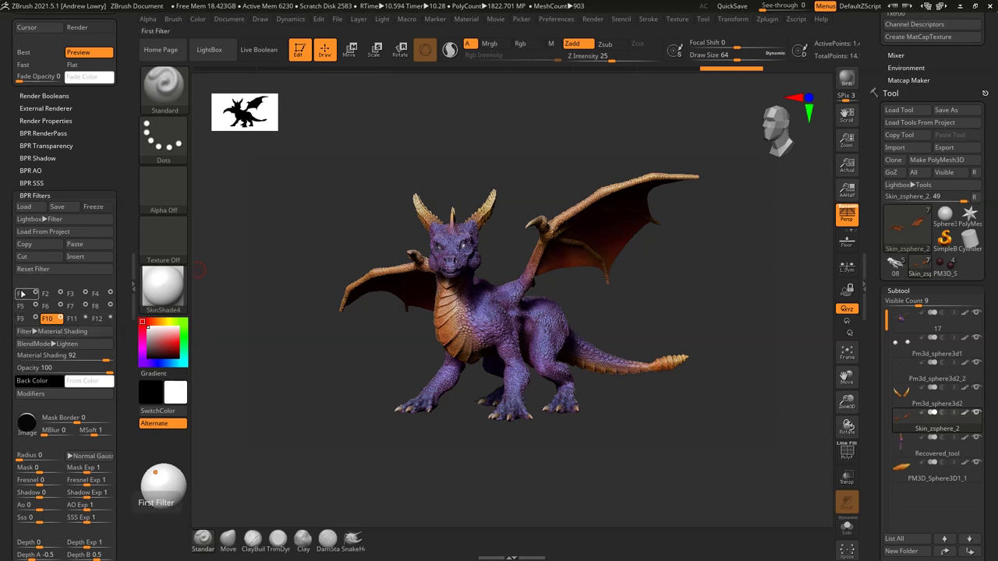
pyautogui.click(45, 294)
pyautogui.click(71, 294)
pyautogui.click(97, 294)
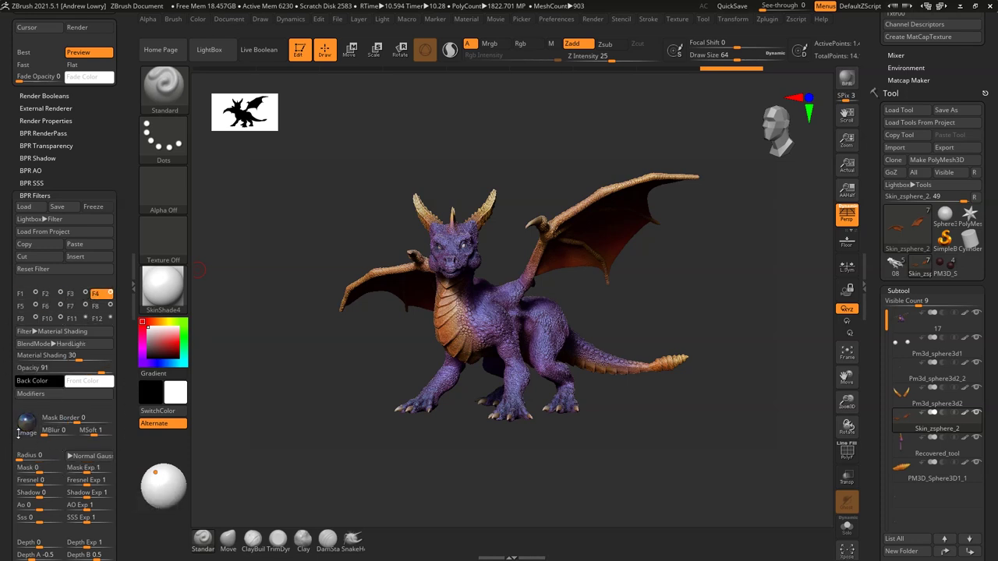
pyautogui.click(23, 307)
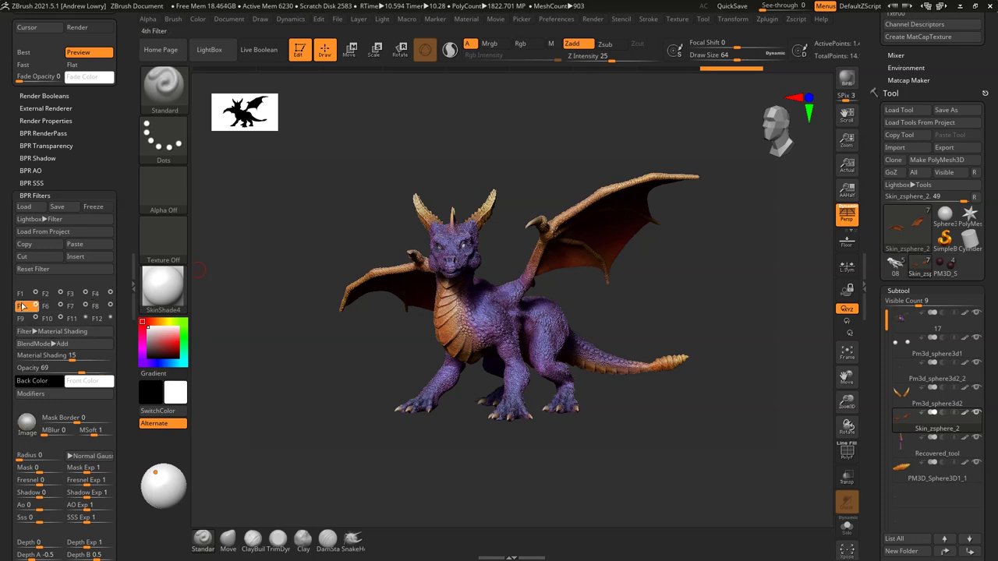
pyautogui.click(71, 306)
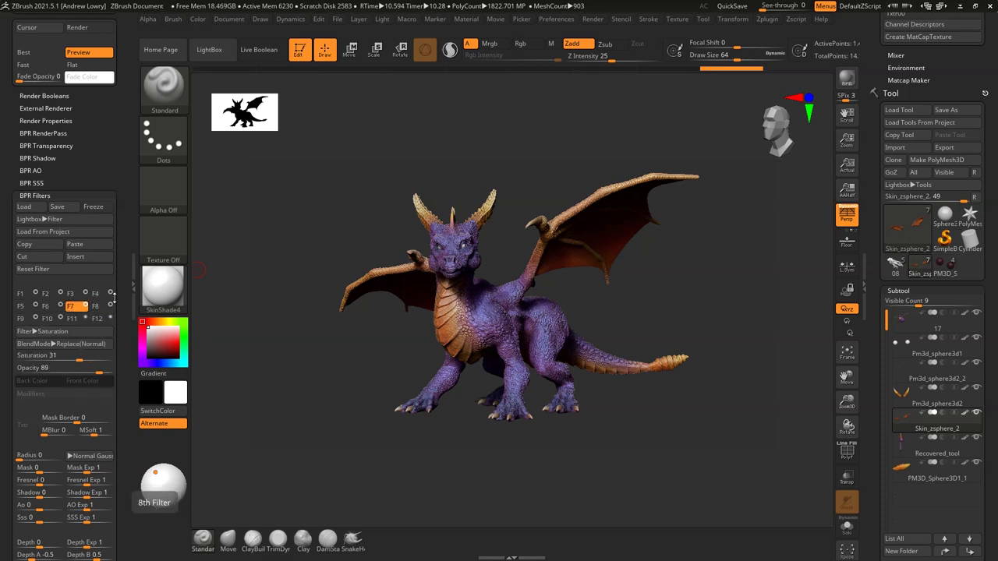
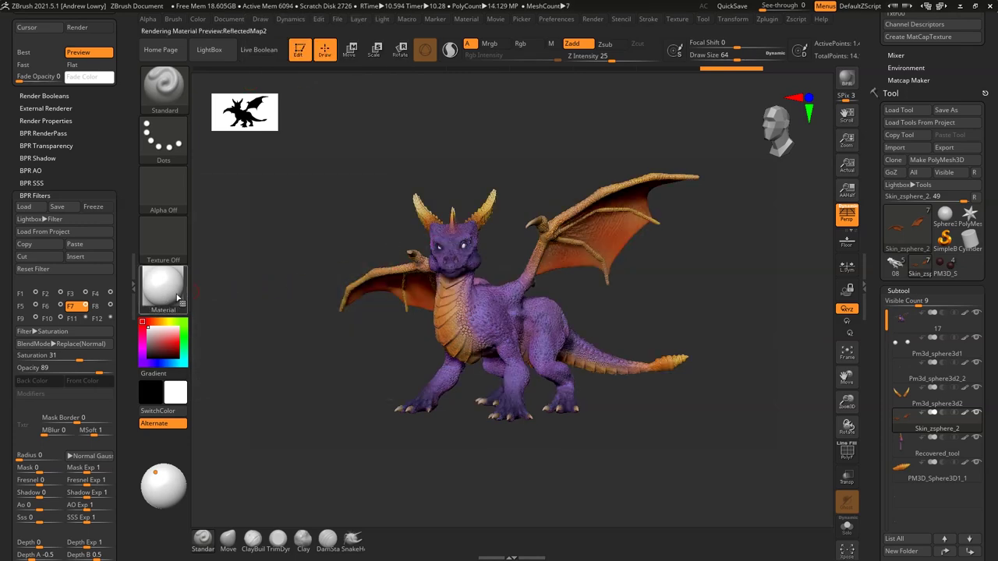
# Apply the SkinShade4 material to the purple dragon and BPR-render it.
pyautogui.click(163, 288)
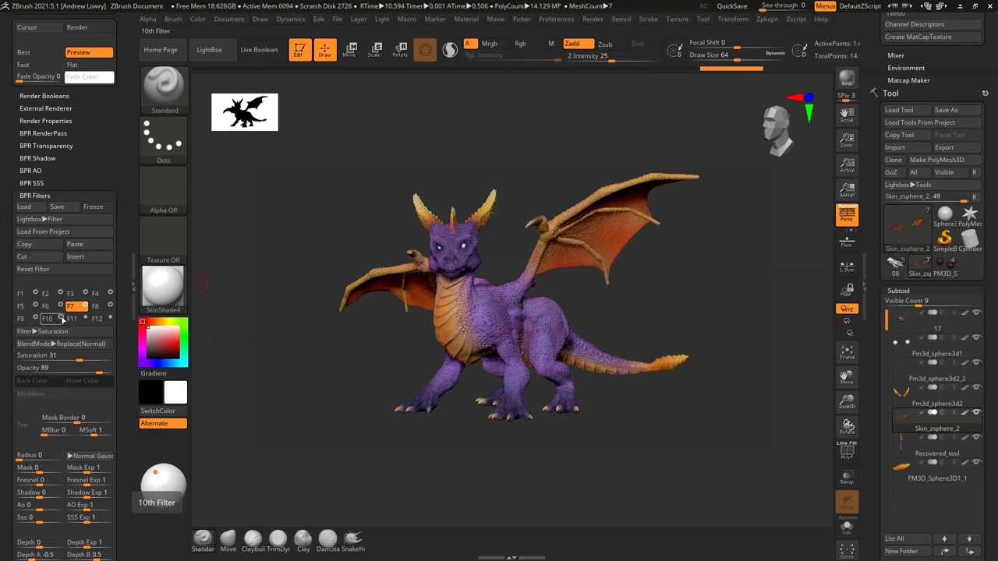
pyautogui.hotkey('shift', 'r')
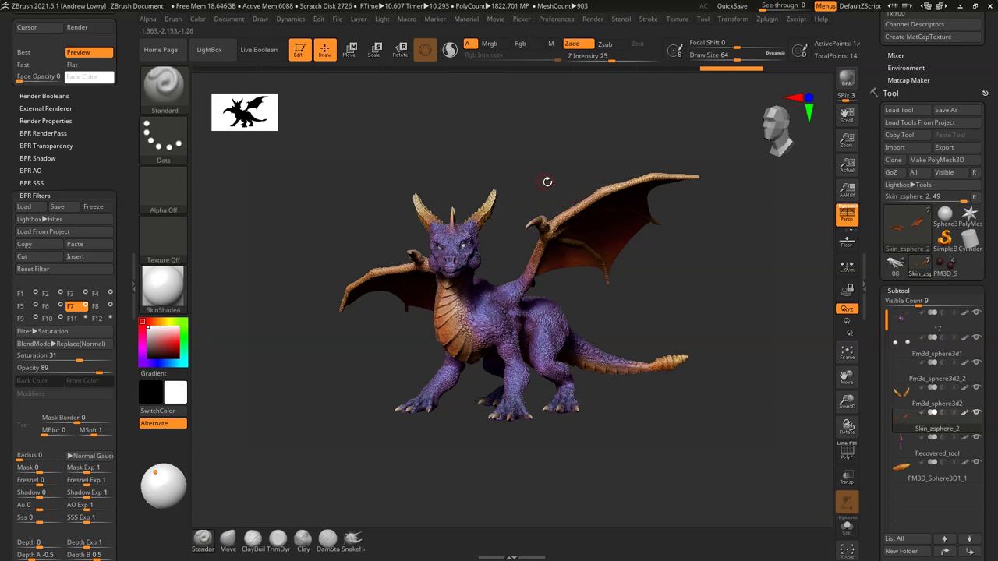
# Orbit and zoom until the dragon's head and near wing fill the view, facing right.
pyautogui.moveTo(550, 171); pyautogui.dragTo(693, 151)
pyautogui.moveTo(670, 191); pyautogui.dragTo(585, 203)
pyautogui.moveTo(528, 226); pyautogui.dragTo(660, 205)
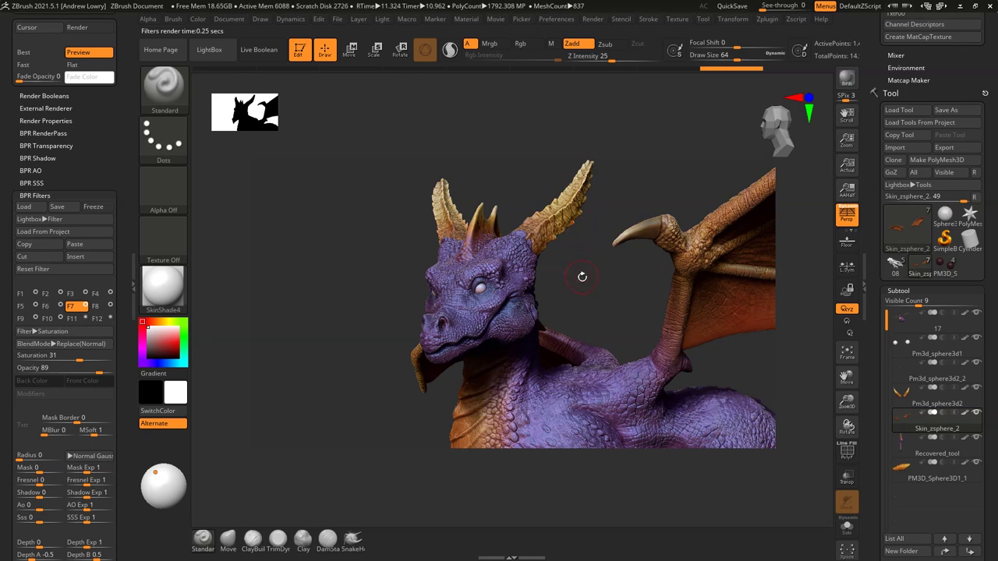
pyautogui.moveTo(586, 277); pyautogui.dragTo(703, 241)
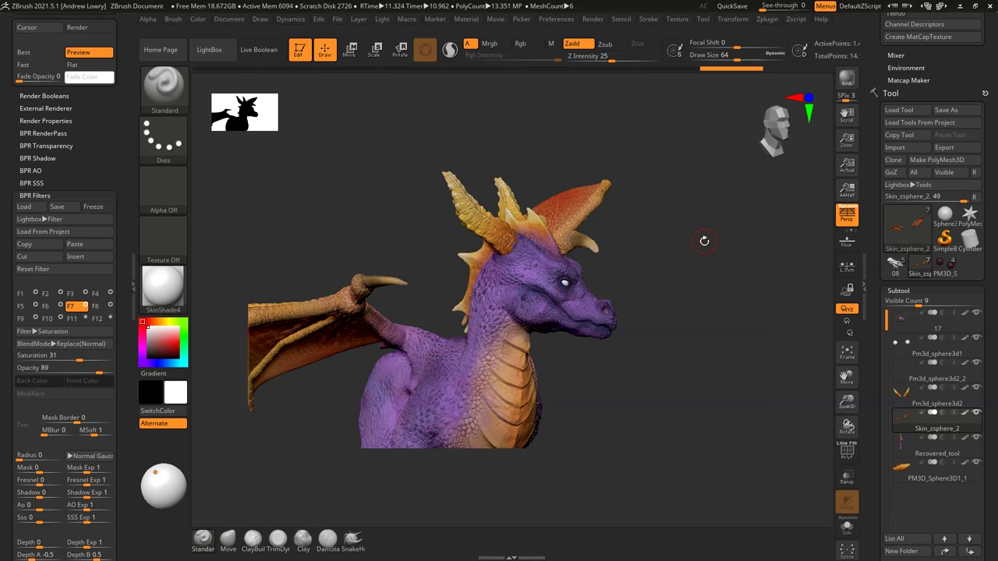
# BPR-render the head close-up, then orbit back to a frontal view of the whole dragon.
pyautogui.click(846, 78)
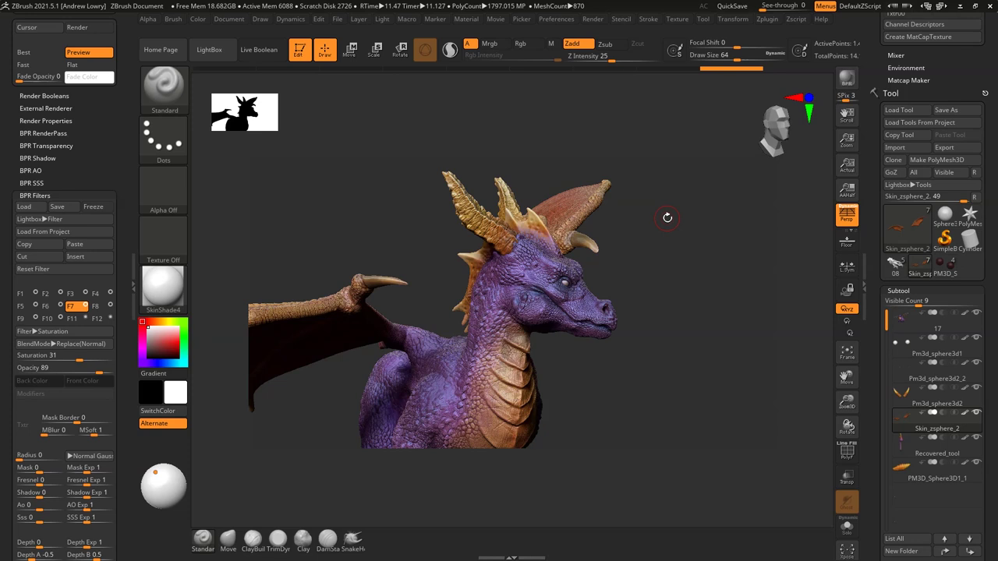
pyautogui.moveTo(696, 298); pyautogui.dragTo(748, 310)
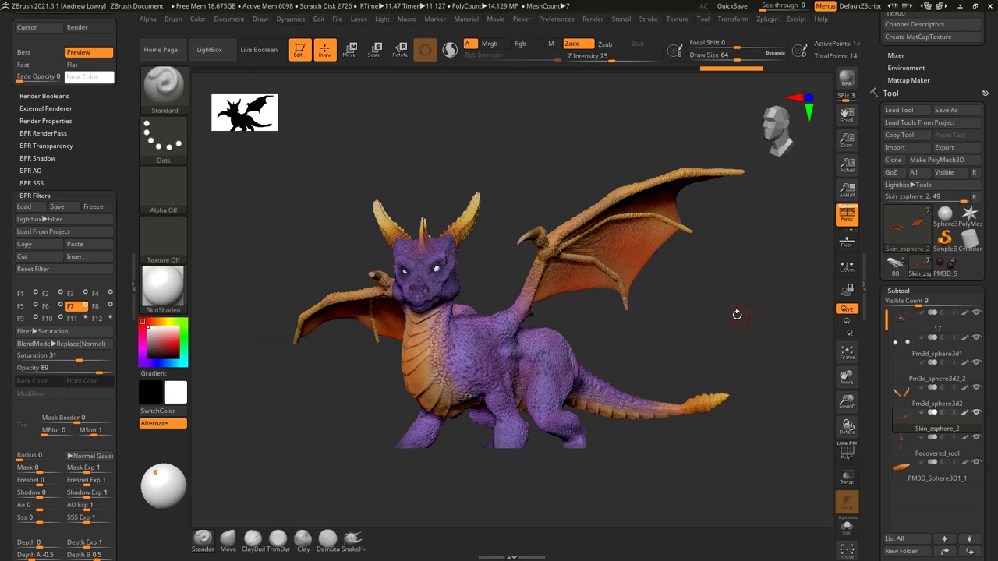
pyautogui.moveTo(735, 312); pyautogui.dragTo(724, 283)
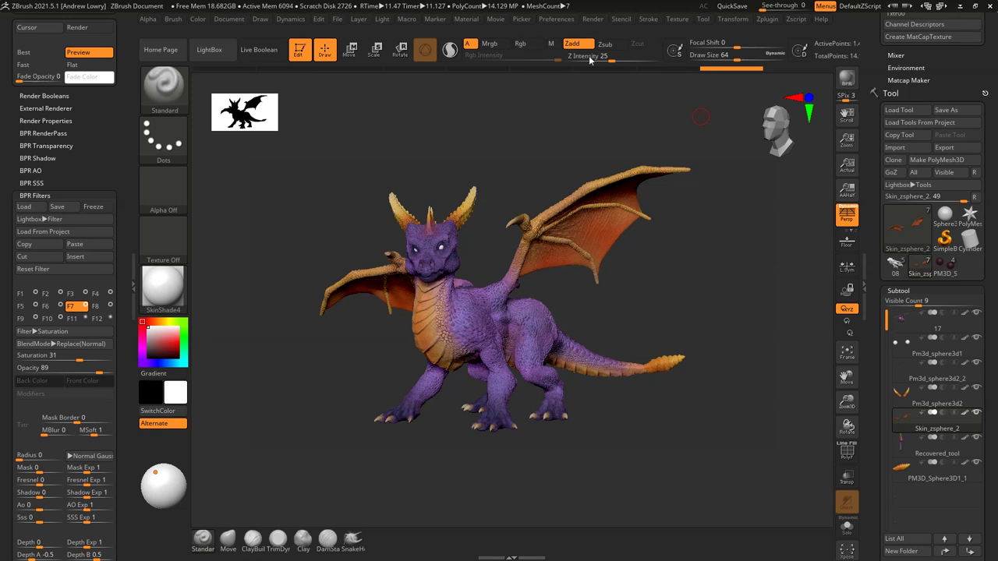
# Center all dragon subtools on the world origin with Scale Master's Center Subtools to World.
pyautogui.click(768, 20)
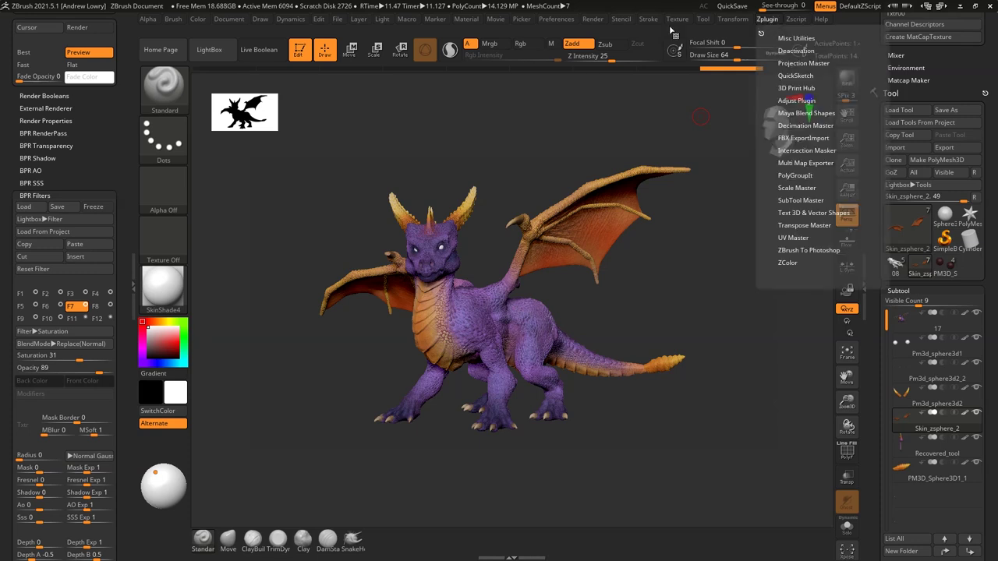
pyautogui.click(762, 20)
pyautogui.click(790, 187)
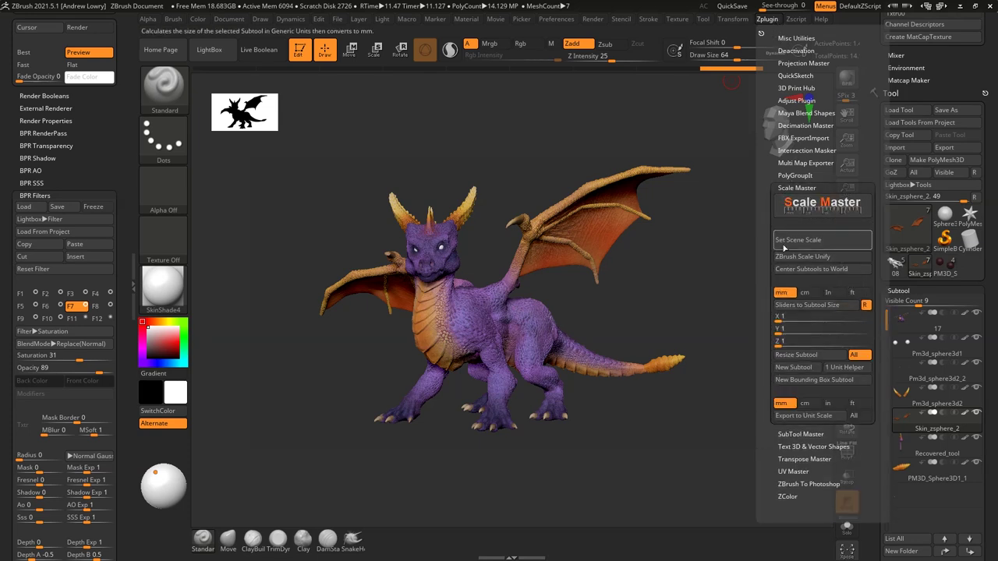
pyautogui.click(822, 270)
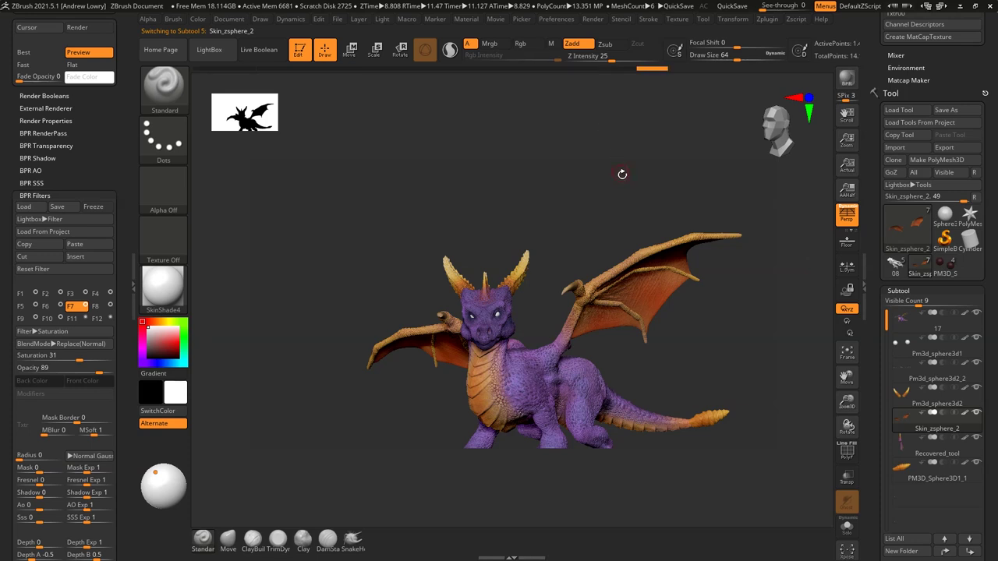
# Orbit the dragon so its head faces the viewer in a smaller front view.
pyautogui.moveTo(624, 188); pyautogui.dragTo(653, 245)
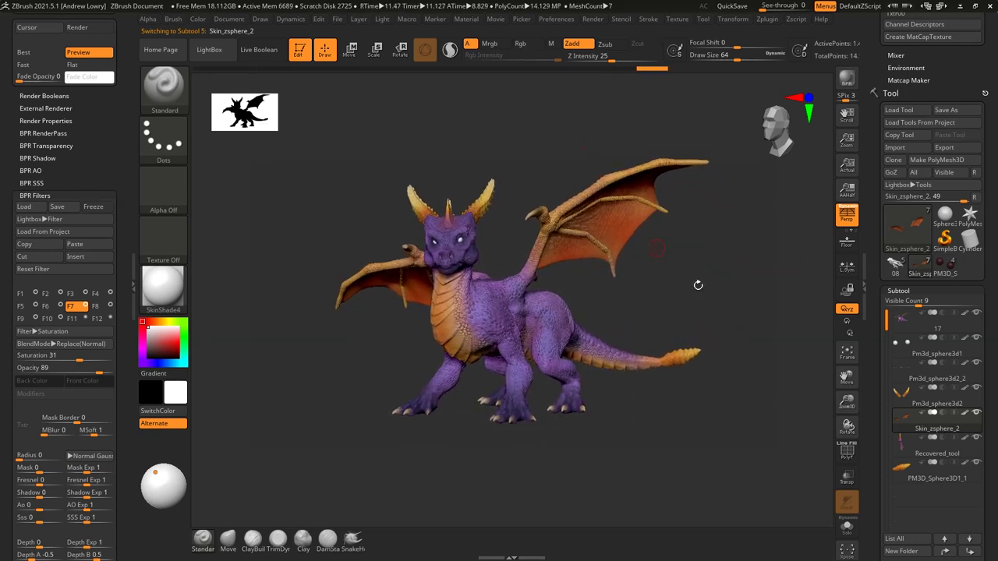
pyautogui.moveTo(748, 285); pyautogui.dragTo(250, 203)
pyautogui.moveTo(708, 290)
pyautogui.mouseDown()
pyautogui.moveTo(627, 269)
pyautogui.moveTo(650, 292)
pyautogui.moveTo(680, 266)
pyautogui.moveTo(706, 284)
pyautogui.mouseUp()
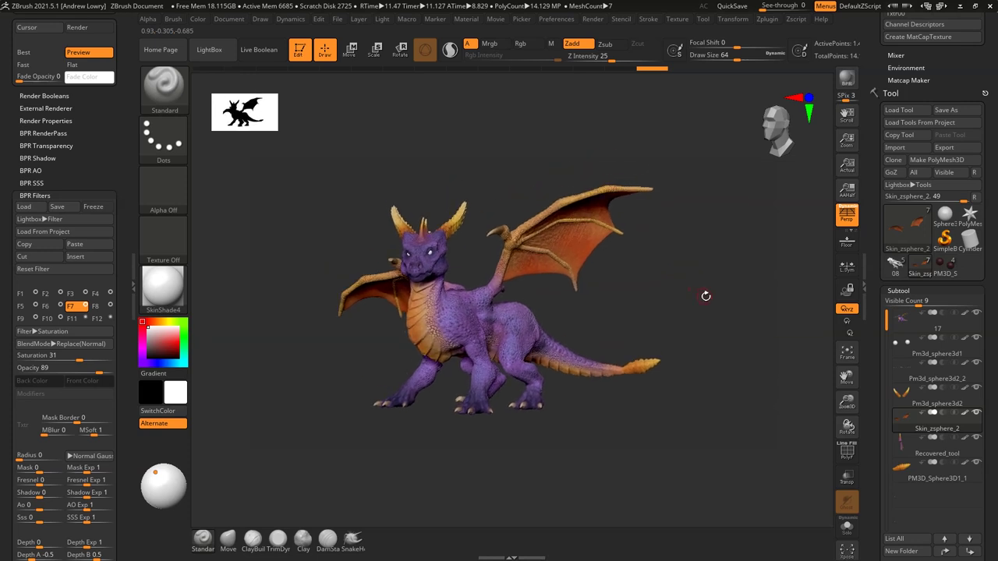
# Clear all stored ZAppLink views from the Document properties.
pyautogui.click(228, 20)
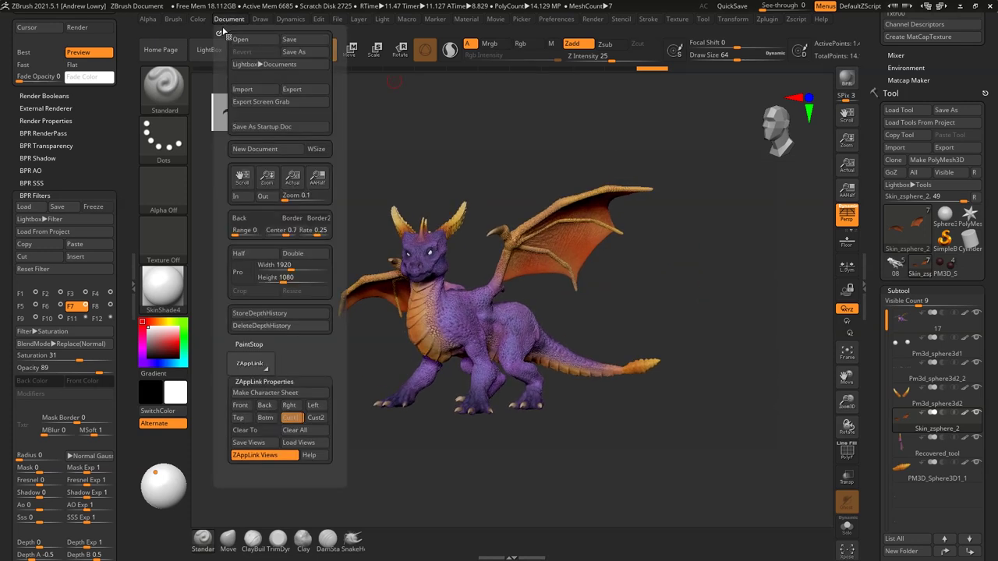
pyautogui.click(290, 416)
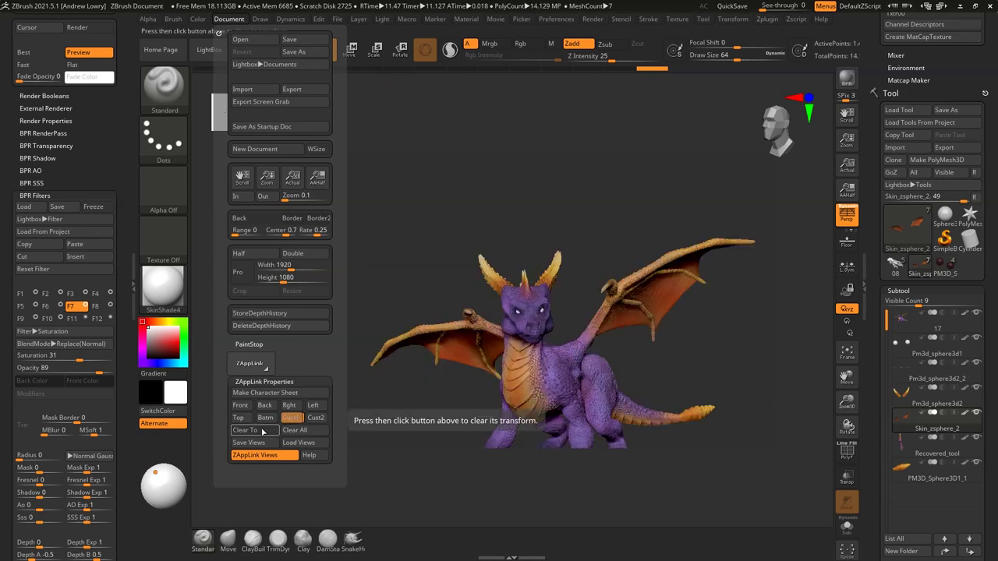
pyautogui.click(293, 430)
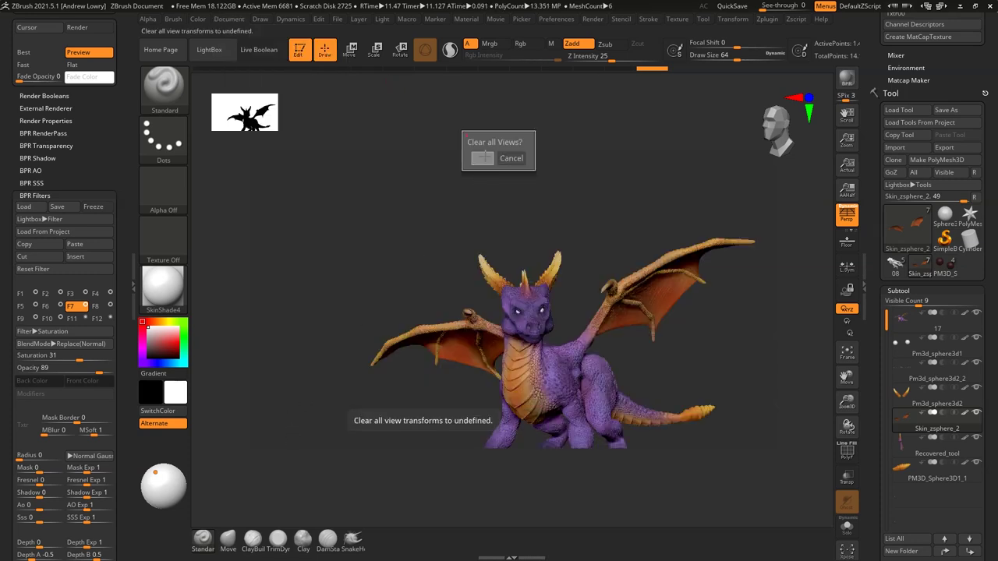
pyautogui.click(482, 158)
# Rotate the dragon into a larger three-quarter front pose and store it as Cust1.
pyautogui.moveTo(735, 341); pyautogui.dragTo(686, 269)
pyautogui.click(198, 19)
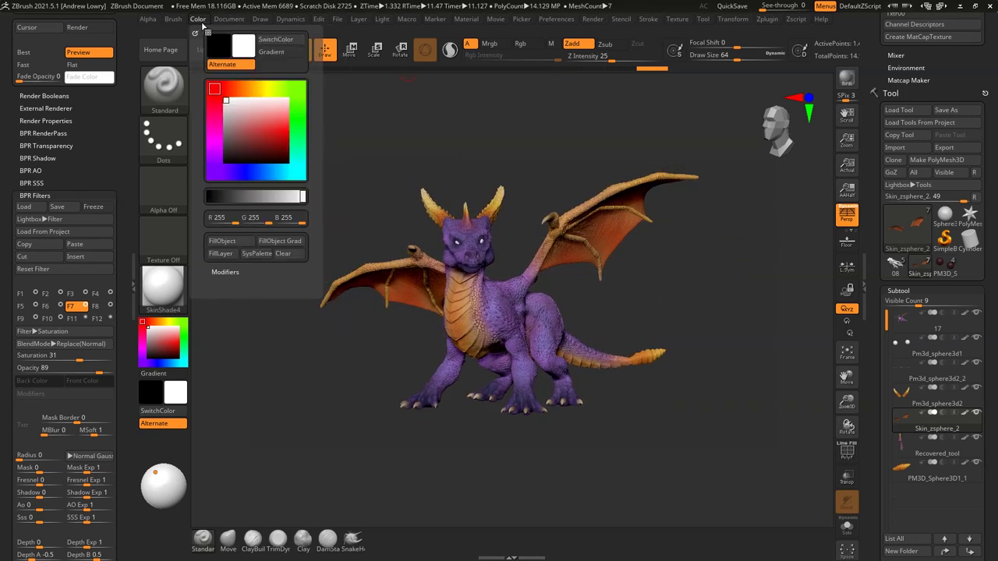
pyautogui.moveTo(229, 20)
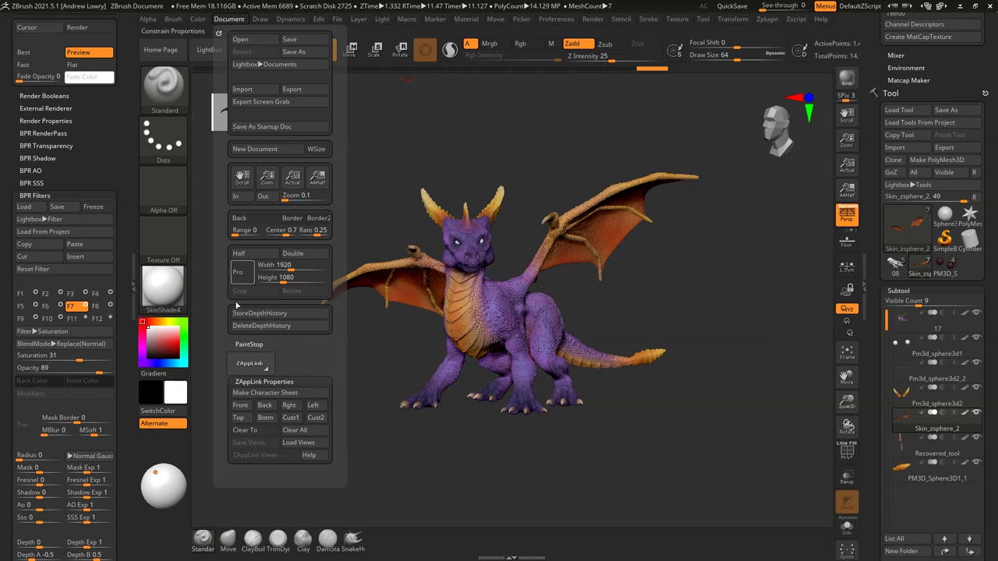
pyautogui.click(289, 418)
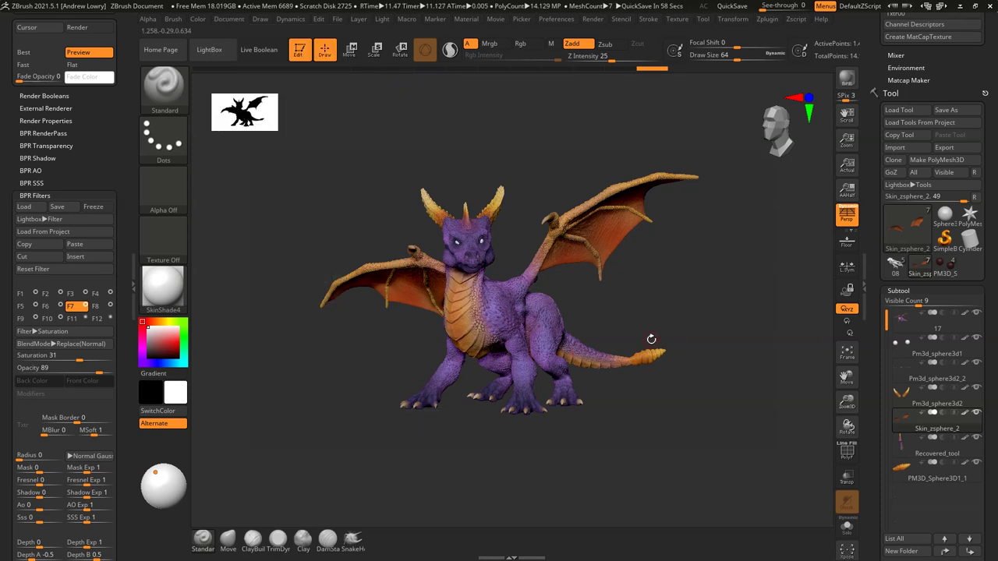
# Dock the Movie palette and set recording to document only at Large movie size.
pyautogui.click(498, 21)
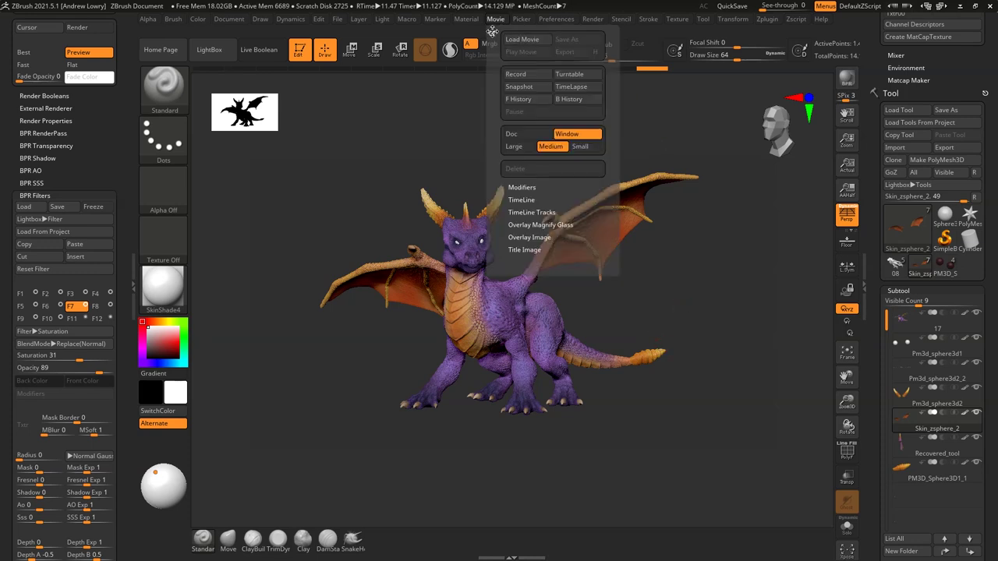
pyautogui.moveTo(199, 104); pyautogui.dragTo(100, 95)
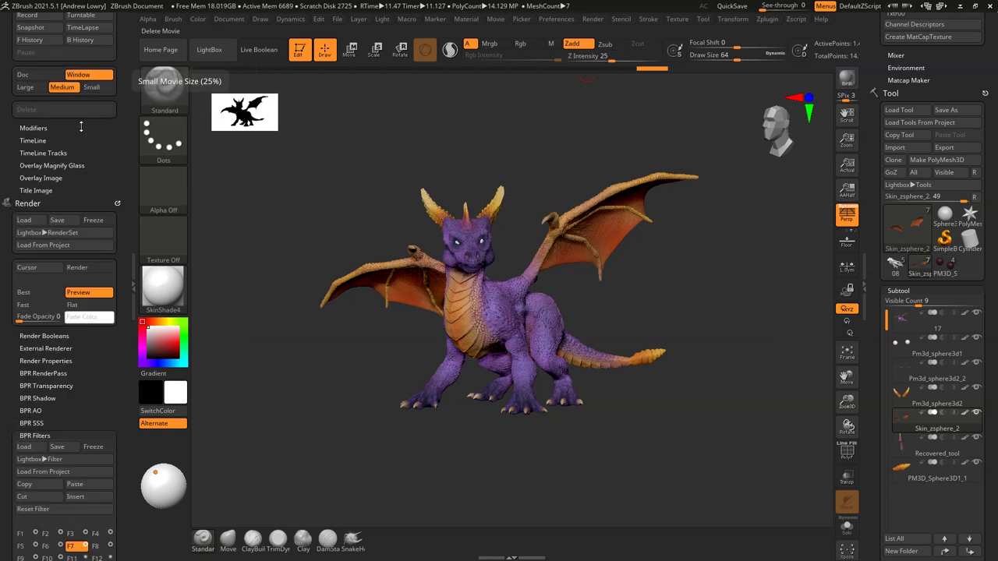
pyautogui.scroll(5, 98, 195)
pyautogui.scroll(-2, 97, 212)
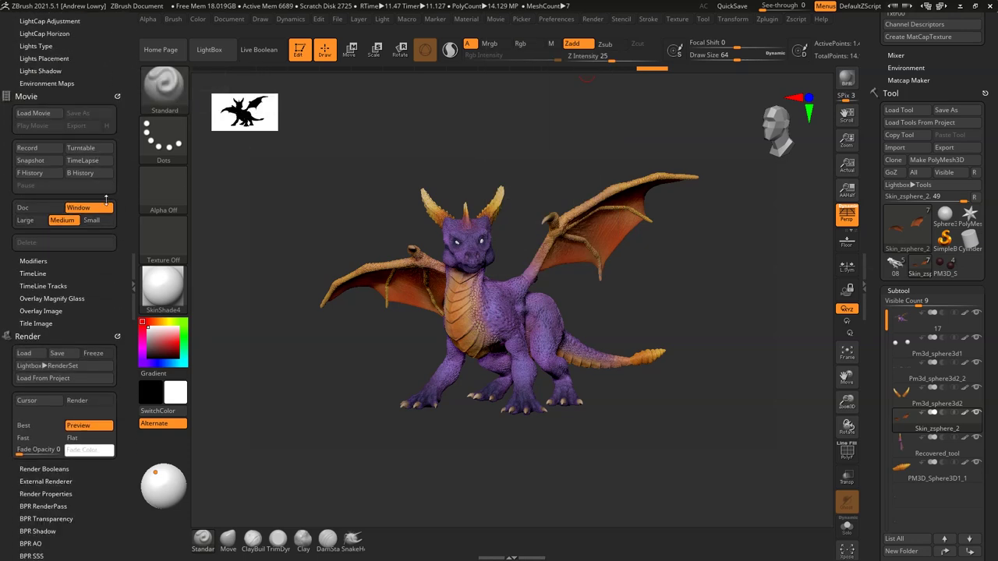
pyautogui.click(28, 207)
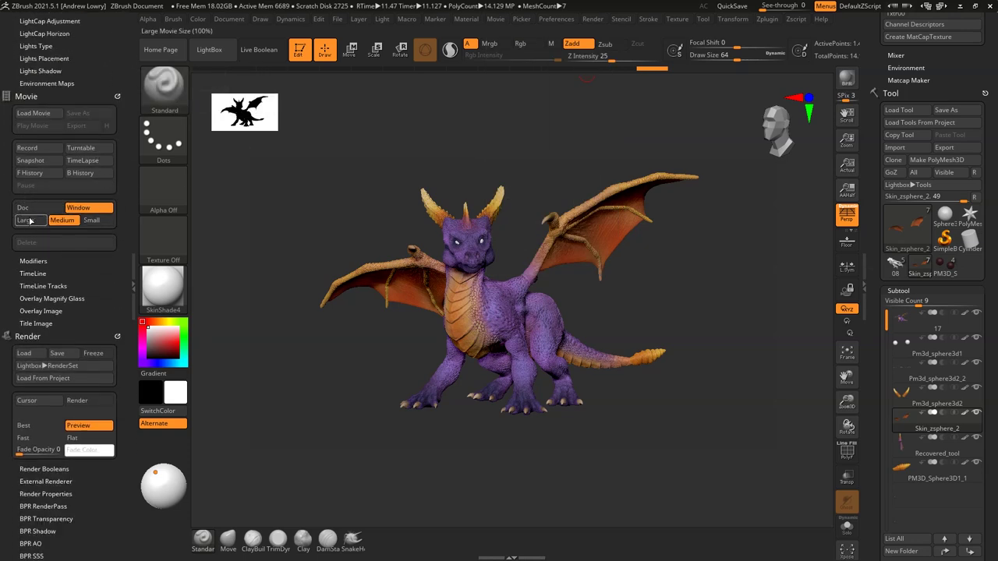
pyautogui.click(25, 219)
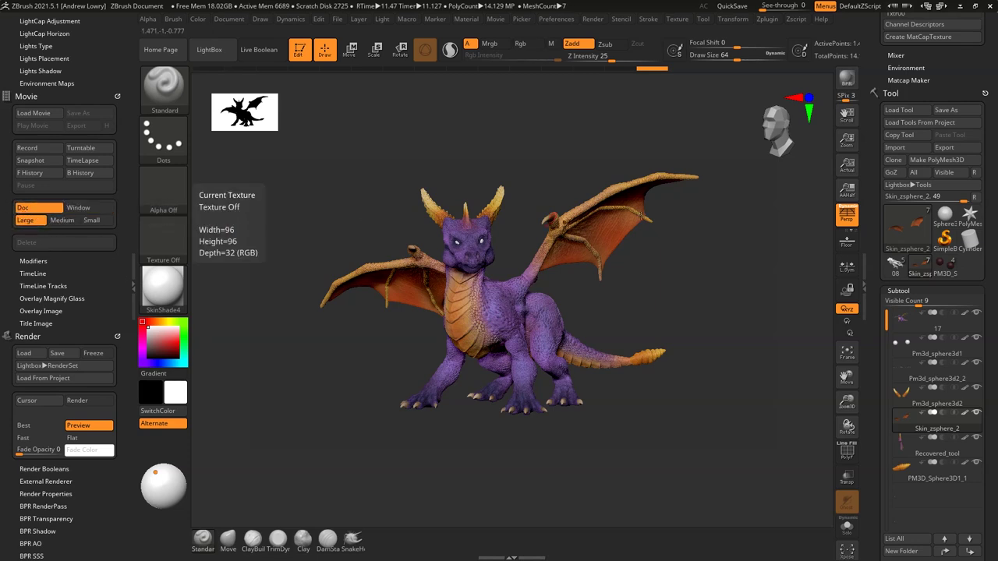
# Set the movie modifiers to a 60 frame rate and a cursor size of 0.
pyautogui.click(230, 21)
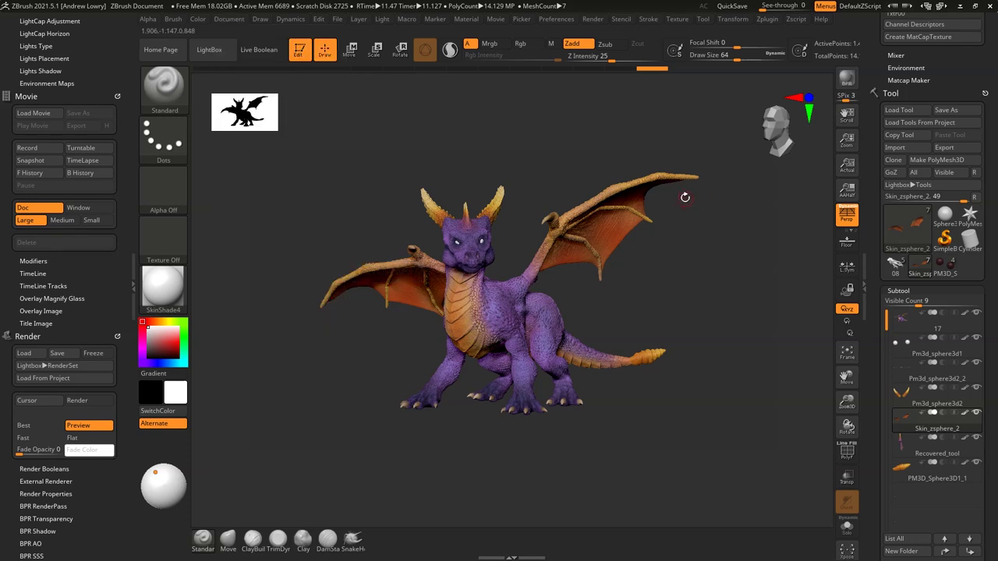
pyautogui.click(45, 262)
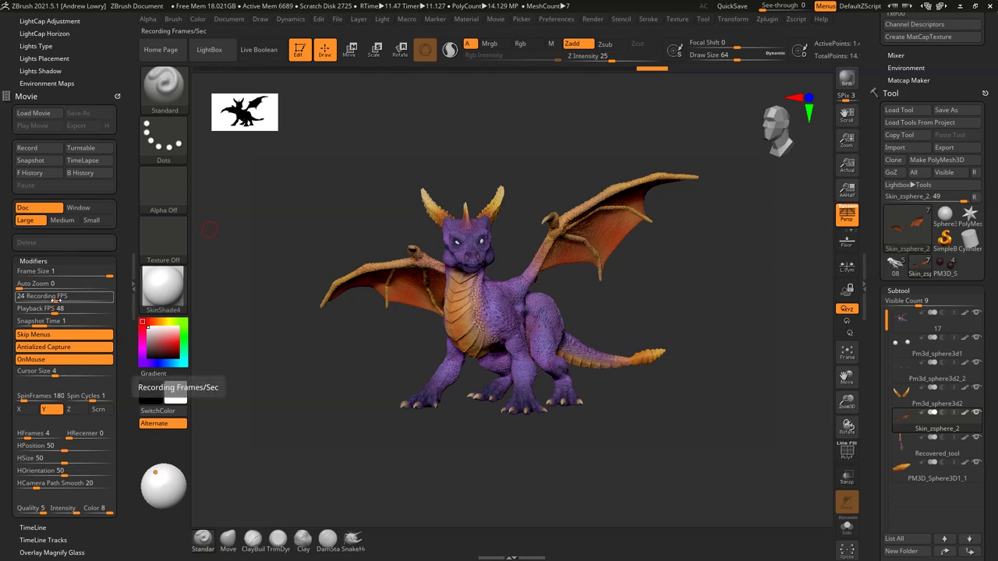
pyautogui.moveTo(53, 297); pyautogui.dragTo(36, 314)
pyautogui.scroll(-1, 116, 419)
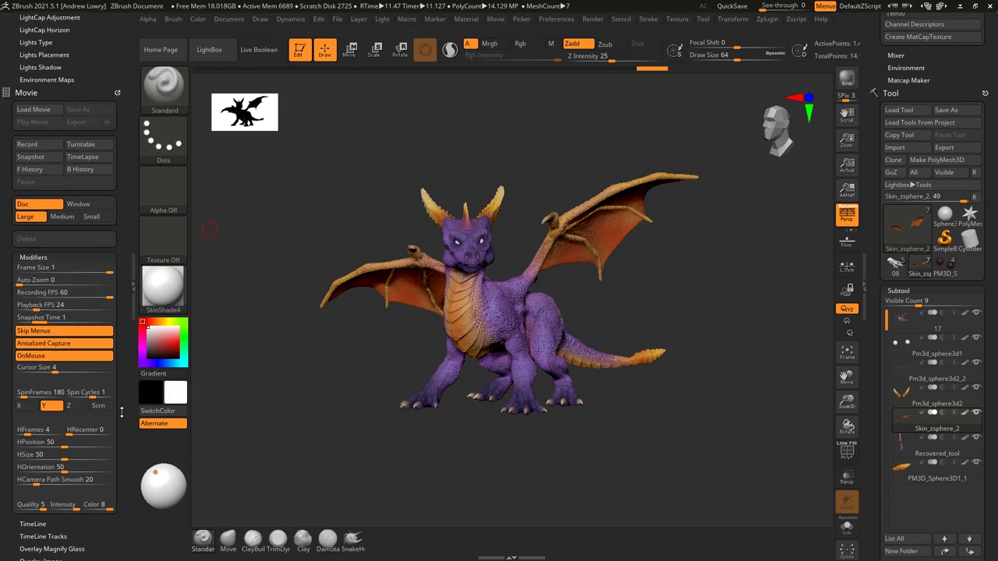
pyautogui.moveTo(35, 366); pyautogui.dragTo(17, 366)
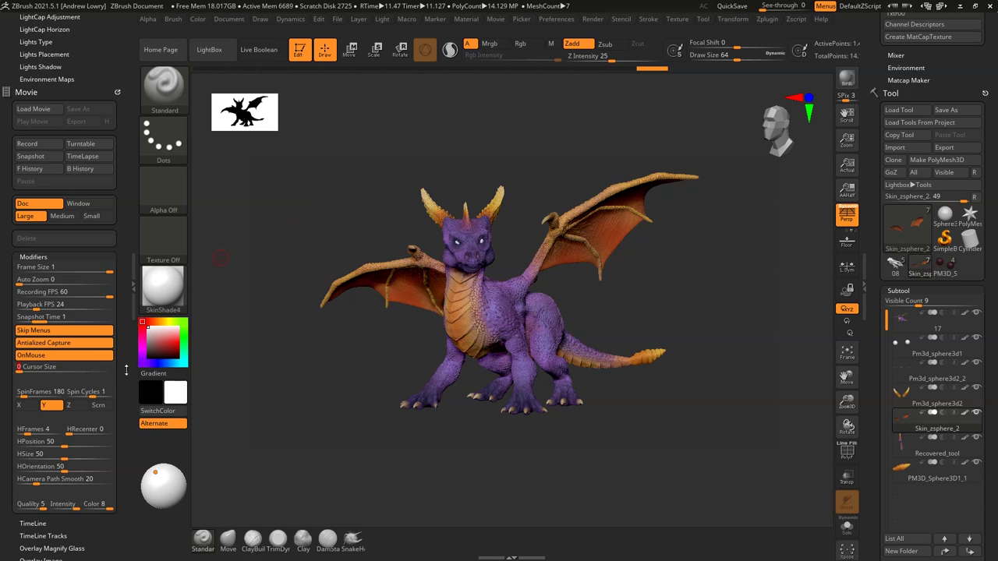
# Set the movie timeline duration to 120 seconds.
pyautogui.scroll(-5, 125, 368)
pyautogui.scroll(-10, 124, 311)
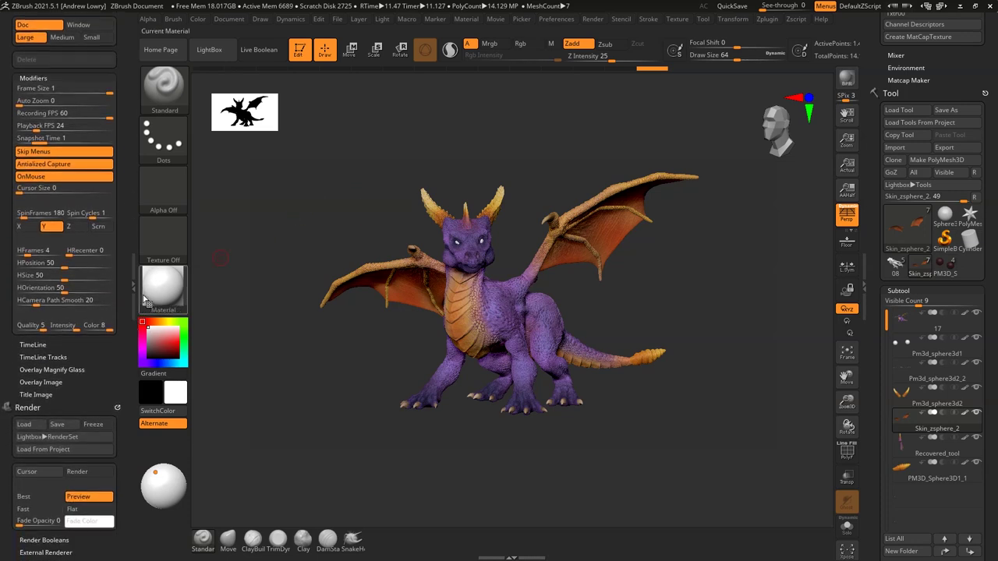
pyautogui.scroll(-1, 90, 284)
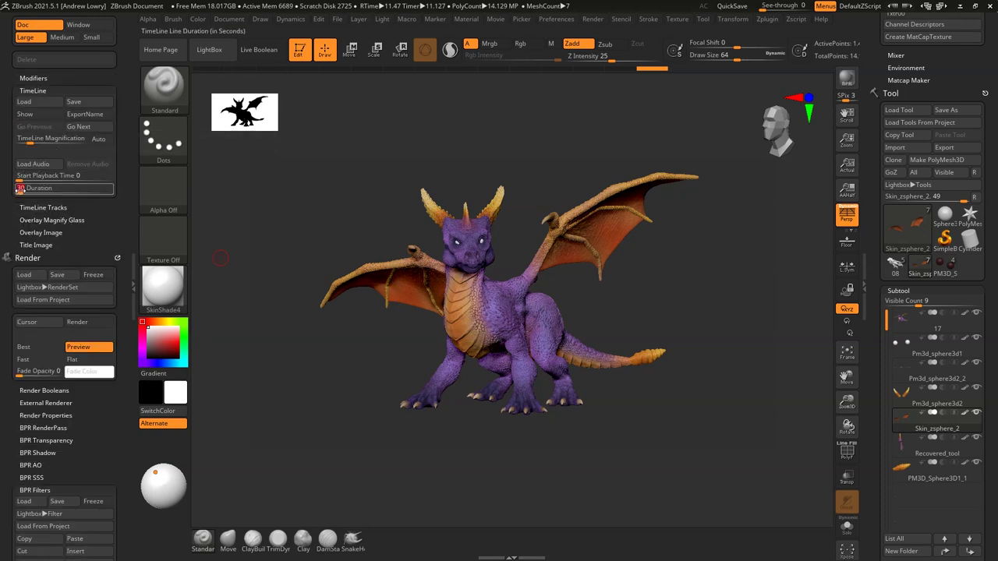
pyautogui.moveTo(21, 188); pyautogui.dragTo(18, 188)
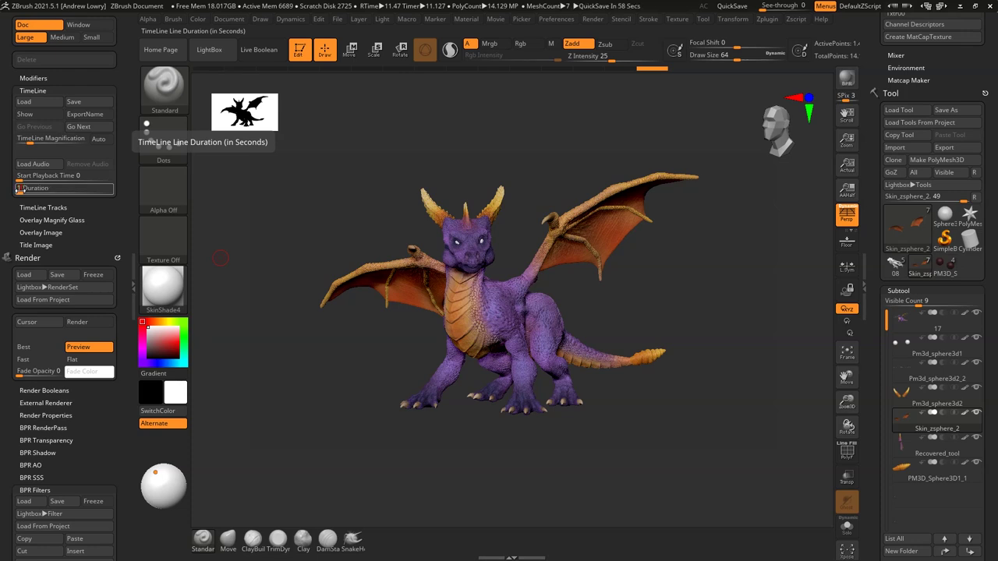
# Set overlay image opacity to 0 and title fade-in and fade-out times to 0.
pyautogui.click(31, 231)
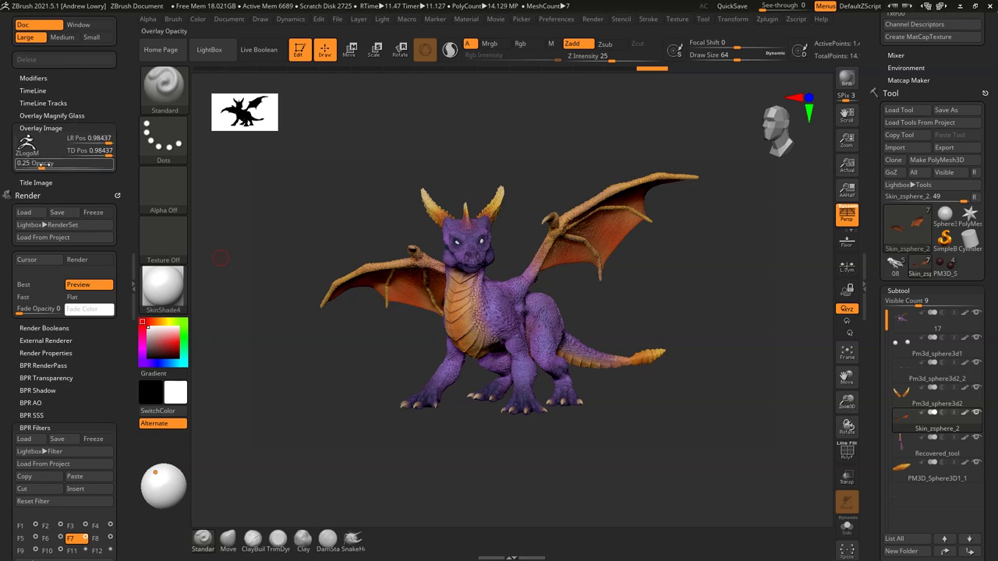
pyautogui.moveTo(41, 165); pyautogui.dragTo(18, 165)
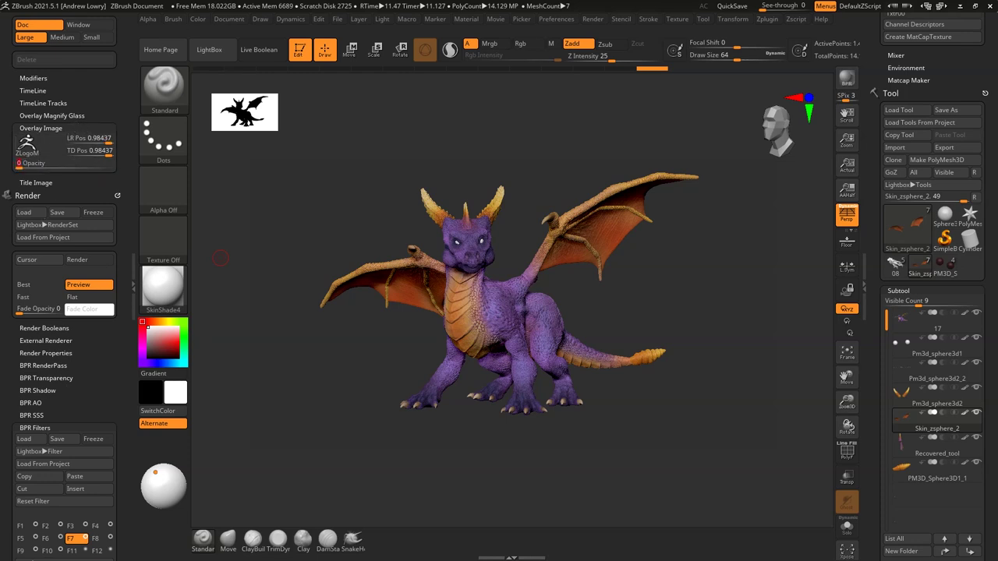
pyautogui.click(35, 182)
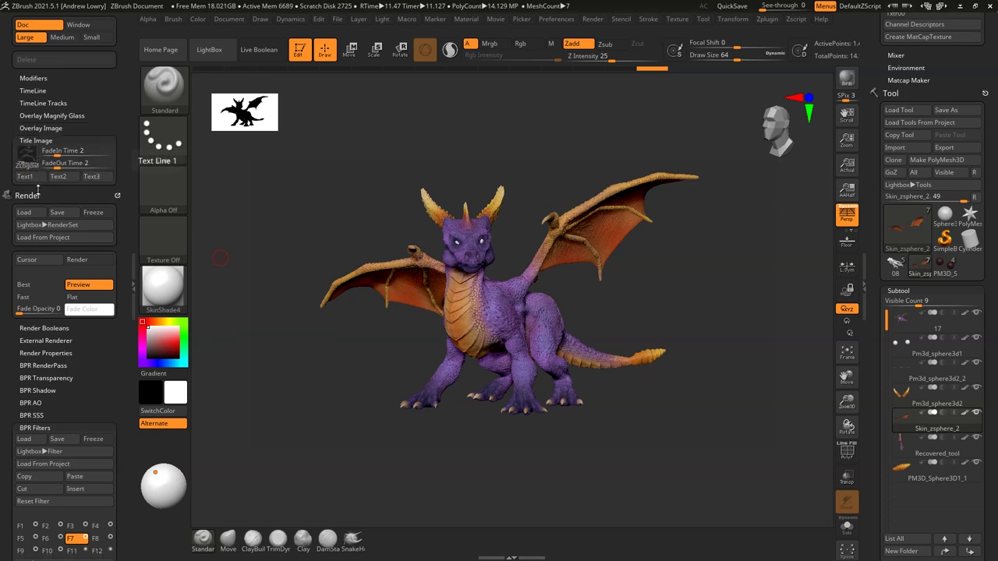
pyautogui.moveTo(63, 150); pyautogui.dragTo(31, 164)
pyautogui.scroll(5, 13, 110)
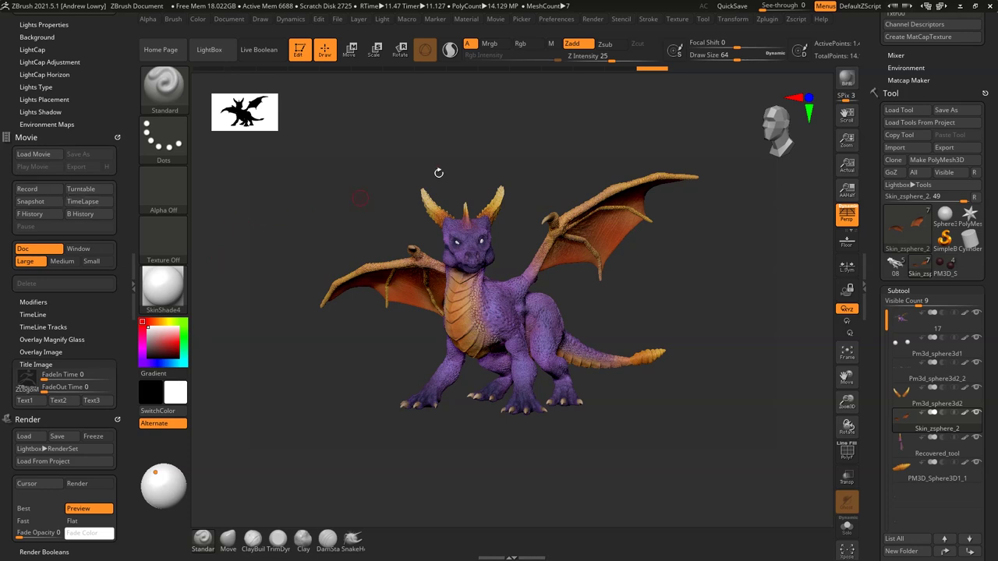
# Render the dragon at best-preview quality with BPR and bring up the Movie palette.
pyautogui.click(849, 84)
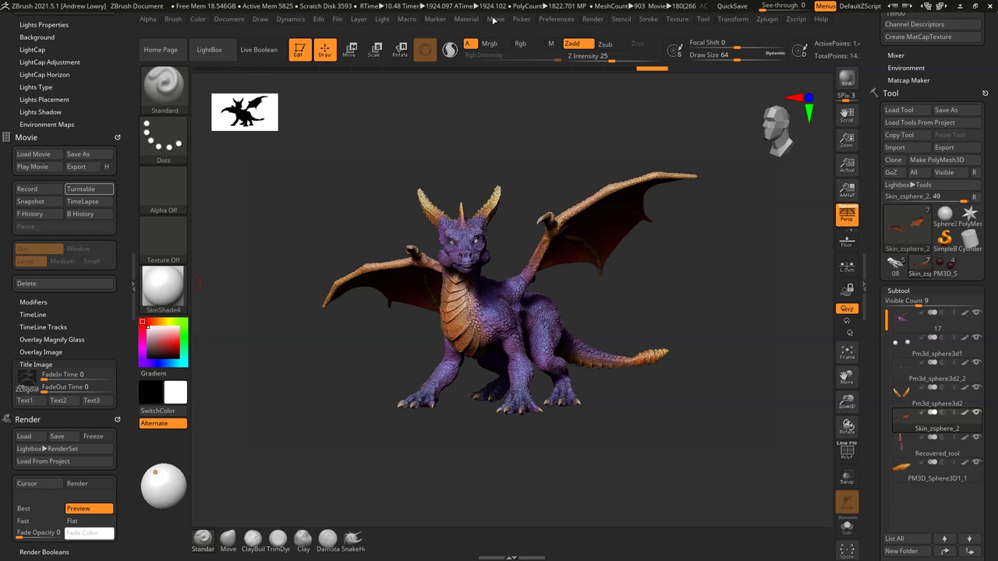
pyautogui.click(496, 19)
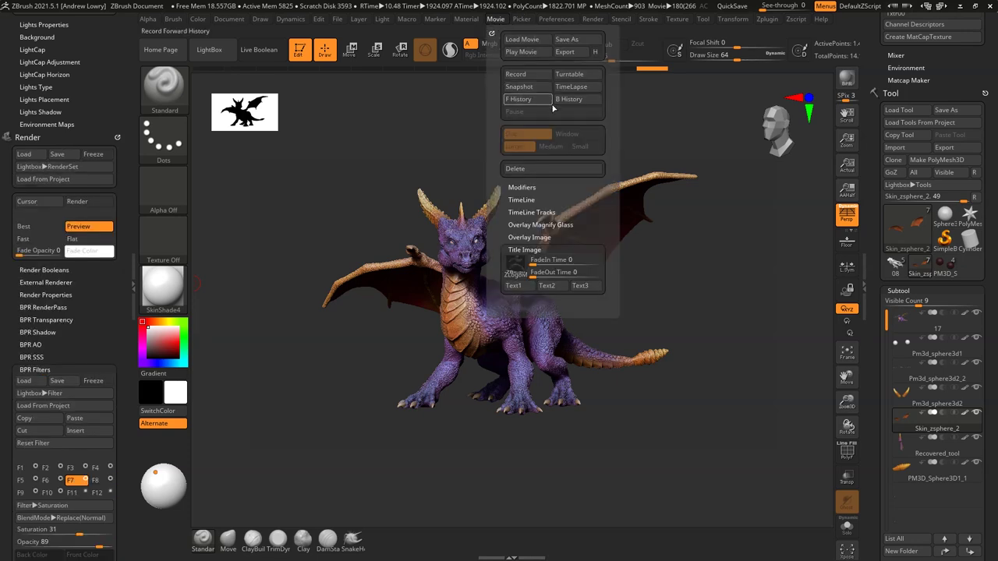
# Dock the Movie palette and play back the dragon turntable movie twice.
pyautogui.click(492, 34)
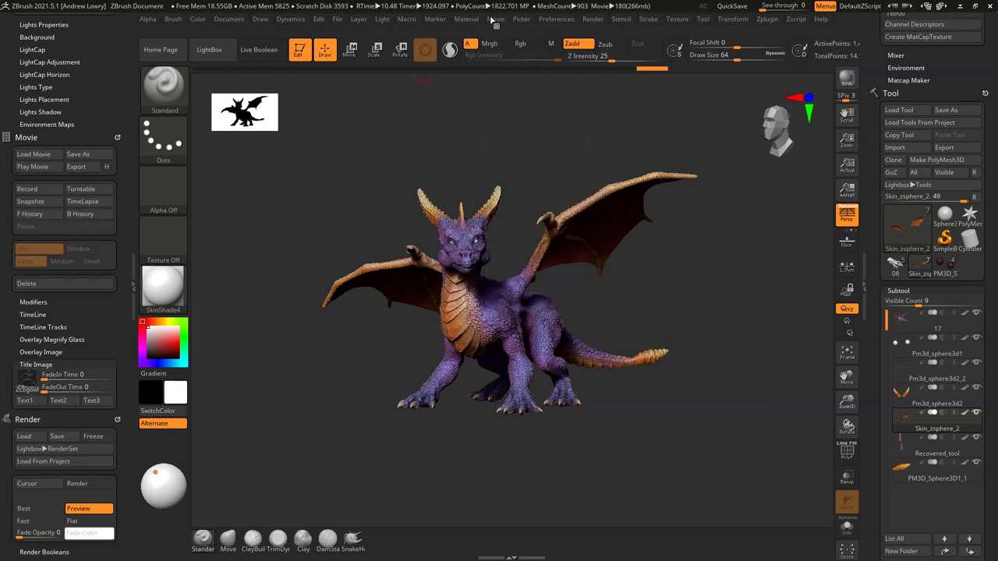
pyautogui.click(491, 20)
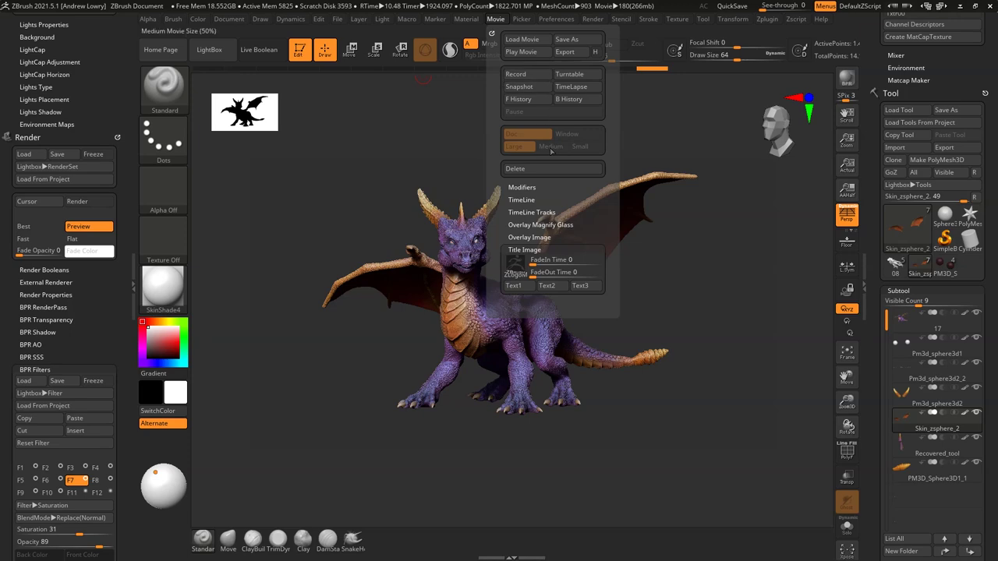
pyautogui.click(523, 53)
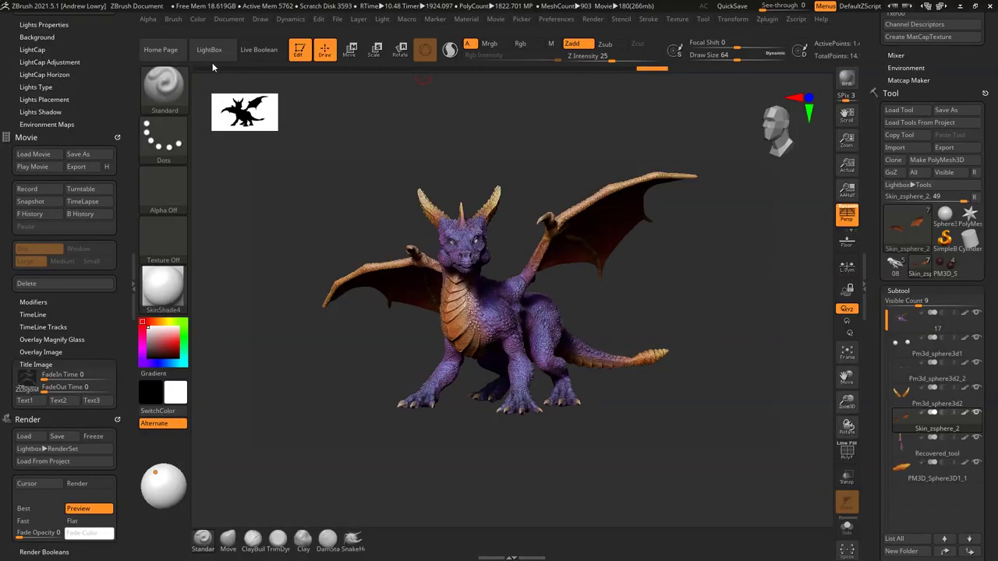
pyautogui.moveTo(109, 474); pyautogui.dragTo(108, 260)
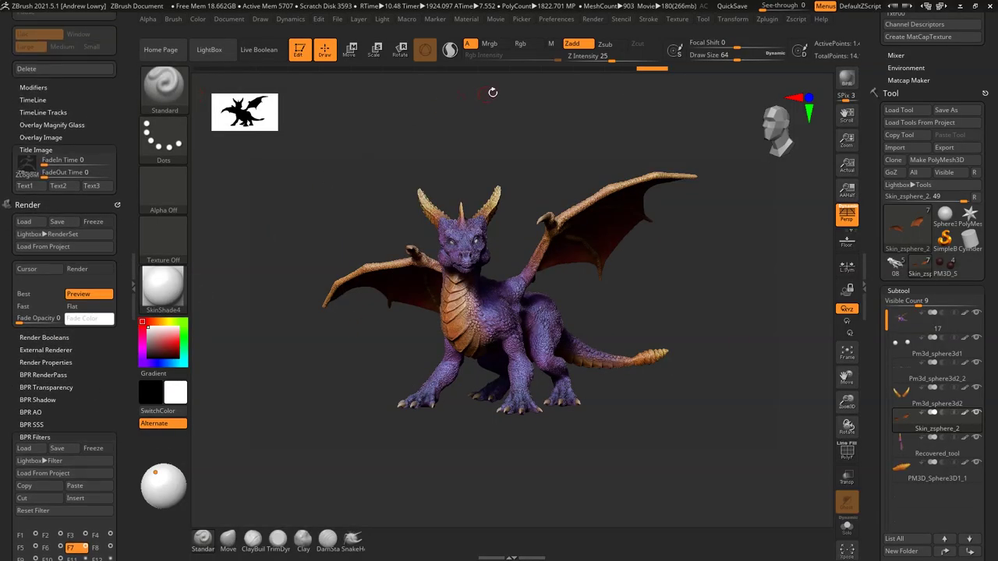
pyautogui.click(494, 20)
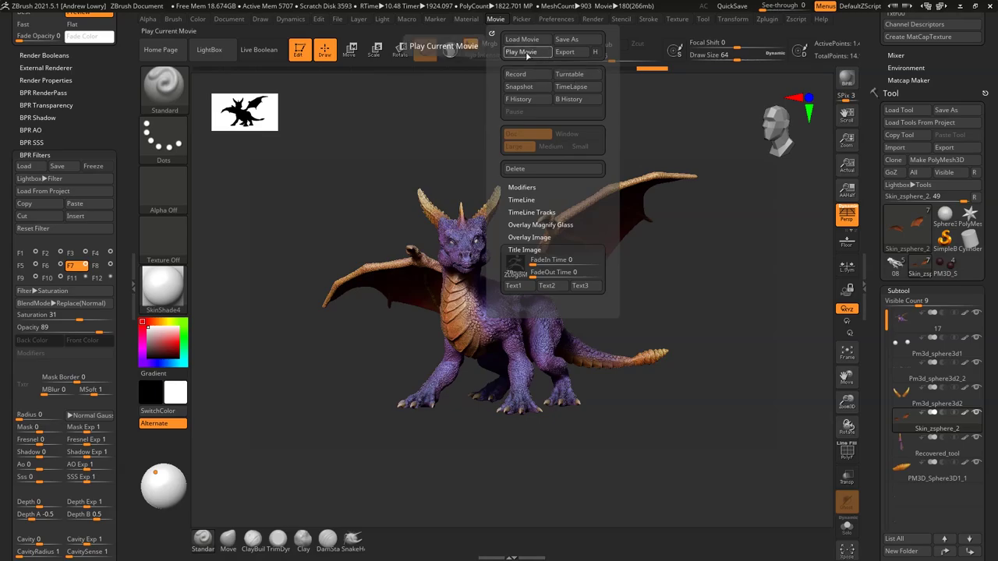
pyautogui.click(520, 52)
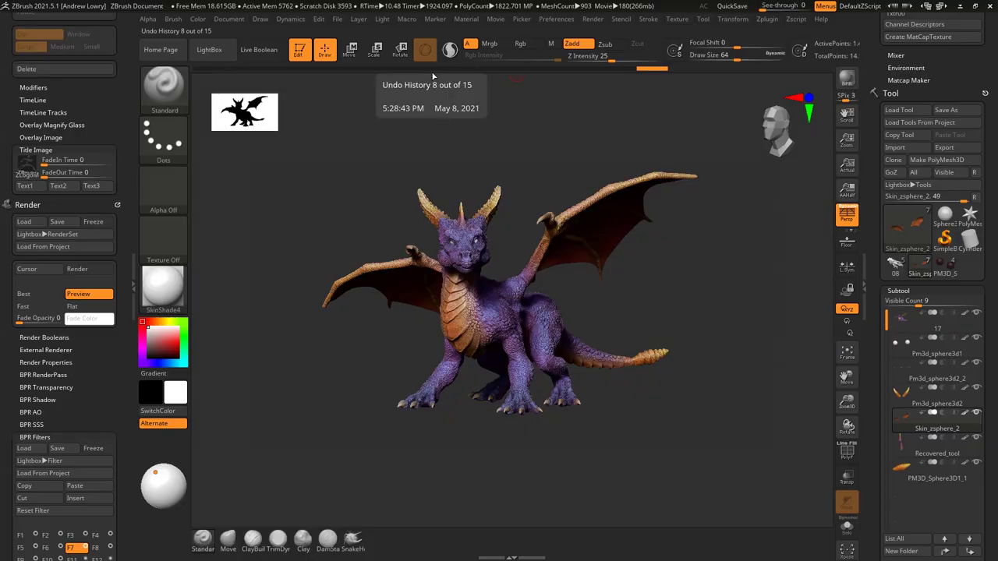
# Enable highest-quality (H) movie export, dock the Render palette and BPR re-render the dragon.
pyautogui.click(494, 20)
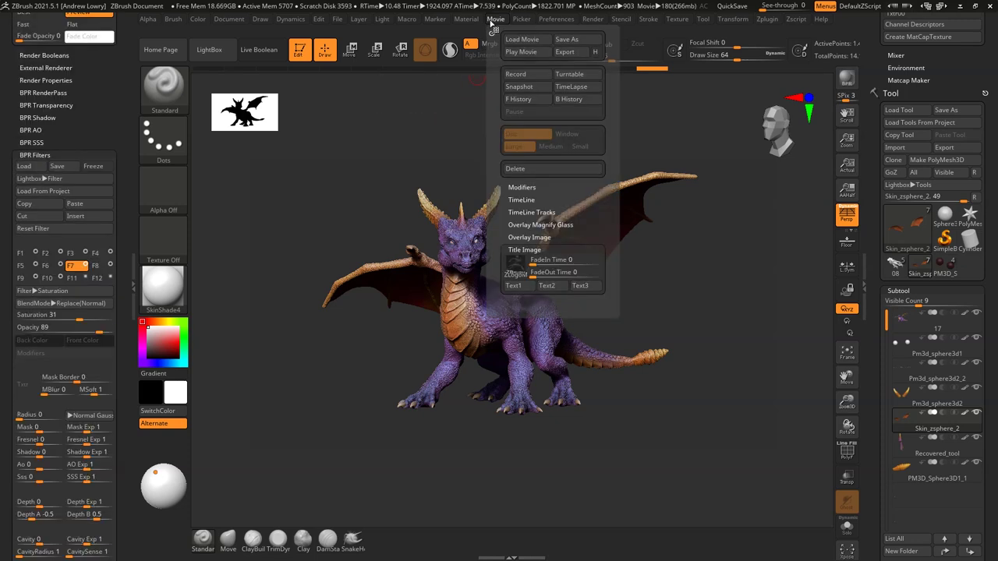
pyautogui.click(595, 52)
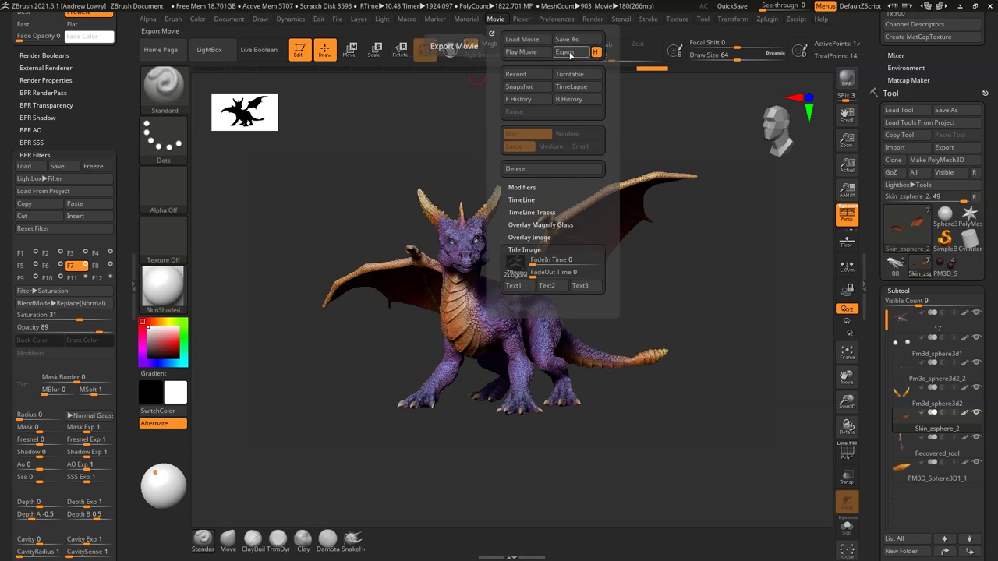
pyautogui.click(593, 19)
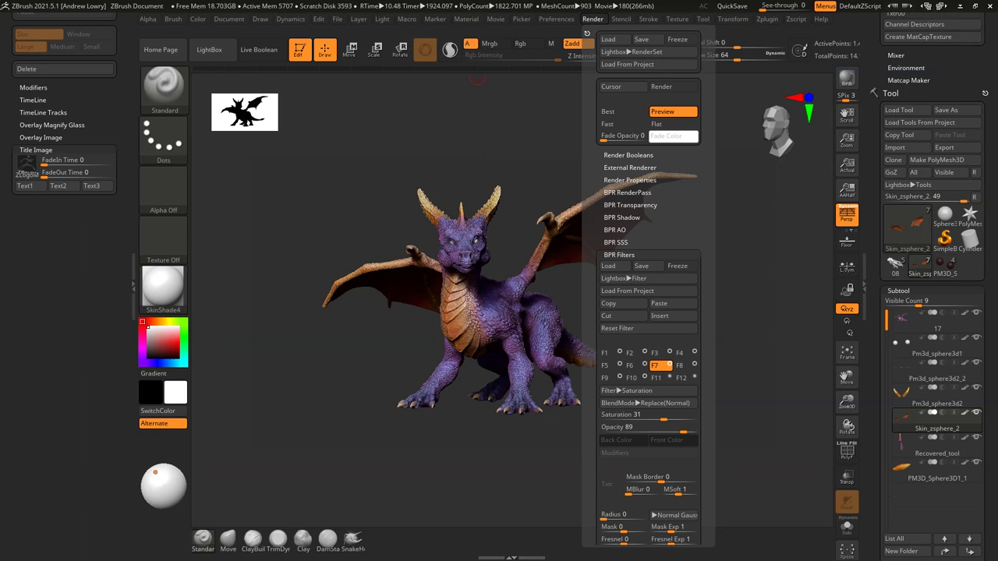
pyautogui.click(587, 32)
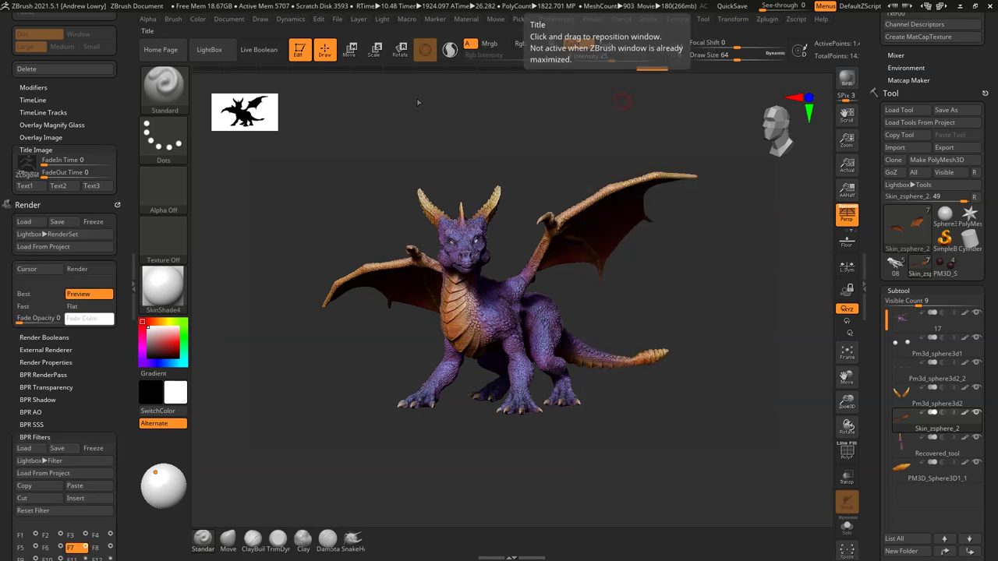
pyautogui.hotkey('shift', 'r')
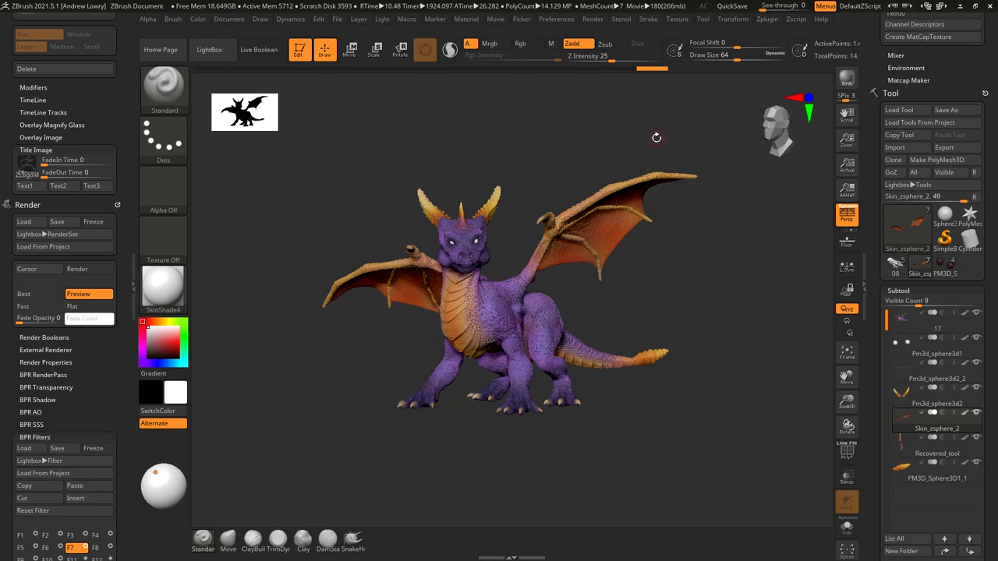
pyautogui.scroll(-5, 98, 277)
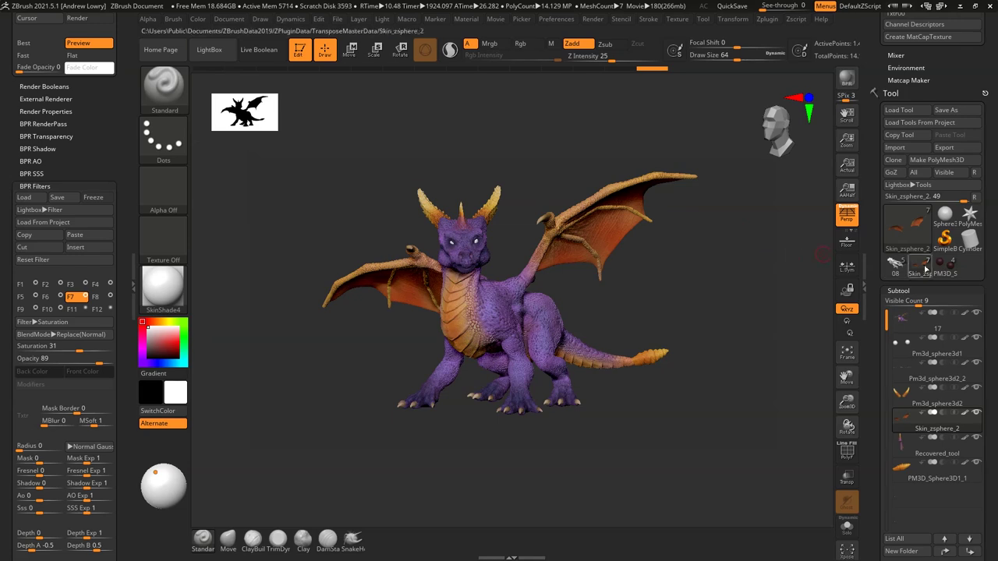
# Switch to the creature bust, fit it in view, turn it three-quarter front and BPR-render it.
pyautogui.click(947, 274)
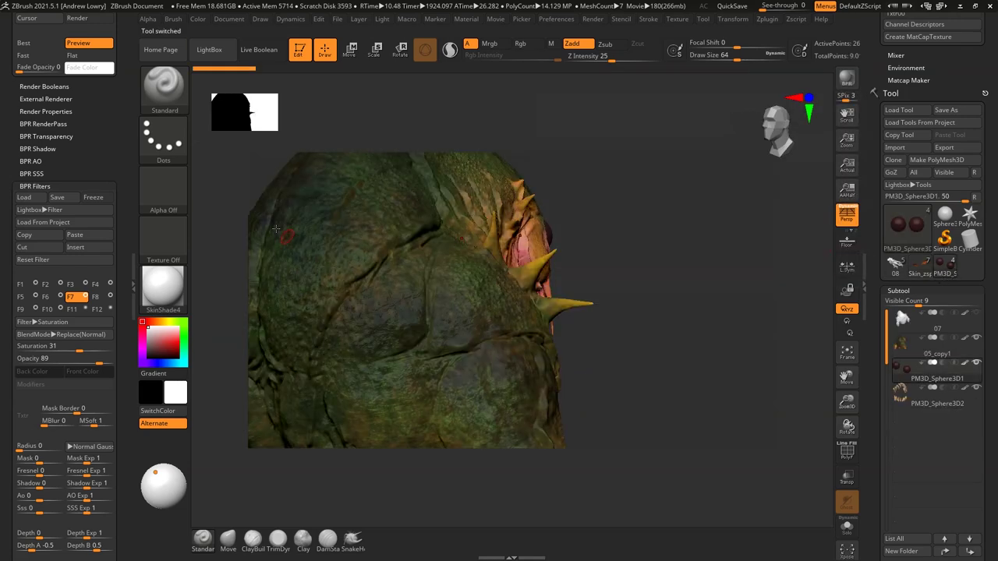
pyautogui.press('f')
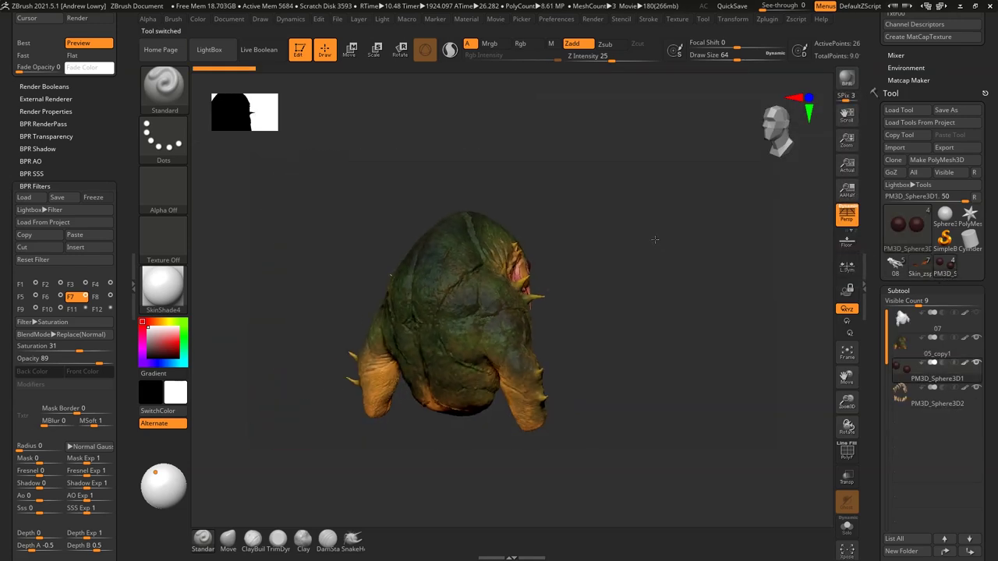
pyautogui.moveTo(664, 273); pyautogui.dragTo(699, 255)
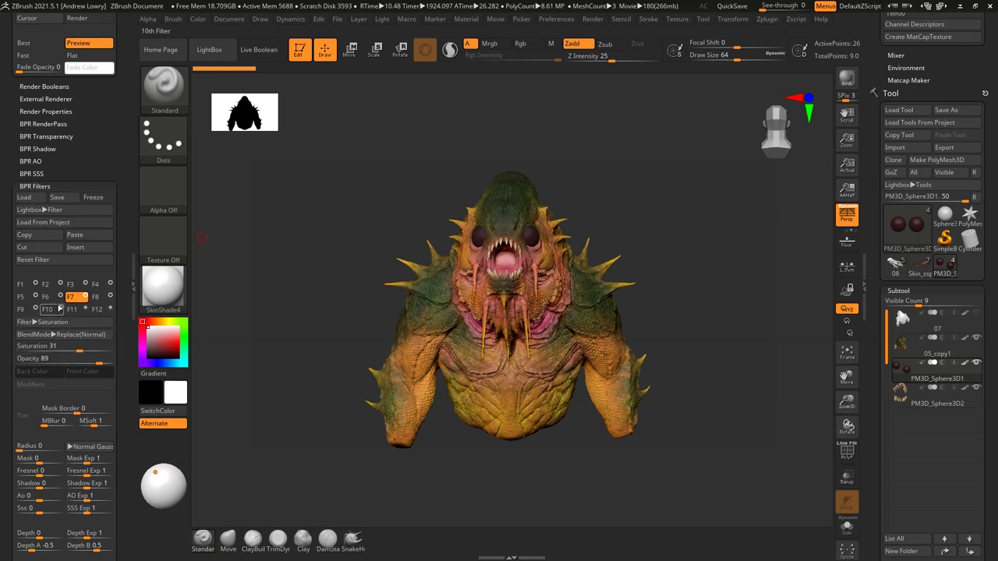
pyautogui.click(846, 78)
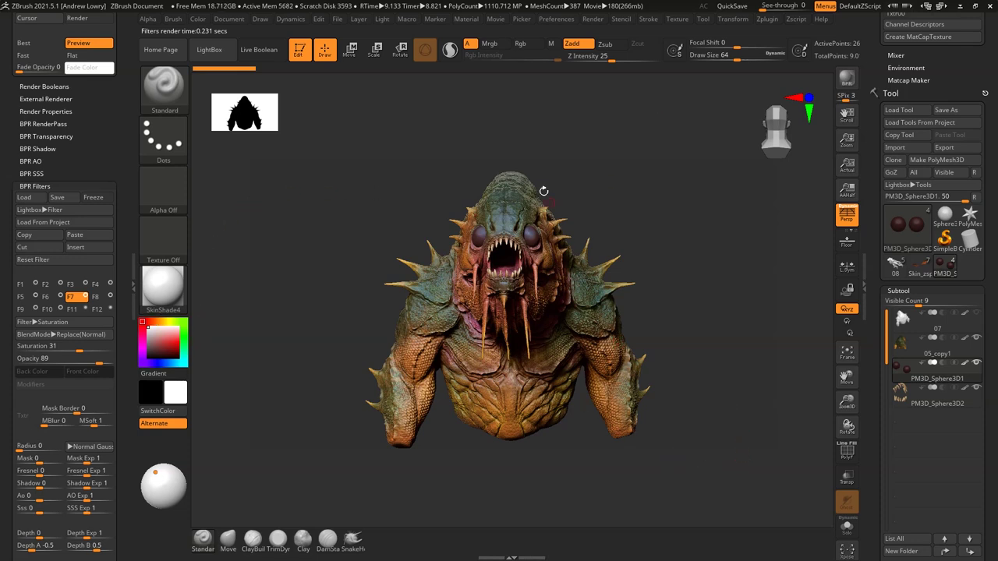
# Step through the BPR filter slots and strengthen the HardLight Material Shading filter.
pyautogui.click(49, 285)
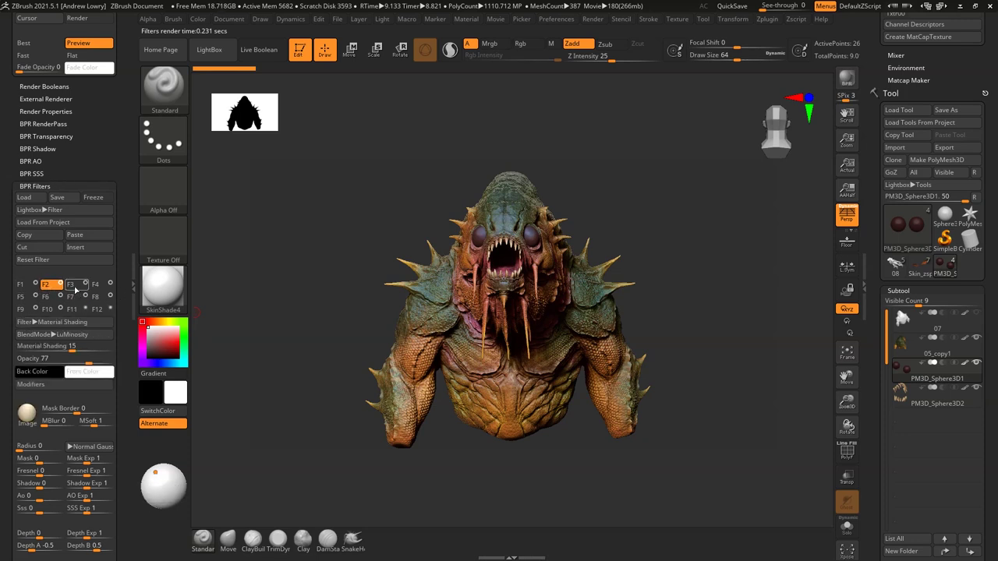
pyautogui.click(72, 284)
pyautogui.click(95, 287)
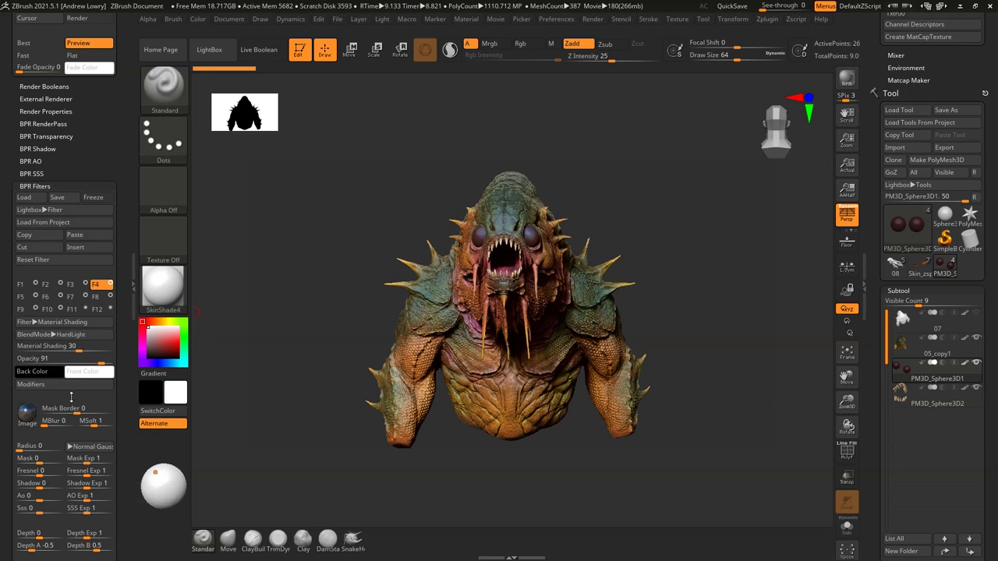
pyautogui.moveTo(80, 348)
pyautogui.mouseDown()
pyautogui.moveTo(94, 352)
pyautogui.moveTo(81, 348)
pyautogui.mouseUp()
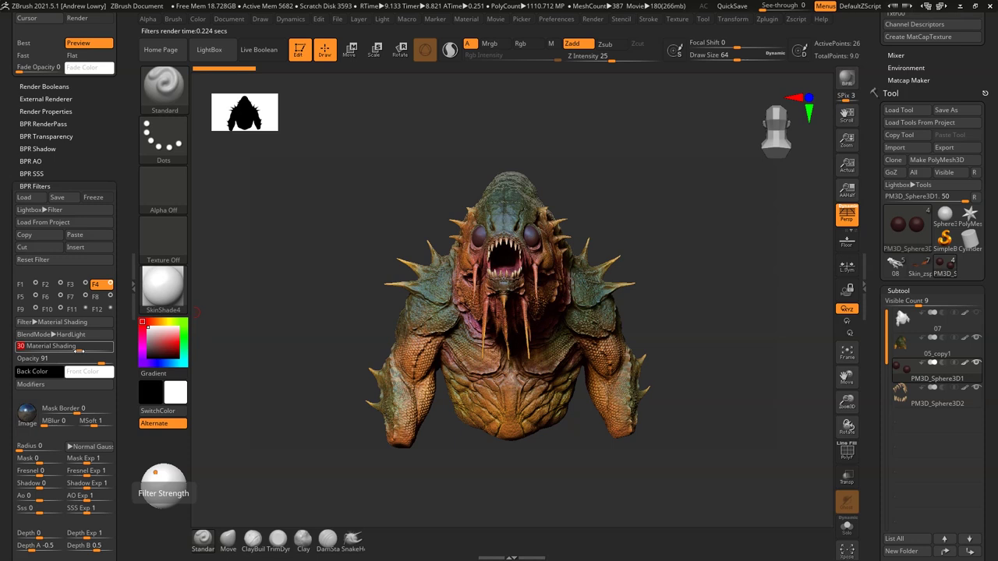
# Raise the Saturation filter strength to 47 and lower the Hue shift toward green.
pyautogui.click(47, 297)
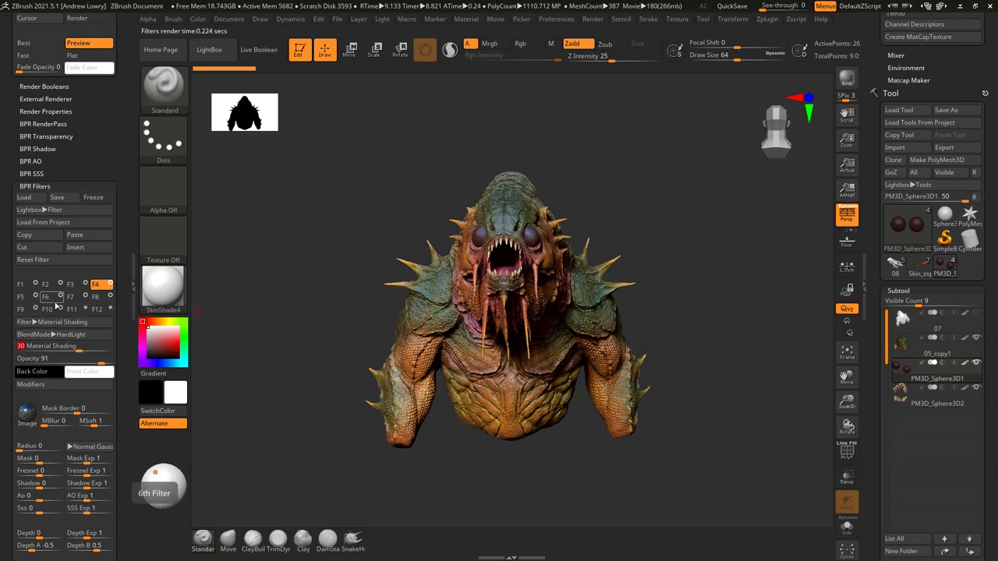
pyautogui.click(70, 297)
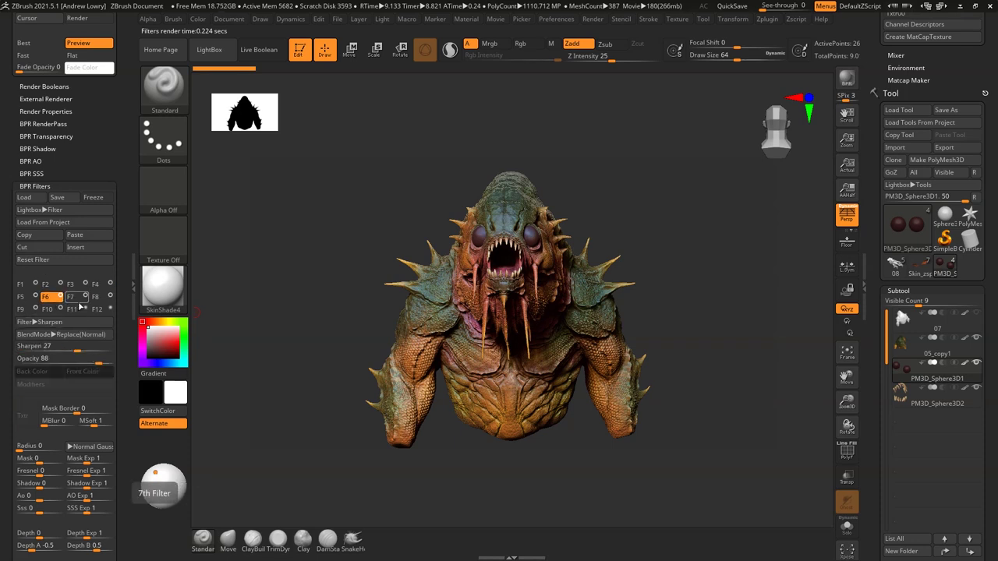
pyautogui.moveTo(79, 350); pyautogui.dragTo(82, 352)
pyautogui.click(96, 296)
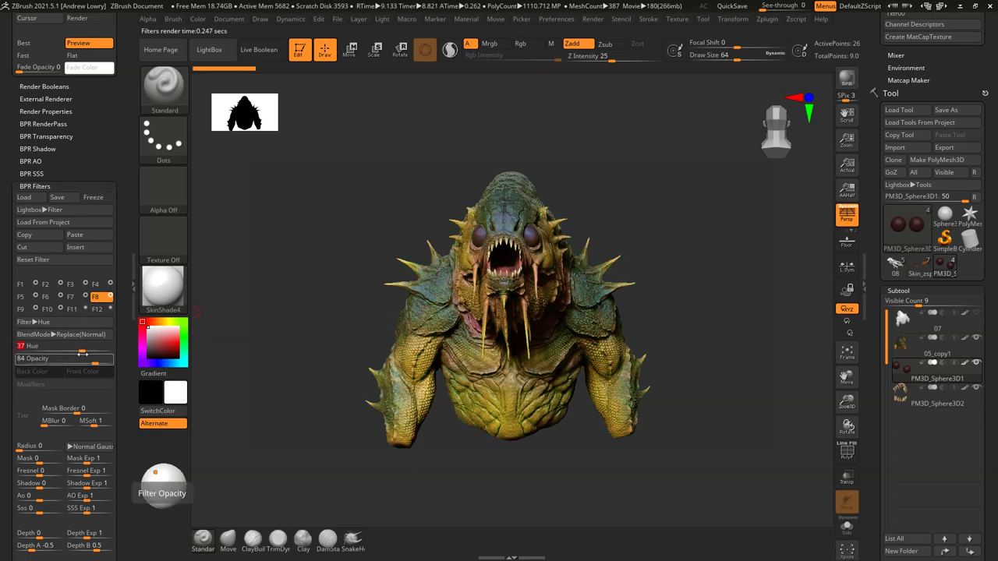
pyautogui.moveTo(82, 352); pyautogui.dragTo(59, 348)
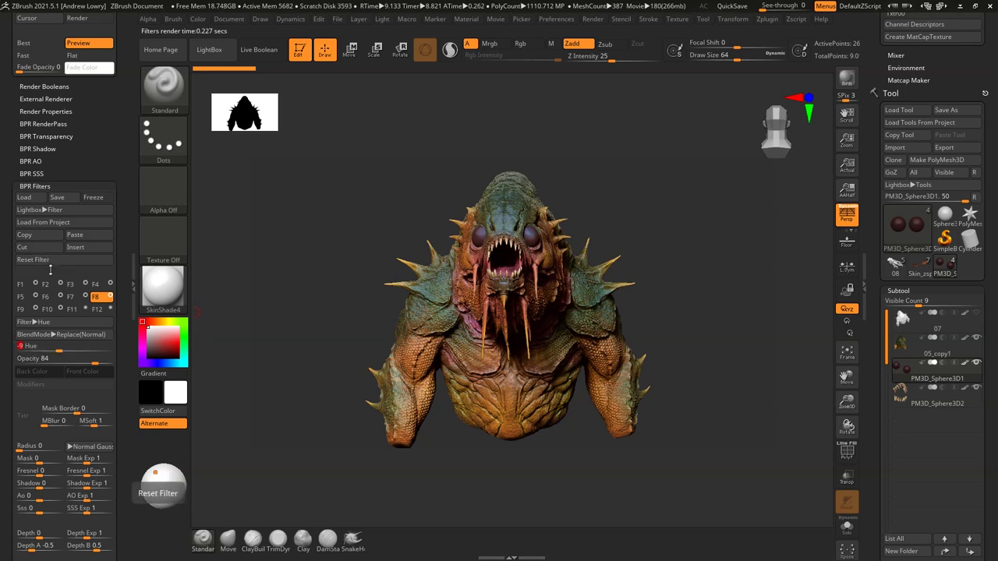
# Strengthen the Screen-blended Material Shading filter and select the Luminosity one.
pyautogui.click(22, 310)
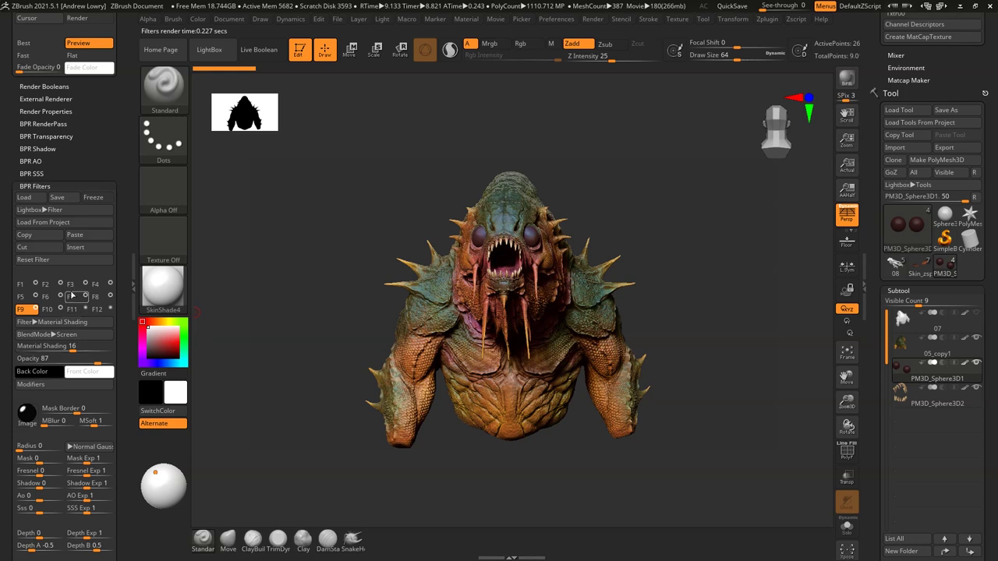
pyautogui.moveTo(75, 351)
pyautogui.mouseDown()
pyautogui.moveTo(104, 361)
pyautogui.moveTo(80, 351)
pyautogui.mouseUp()
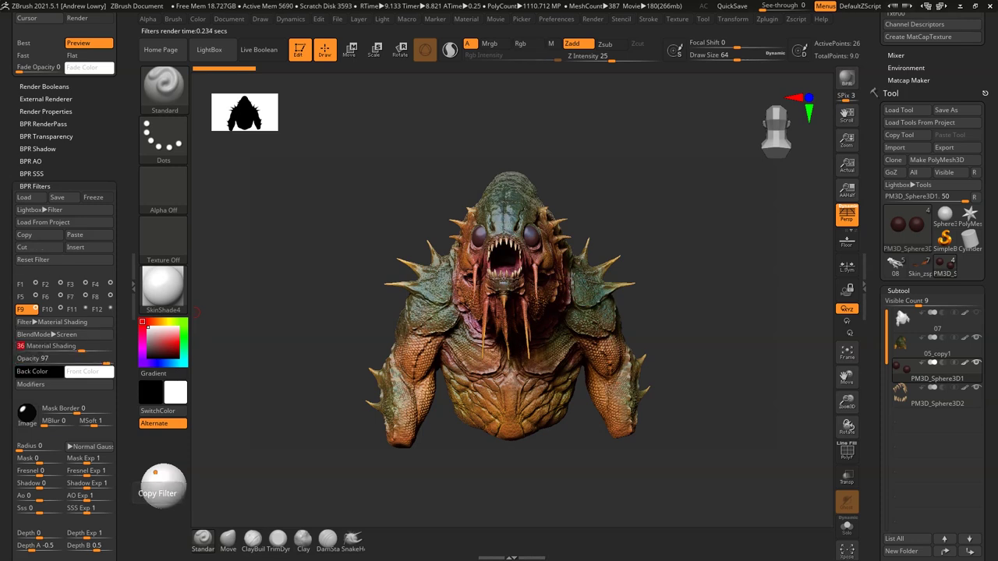
pyautogui.click(46, 284)
pyautogui.moveTo(142, 288)
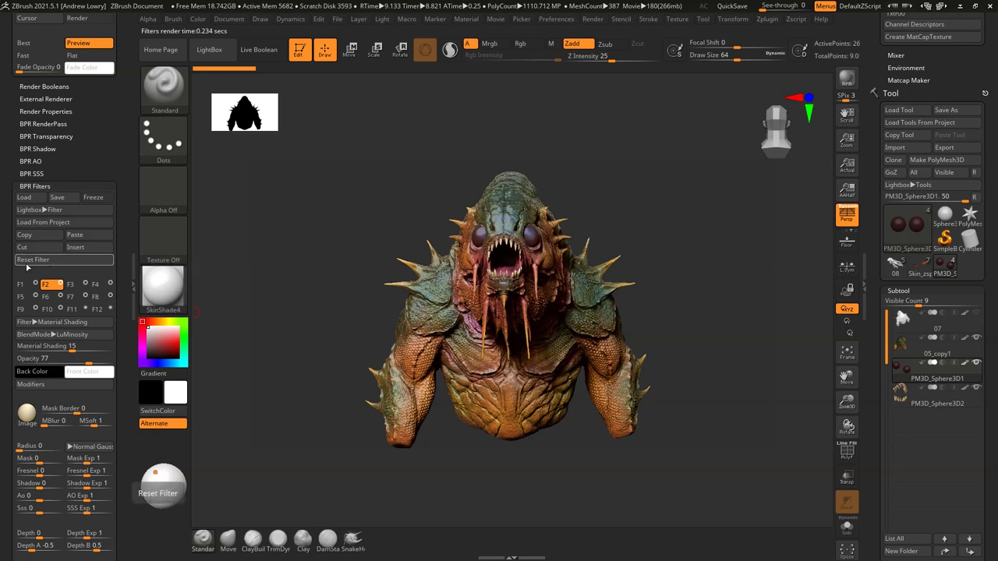
# Set the Luminosity filter to strength 40 and opacity 85, and raise the first filter's opacity to 90 and its strength.
pyautogui.moveTo(80, 345); pyautogui.dragTo(87, 347)
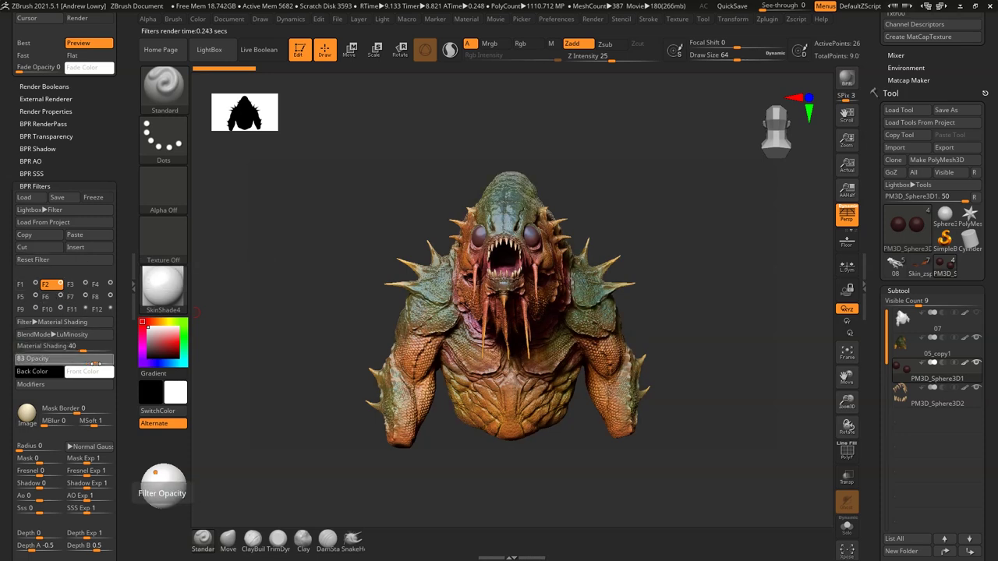
pyautogui.moveTo(88, 359); pyautogui.dragTo(95, 359)
pyautogui.click(21, 284)
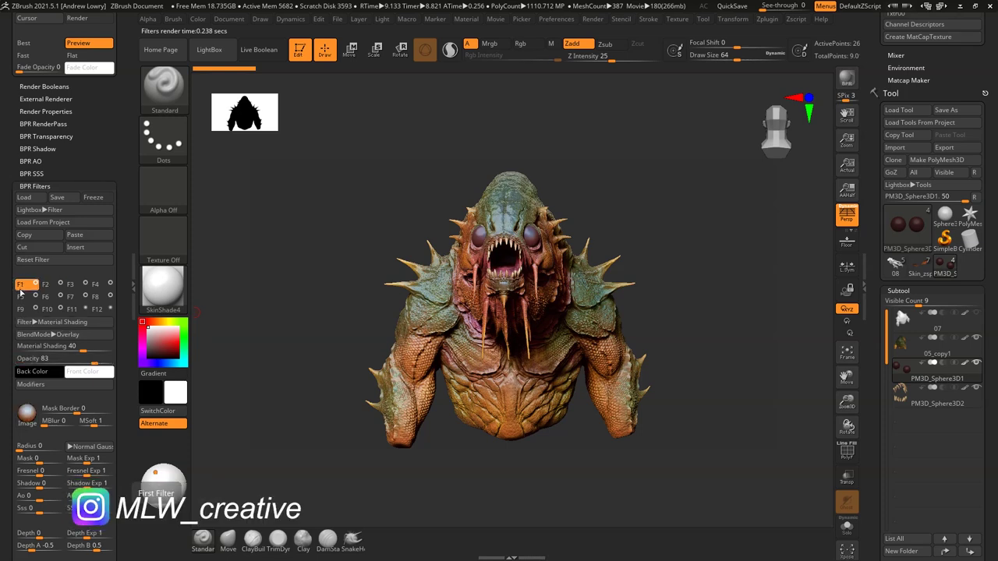
pyautogui.moveTo(98, 363); pyautogui.dragTo(104, 363)
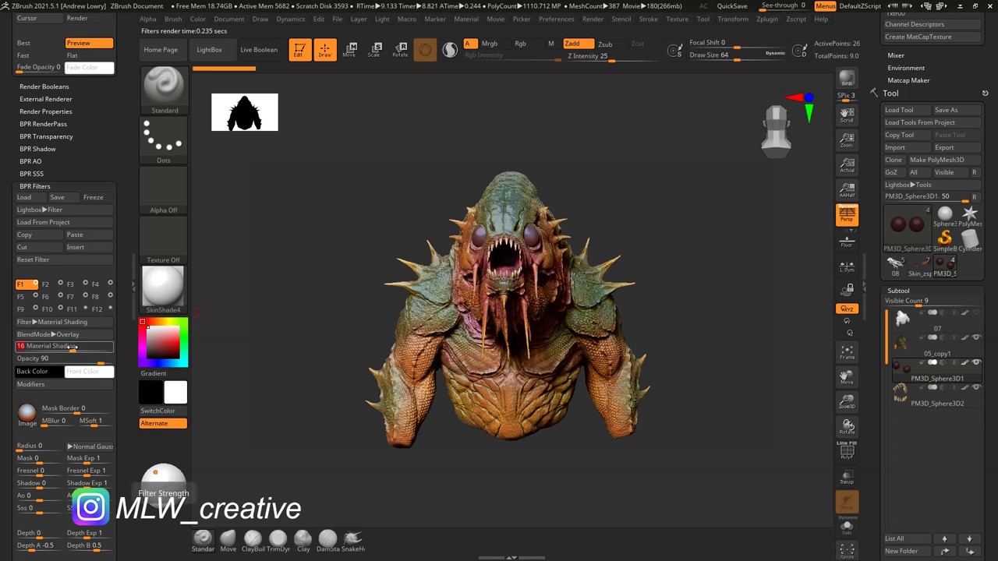
pyautogui.moveTo(72, 346)
pyautogui.mouseDown()
pyautogui.moveTo(98, 351)
pyautogui.moveTo(88, 348)
pyautogui.mouseUp()
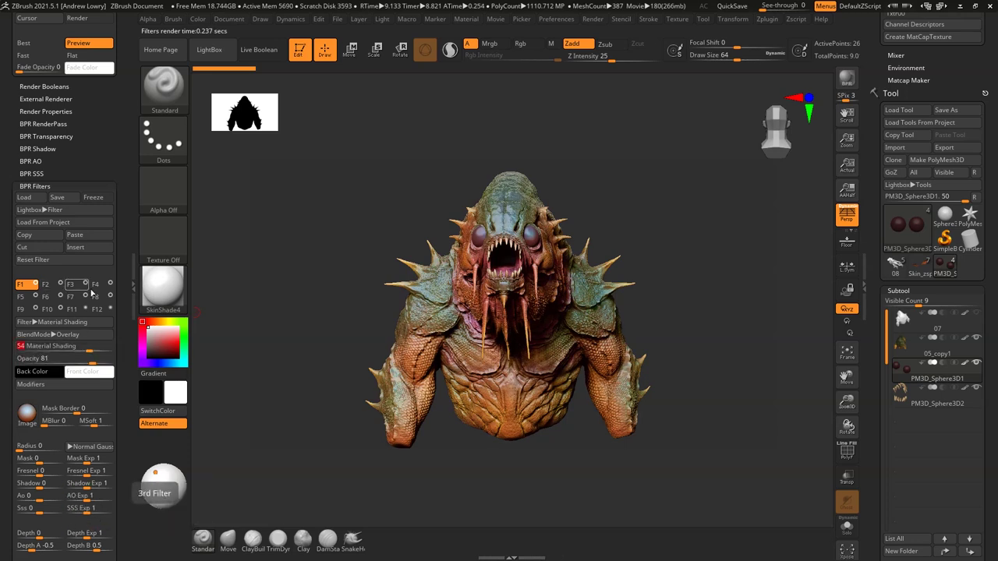
# Set the third Overlay filter's Material Shading strength to 15 and refresh the render.
pyautogui.click(95, 284)
pyautogui.click(70, 283)
pyautogui.moveTo(81, 347); pyautogui.dragTo(74, 349)
pyautogui.click(74, 348)
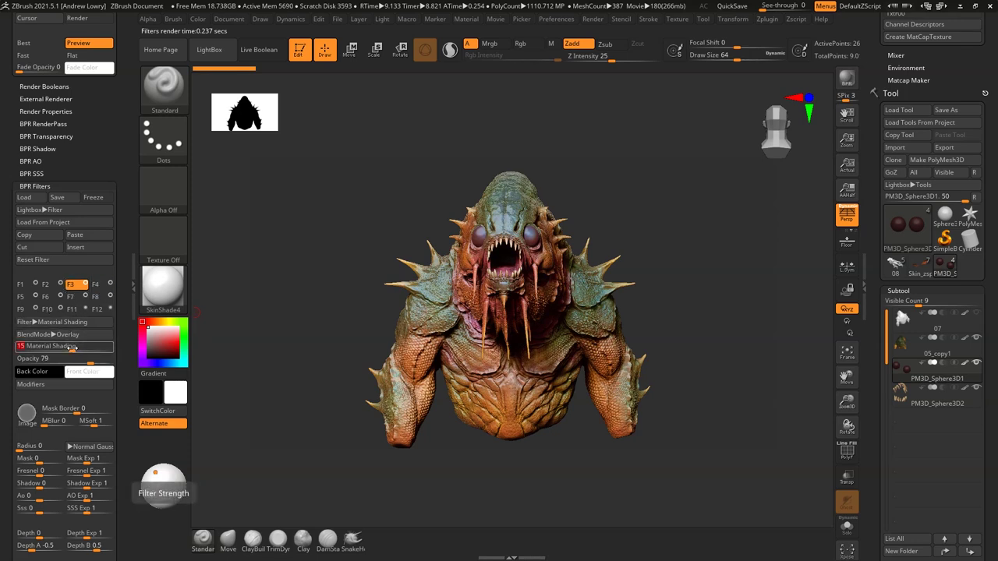
pyautogui.click(74, 349)
pyautogui.click(75, 349)
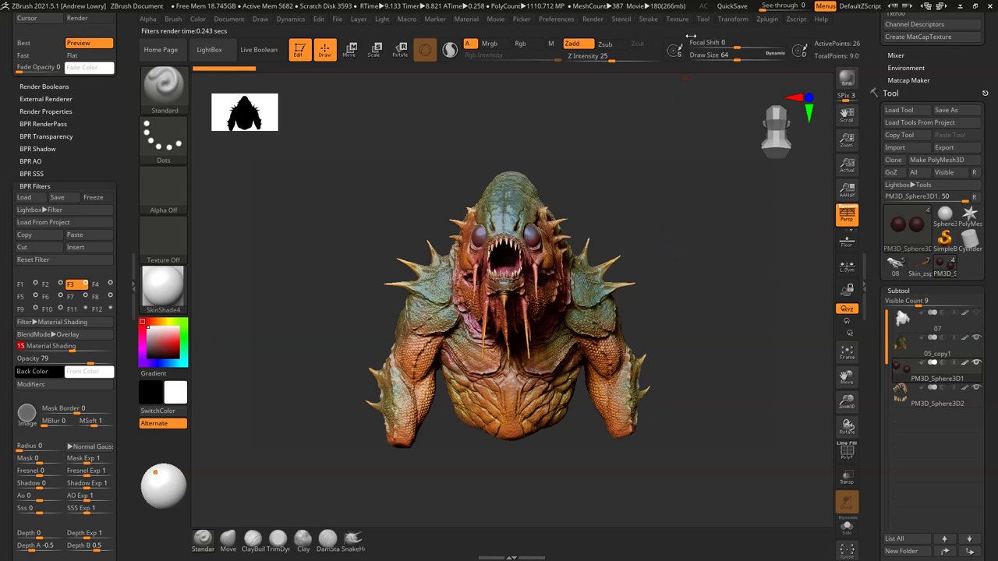
pyautogui.click(765, 20)
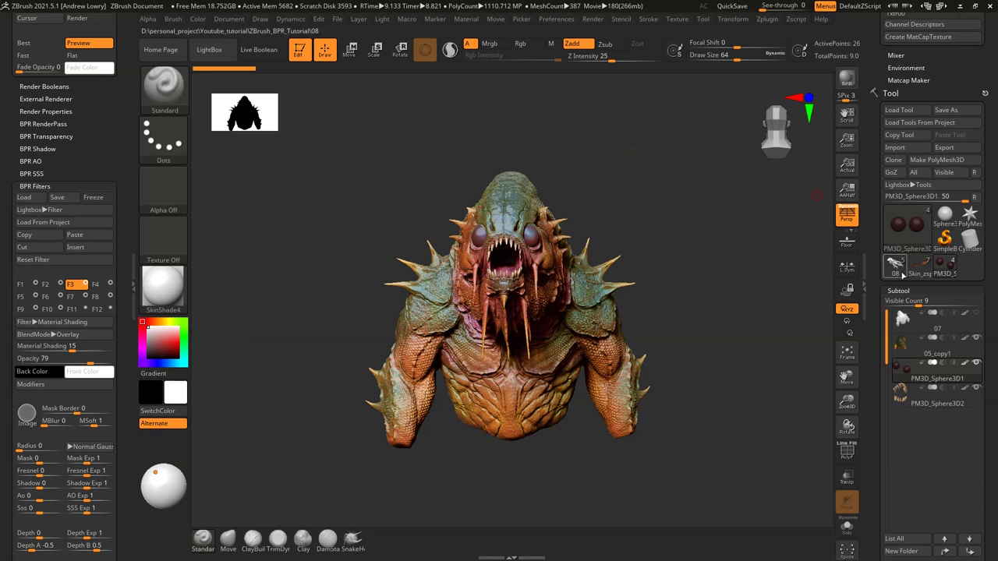
# Switch to the Skin_zsphere purple dragon and load its saved Cust1 three-quarter front view.
pyautogui.click(927, 273)
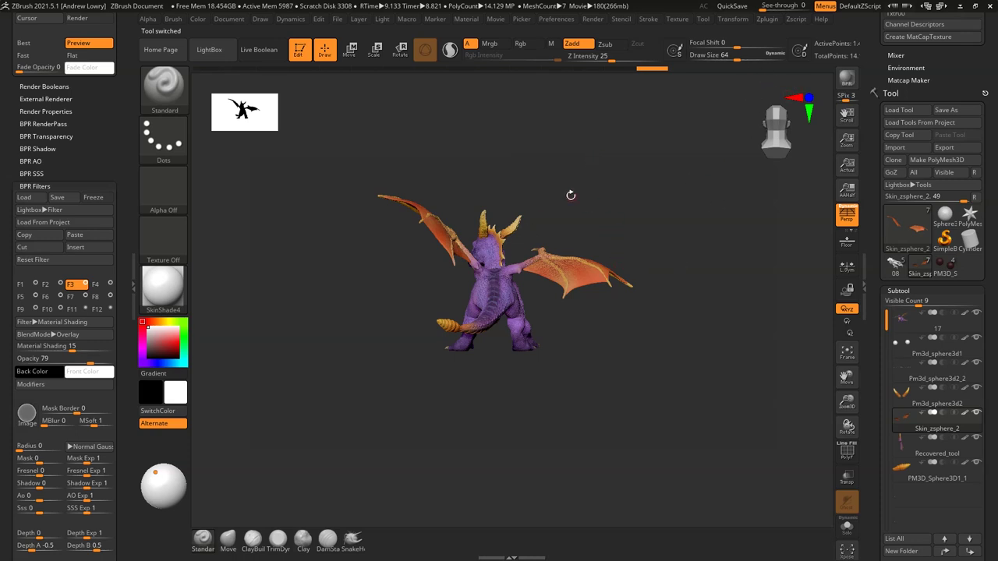
pyautogui.moveTo(596, 195); pyautogui.dragTo(707, 227)
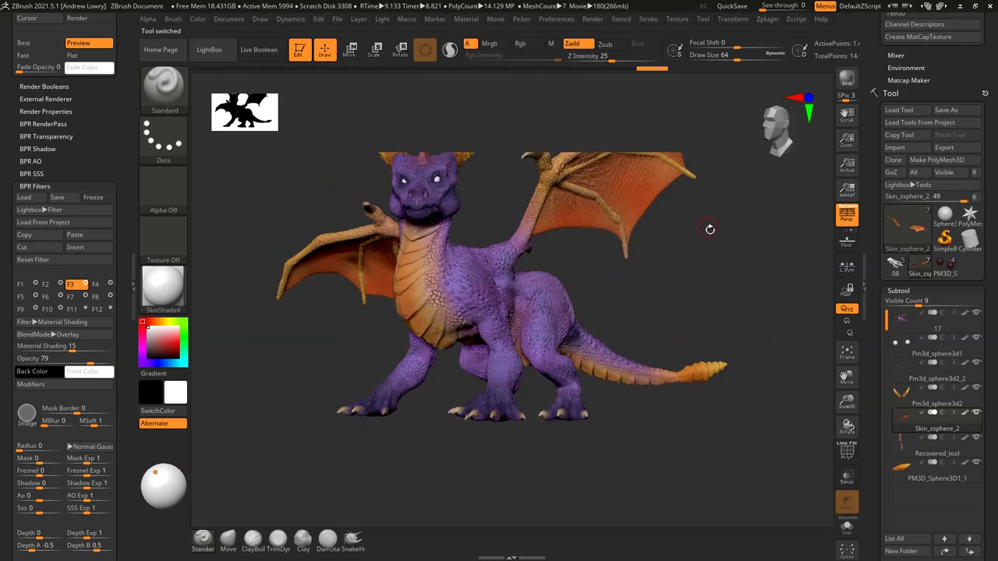
pyautogui.click(230, 20)
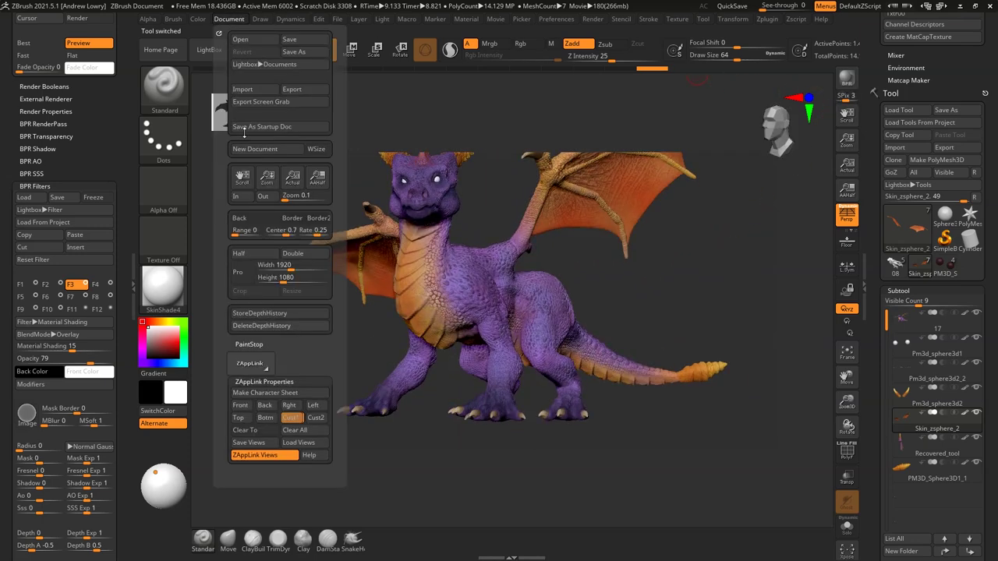
pyautogui.click(291, 419)
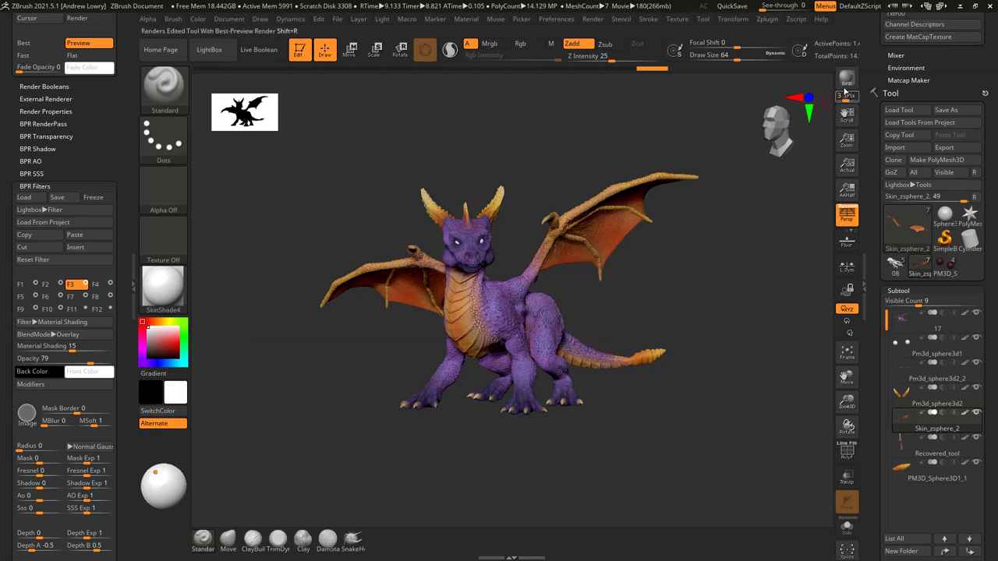
# Run a Best Preview Render of the purple dragon with the stacked filters applied.
pyautogui.click(844, 88)
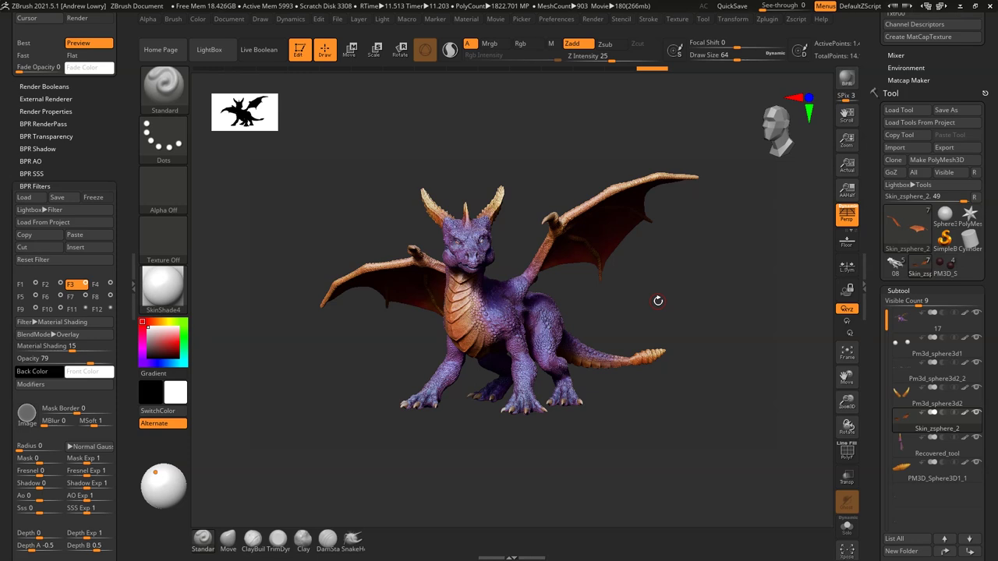
pyautogui.click(182, 294)
# Expand BPR RenderPass and preview the dragon's Shaded and Composite pass images.
pyautogui.click(47, 123)
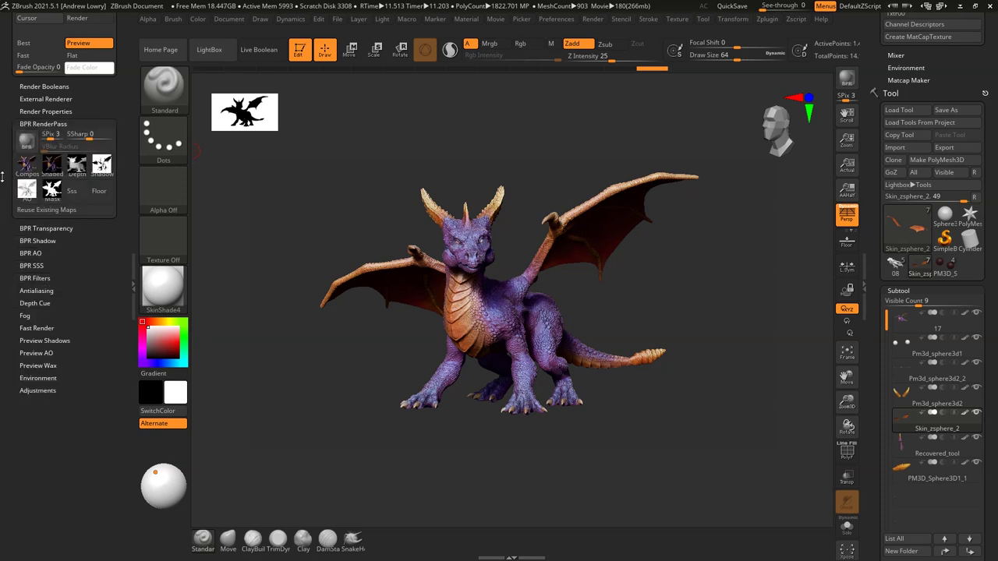
pyautogui.moveTo(60, 170)
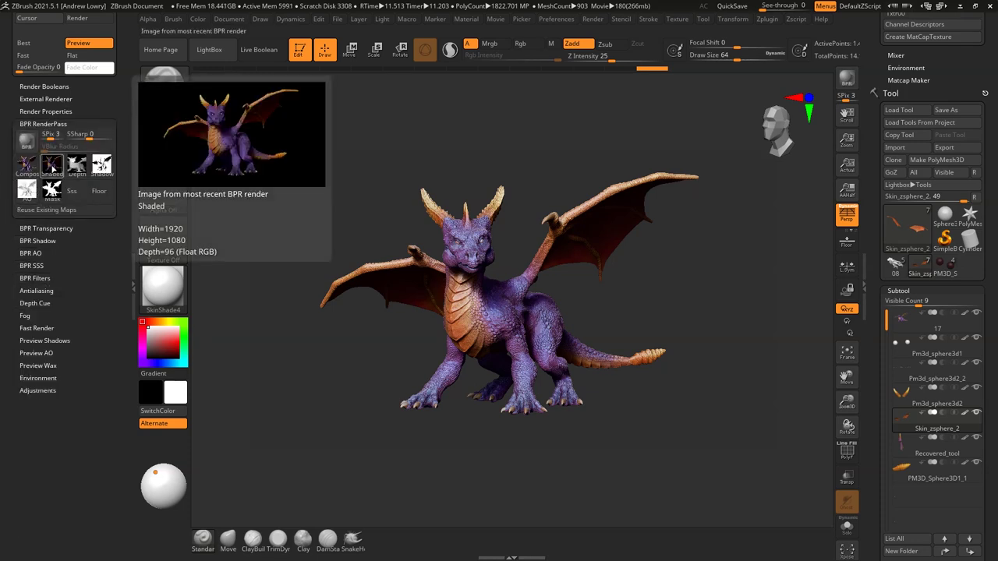
pyautogui.moveTo(55, 187)
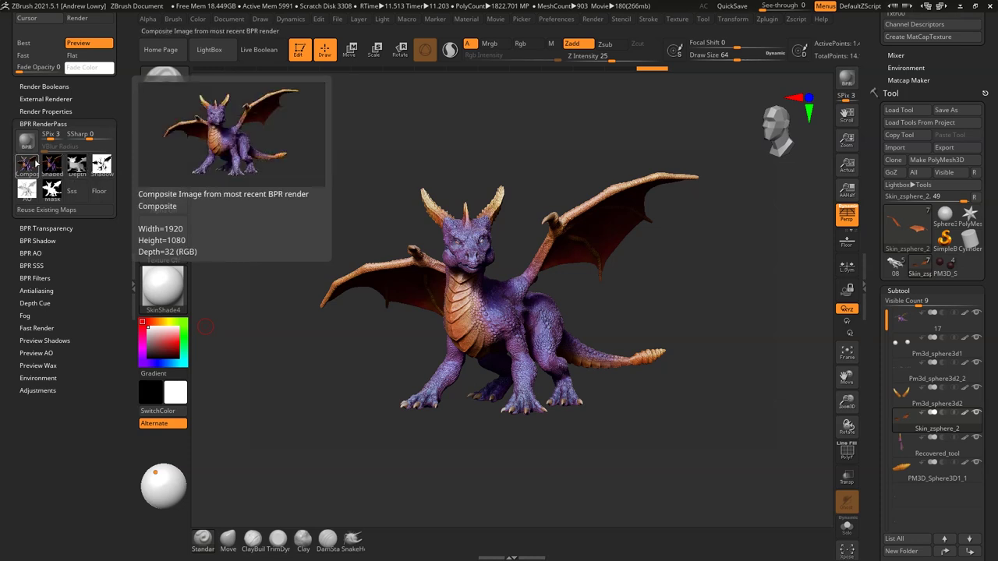
pyautogui.click(102, 164)
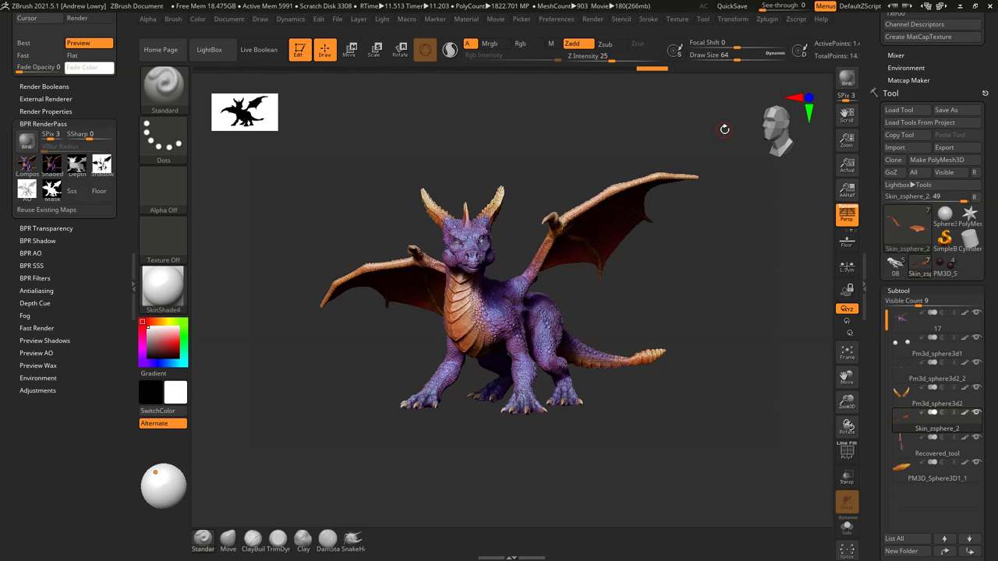
# Close the Material palette and expand Render > BPR Filters to show the filter stack.
pyautogui.click(163, 286)
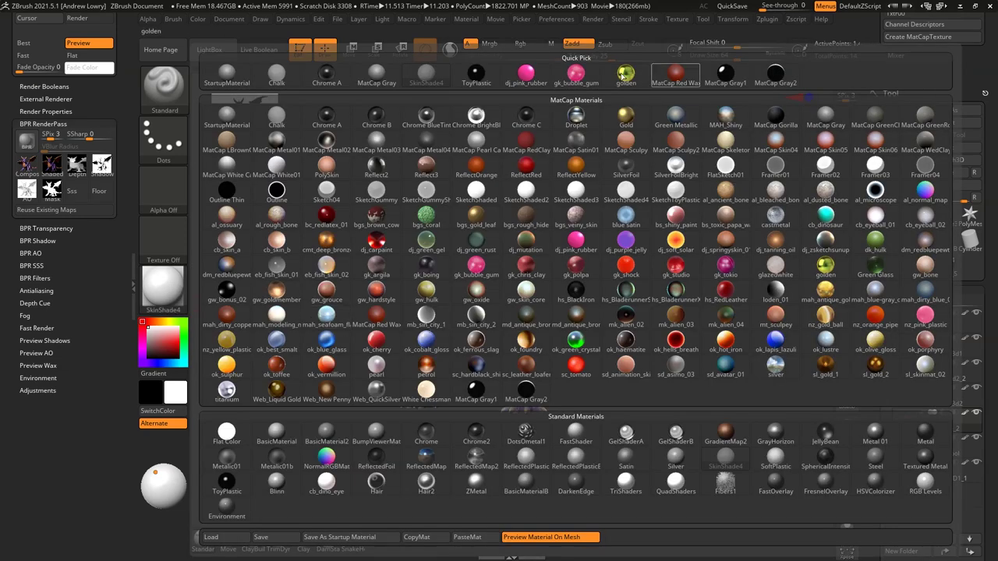
pyautogui.moveTo(756, 289)
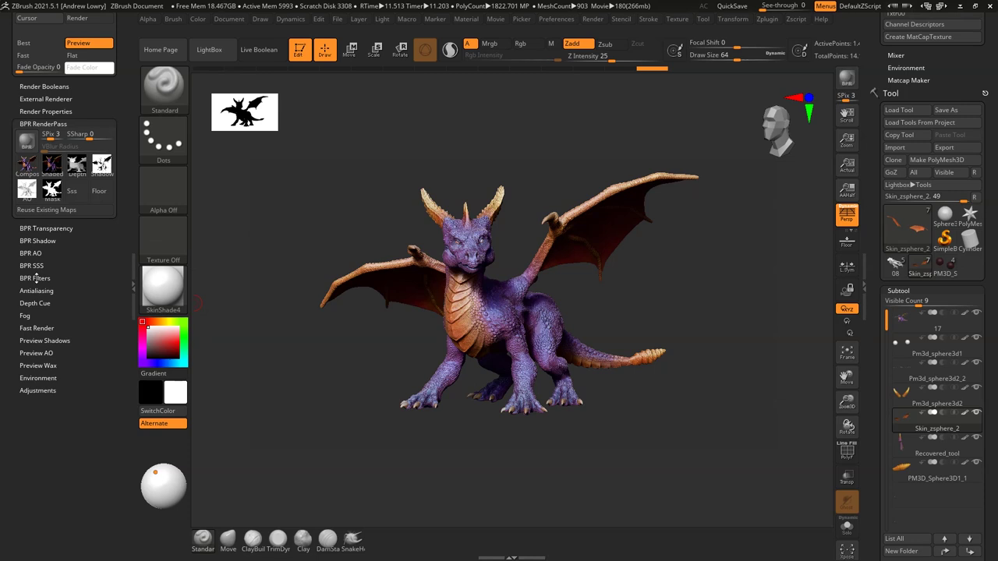
pyautogui.click(35, 278)
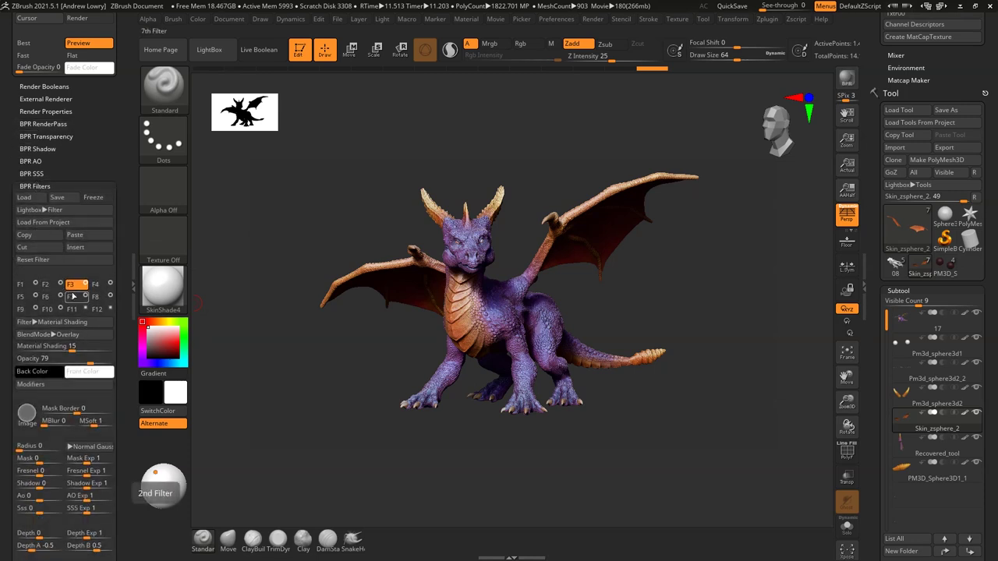